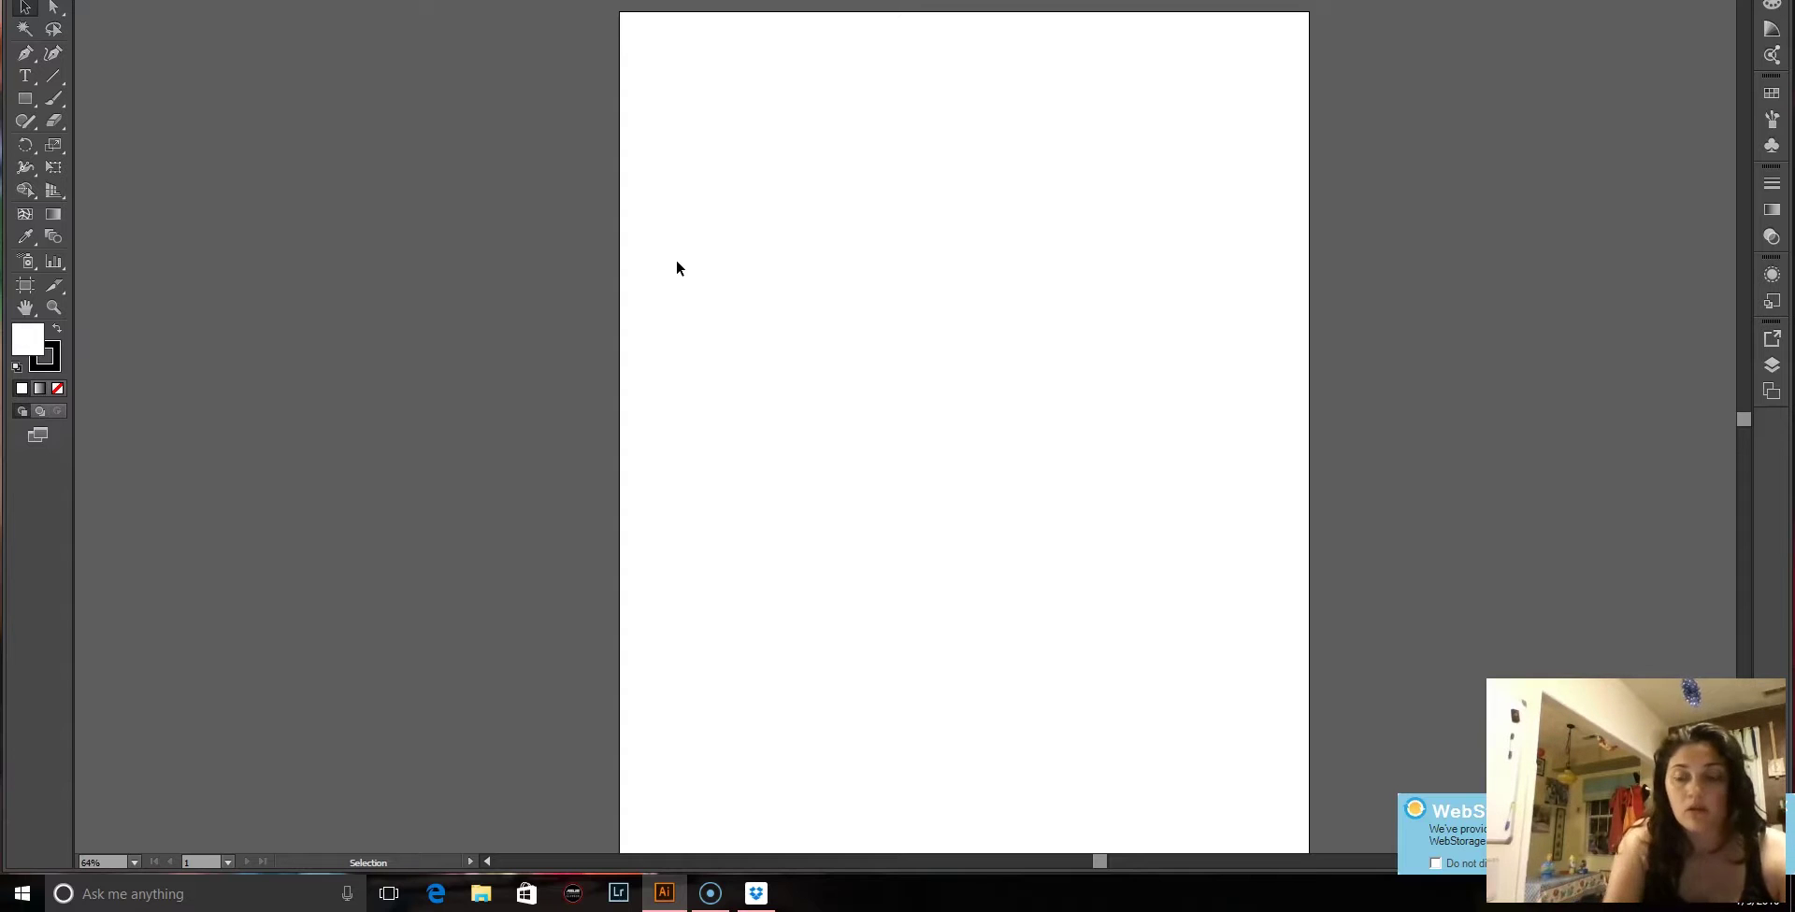
# Set up the Paintbrush tool with no fill and a black stroke.
pyautogui.click(659, 195)
pyautogui.press('/')
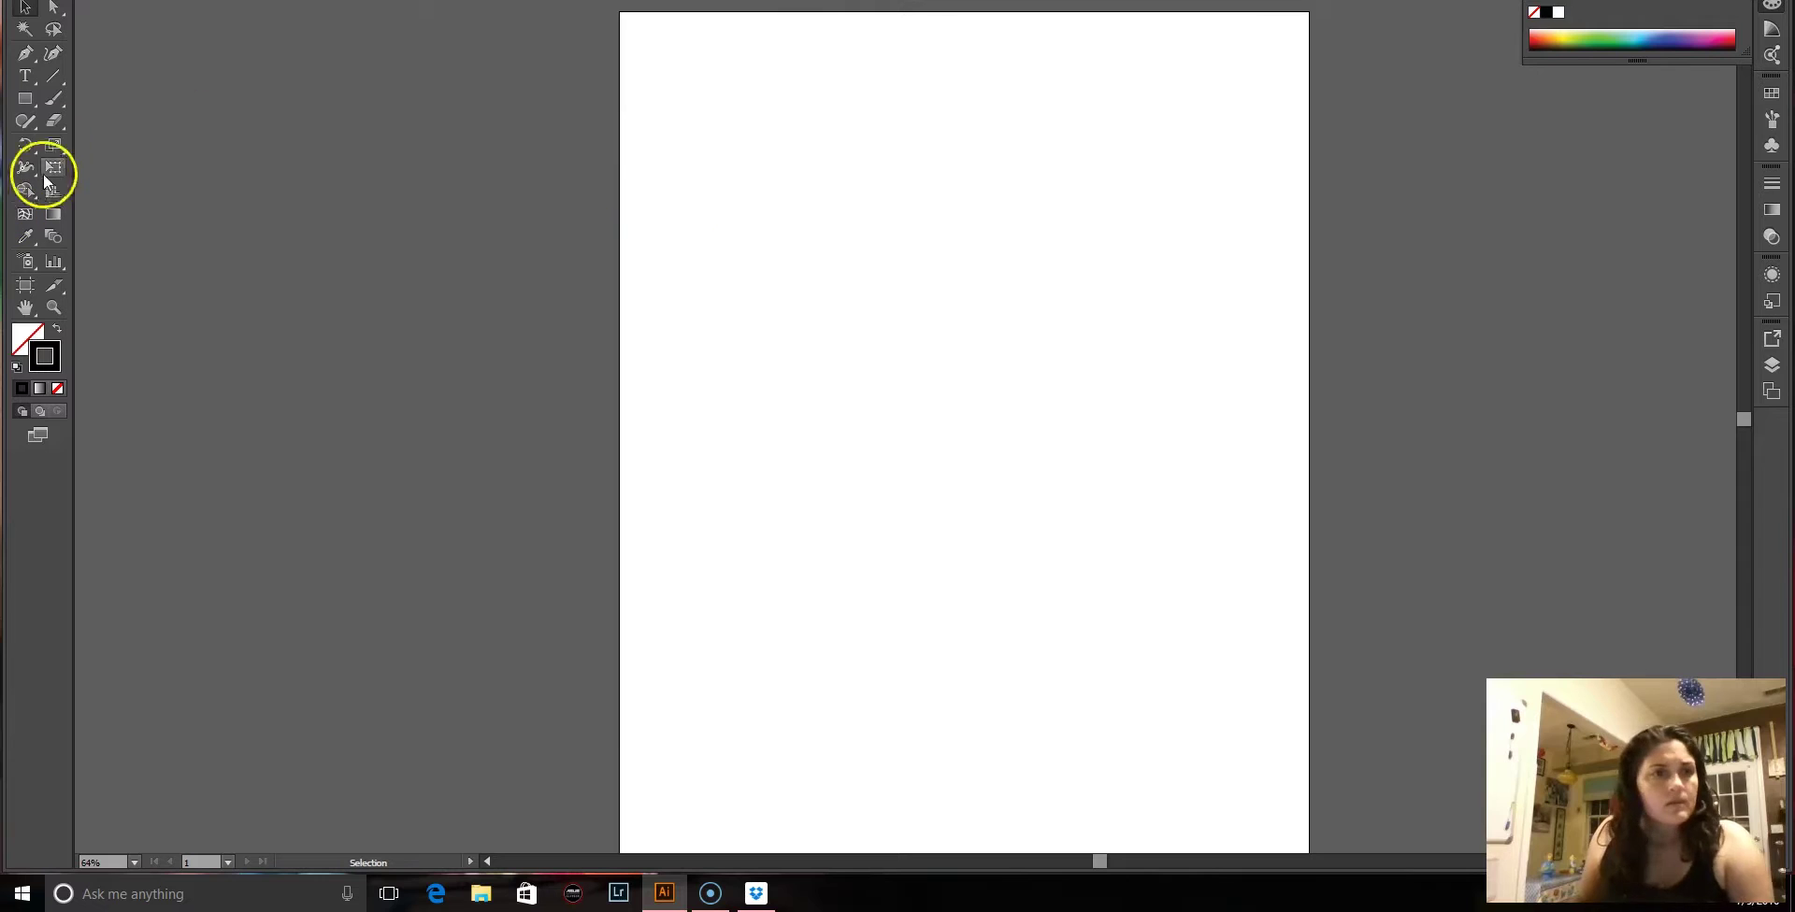
pyautogui.click(54, 97)
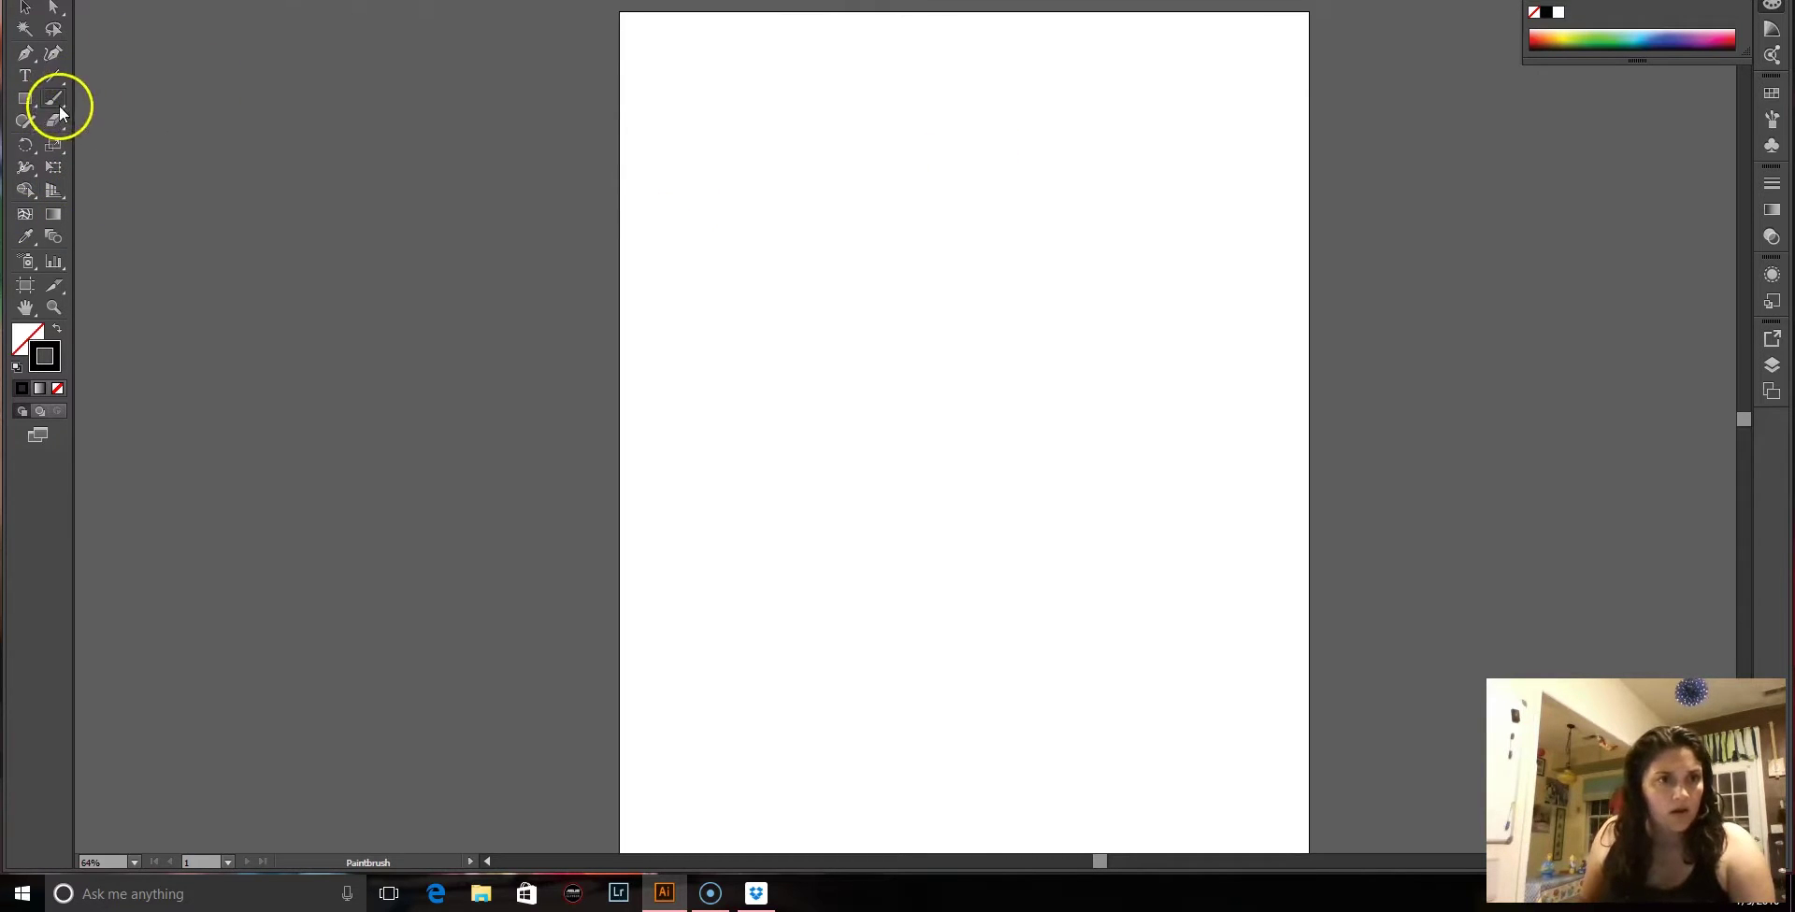
pyautogui.click(19, 331)
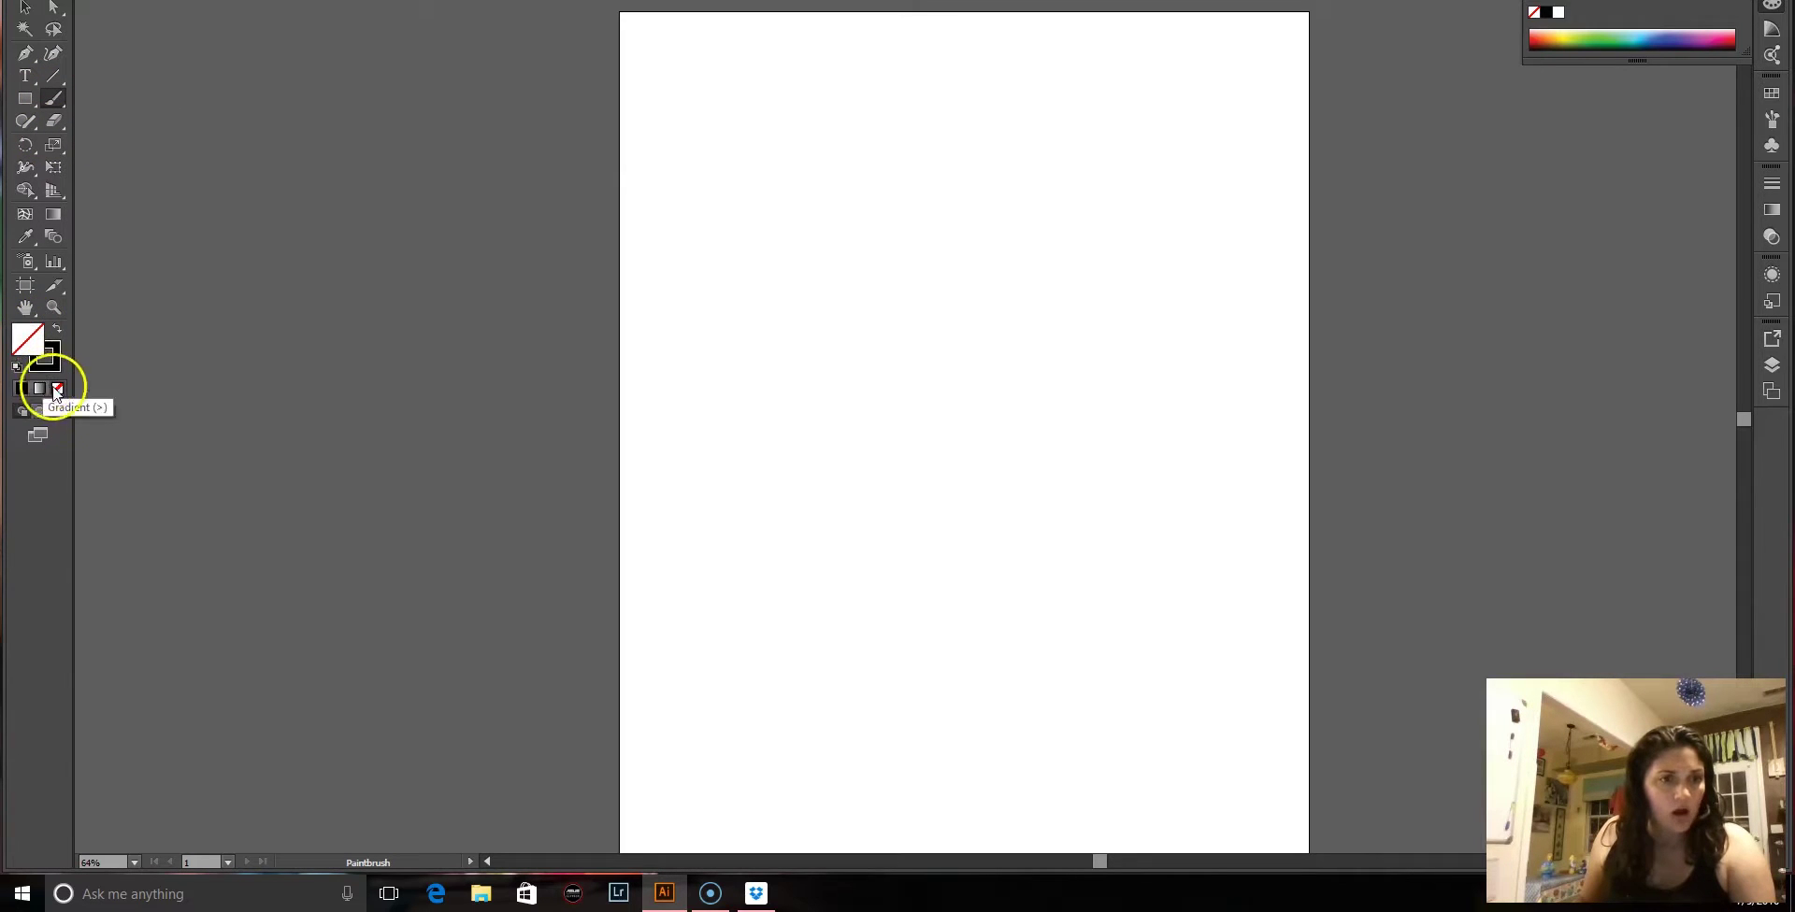
pyautogui.click(49, 360)
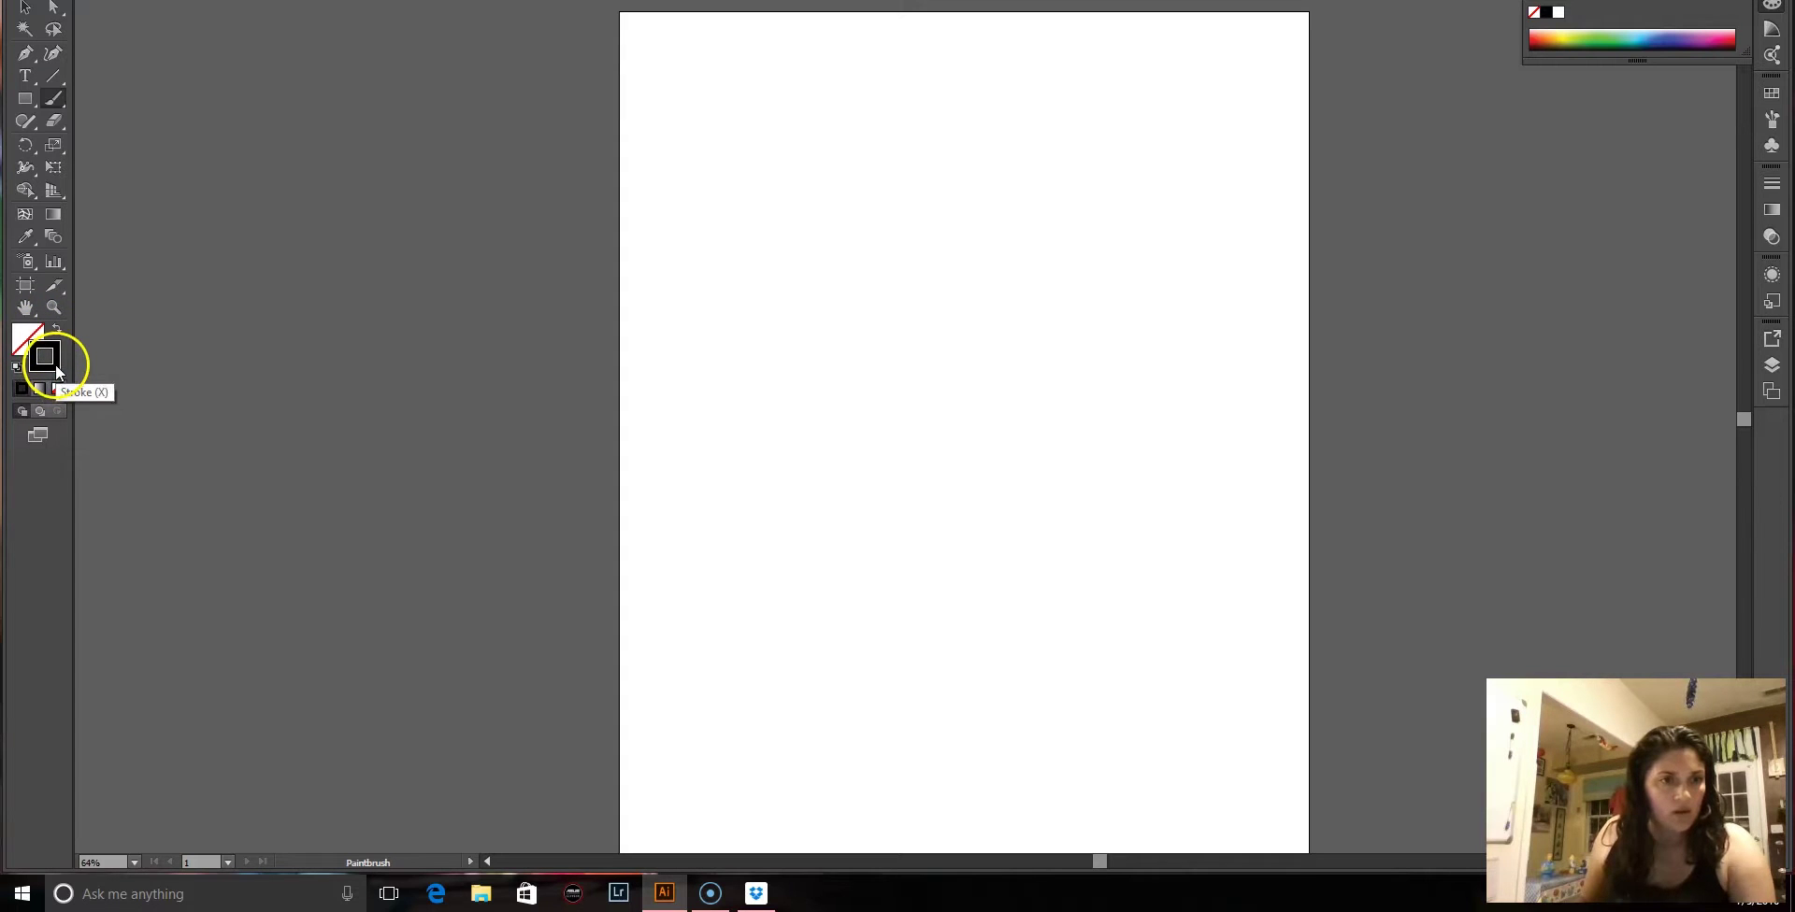
pyautogui.click(30, 340)
pyautogui.click(50, 361)
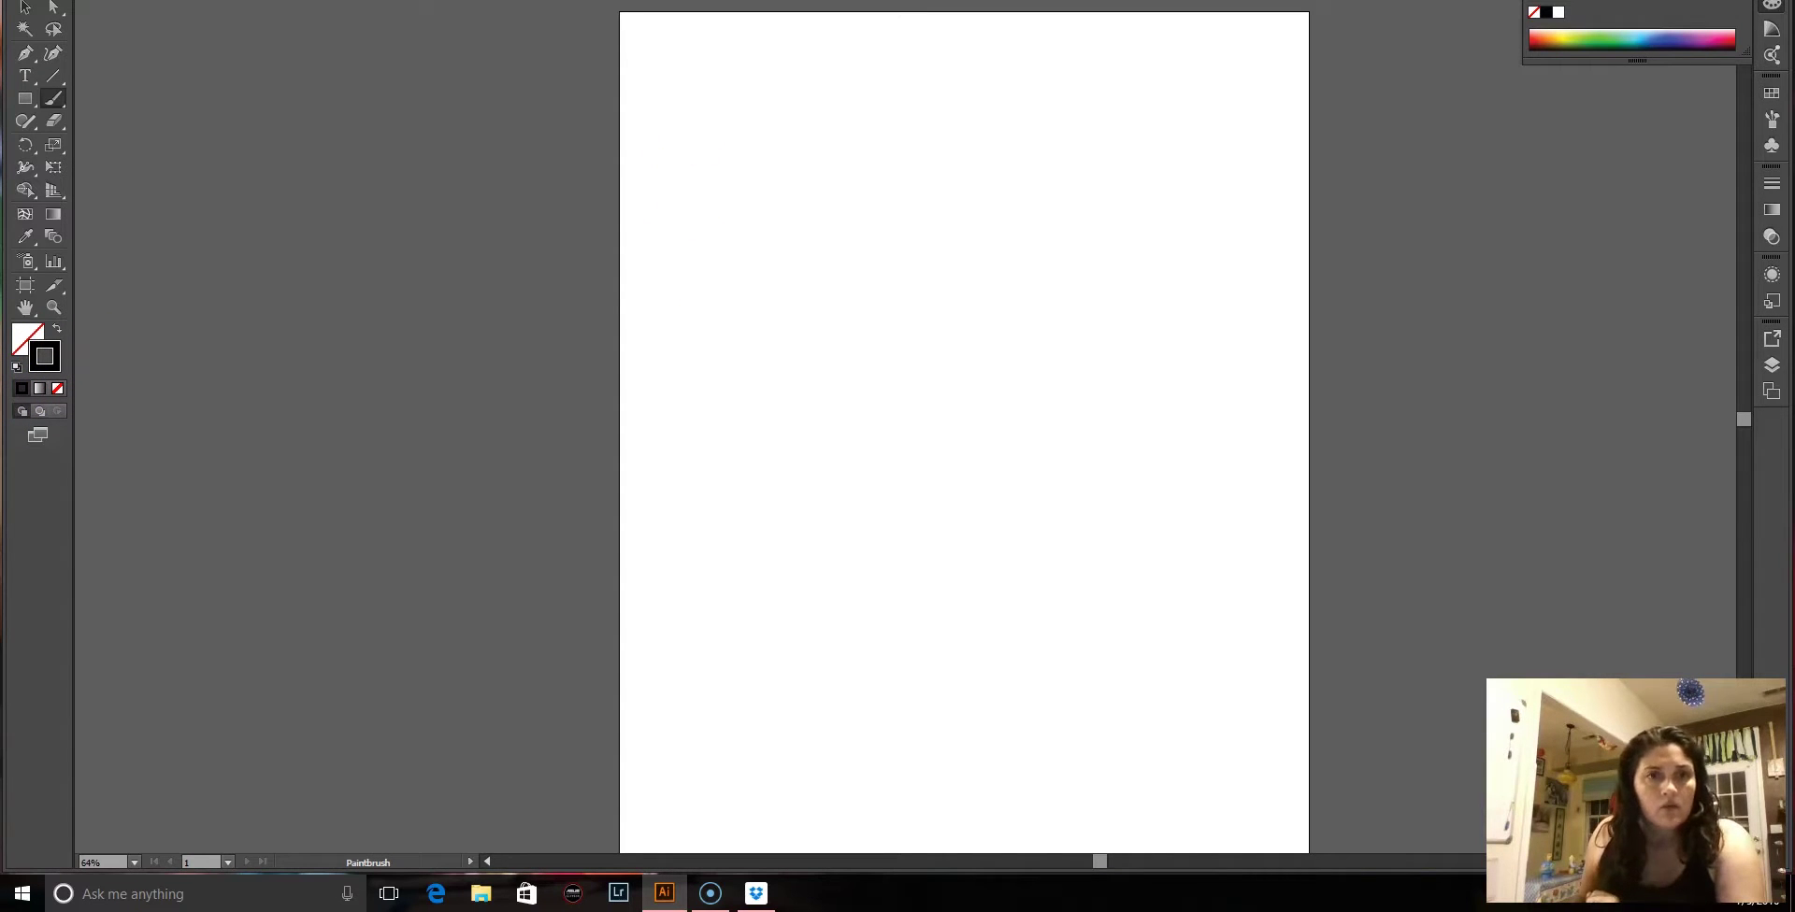
# Display the brush presets and choose the large round Touch Calligraphic brush.
pyautogui.press('F5')
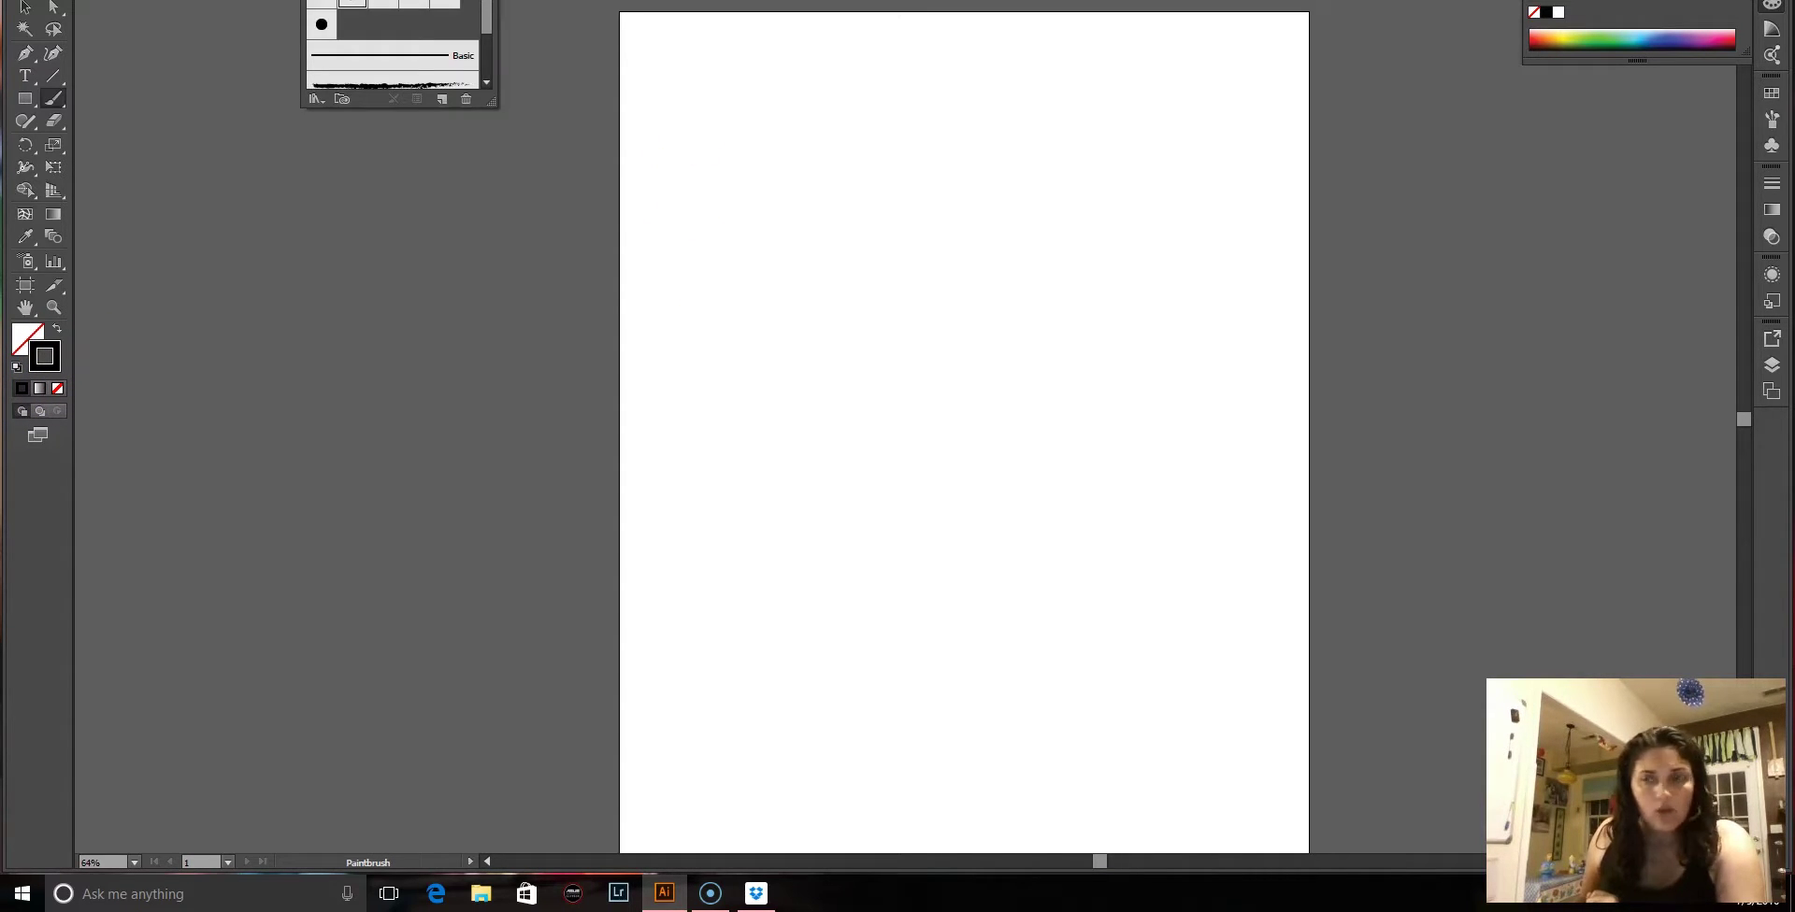
pyautogui.press('F5')
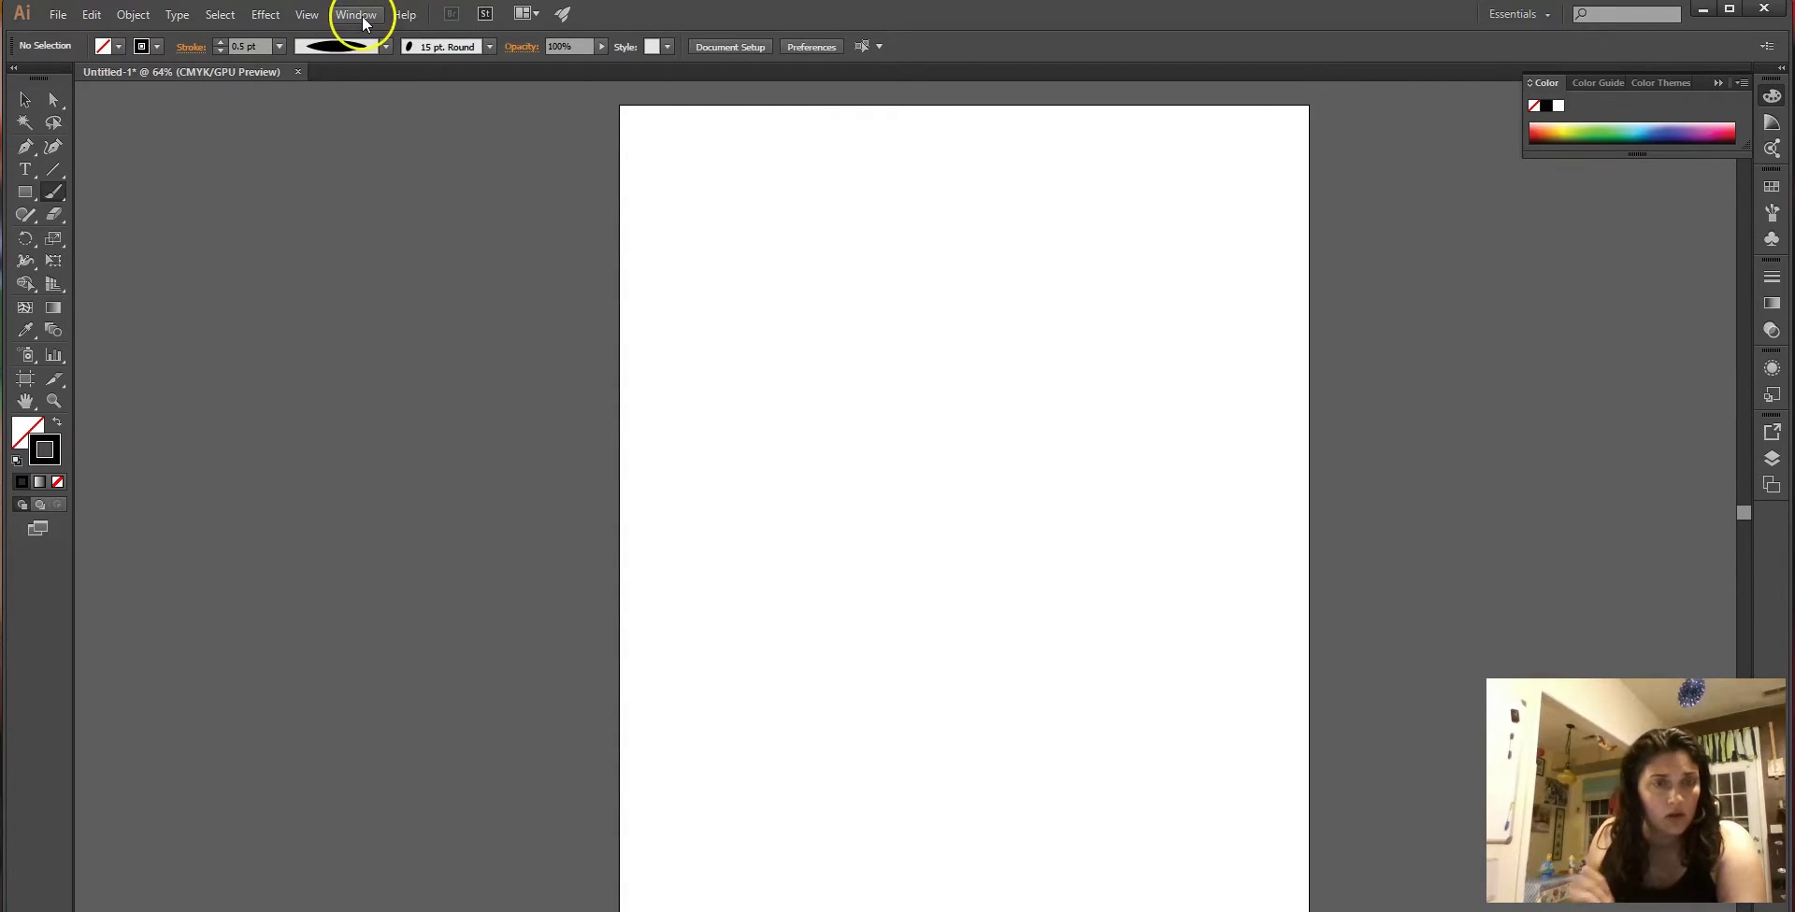
pyautogui.click(363, 18)
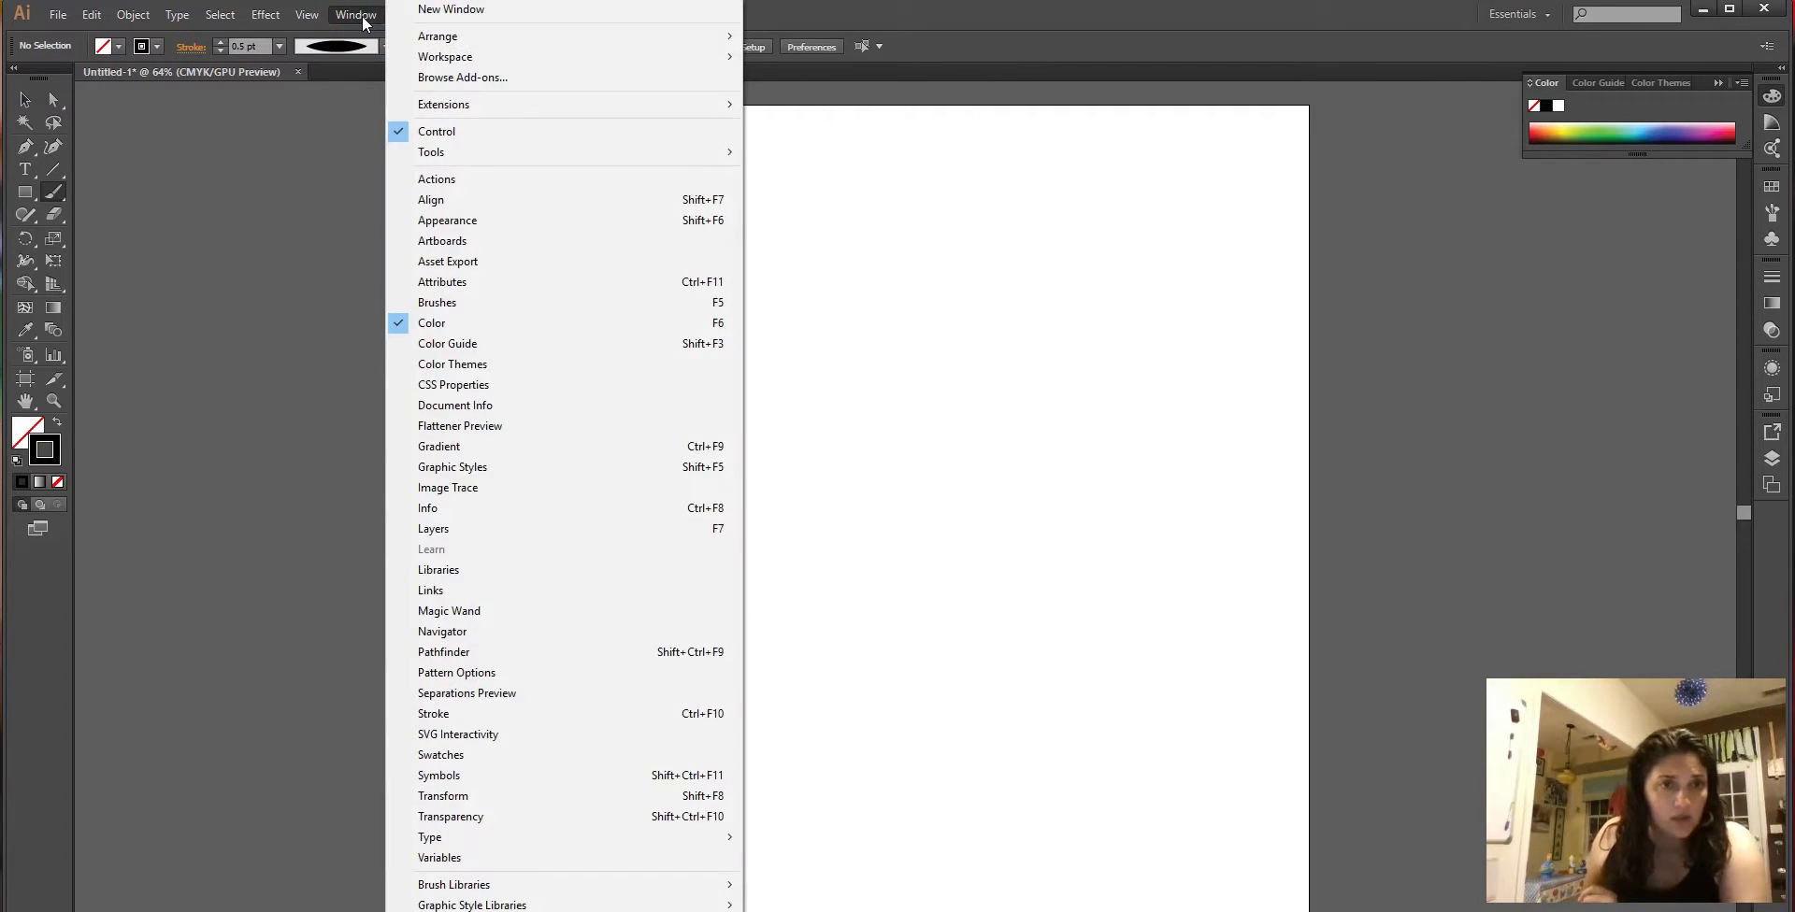
pyautogui.click(472, 303)
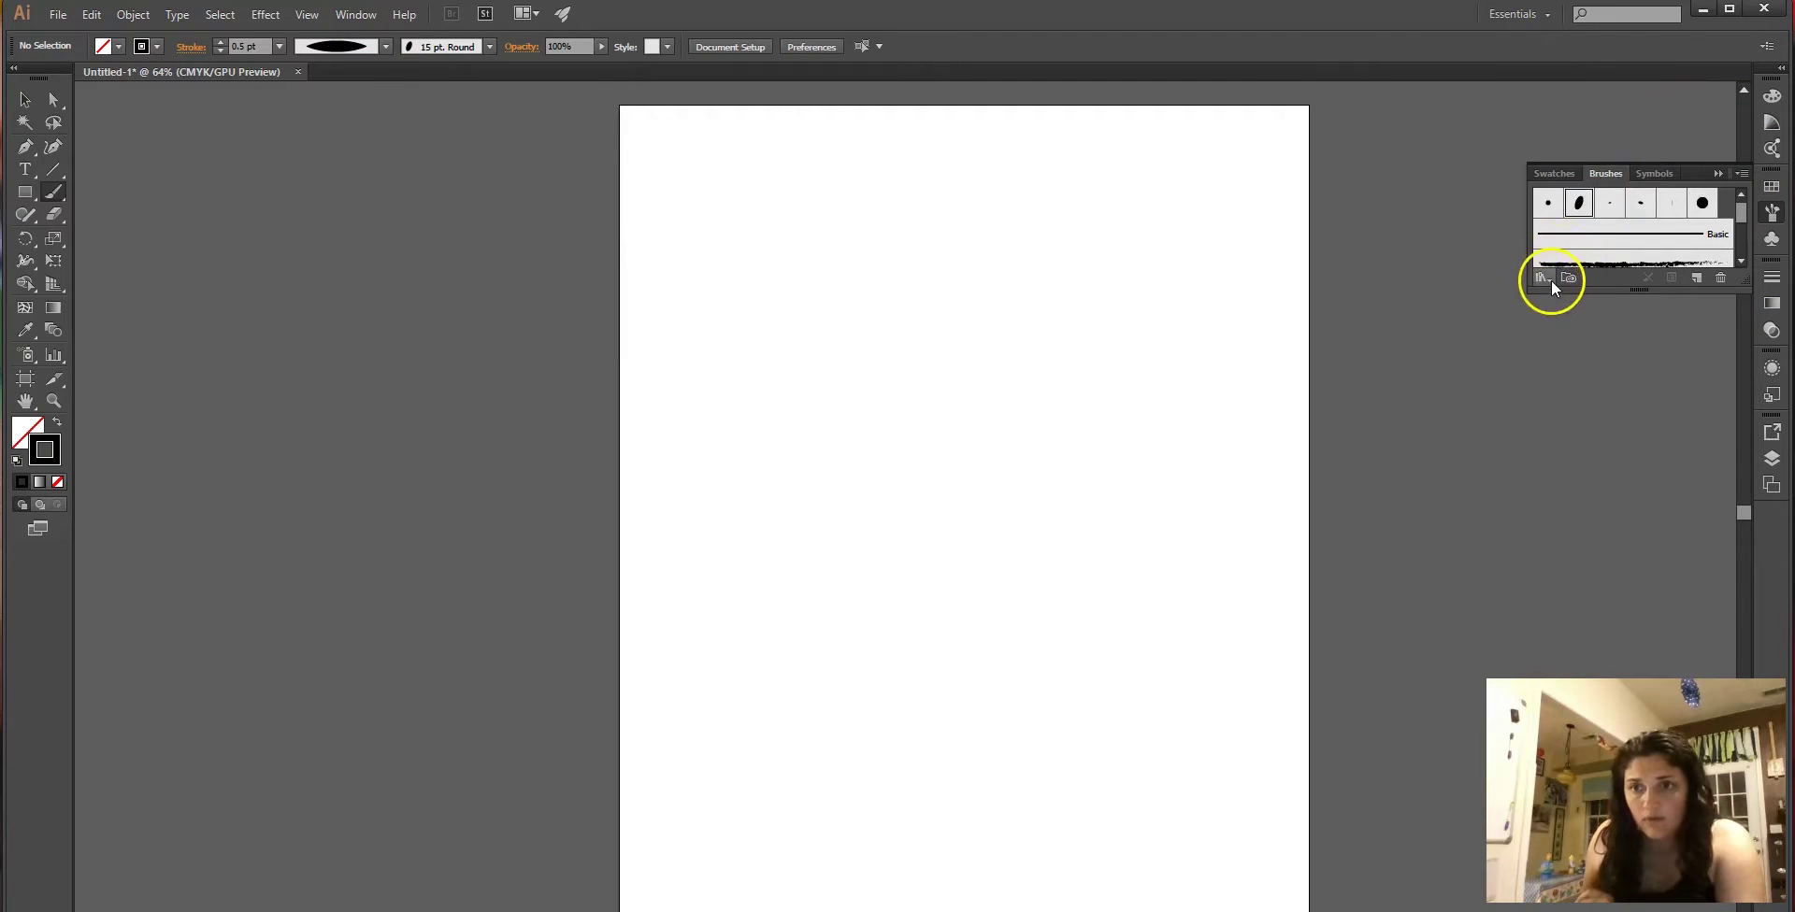
pyautogui.moveTo(1745, 206)
pyautogui.mouseDown()
pyautogui.moveTo(1741, 240)
pyautogui.moveTo(1741, 195)
pyautogui.mouseUp()
pyautogui.click(1543, 278)
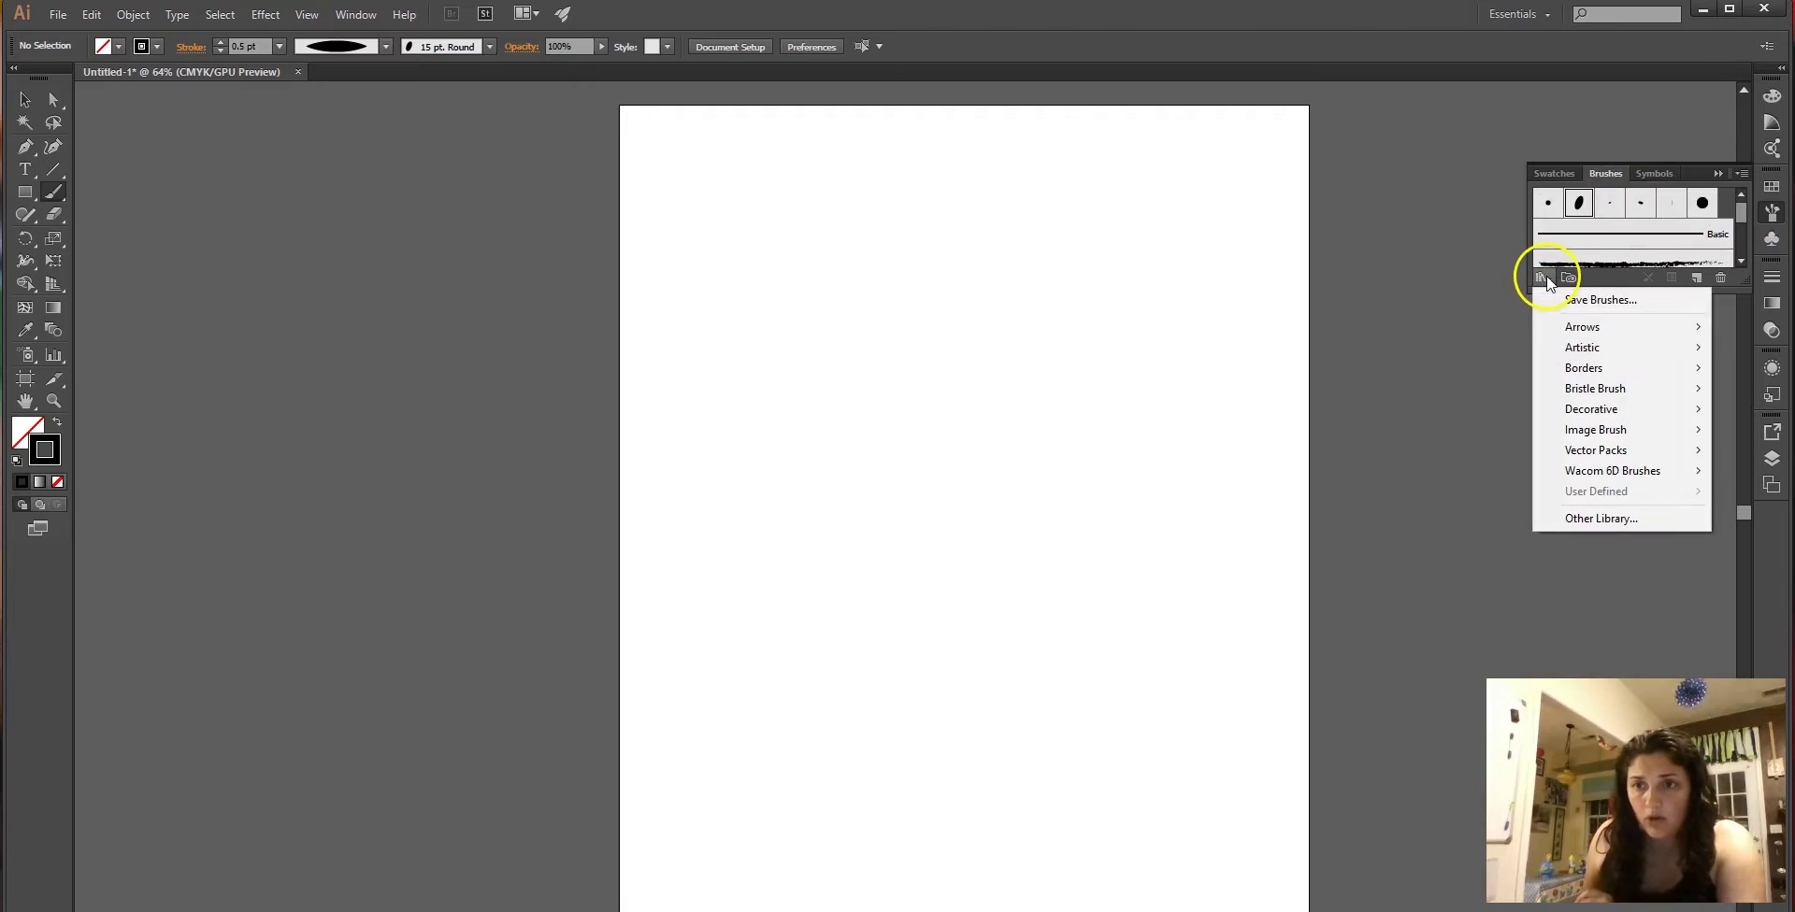
pyautogui.click(1580, 204)
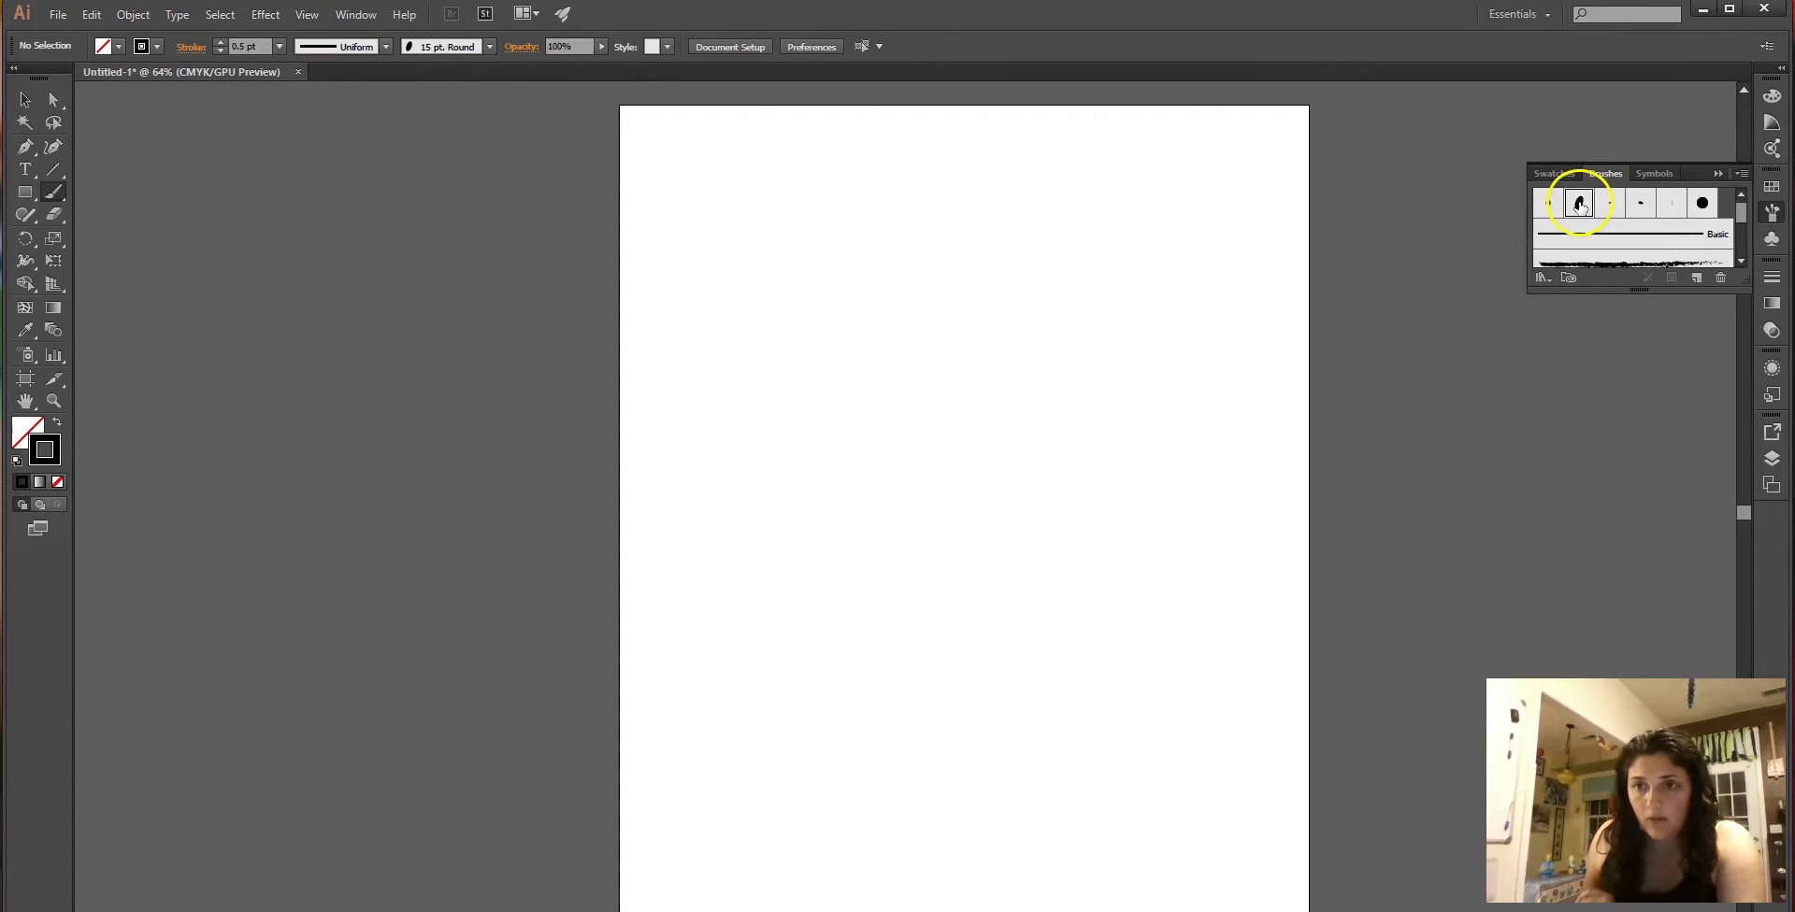
pyautogui.click(1702, 203)
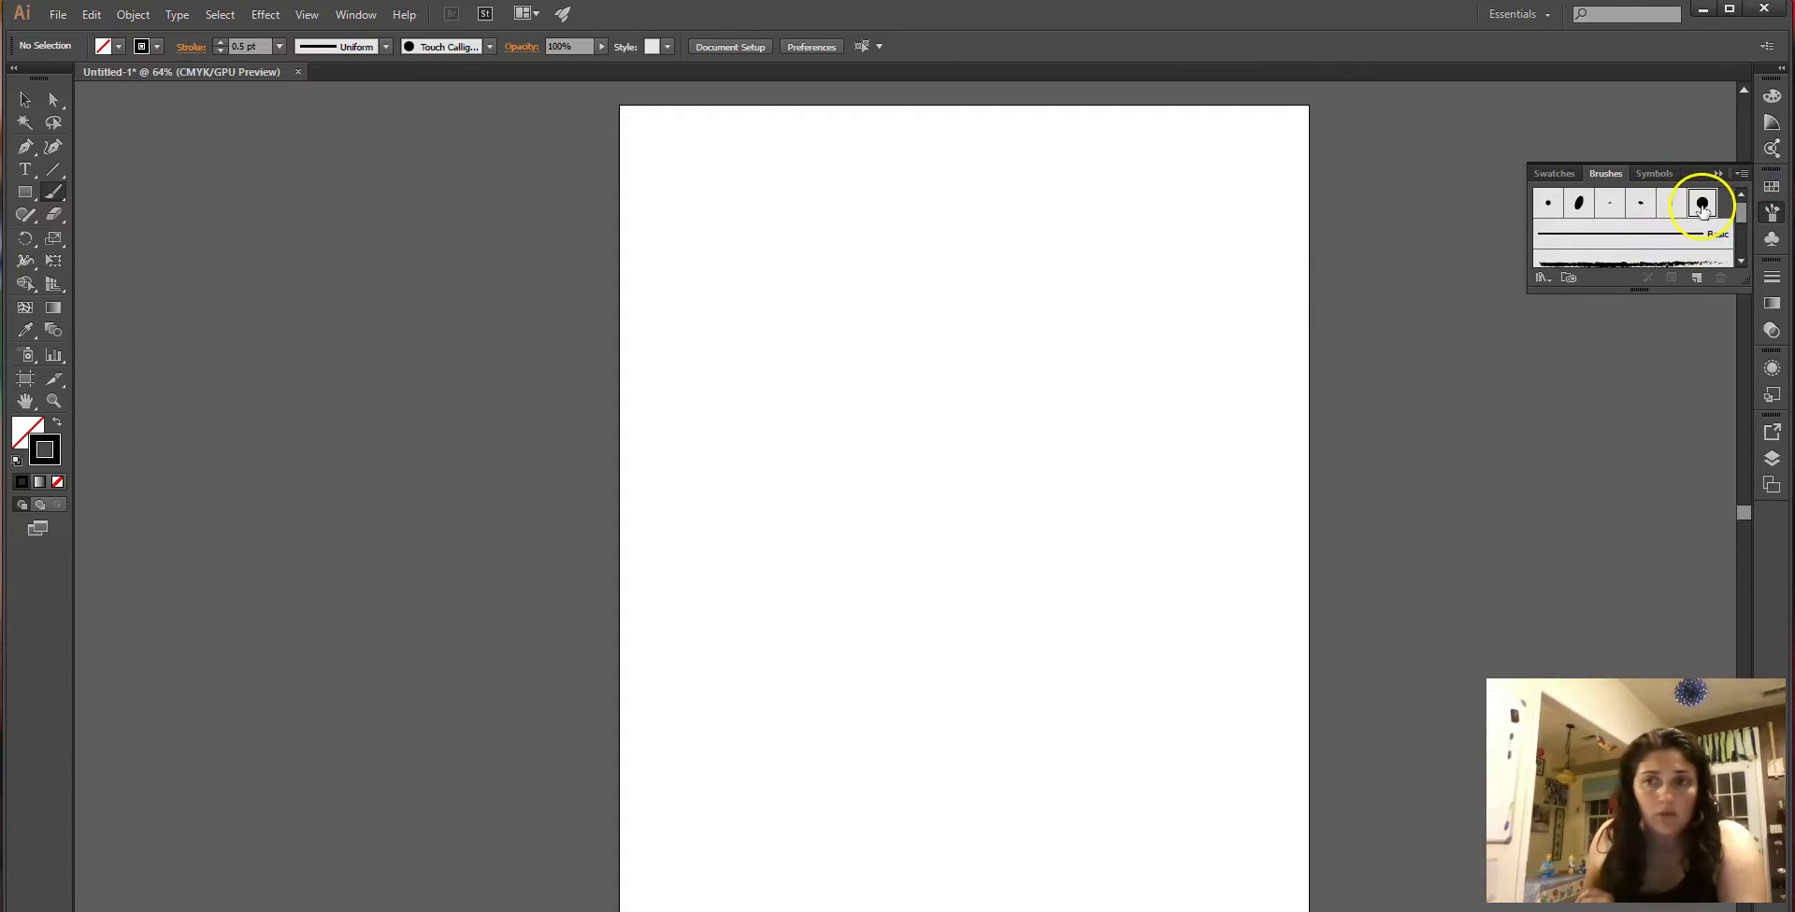
pyautogui.click(490, 48)
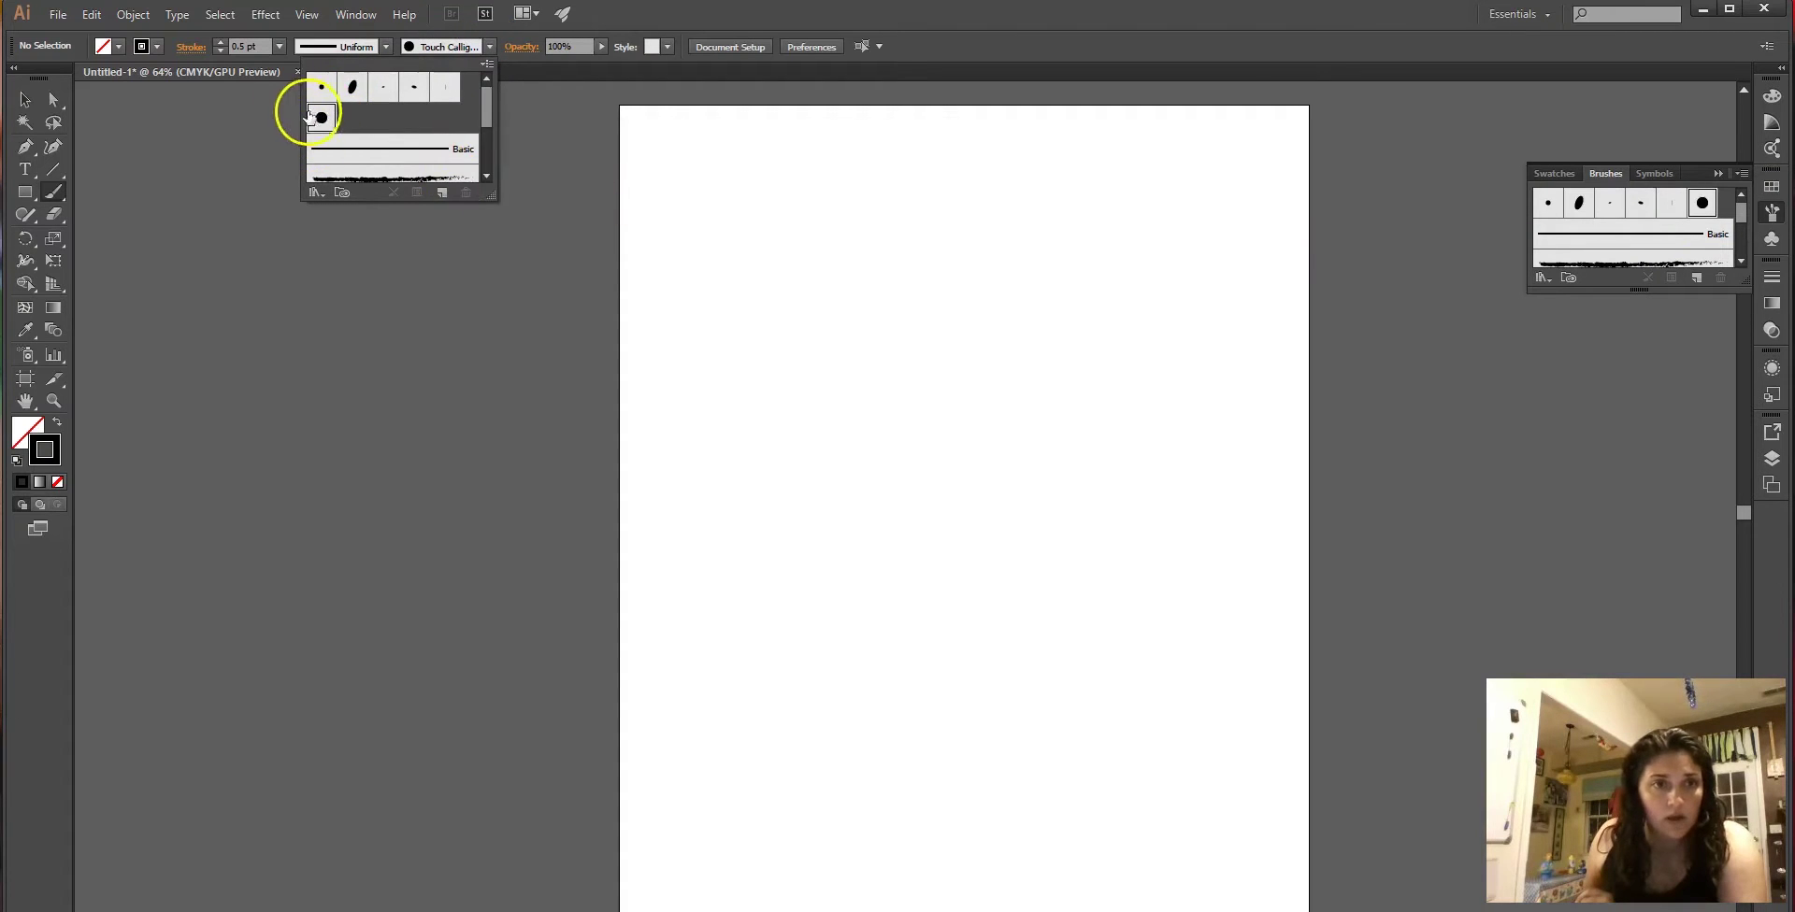
pyautogui.click(19, 88)
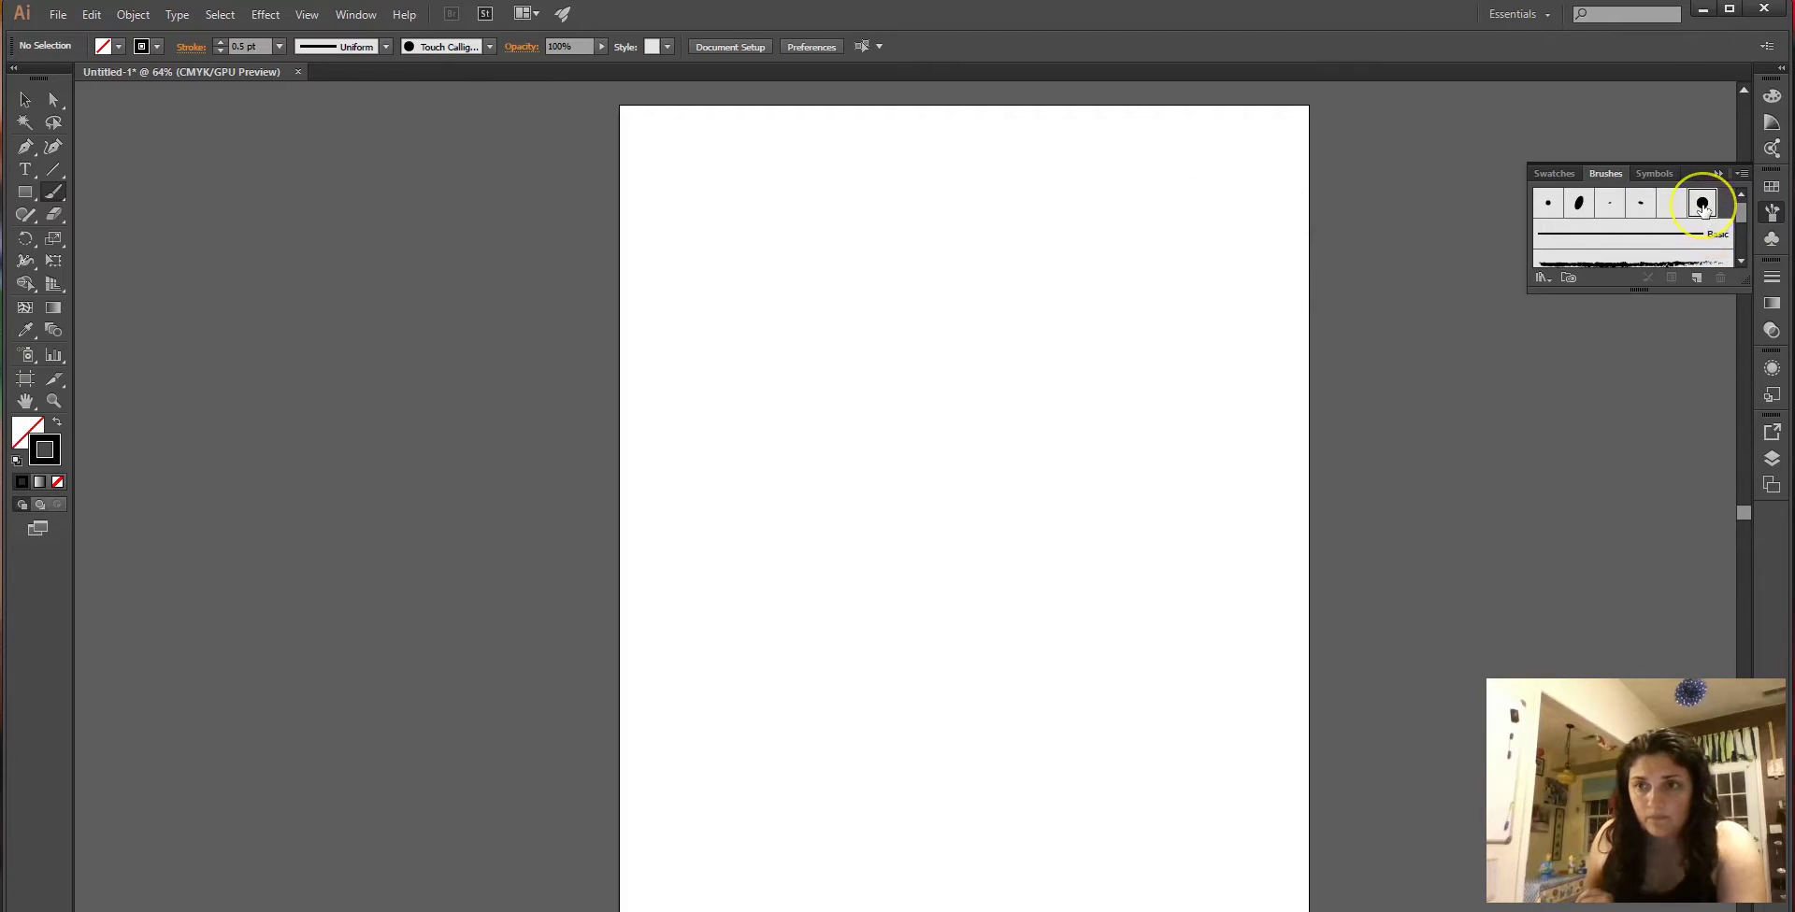
# Create a 9 pt calligraphic brush with a -138° angle and 31% roundness, setting angle, roundness and size to Random.
pyautogui.click(1701, 278)
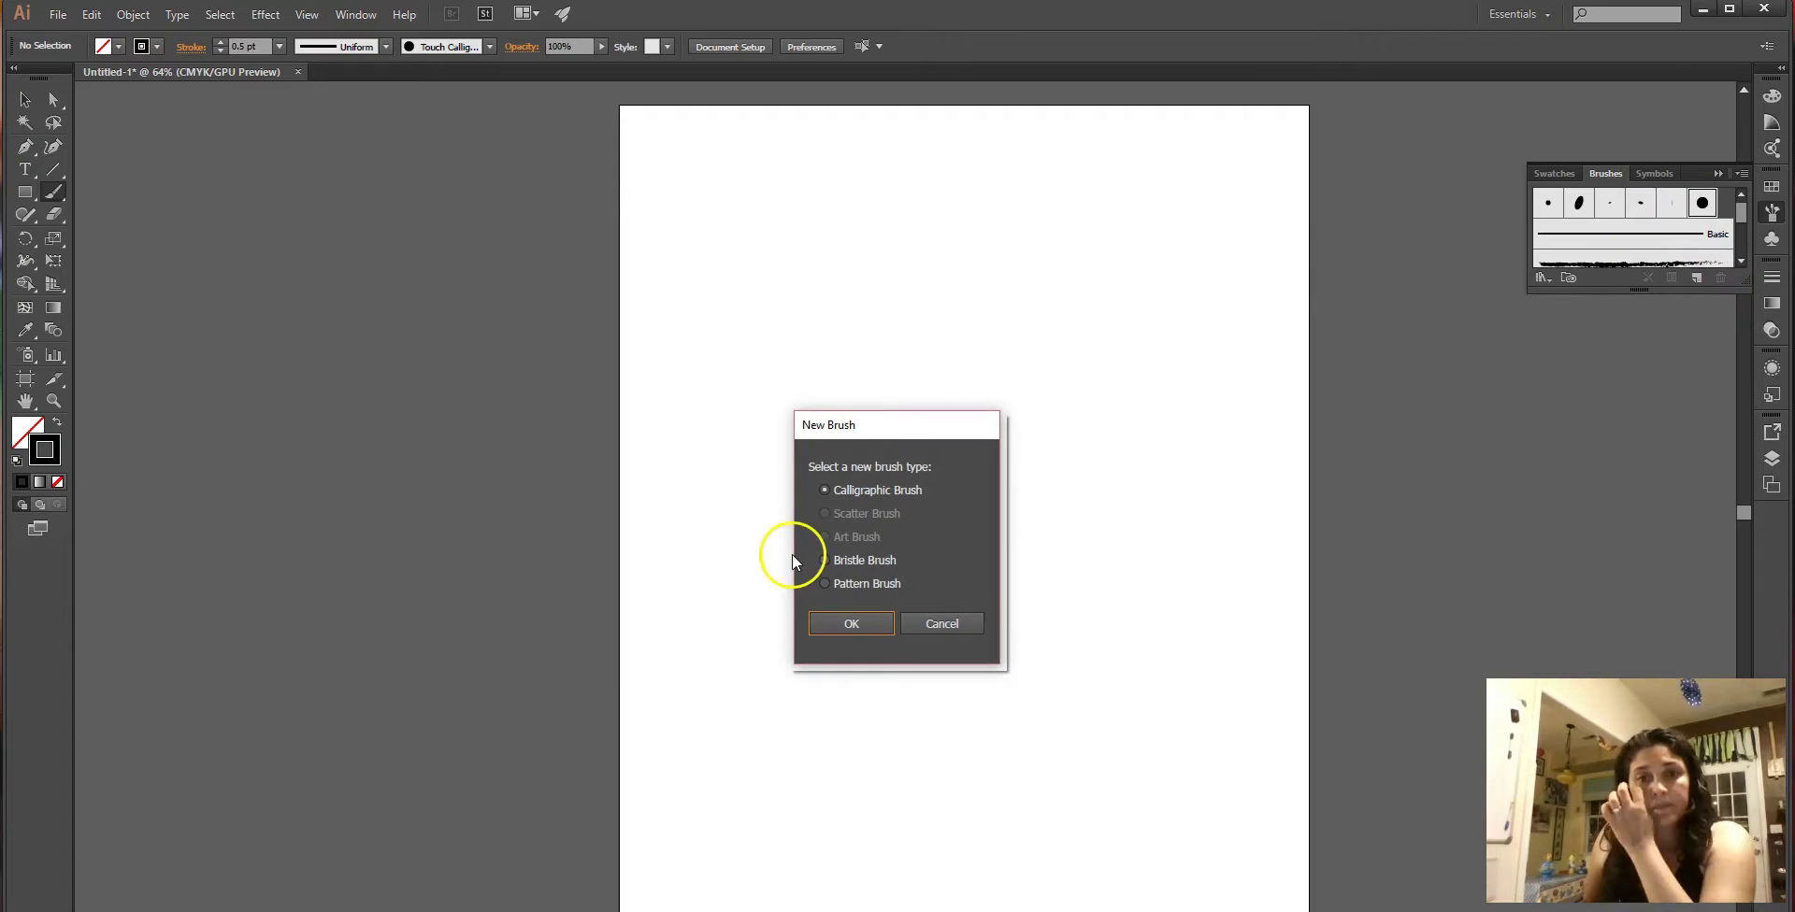
pyautogui.click(864, 623)
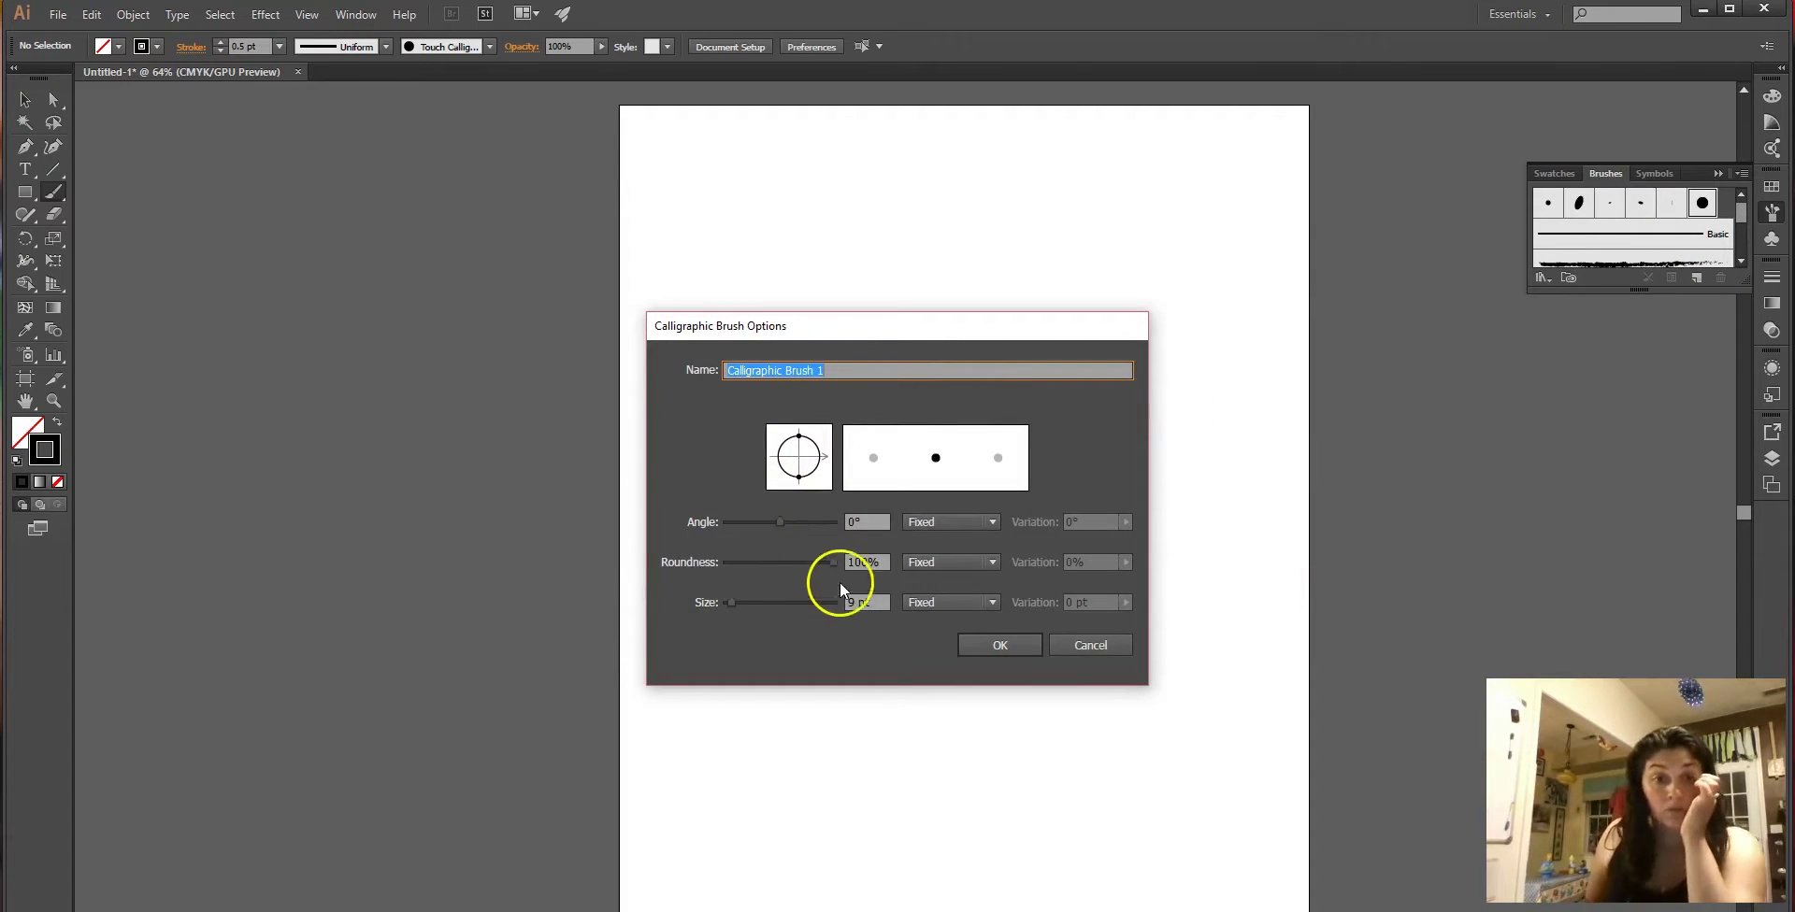
pyautogui.moveTo(829, 560)
pyautogui.mouseDown()
pyautogui.moveTo(772, 564)
pyautogui.moveTo(772, 521)
pyautogui.moveTo(746, 519)
pyautogui.moveTo(757, 559)
pyautogui.mouseUp()
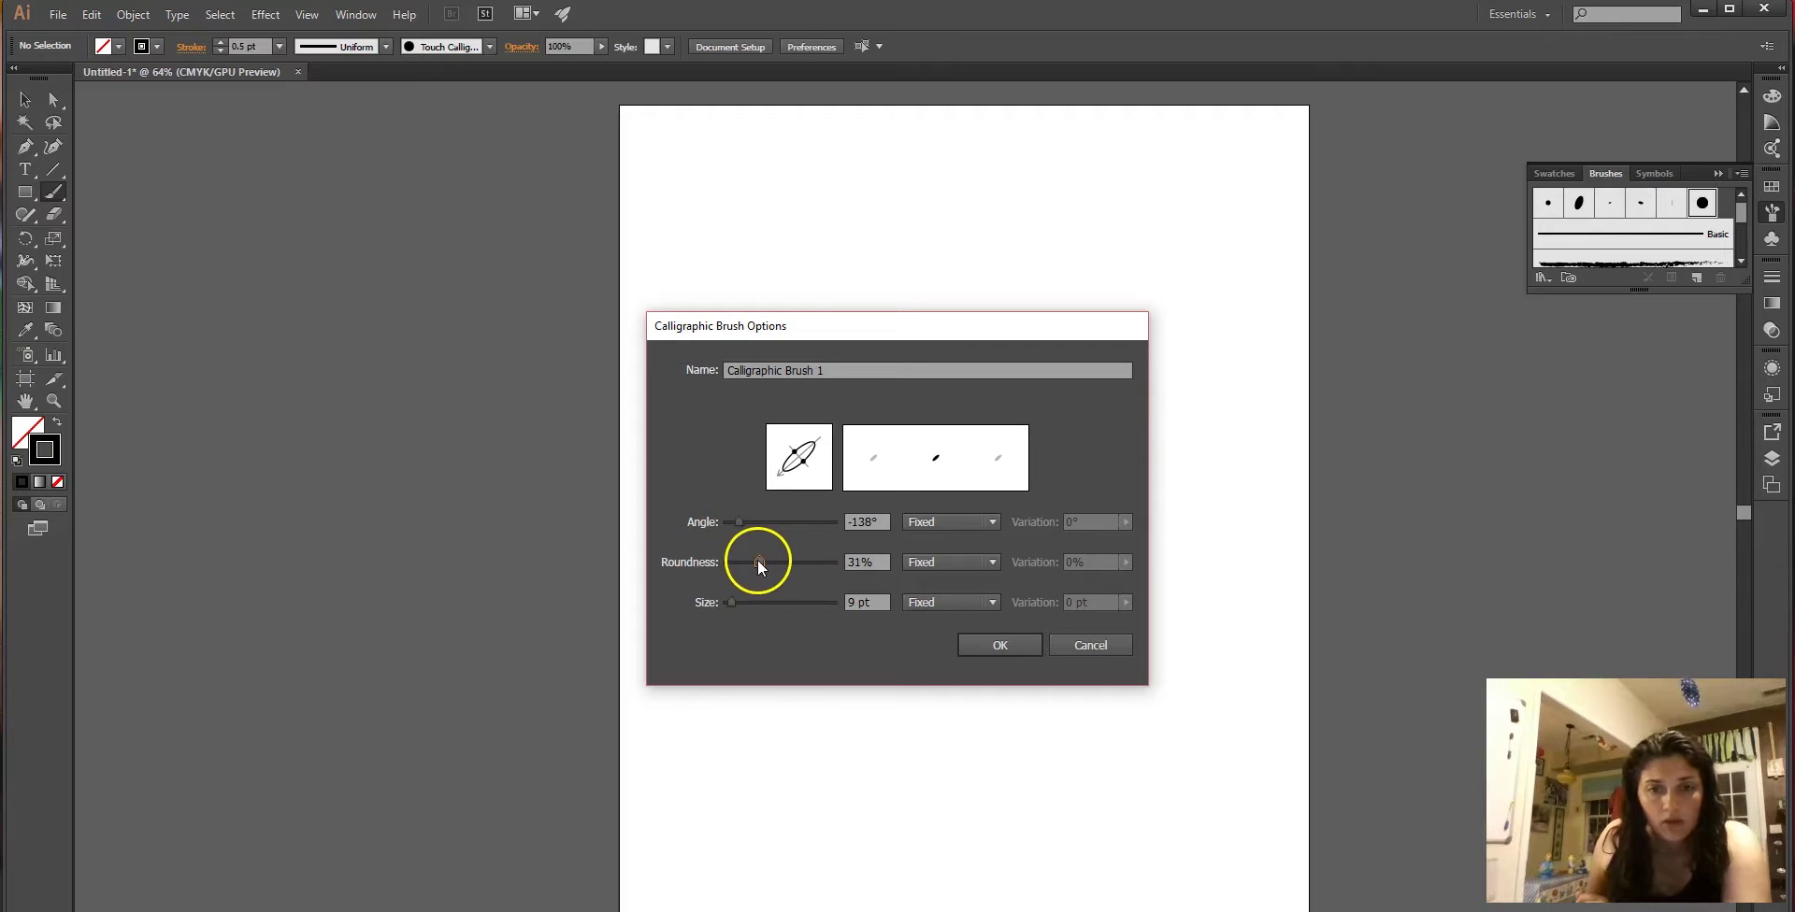
pyautogui.click(927, 521)
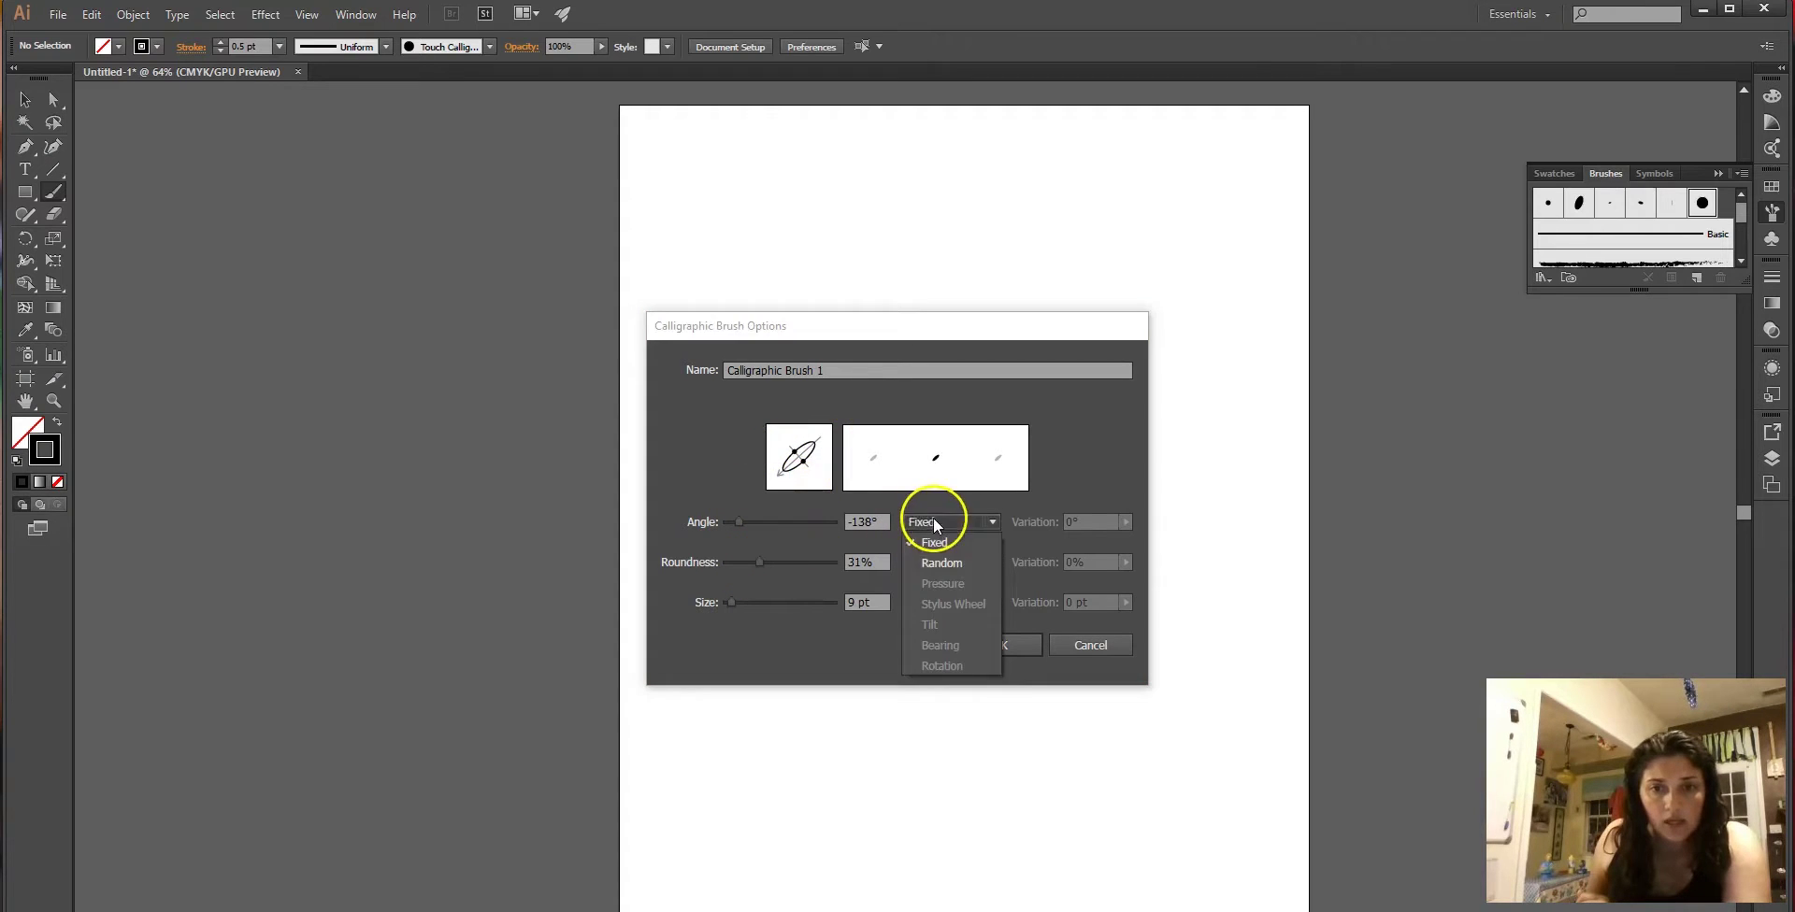
pyautogui.click(949, 564)
pyautogui.click(962, 564)
pyautogui.click(960, 605)
pyautogui.click(984, 602)
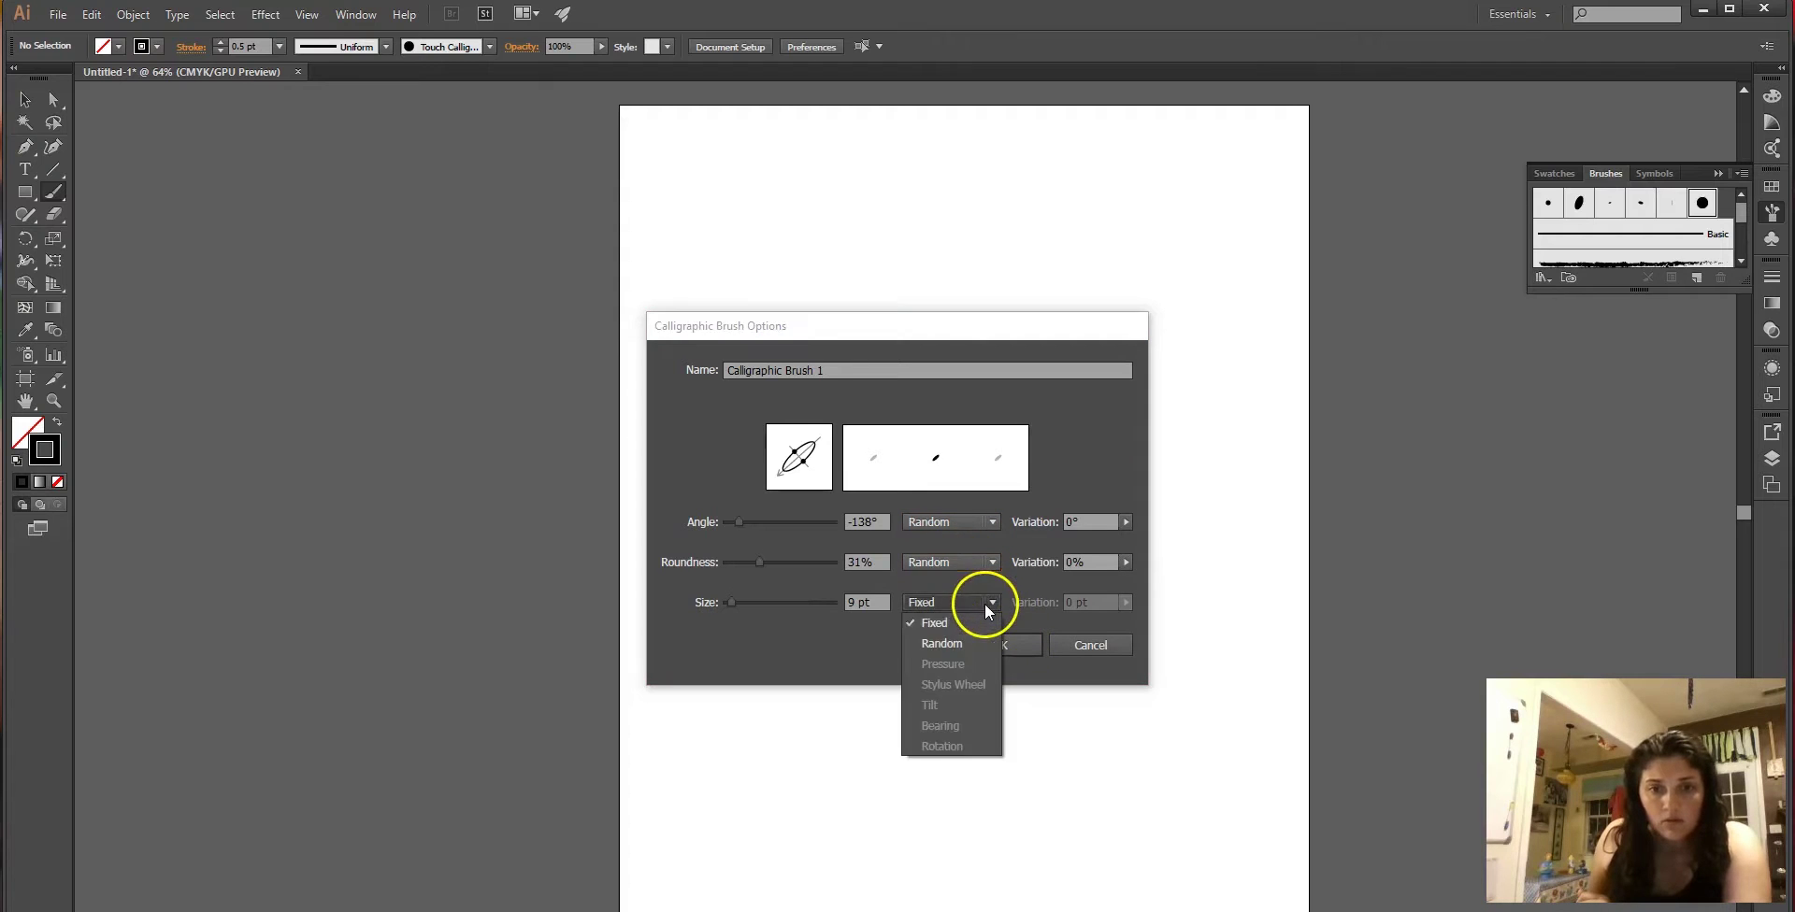
pyautogui.click(974, 643)
pyautogui.click(1018, 647)
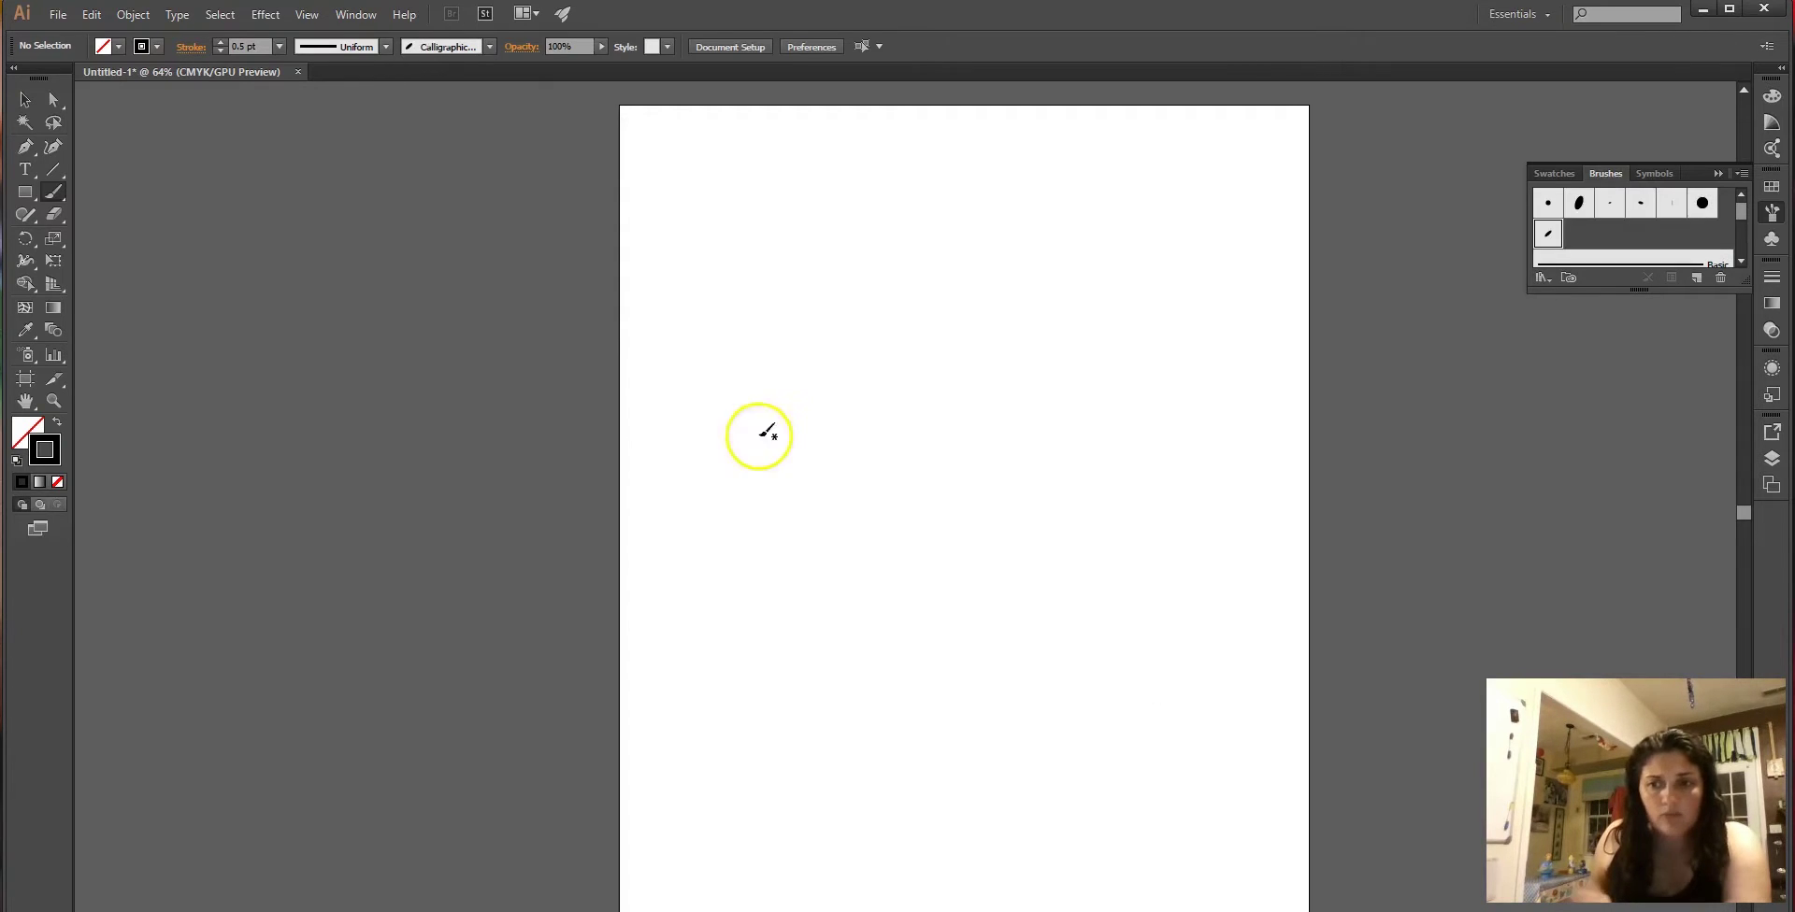
# Try the dome-shaped variable width profile with a curved test stroke, and undo the stroke.
pyautogui.click(385, 45)
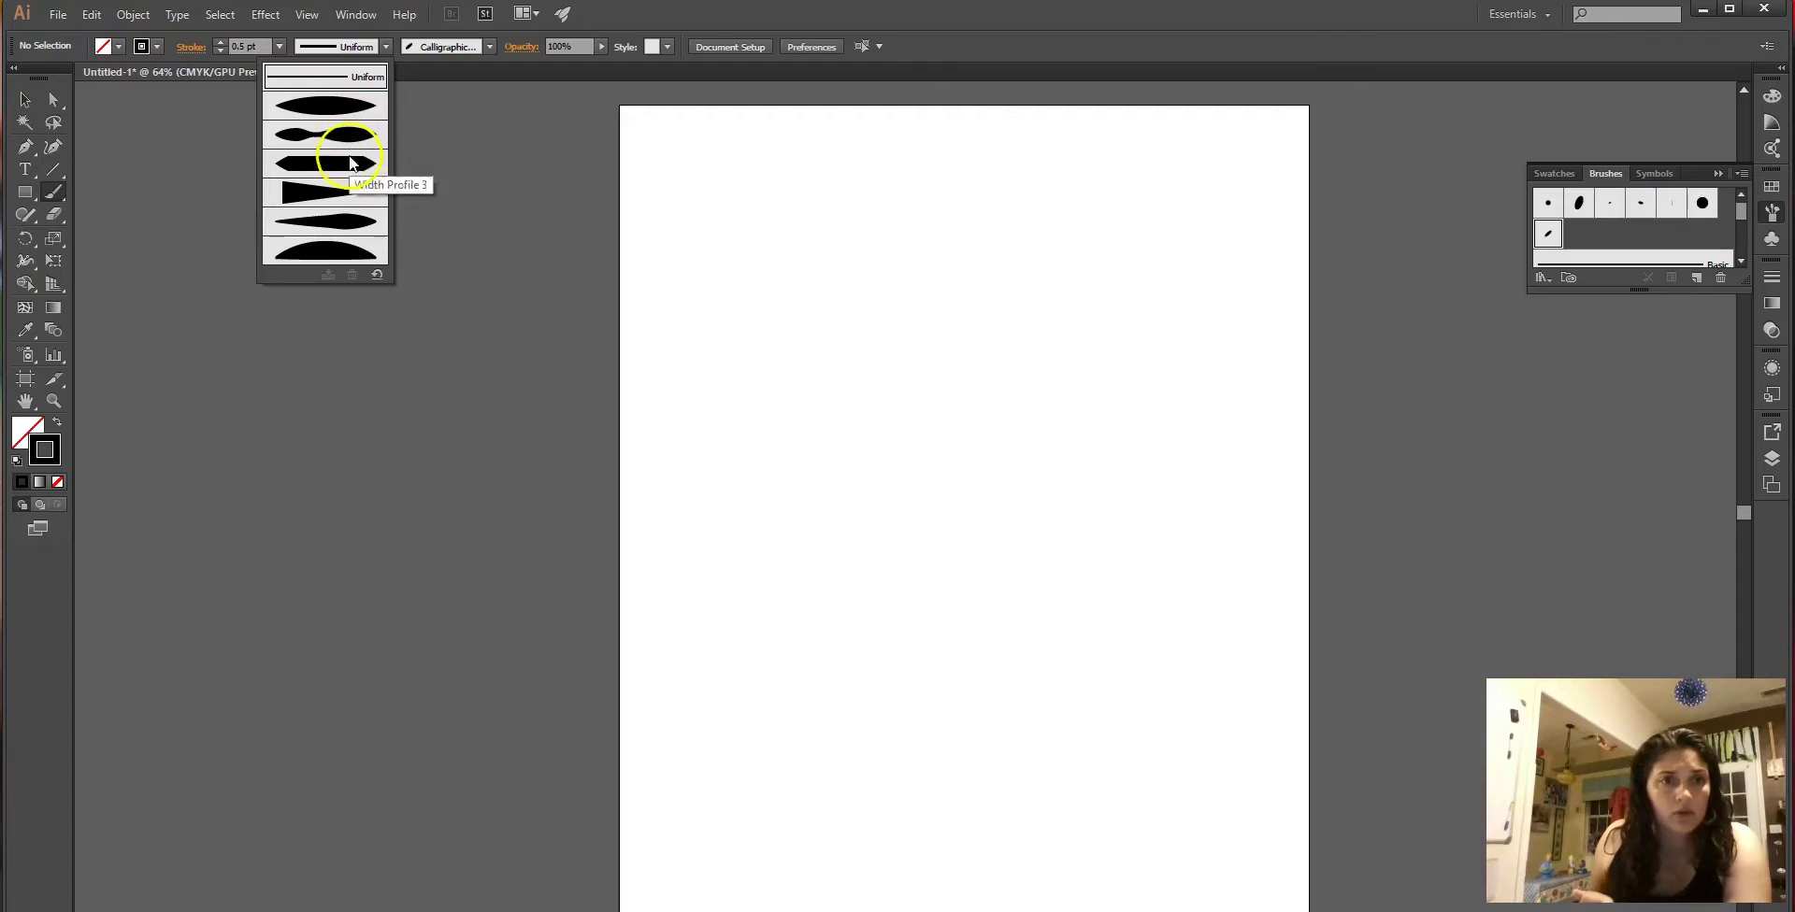
pyautogui.click(353, 254)
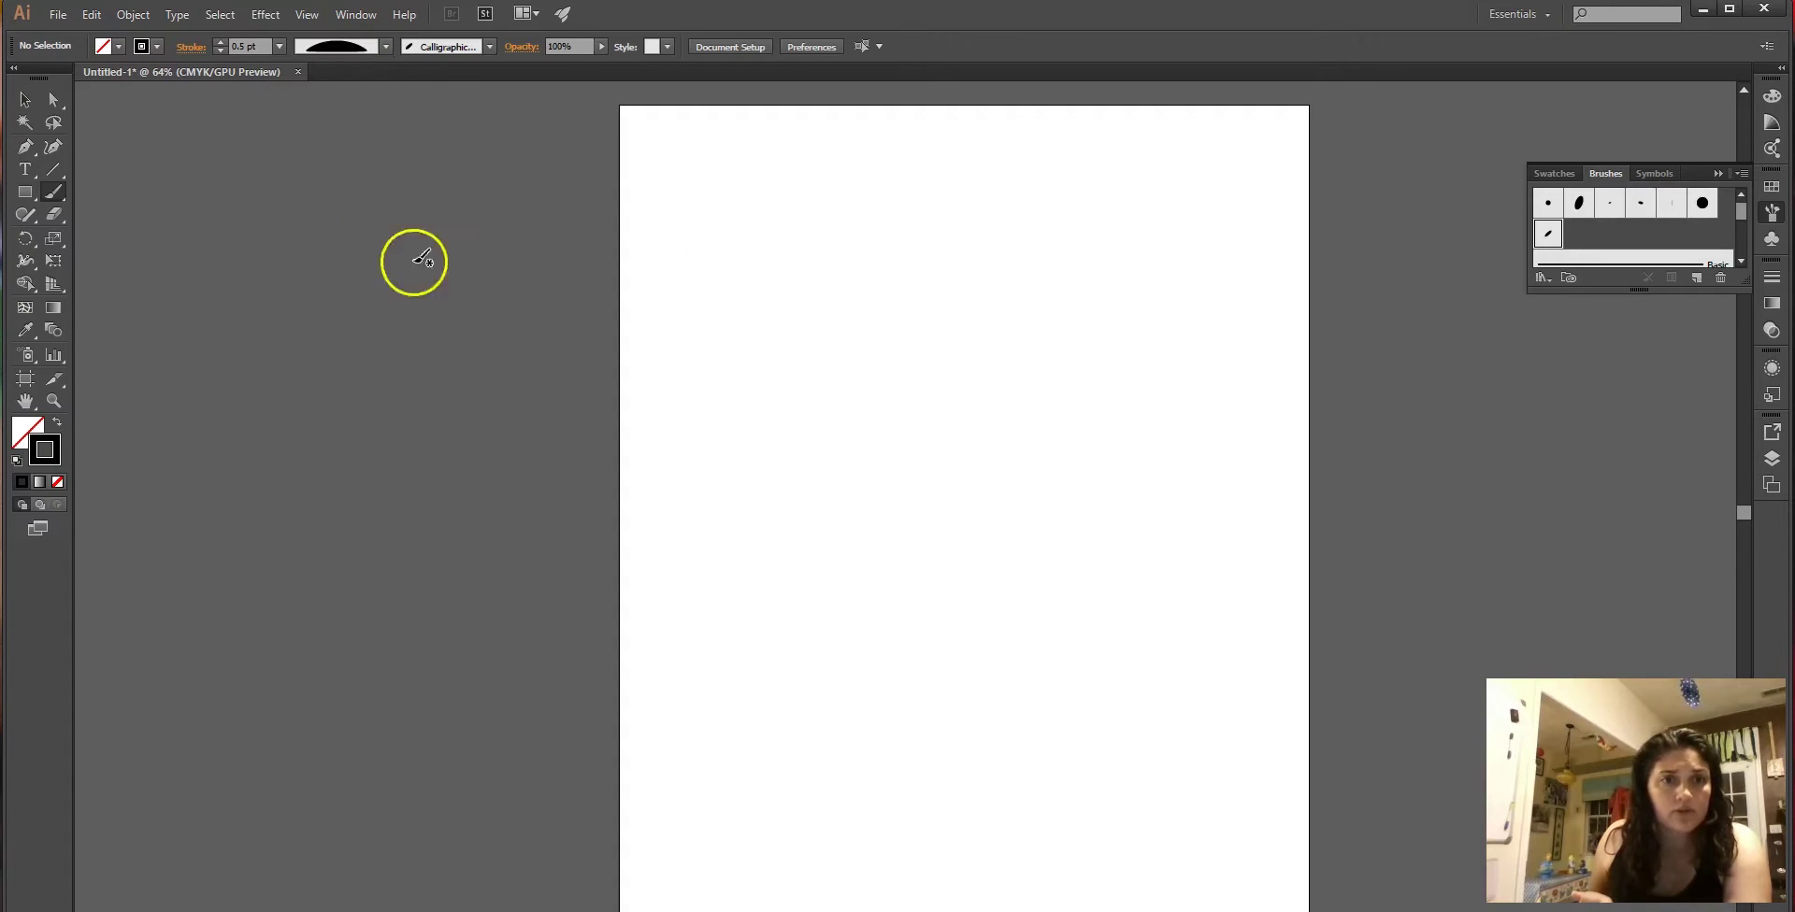
pyautogui.moveTo(661, 318); pyautogui.dragTo(944, 309)
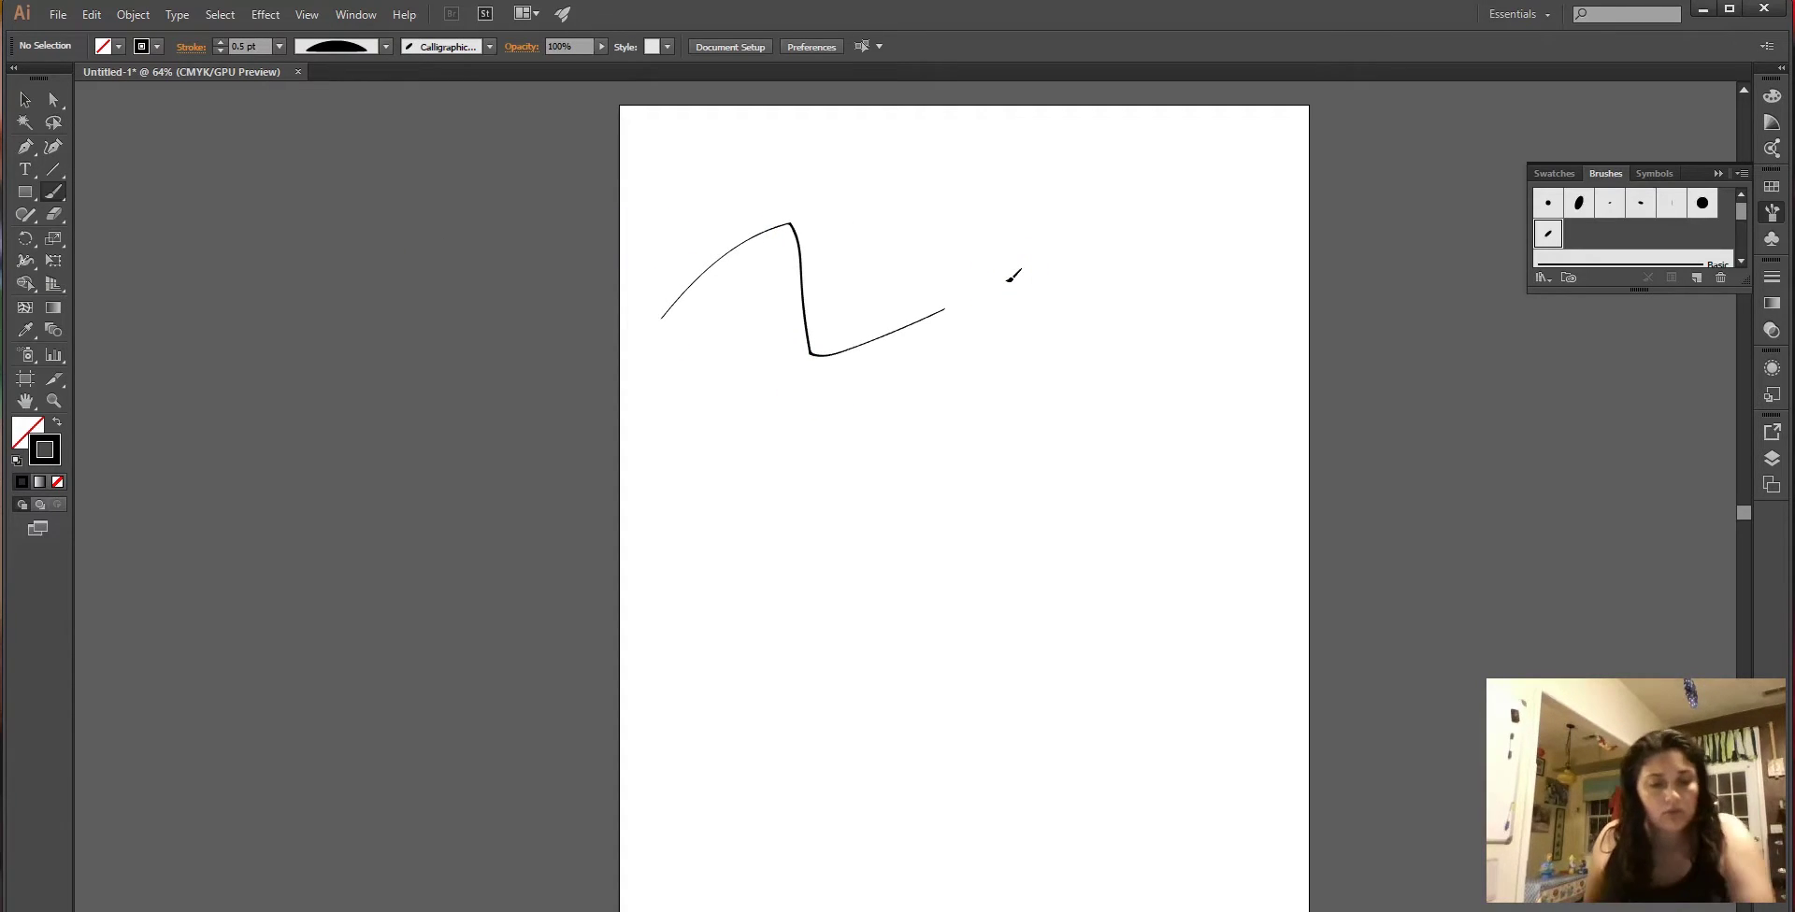
pyautogui.hotkey('ctrl', 'z')
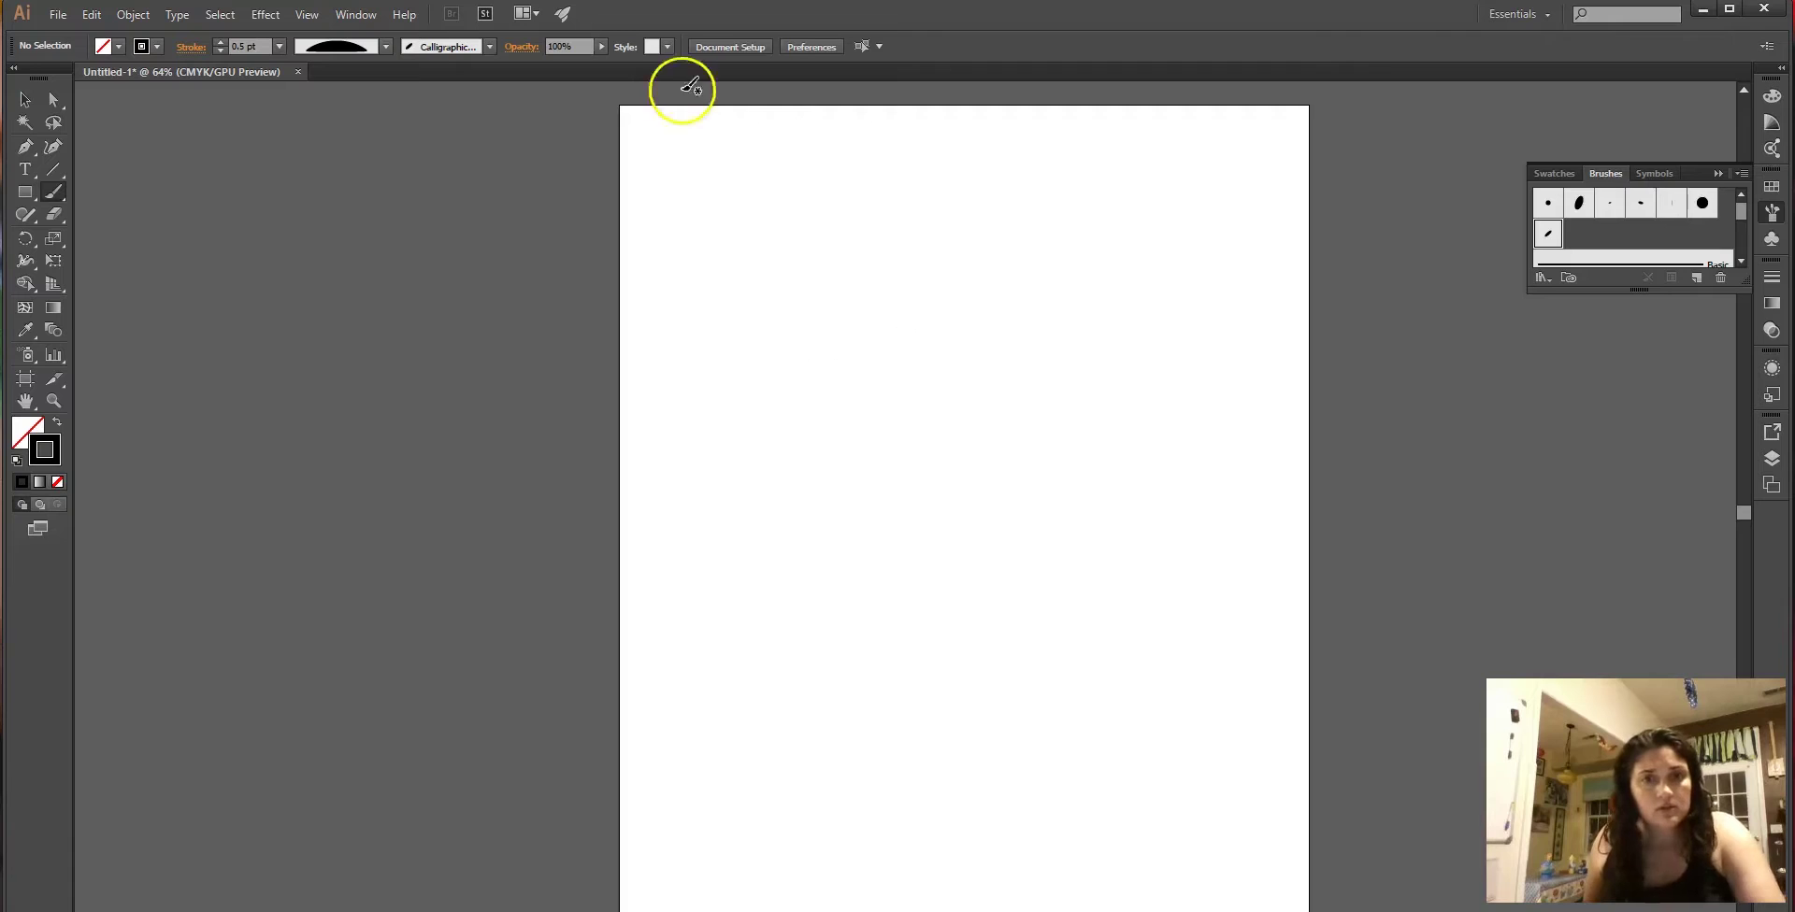
# Apply the lens-shaped variable width profile with a 1 pt stroke weight, testing it with a freehand heart that is undone.
pyautogui.click(385, 47)
pyautogui.click(361, 108)
pyautogui.click(278, 47)
pyautogui.click(308, 128)
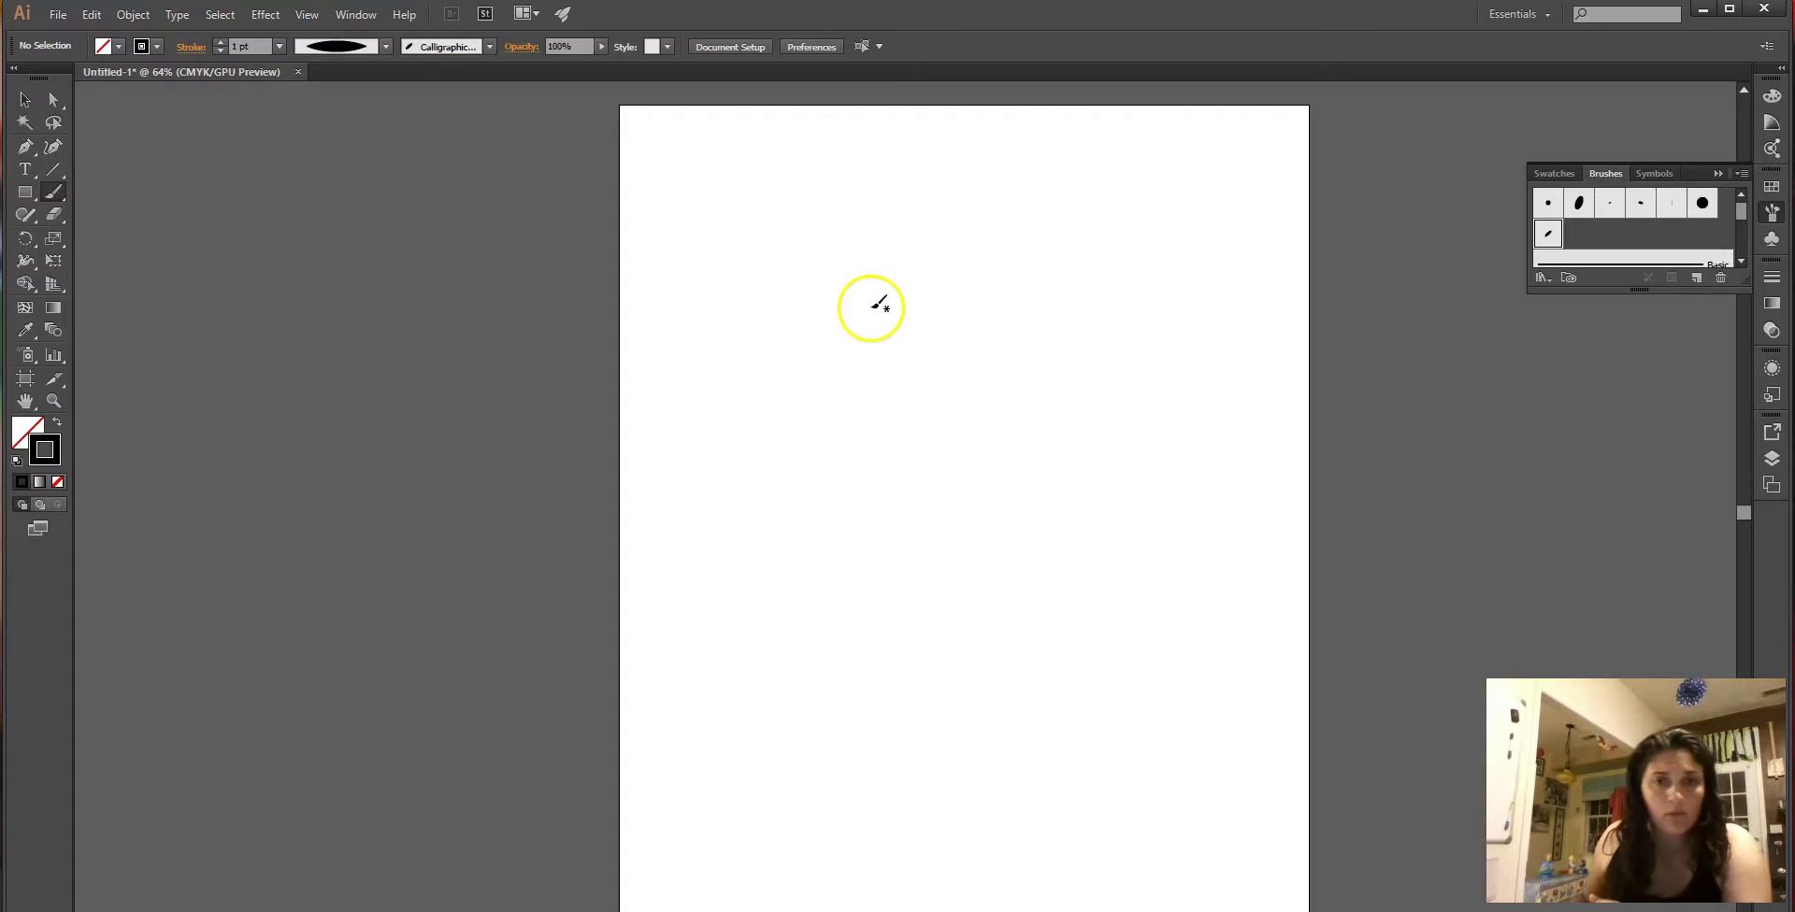
pyautogui.moveTo(888, 282)
pyautogui.mouseDown()
pyautogui.moveTo(797, 533)
pyautogui.moveTo(912, 304)
pyautogui.mouseUp()
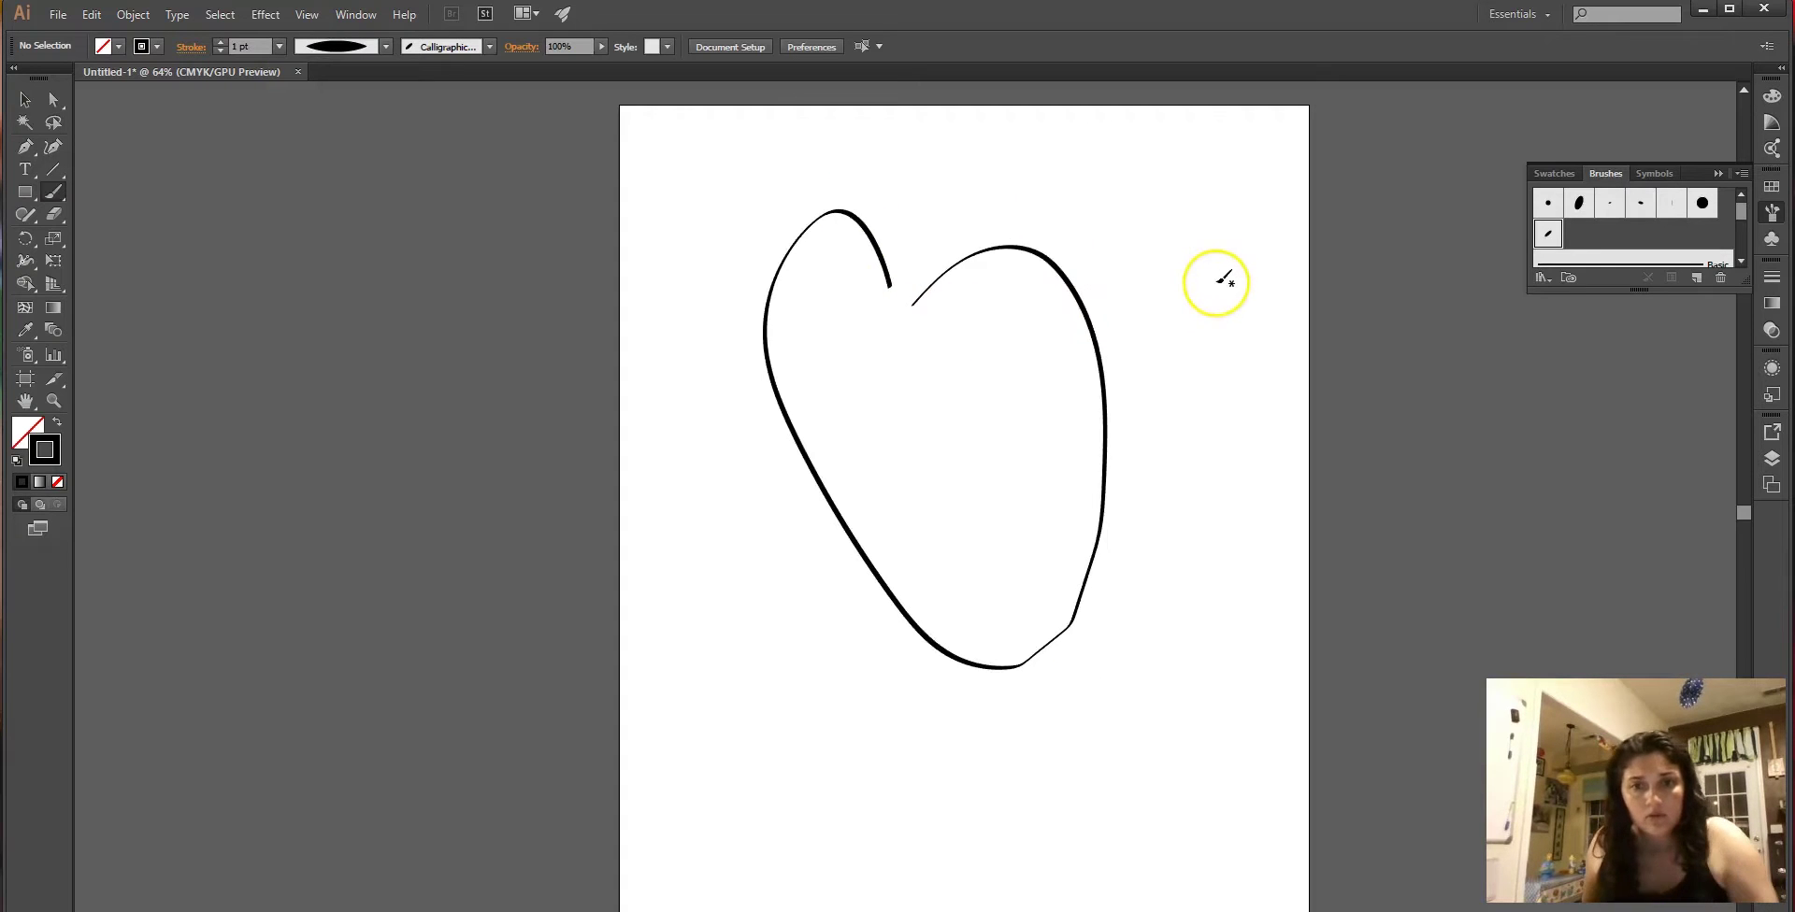
pyautogui.hotkey('ctrl', 'z')
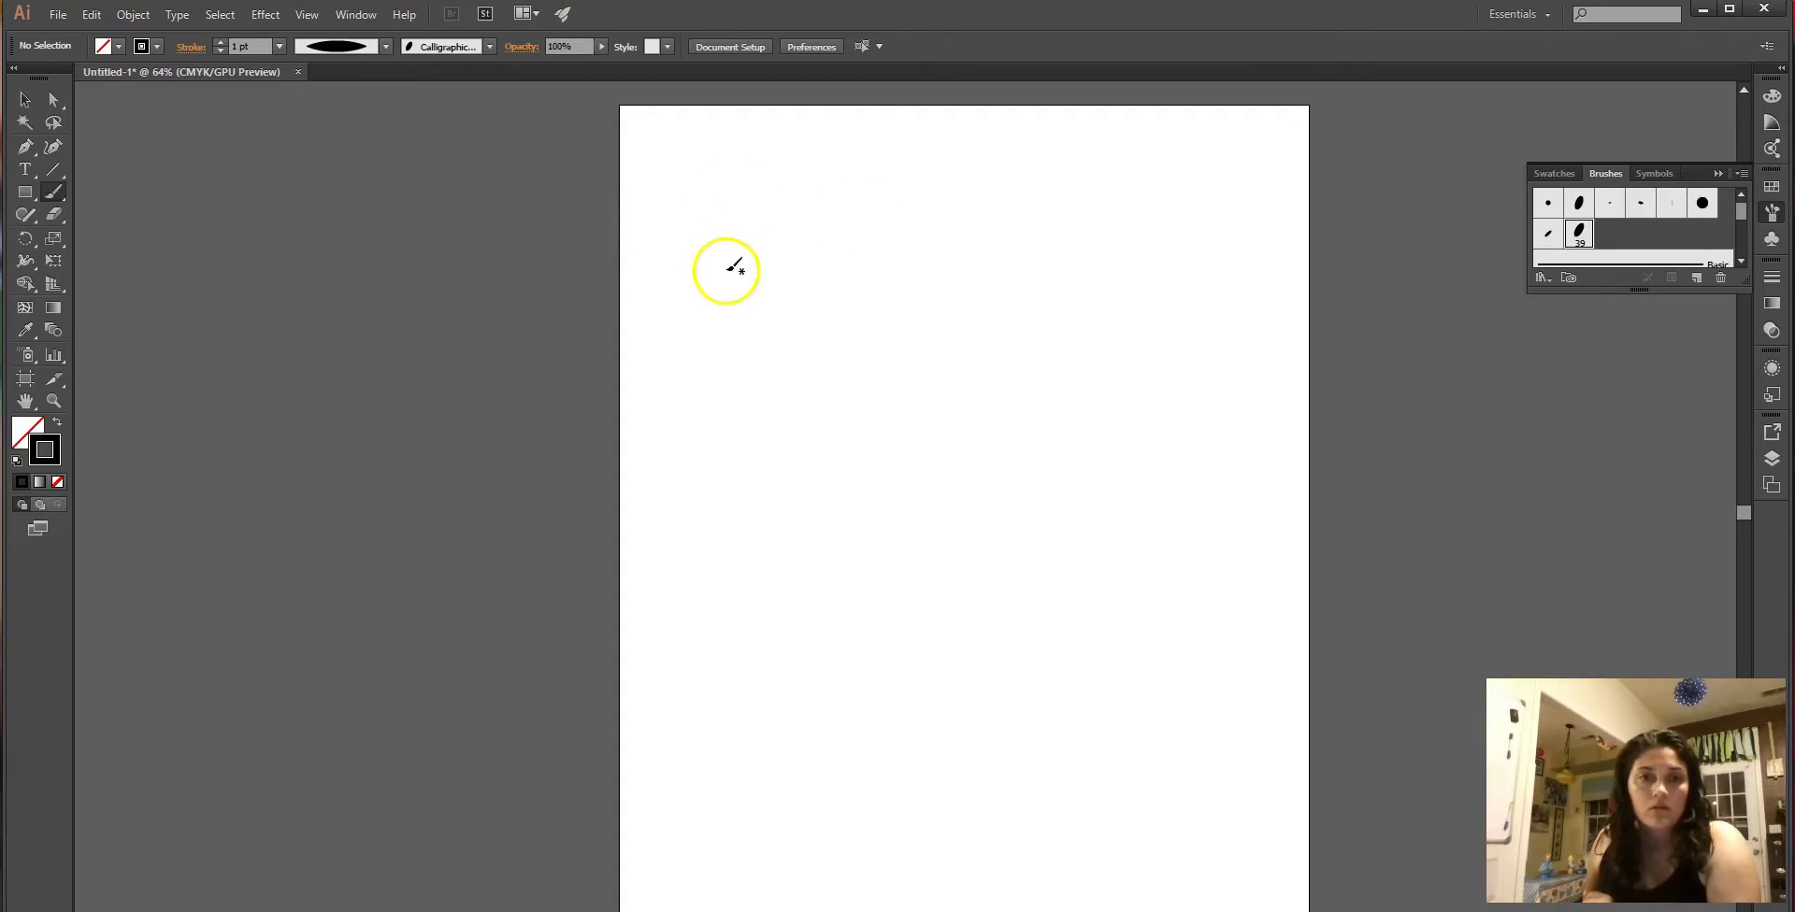
# Paint a large capital "A" with a crossbar in the artboard's upper-left corner.
pyautogui.moveTo(682, 355); pyautogui.dragTo(804, 432)
pyautogui.moveTo(666, 297); pyautogui.dragTo(797, 284)
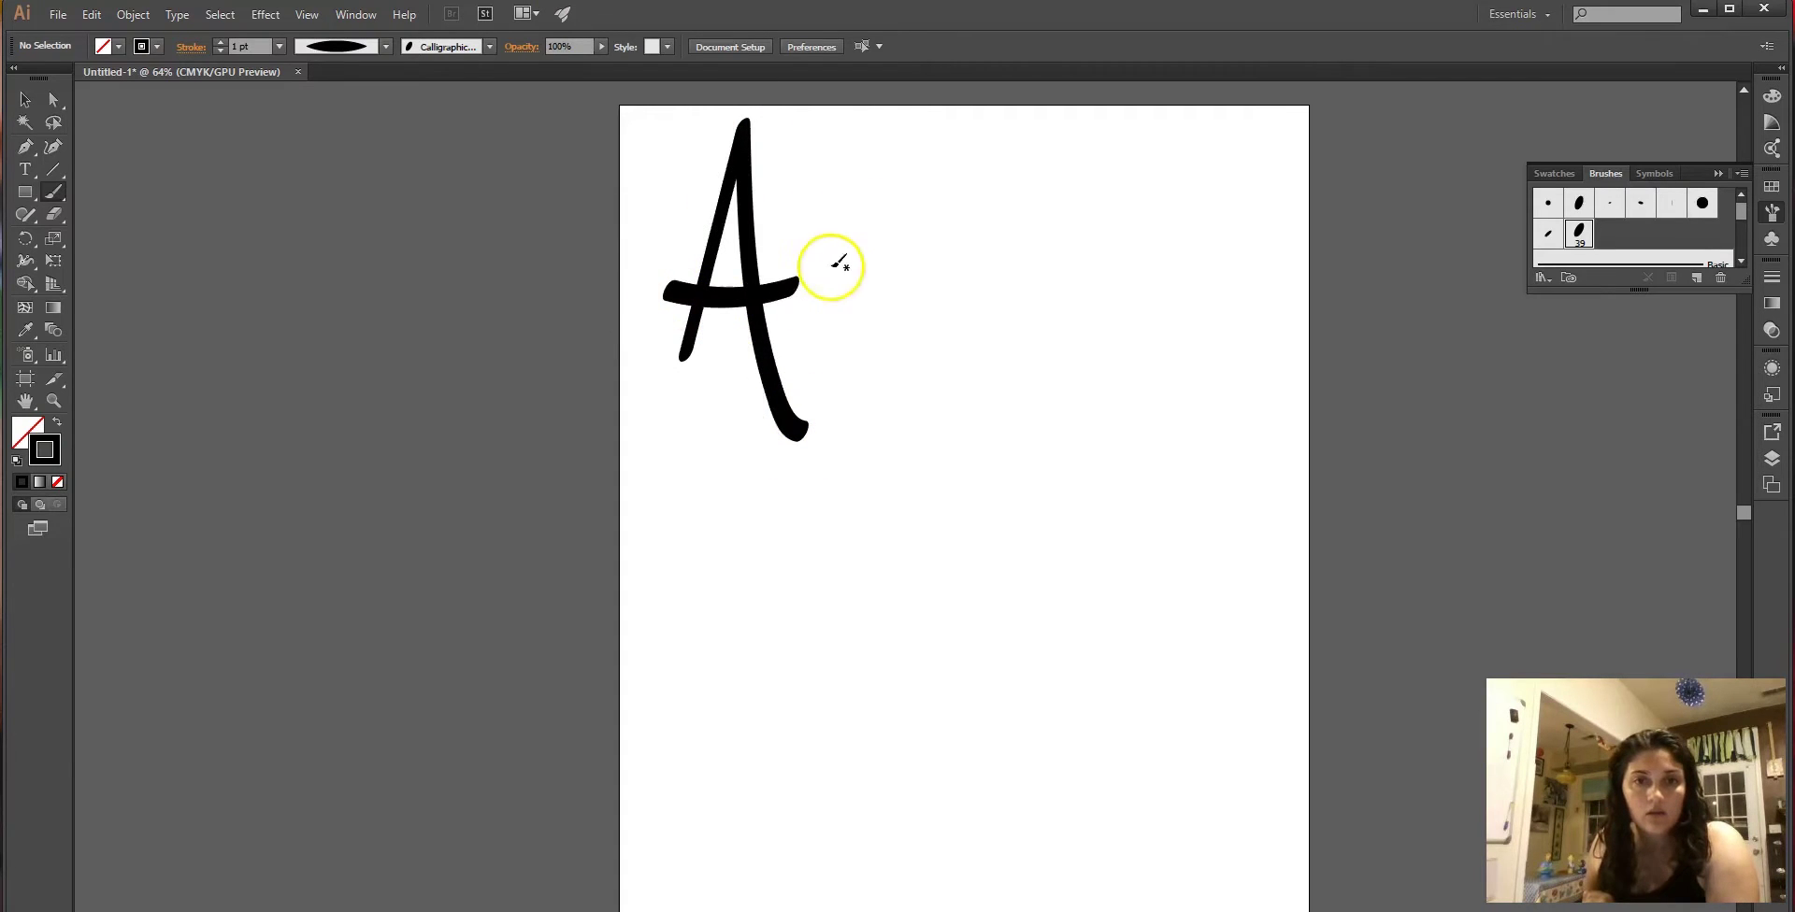
# Try straight and looped versions of the letter "l" beside the "A", and undo them.
pyautogui.moveTo(813, 223); pyautogui.dragTo(823, 352)
pyautogui.moveTo(846, 210); pyautogui.dragTo(853, 366)
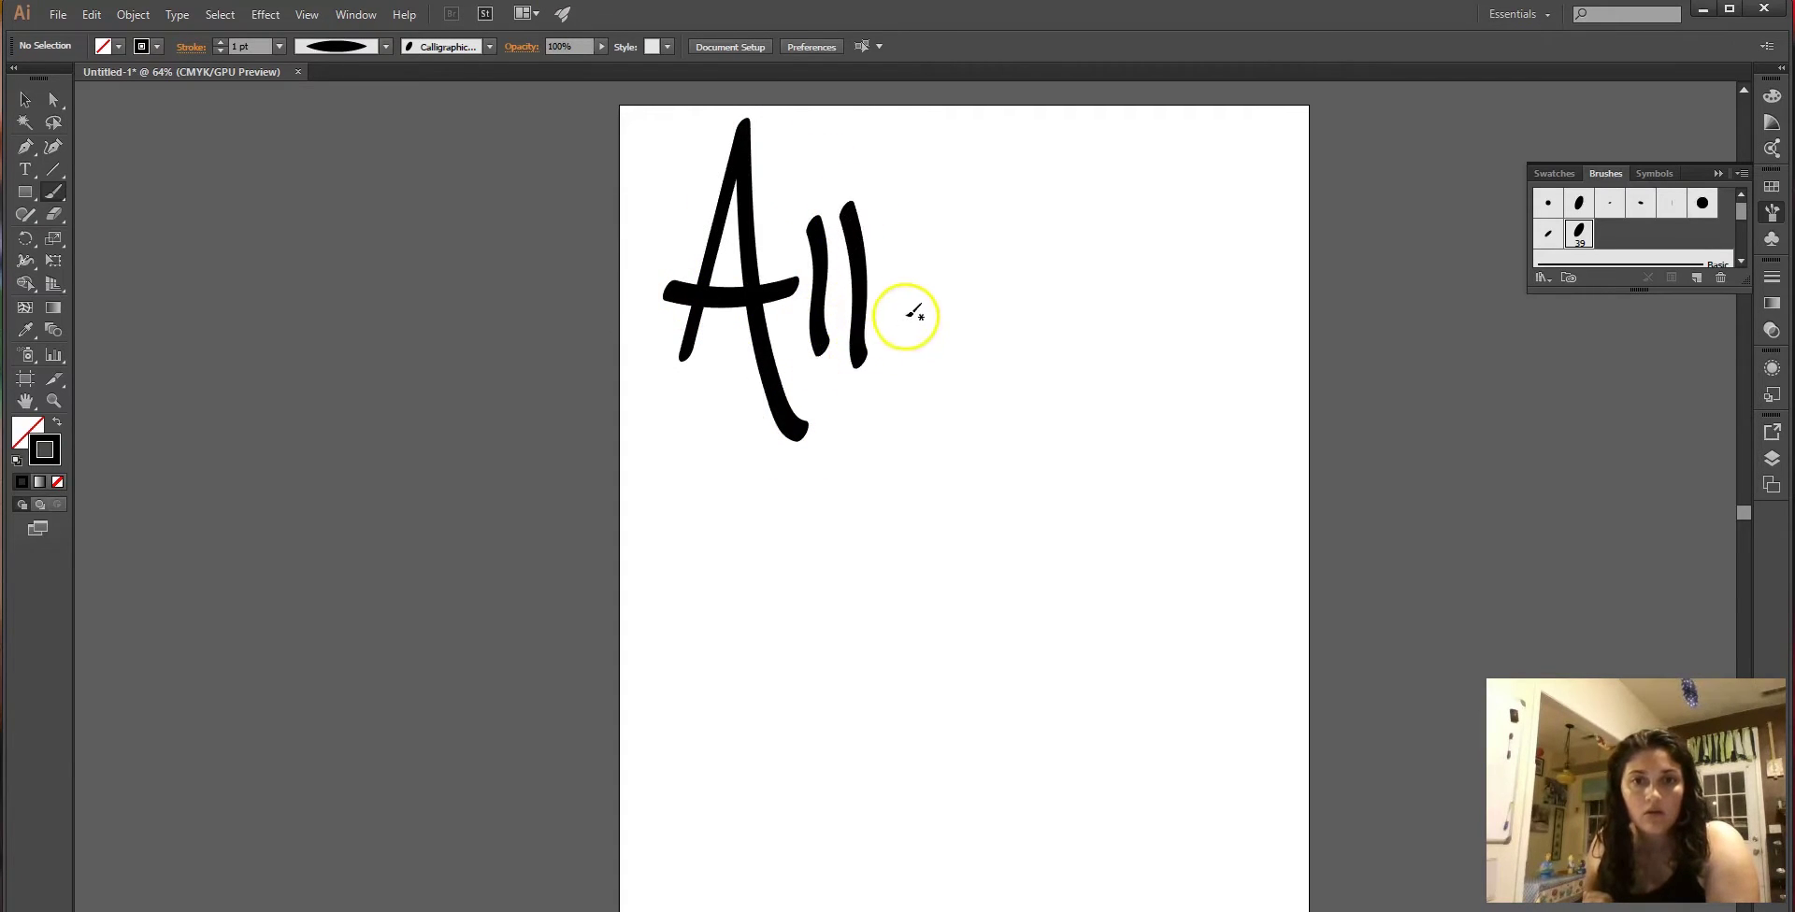
pyautogui.hotkey('ctrl', 'z')
pyautogui.hotkey('ctrl', 'z')
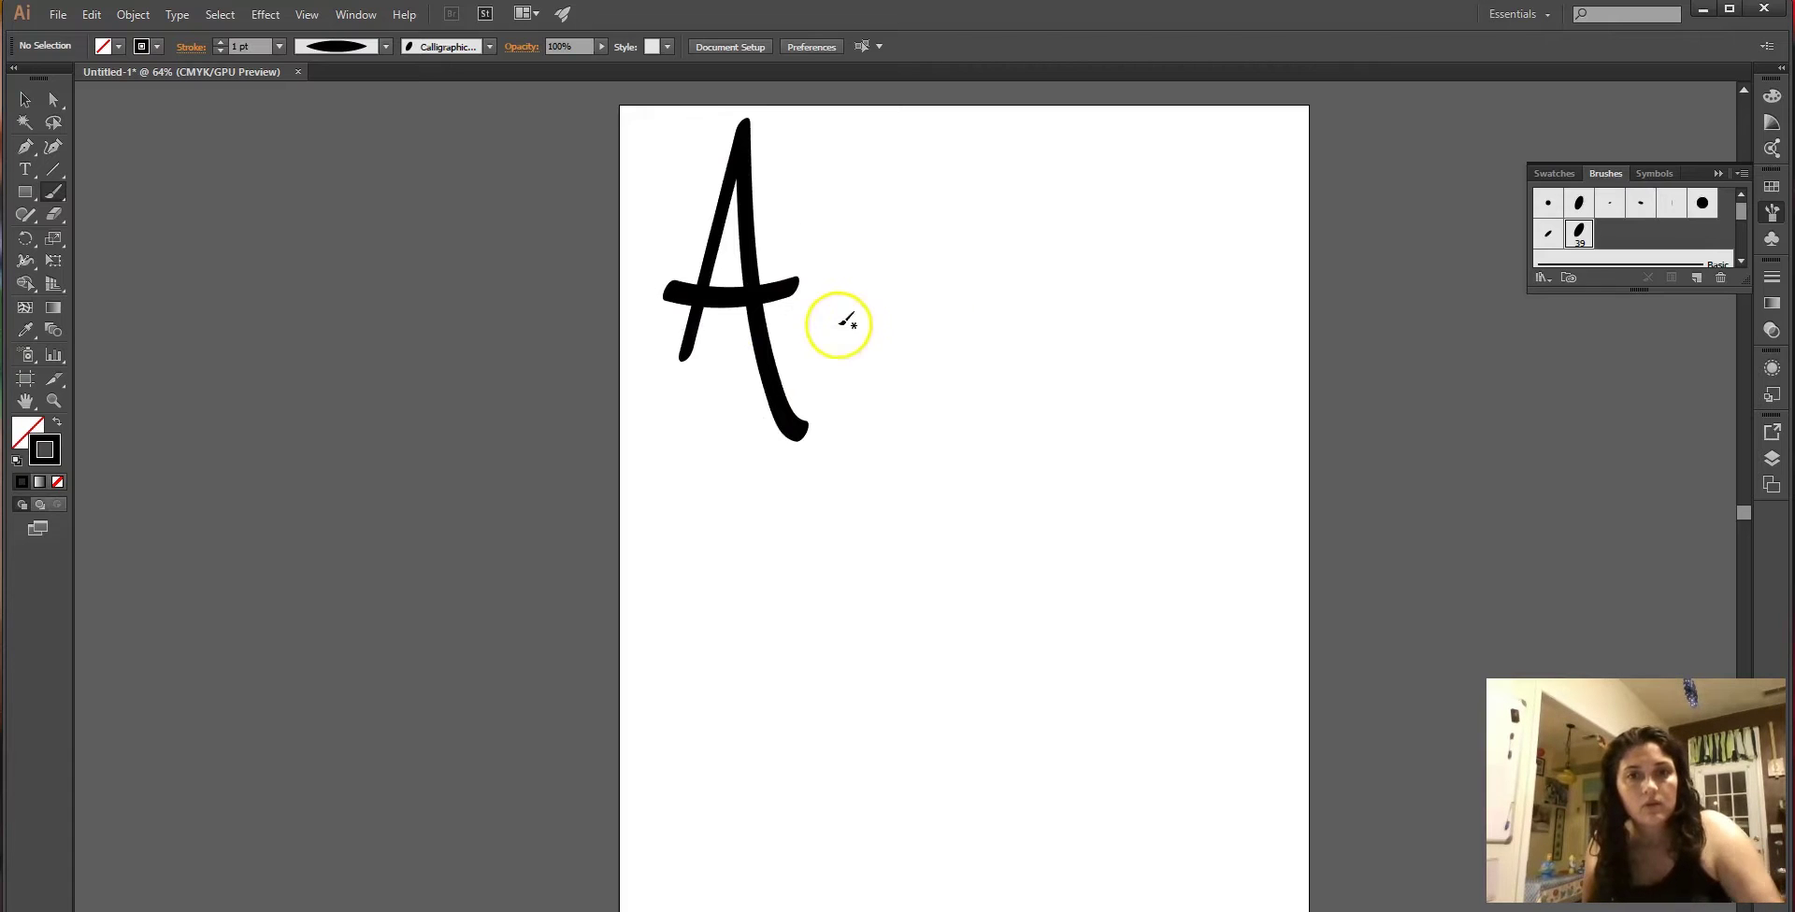
pyautogui.moveTo(768, 328)
pyautogui.mouseDown()
pyautogui.moveTo(817, 219)
pyautogui.moveTo(809, 331)
pyautogui.moveTo(829, 191)
pyautogui.moveTo(807, 333)
pyautogui.moveTo(877, 343)
pyautogui.moveTo(842, 322)
pyautogui.mouseUp()
pyautogui.hotkey('ctrl', 'z')
pyautogui.hotkey('ctrl', 'z')
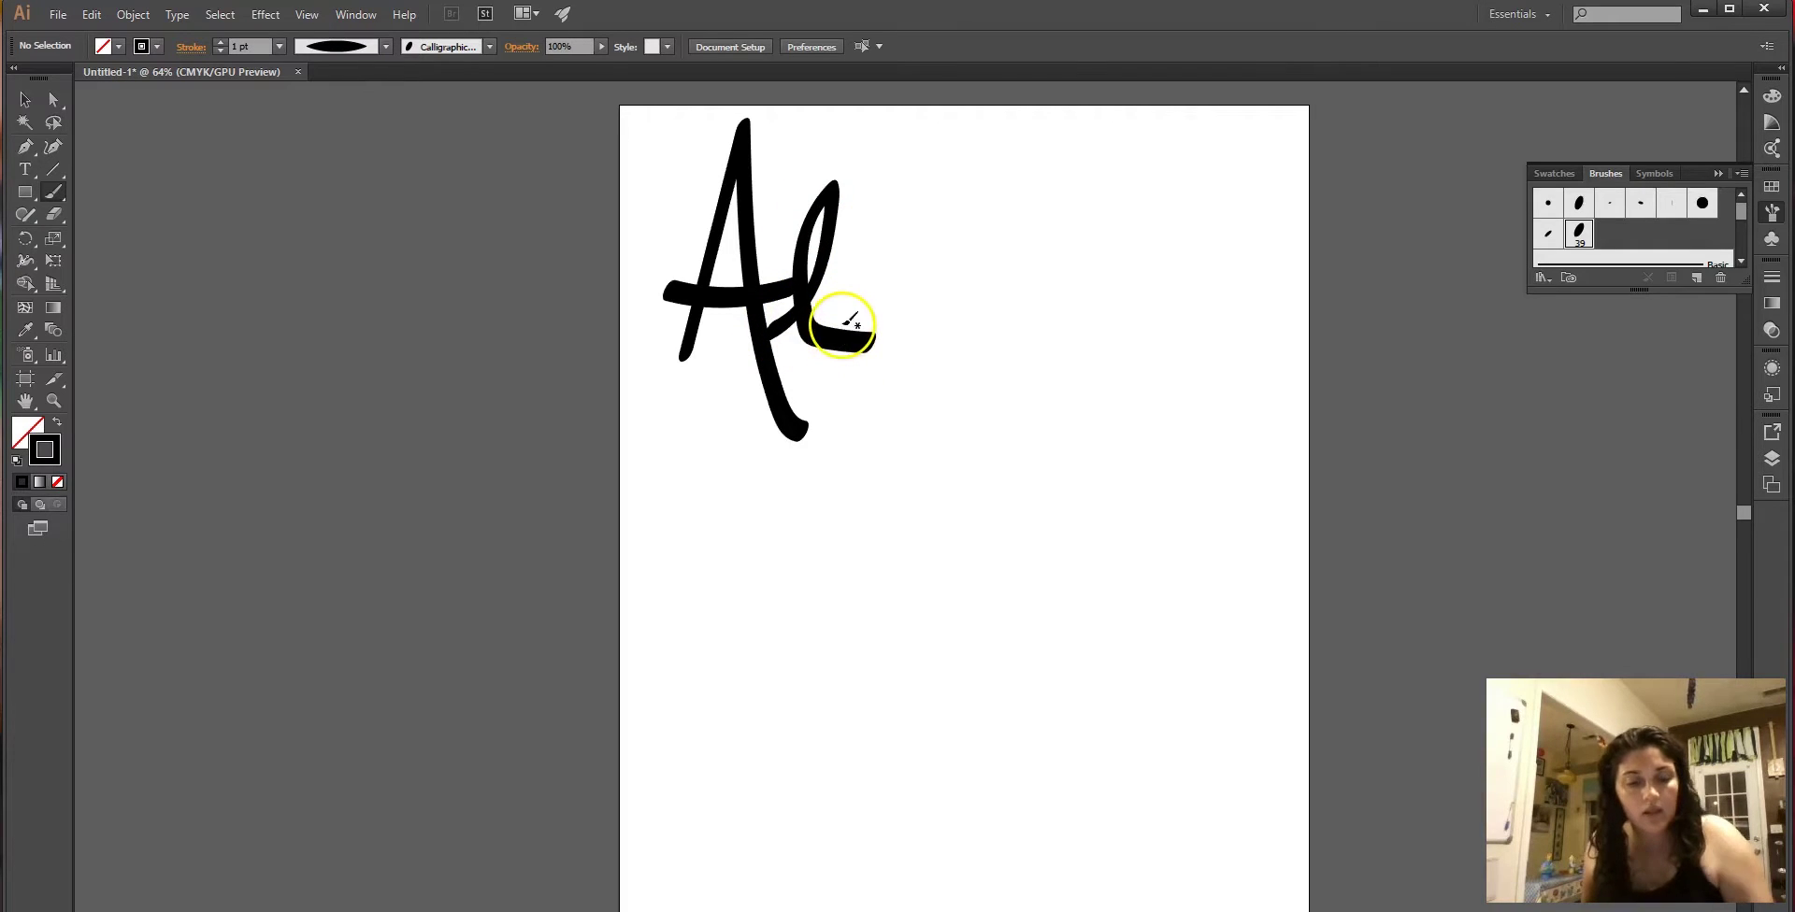
pyautogui.hotkey('ctrl', 'z')
# Paint two straight "l" strokes after the "A" to complete "All", followed by the word "of" with a long-tailed "f".
pyautogui.moveTo(828, 198); pyautogui.dragTo(815, 343)
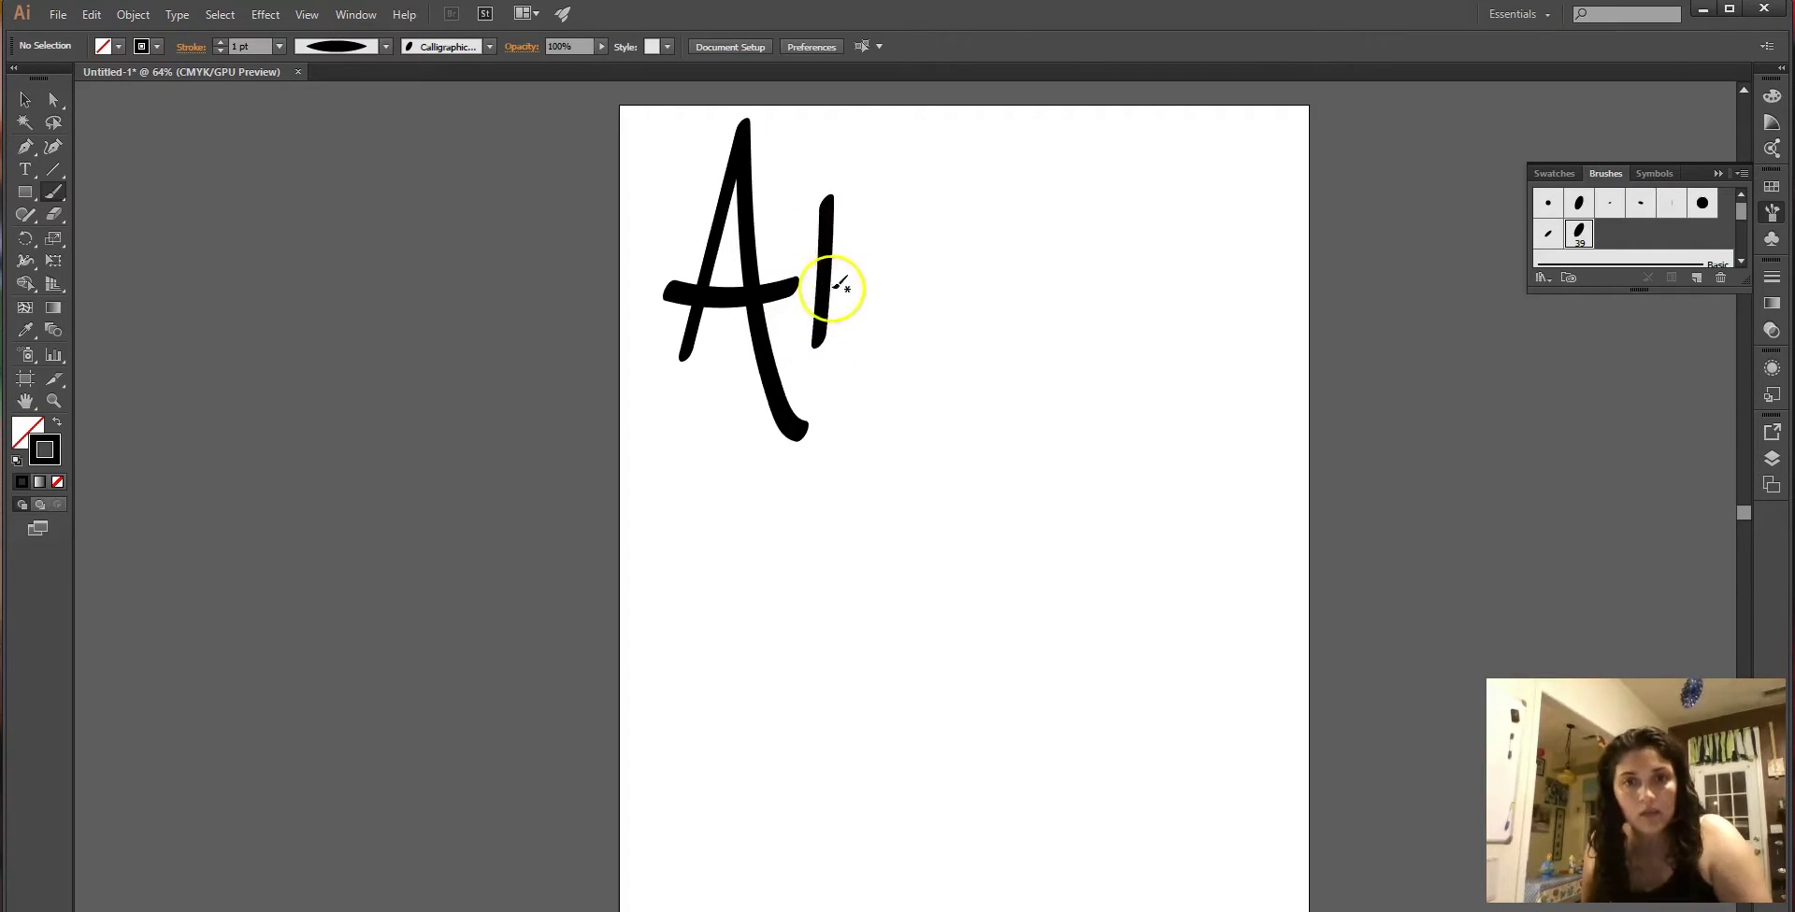
pyautogui.moveTo(854, 199); pyautogui.dragTo(848, 343)
pyautogui.moveTo(944, 267)
pyautogui.mouseDown()
pyautogui.moveTo(929, 284)
pyautogui.moveTo(962, 293)
pyautogui.moveTo(964, 250)
pyautogui.mouseUp()
pyautogui.moveTo(1042, 186)
pyautogui.mouseDown()
pyautogui.moveTo(988, 338)
pyautogui.moveTo(888, 457)
pyautogui.mouseUp()
pyautogui.moveTo(968, 274)
pyautogui.mouseDown()
pyautogui.moveTo(1069, 265)
pyautogui.moveTo(1090, 290)
pyautogui.moveTo(1074, 338)
pyautogui.moveTo(1090, 237)
pyautogui.moveTo(1105, 297)
pyautogui.moveTo(1138, 226)
pyautogui.moveTo(1145, 326)
pyautogui.moveTo(1202, 344)
pyautogui.mouseUp()
pyautogui.hotkey('ctrl', 'z')
# Paint the word "me" after "of" with a long-tailed "m", repainting the "e" until its loop joins the "m".
pyautogui.moveTo(1068, 290)
pyautogui.mouseDown()
pyautogui.moveTo(1110, 274)
pyautogui.moveTo(1102, 353)
pyautogui.moveTo(1139, 265)
pyautogui.moveTo(1148, 343)
pyautogui.moveTo(1168, 254)
pyautogui.moveTo(1187, 289)
pyautogui.moveTo(1220, 441)
pyautogui.mouseUp()
pyautogui.moveTo(1195, 354)
pyautogui.mouseDown()
pyautogui.moveTo(1215, 270)
pyautogui.moveTo(1225, 366)
pyautogui.moveTo(1260, 280)
pyautogui.mouseUp()
pyautogui.hotkey('ctrl', 'z')
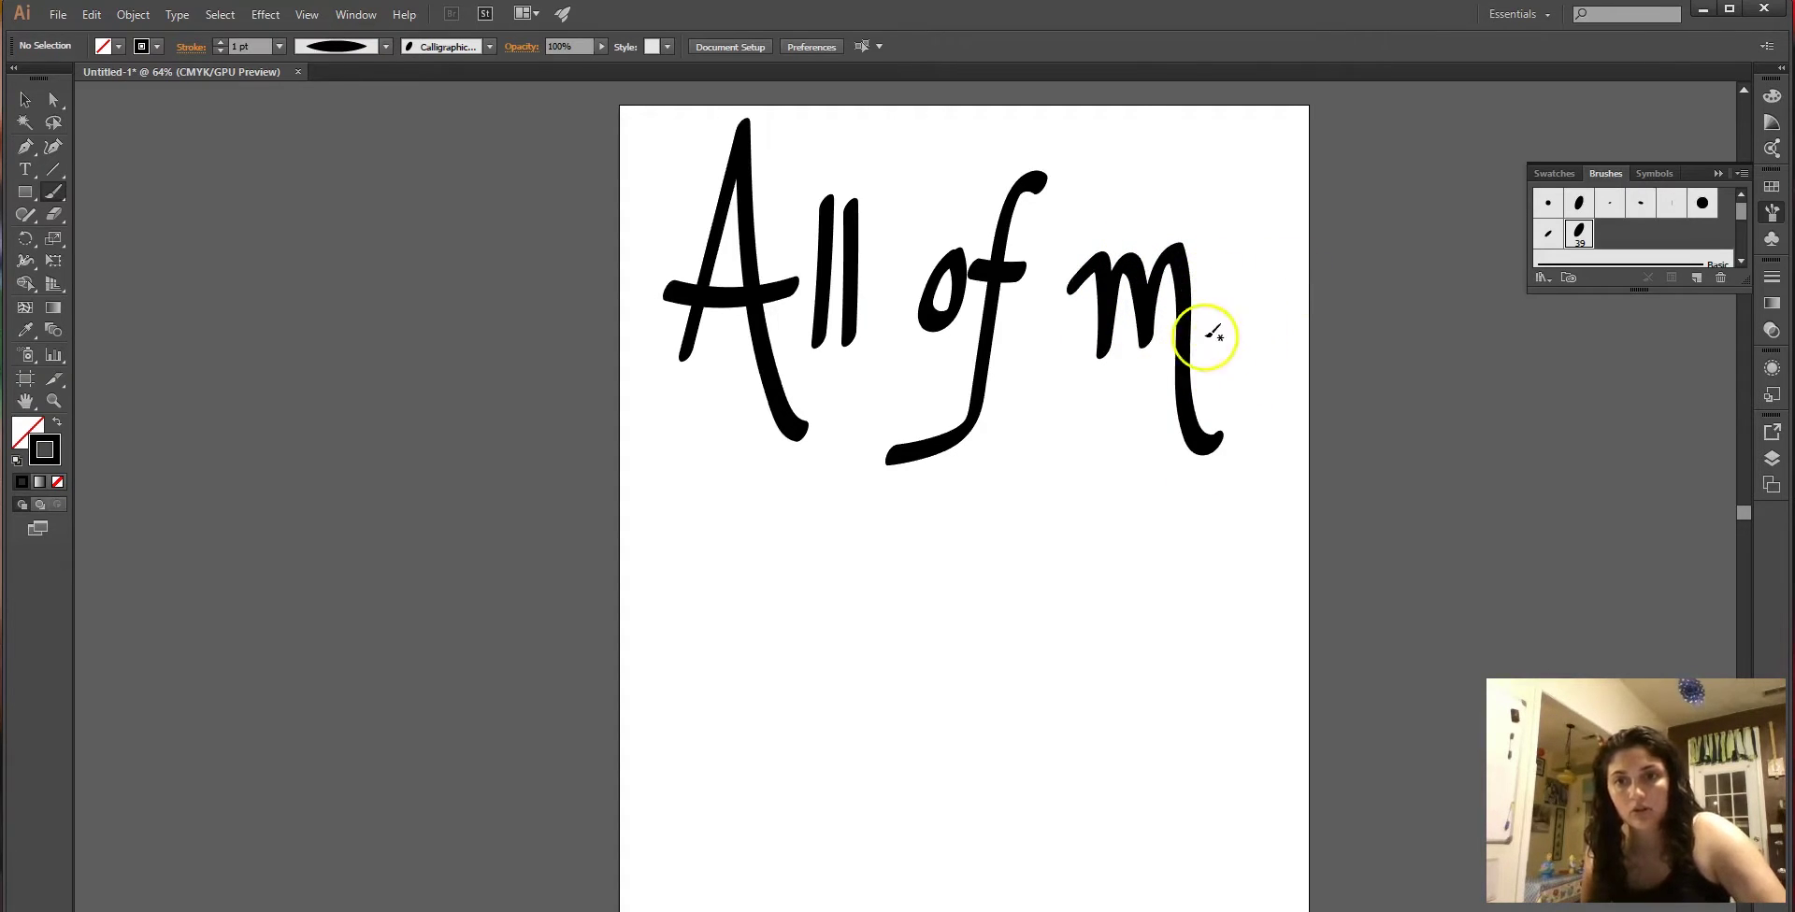
pyautogui.moveTo(1186, 349)
pyautogui.mouseDown()
pyautogui.moveTo(1249, 286)
pyautogui.moveTo(1255, 228)
pyautogui.moveTo(1204, 320)
pyautogui.moveTo(1266, 309)
pyautogui.mouseUp()
pyautogui.hotkey('ctrl', 'z')
pyautogui.moveTo(1188, 354)
pyautogui.mouseDown()
pyautogui.moveTo(1250, 274)
pyautogui.moveTo(1237, 256)
pyautogui.moveTo(1213, 301)
pyautogui.moveTo(1223, 352)
pyautogui.moveTo(1255, 351)
pyautogui.moveTo(1274, 320)
pyautogui.mouseUp()
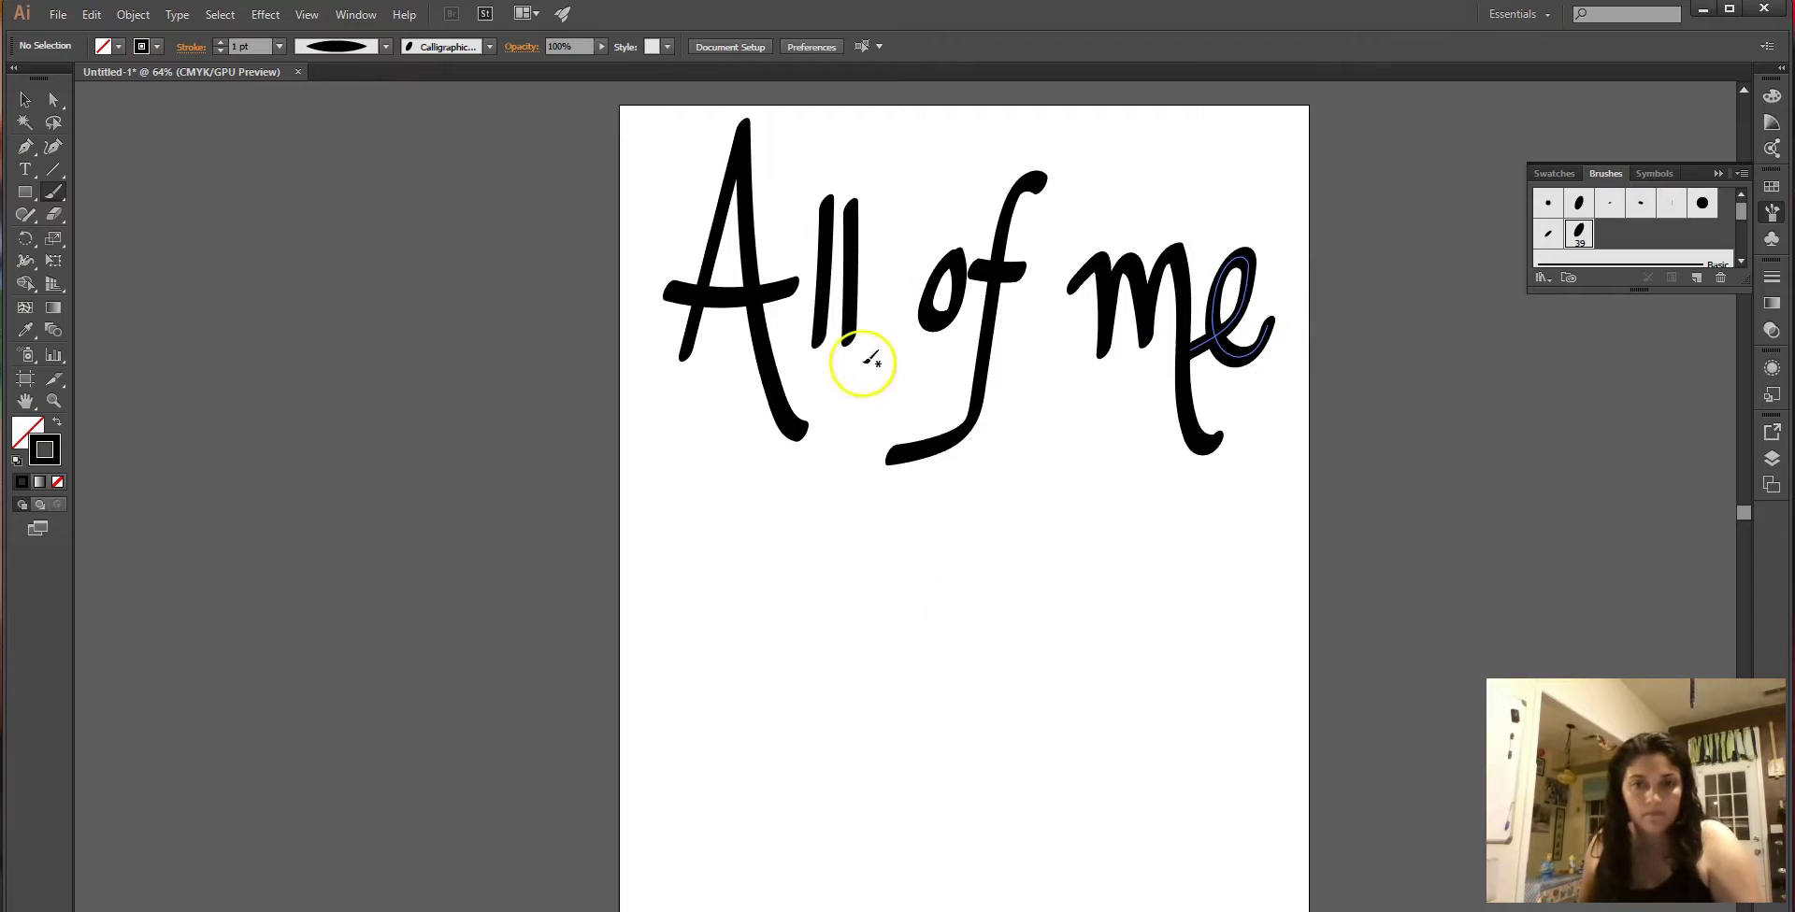
# Paint a large heart outline in two strokes below the "All of me" lettering.
pyautogui.moveTo(899, 516)
pyautogui.mouseDown()
pyautogui.moveTo(793, 542)
pyautogui.moveTo(889, 760)
pyautogui.moveTo(1043, 553)
pyautogui.mouseUp()
pyautogui.moveTo(1055, 477)
pyautogui.mouseDown()
pyautogui.moveTo(963, 432)
pyautogui.moveTo(897, 537)
pyautogui.mouseUp()
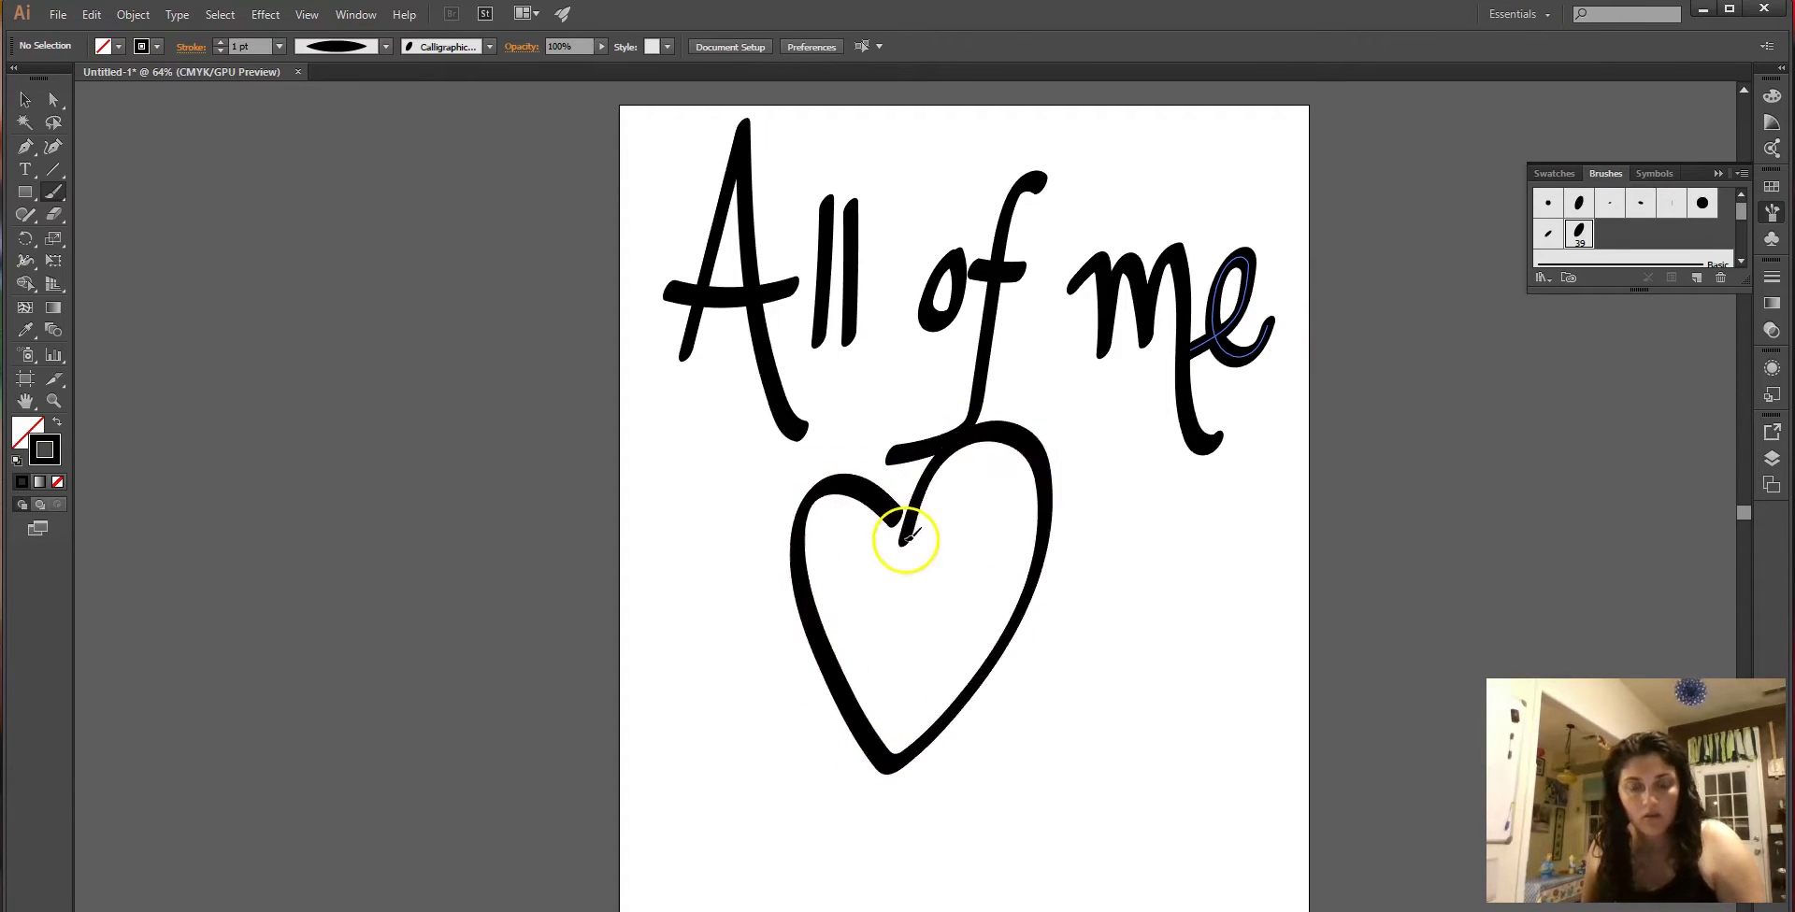
# Replace the large heart with a smaller one below "of me" and paint an "s" beside its tip.
pyautogui.press('Delete')
pyautogui.moveTo(1003, 520)
pyautogui.mouseDown()
pyautogui.moveTo(942, 482)
pyautogui.moveTo(926, 546)
pyautogui.moveTo(954, 655)
pyautogui.moveTo(979, 677)
pyautogui.moveTo(1068, 553)
pyautogui.moveTo(1075, 480)
pyautogui.moveTo(1005, 462)
pyautogui.moveTo(981, 505)
pyautogui.moveTo(1021, 469)
pyautogui.moveTo(968, 479)
pyautogui.moveTo(1011, 658)
pyautogui.moveTo(1085, 601)
pyautogui.moveTo(1132, 502)
pyautogui.moveTo(1119, 450)
pyautogui.moveTo(1034, 484)
pyautogui.mouseUp()
pyautogui.press('Delete')
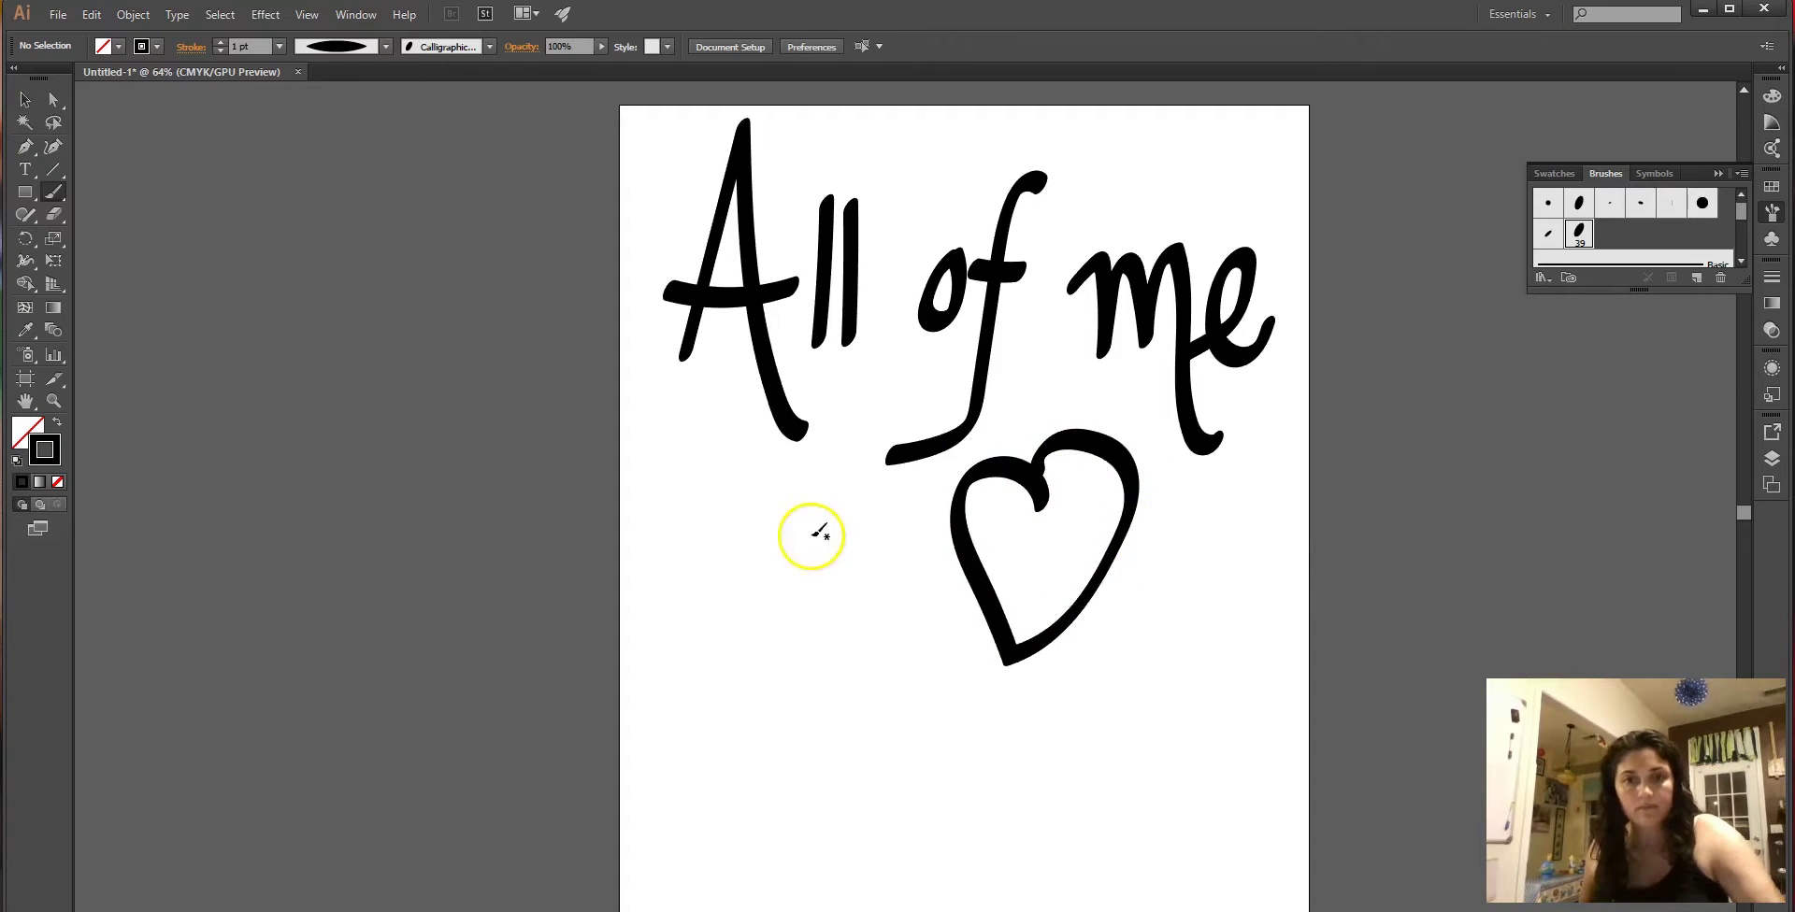
pyautogui.moveTo(1157, 587)
pyautogui.mouseDown()
pyautogui.moveTo(1113, 608)
pyautogui.moveTo(1145, 678)
pyautogui.moveTo(1087, 702)
pyautogui.moveTo(1077, 655)
pyautogui.mouseUp()
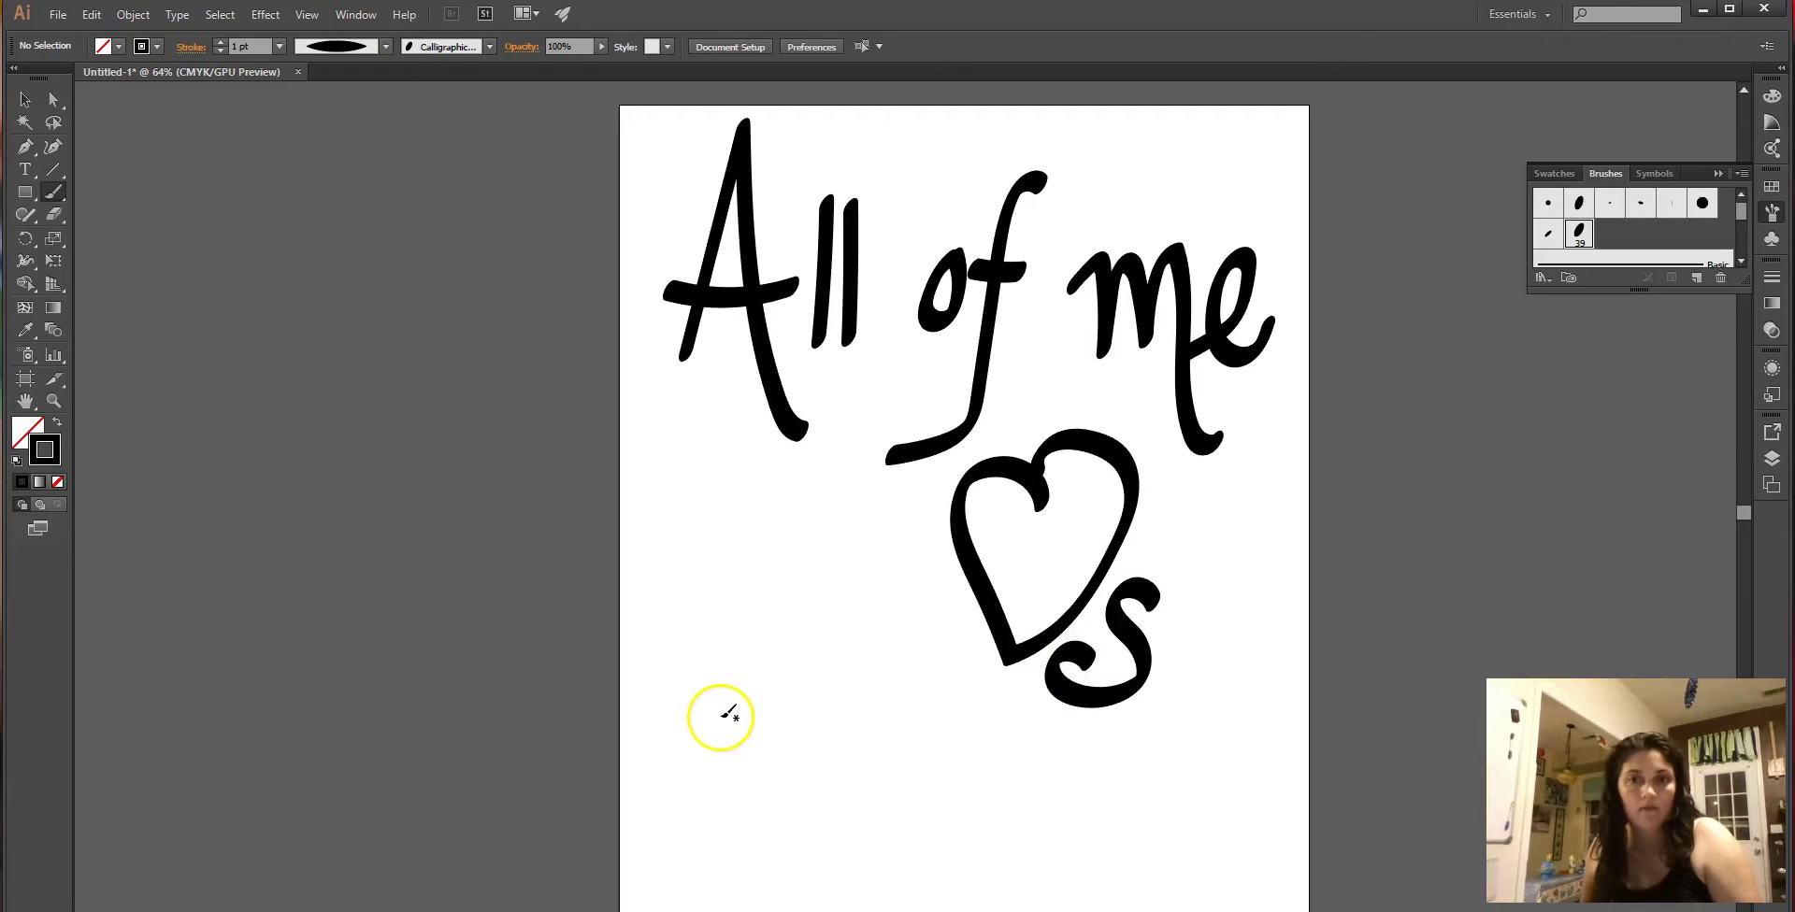
# Select all the lettering with the heart and "s", and set the stroke weight to 0.5 pt.
pyautogui.click(25, 99)
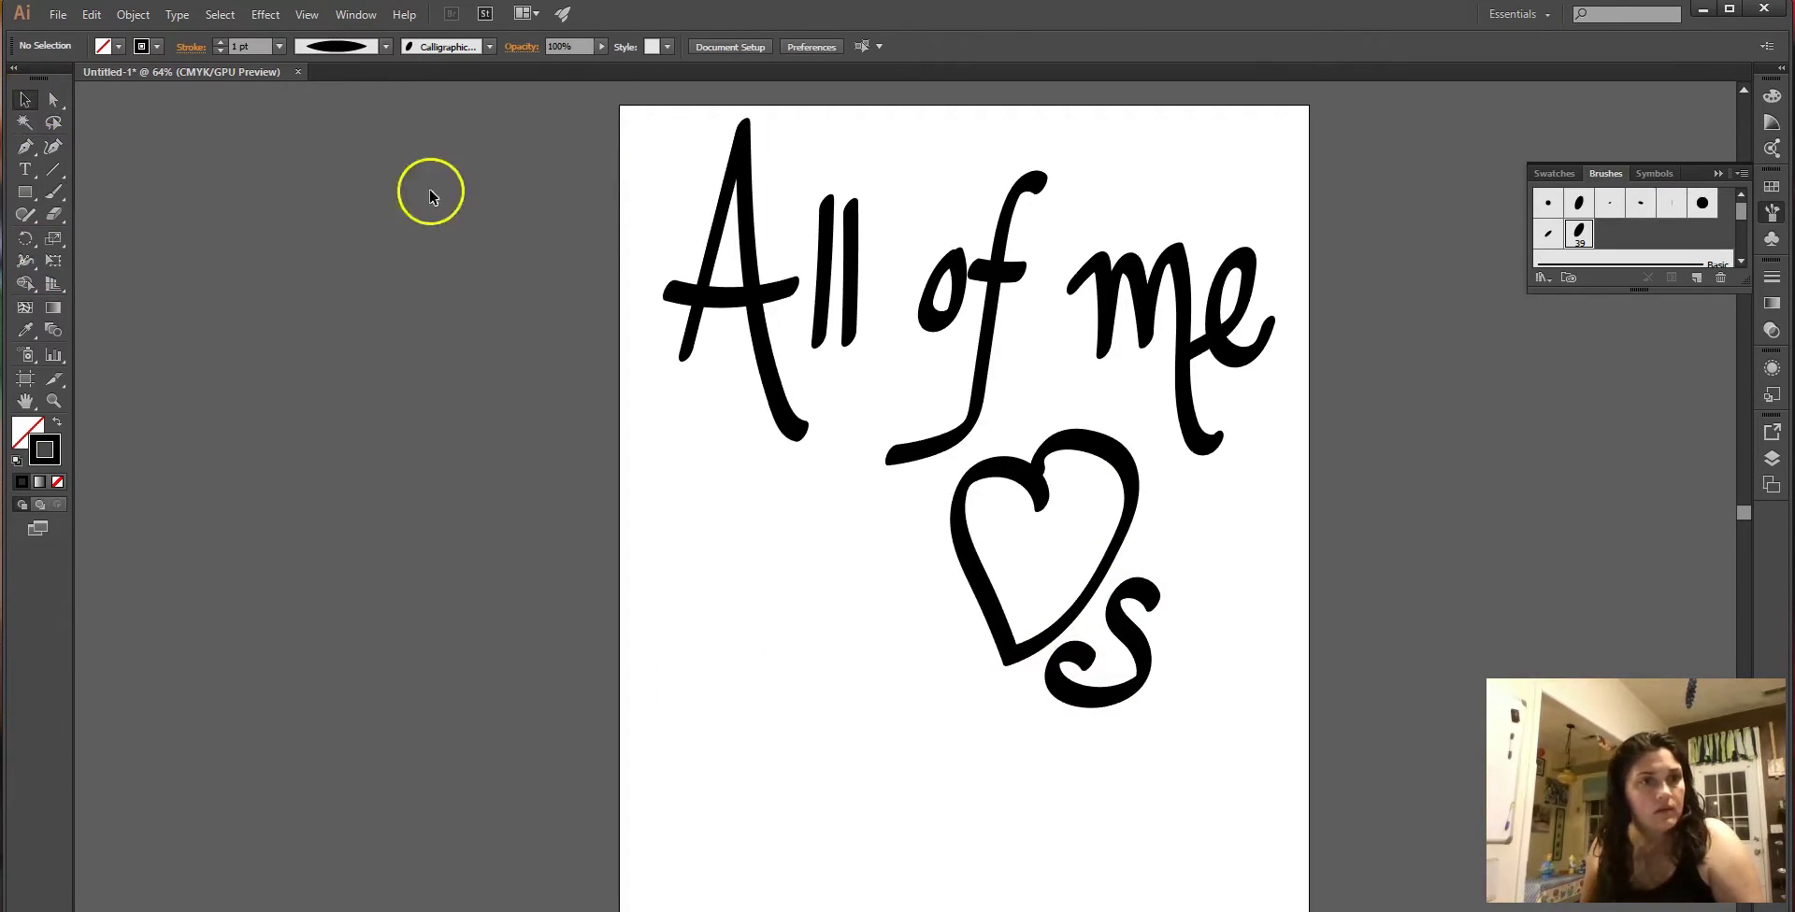
pyautogui.moveTo(647, 110); pyautogui.dragTo(1299, 790)
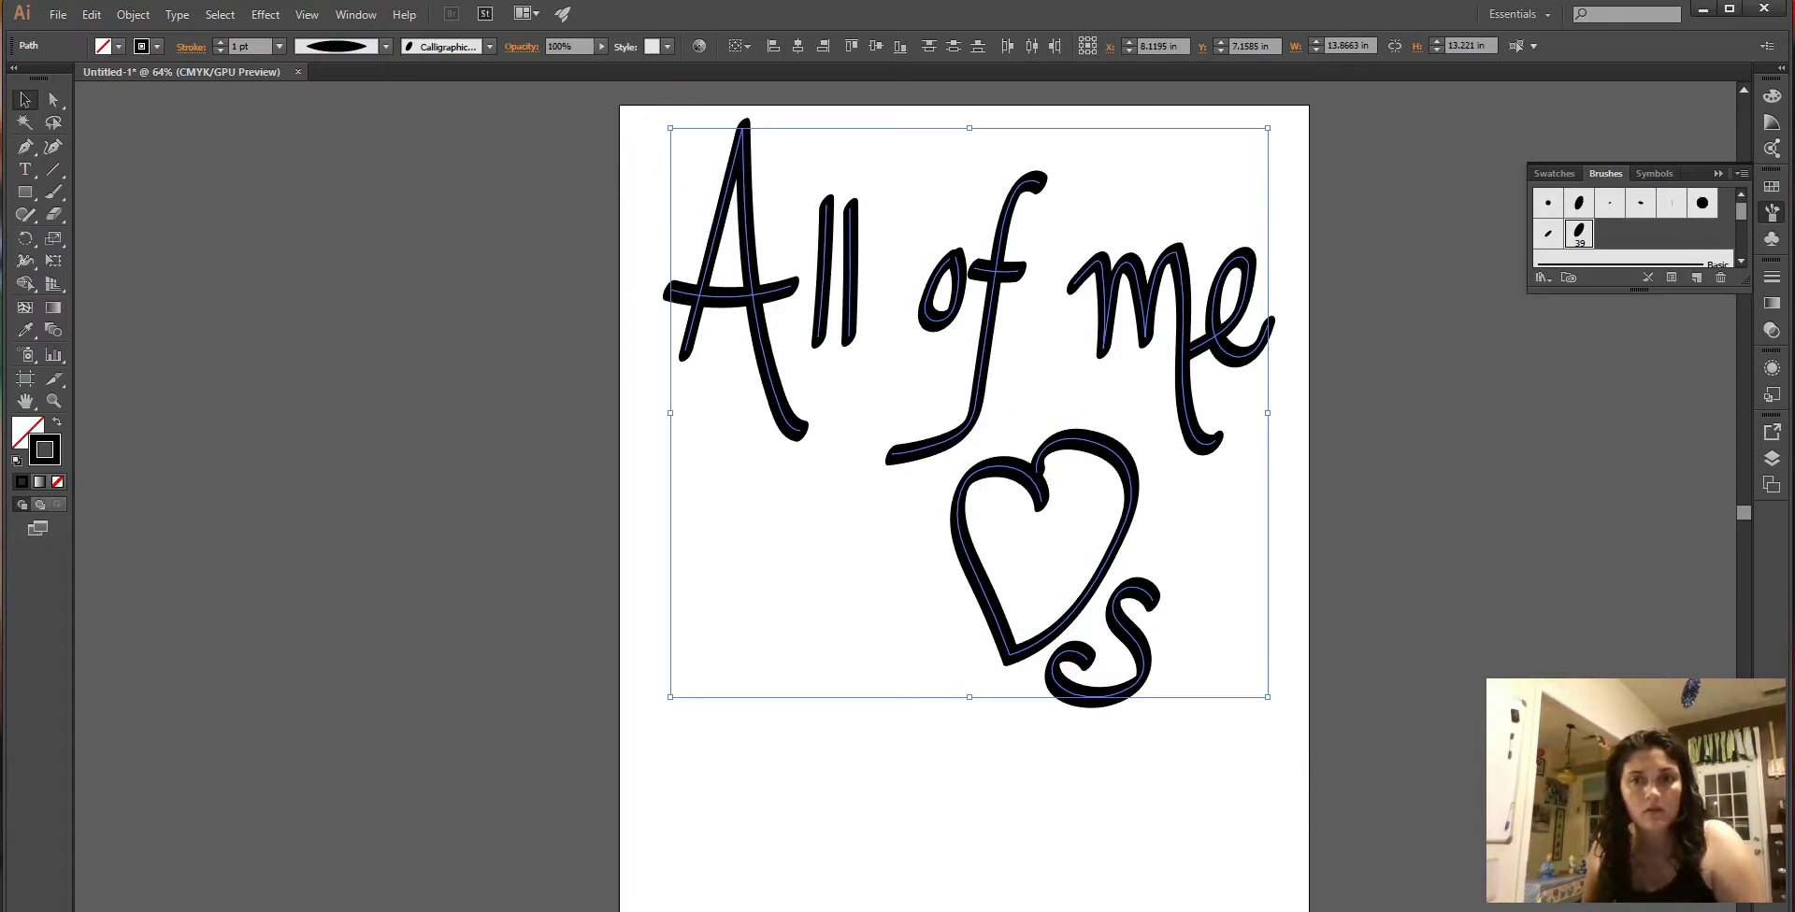
pyautogui.click(280, 46)
pyautogui.click(287, 96)
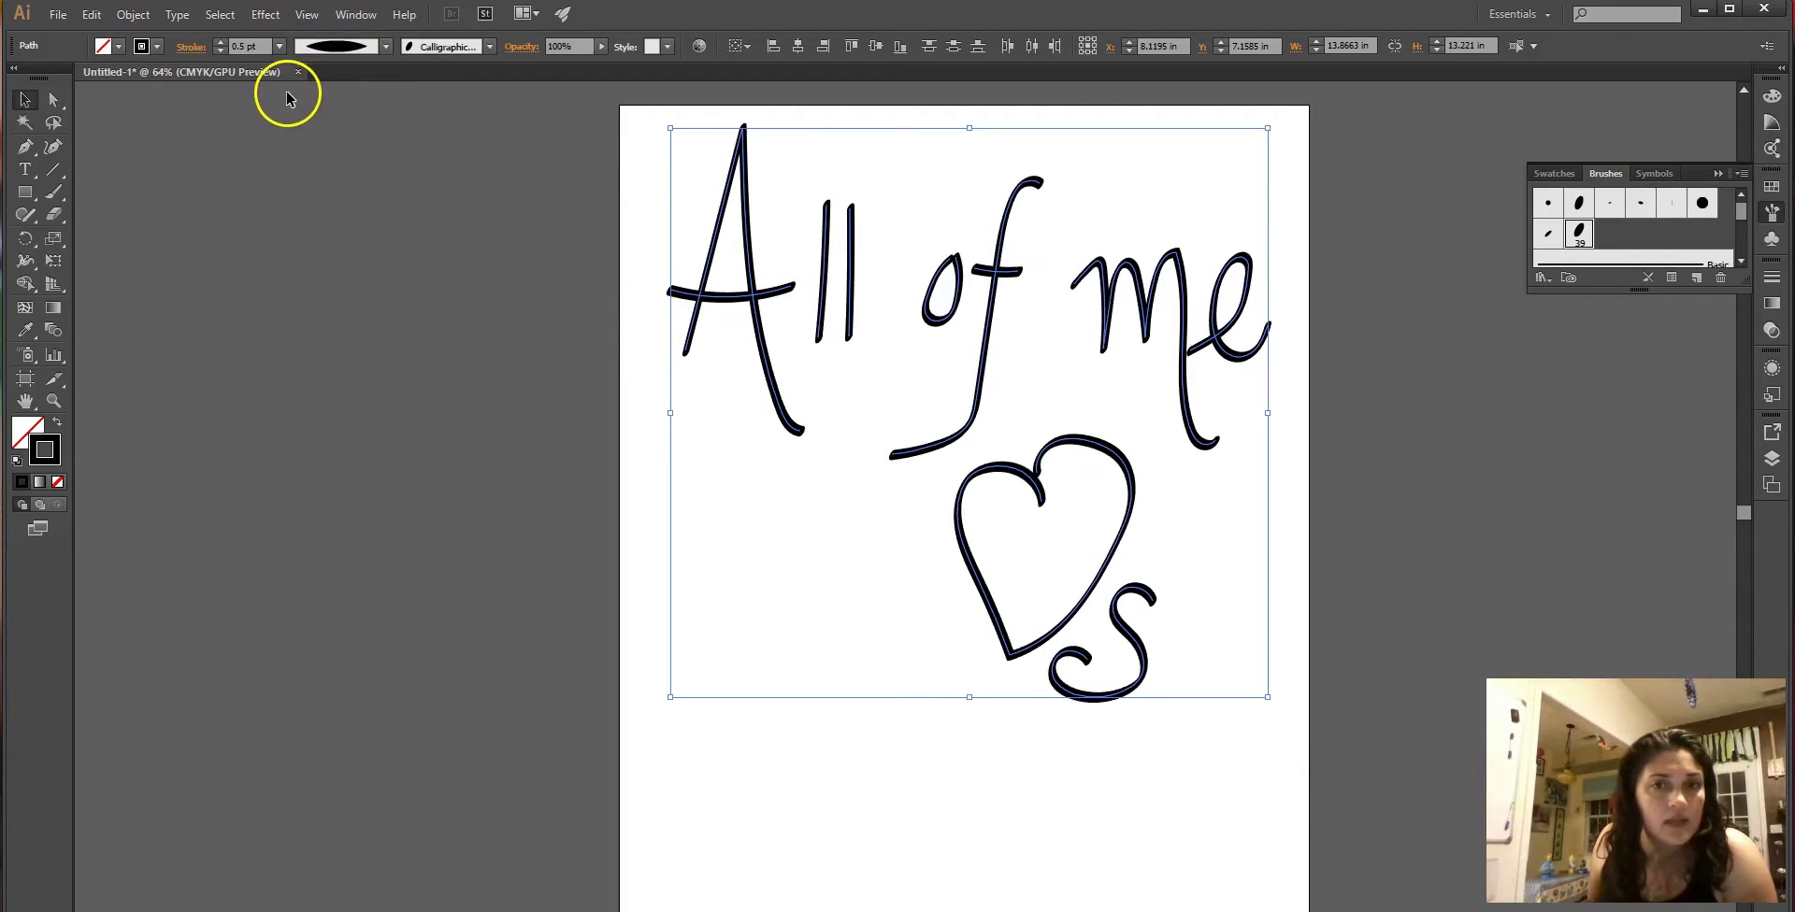
# Apply the 9 pt Calligraphic Brush 1 to the selected artwork, keeping its brush options.
pyautogui.click(489, 49)
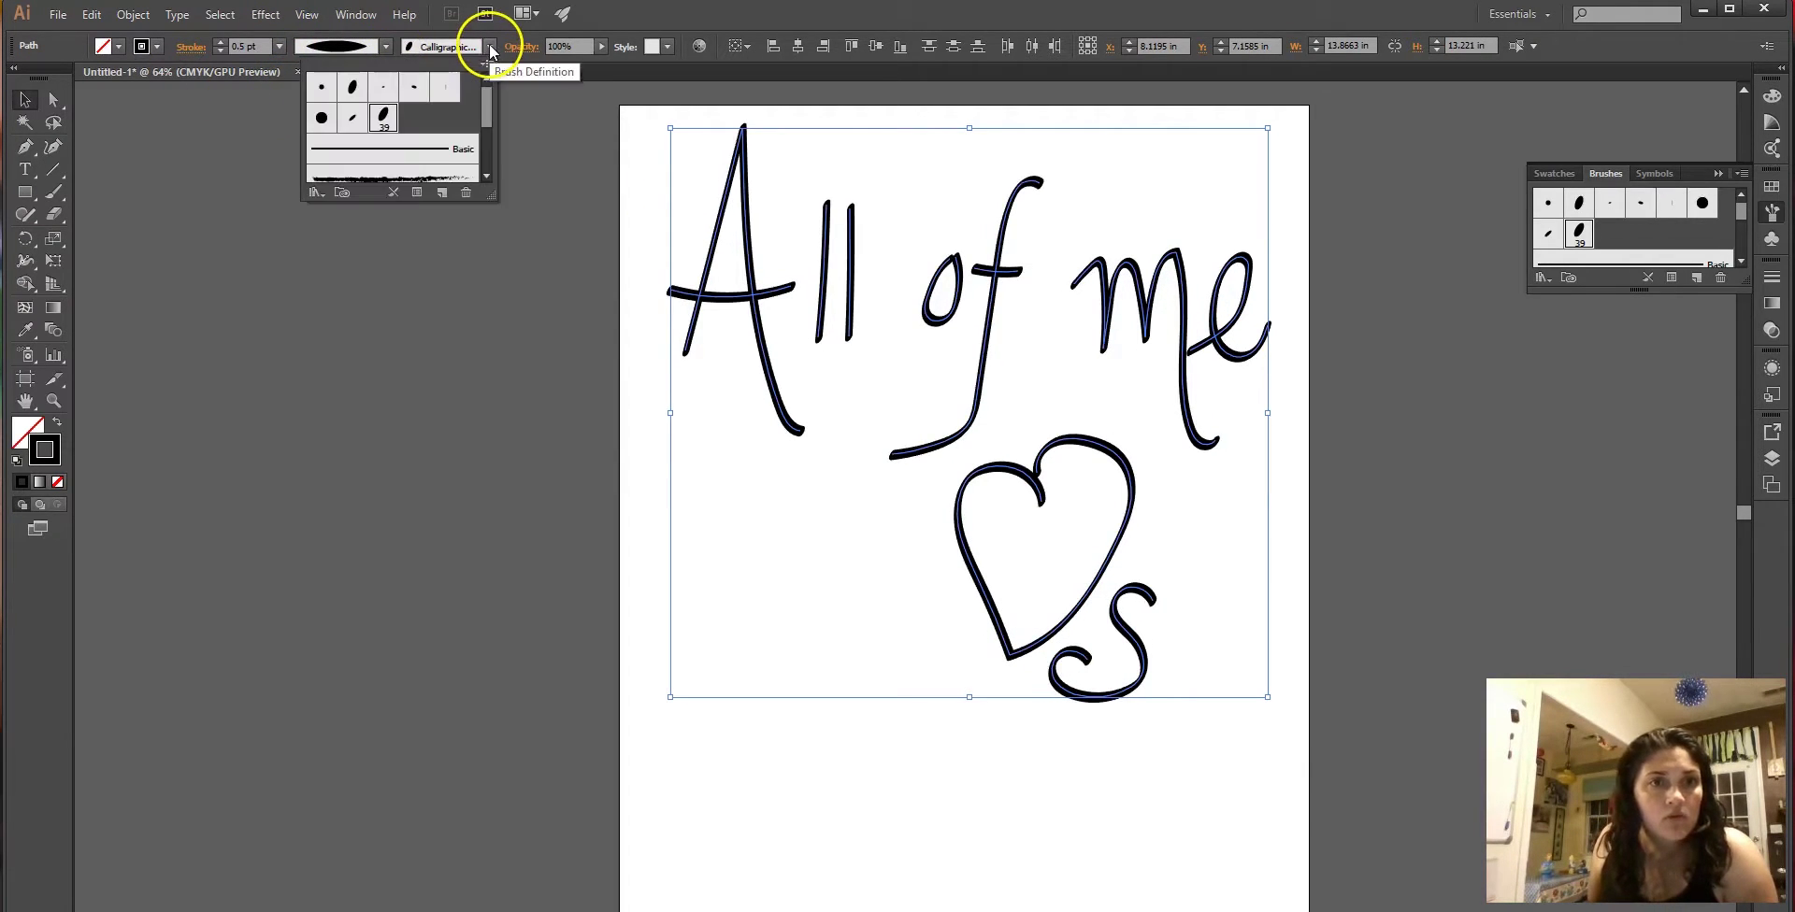
pyautogui.doubleClick(352, 117)
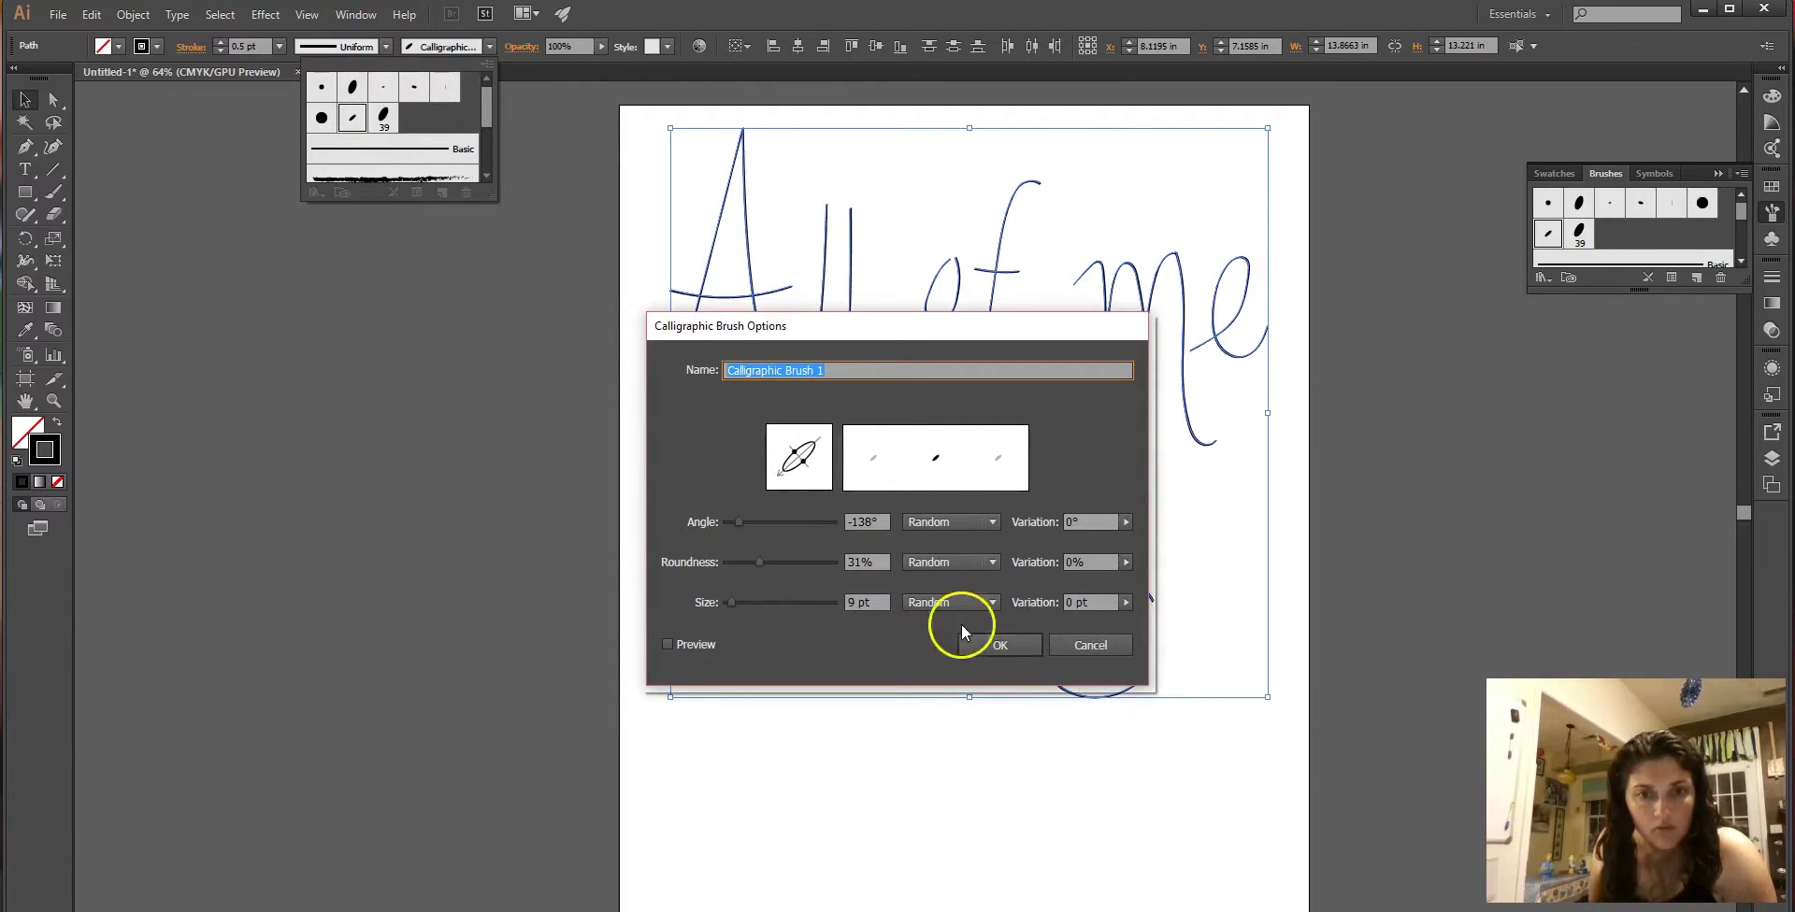
pyautogui.click(998, 646)
# Set the stroke weight of the selected artwork to 3 pt and deselect it.
pyautogui.click(279, 50)
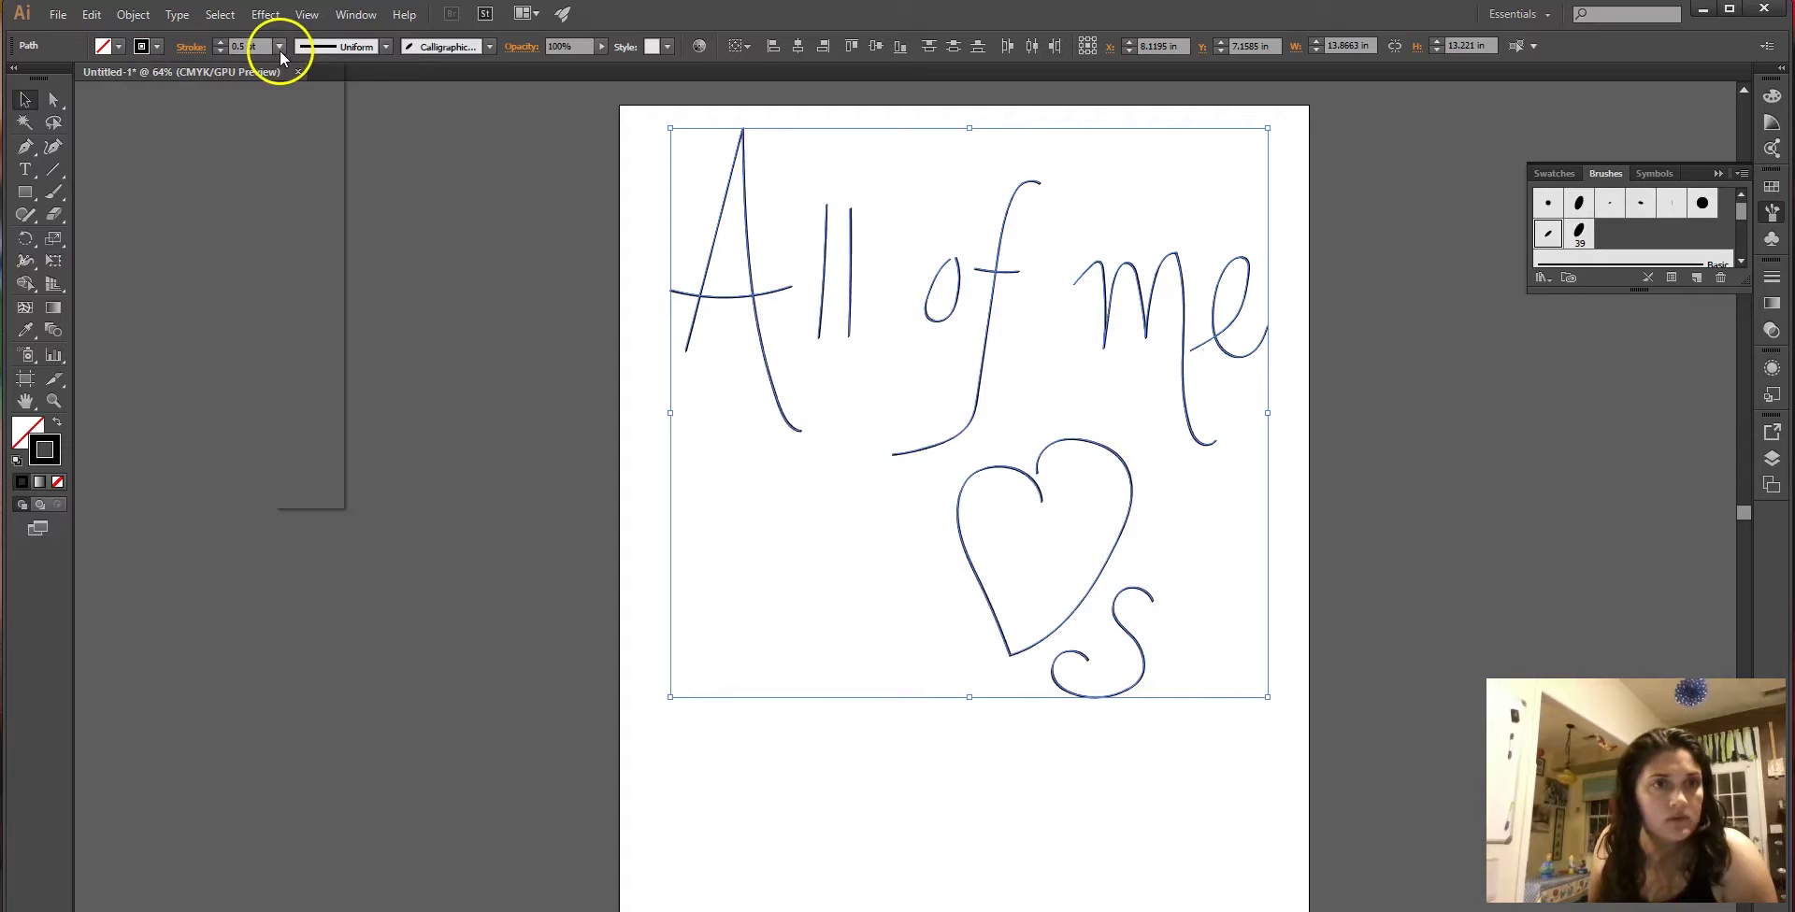
pyautogui.click(278, 47)
pyautogui.click(307, 137)
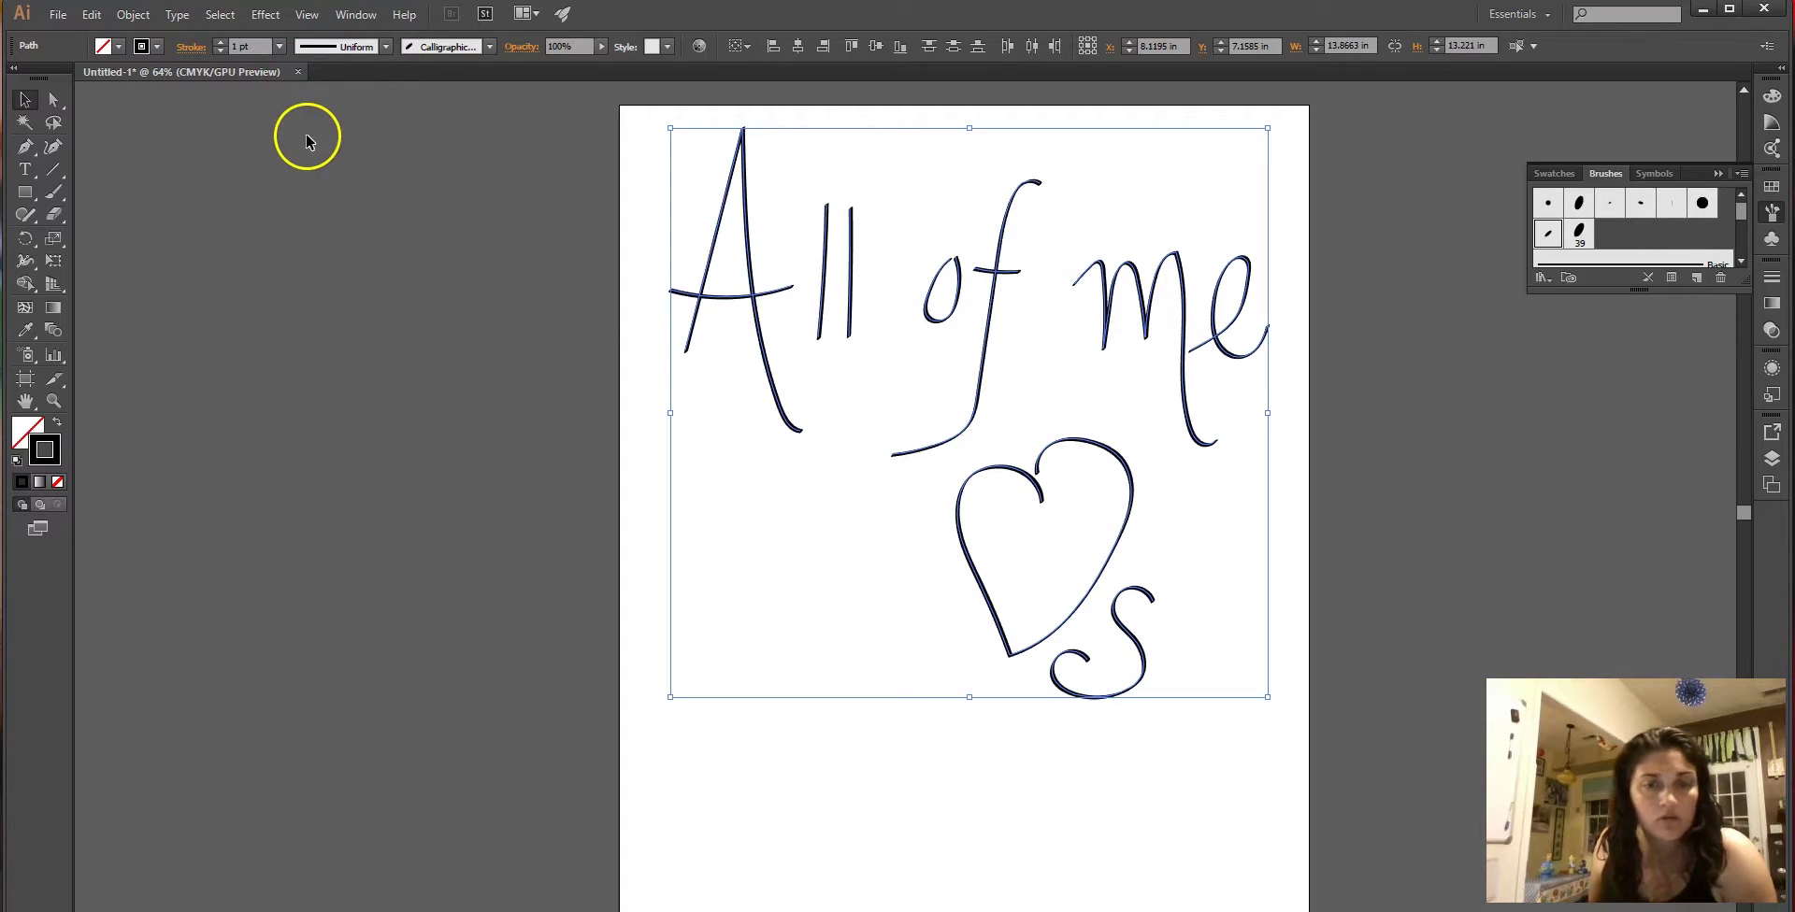
pyautogui.click(220, 43)
pyautogui.click(220, 43)
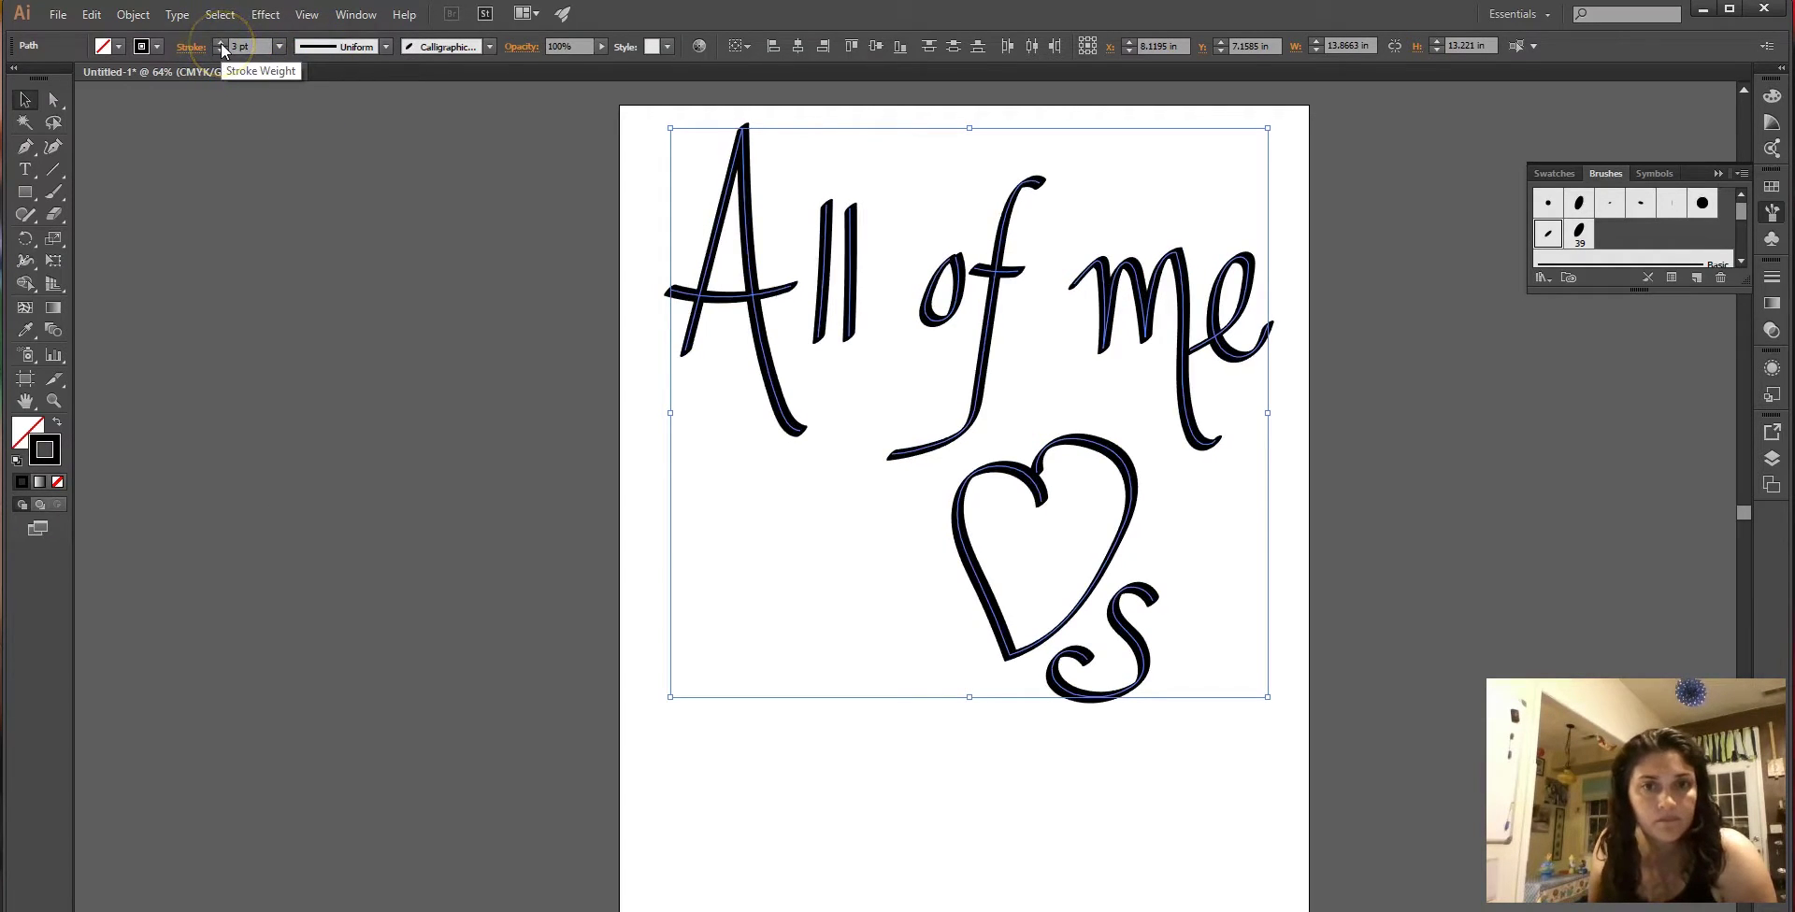
pyautogui.click(973, 776)
# Paint the words "all of you" in cursive across the artboard below the heart, undoing and repainting misdrawn strokes after "all".
pyautogui.click(53, 192)
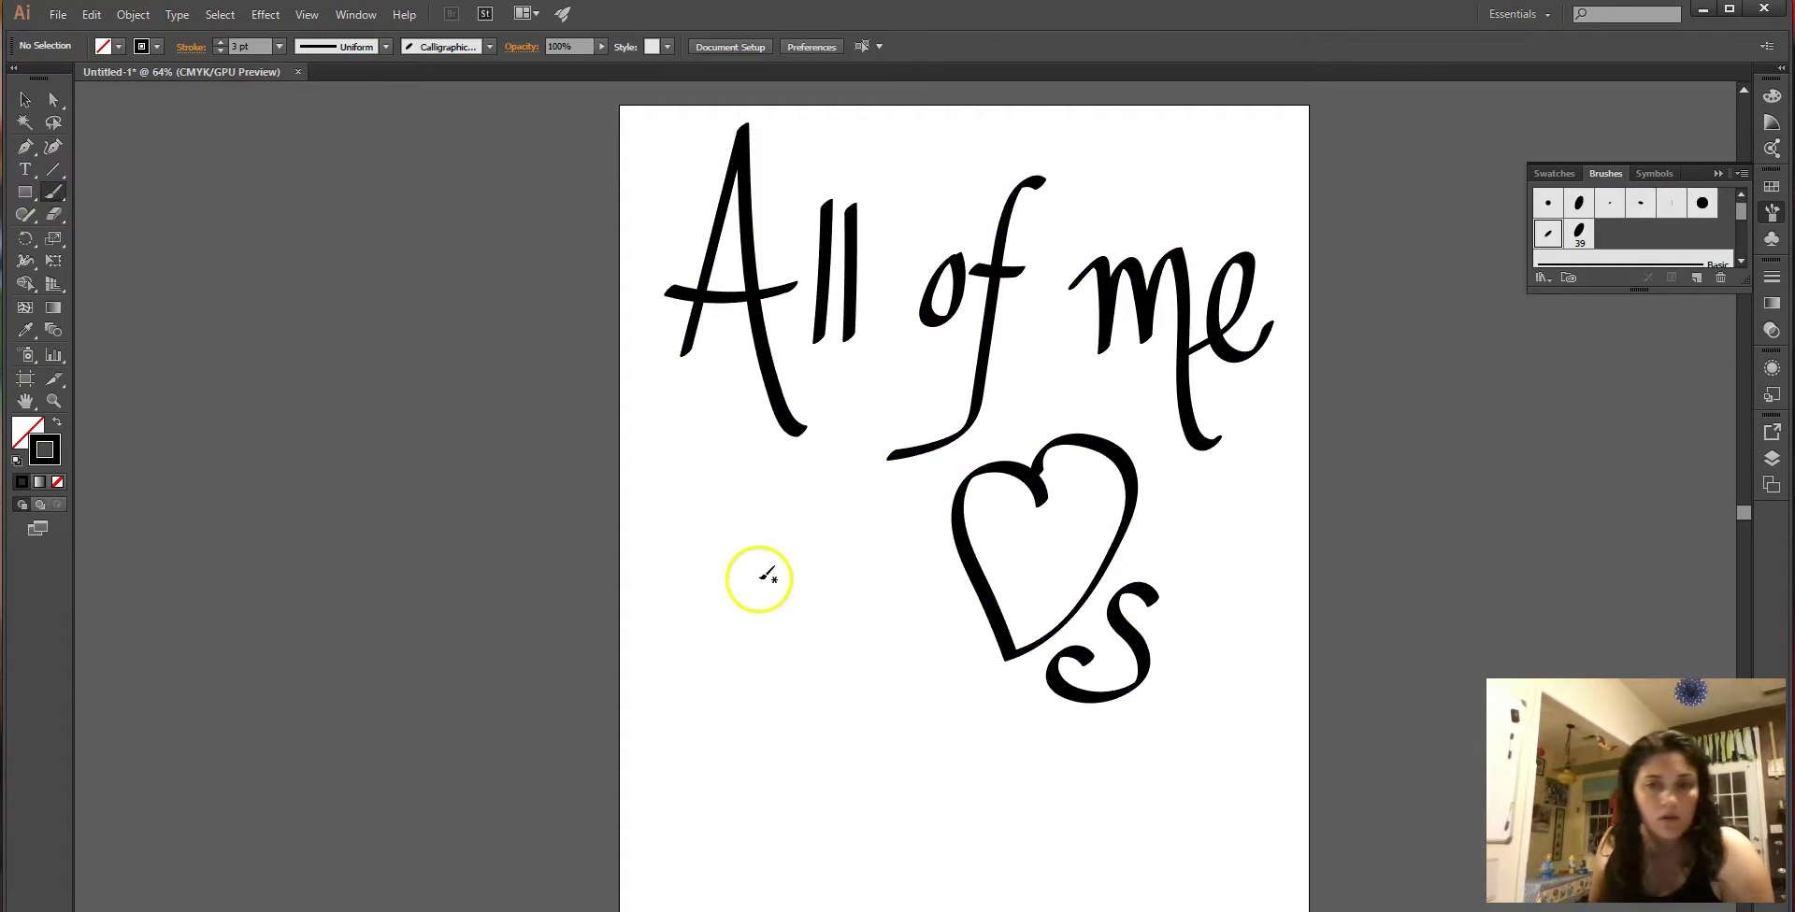
pyautogui.moveTo(684, 788)
pyautogui.mouseDown()
pyautogui.moveTo(649, 809)
pyautogui.moveTo(658, 832)
pyautogui.moveTo(681, 812)
pyautogui.moveTo(679, 766)
pyautogui.moveTo(693, 832)
pyautogui.moveTo(735, 721)
pyautogui.moveTo(711, 732)
pyautogui.moveTo(706, 778)
pyautogui.moveTo(712, 820)
pyautogui.moveTo(738, 835)
pyautogui.moveTo(788, 728)
pyautogui.moveTo(777, 715)
pyautogui.moveTo(751, 808)
pyautogui.moveTo(805, 846)
pyautogui.mouseUp()
pyautogui.moveTo(886, 773)
pyautogui.mouseDown()
pyautogui.moveTo(851, 828)
pyautogui.moveTo(885, 828)
pyautogui.moveTo(893, 781)
pyautogui.moveTo(874, 794)
pyautogui.moveTo(920, 786)
pyautogui.moveTo(965, 710)
pyautogui.moveTo(920, 755)
pyautogui.moveTo(911, 886)
pyautogui.moveTo(884, 872)
pyautogui.moveTo(1028, 791)
pyautogui.mouseUp()
pyautogui.hotkey('ctrl', 'z')
pyautogui.hotkey('ctrl', 'z')
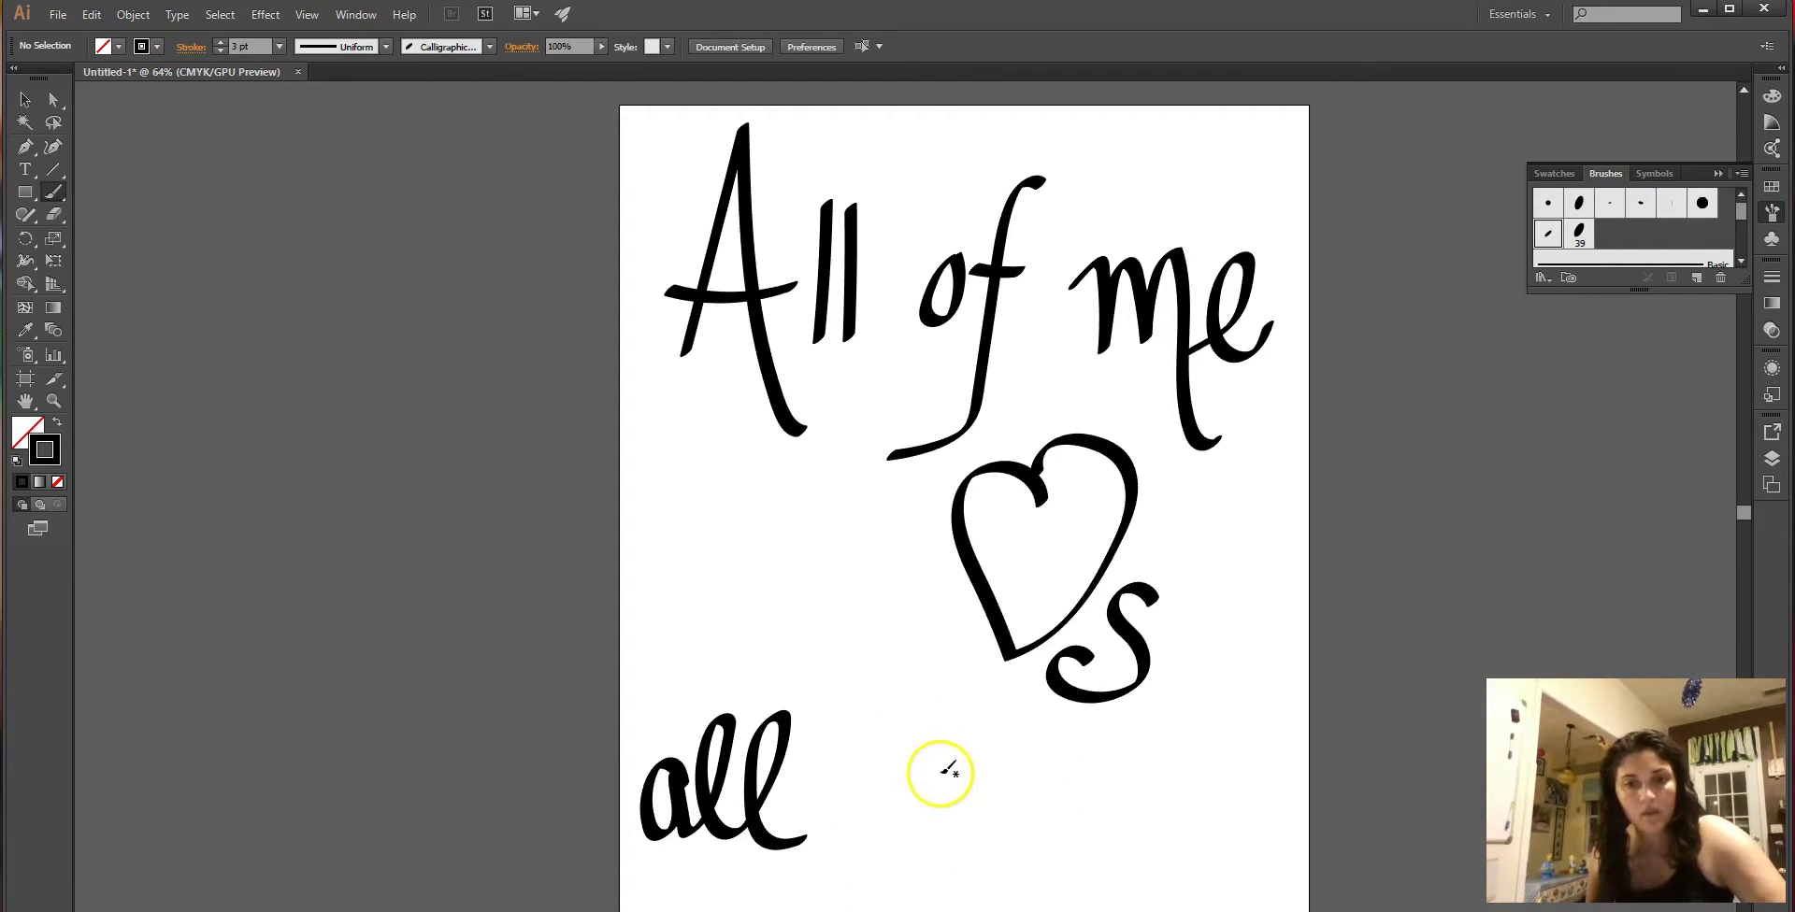
pyautogui.moveTo(869, 780)
pyautogui.mouseDown()
pyautogui.moveTo(910, 804)
pyautogui.moveTo(908, 773)
pyautogui.moveTo(887, 785)
pyautogui.moveTo(906, 802)
pyautogui.moveTo(953, 722)
pyautogui.moveTo(920, 775)
pyautogui.moveTo(919, 887)
pyautogui.moveTo(940, 875)
pyautogui.moveTo(919, 789)
pyautogui.moveTo(946, 803)
pyautogui.moveTo(1060, 761)
pyautogui.moveTo(1061, 801)
pyautogui.moveTo(1091, 752)
pyautogui.moveTo(1075, 875)
pyautogui.moveTo(1042, 861)
pyautogui.moveTo(1127, 754)
pyautogui.moveTo(1094, 799)
pyautogui.moveTo(1123, 812)
pyautogui.moveTo(1130, 769)
pyautogui.moveTo(1118, 781)
pyautogui.moveTo(1148, 746)
pyautogui.moveTo(1163, 810)
pyautogui.moveTo(1195, 753)
pyautogui.moveTo(1210, 823)
pyautogui.moveTo(1258, 739)
pyautogui.mouseUp()
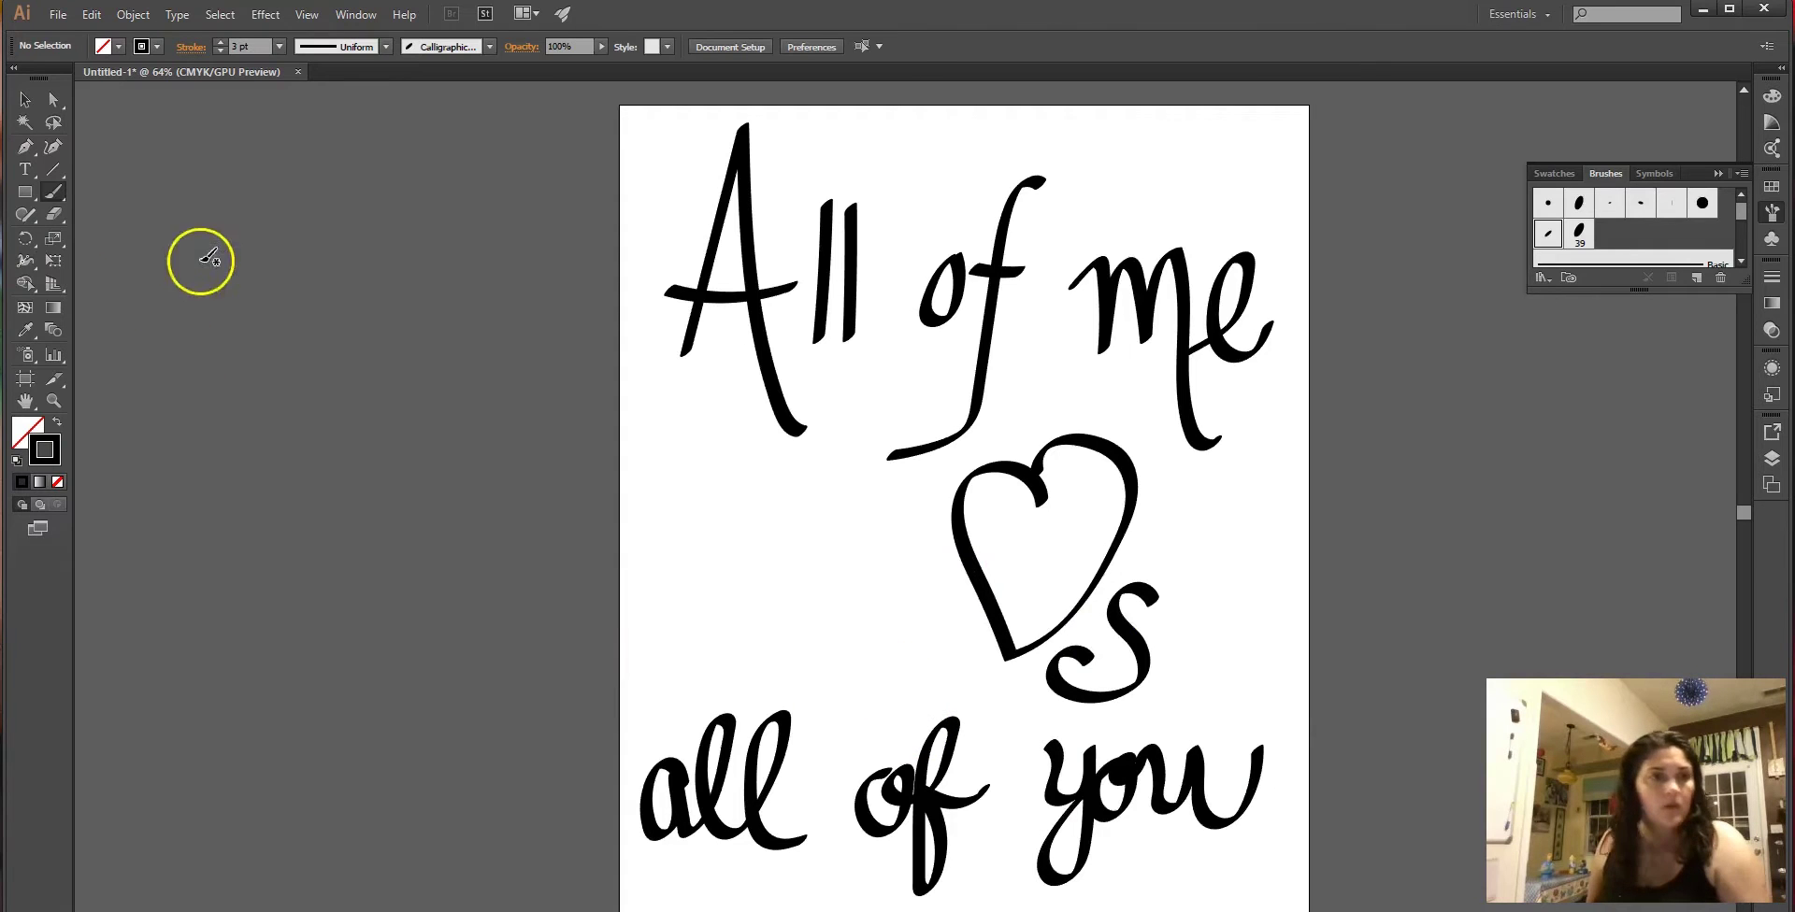
# Set the Eraser size to 36 pt and erase the upper part of the final upstroke of the "u" in "you".
pyautogui.click(54, 215)
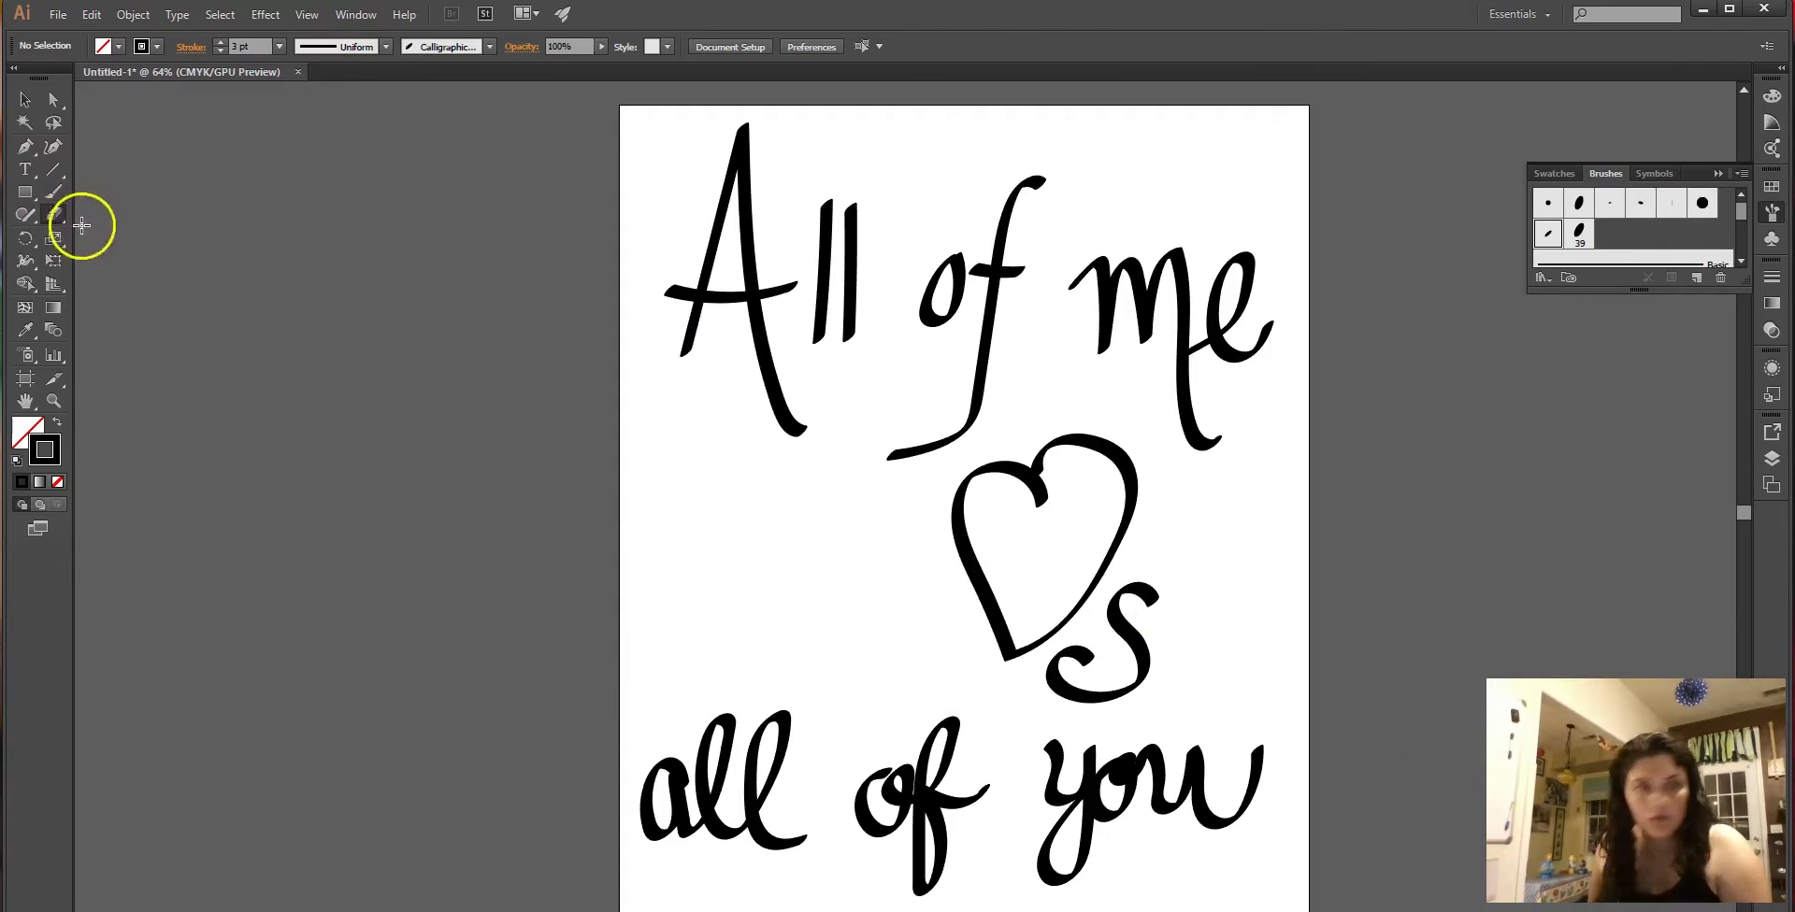
pyautogui.doubleClick(62, 219)
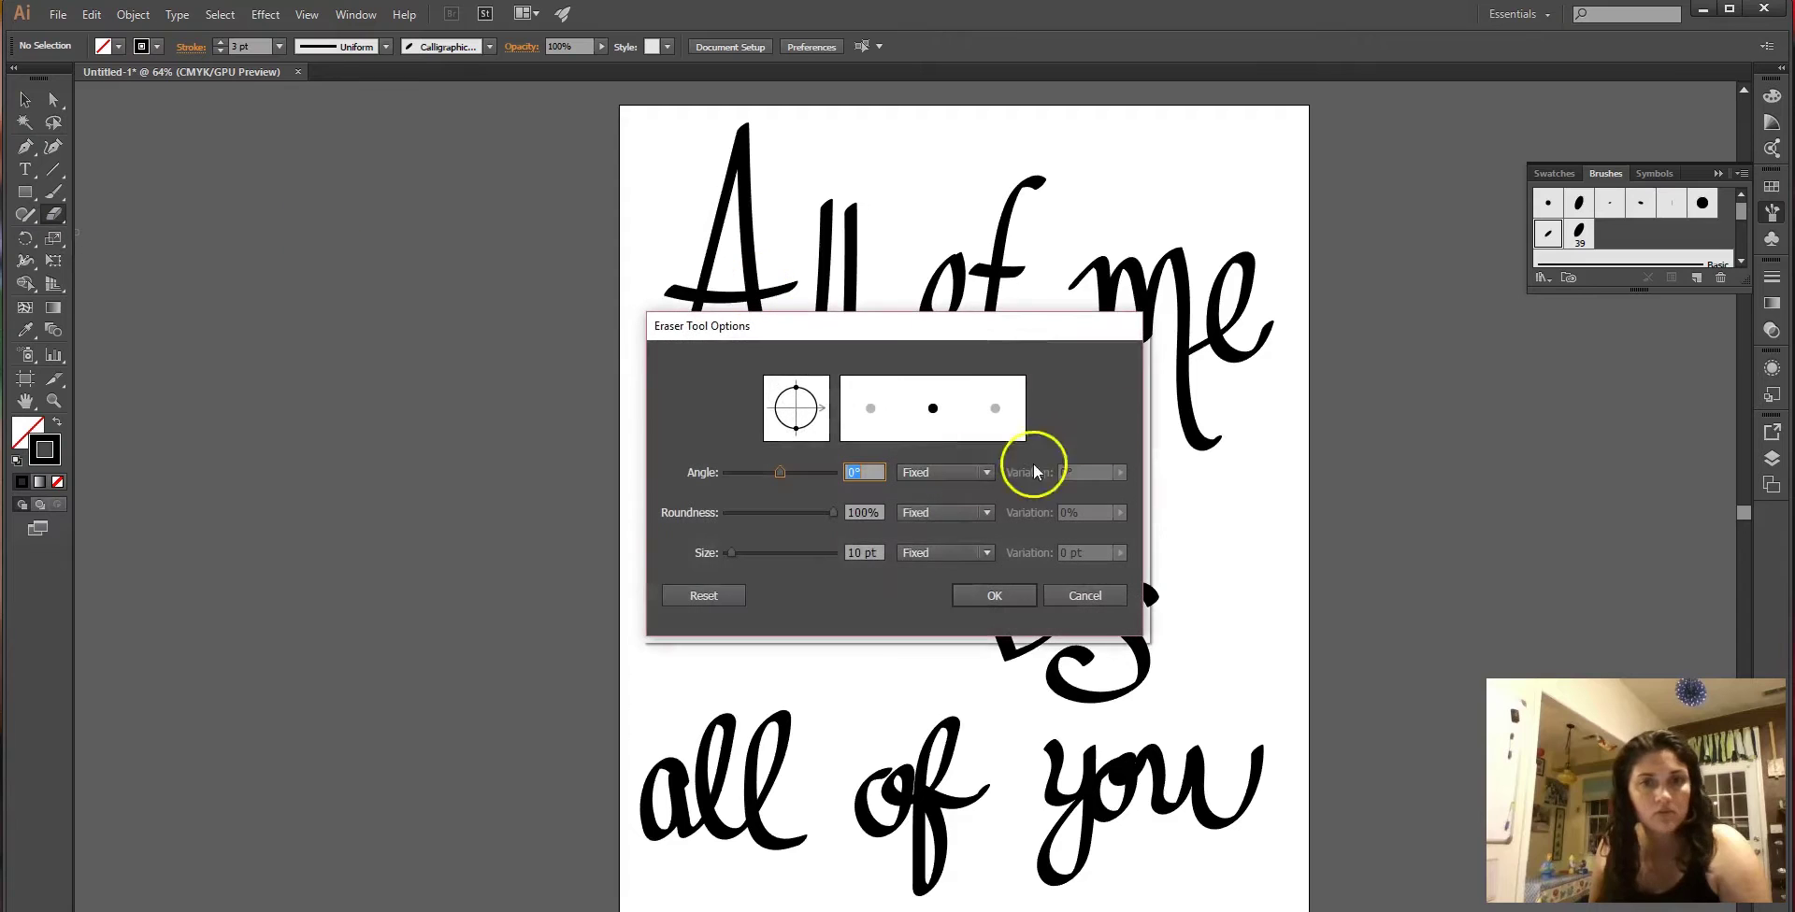
pyautogui.moveTo(732, 552); pyautogui.dragTo(751, 551)
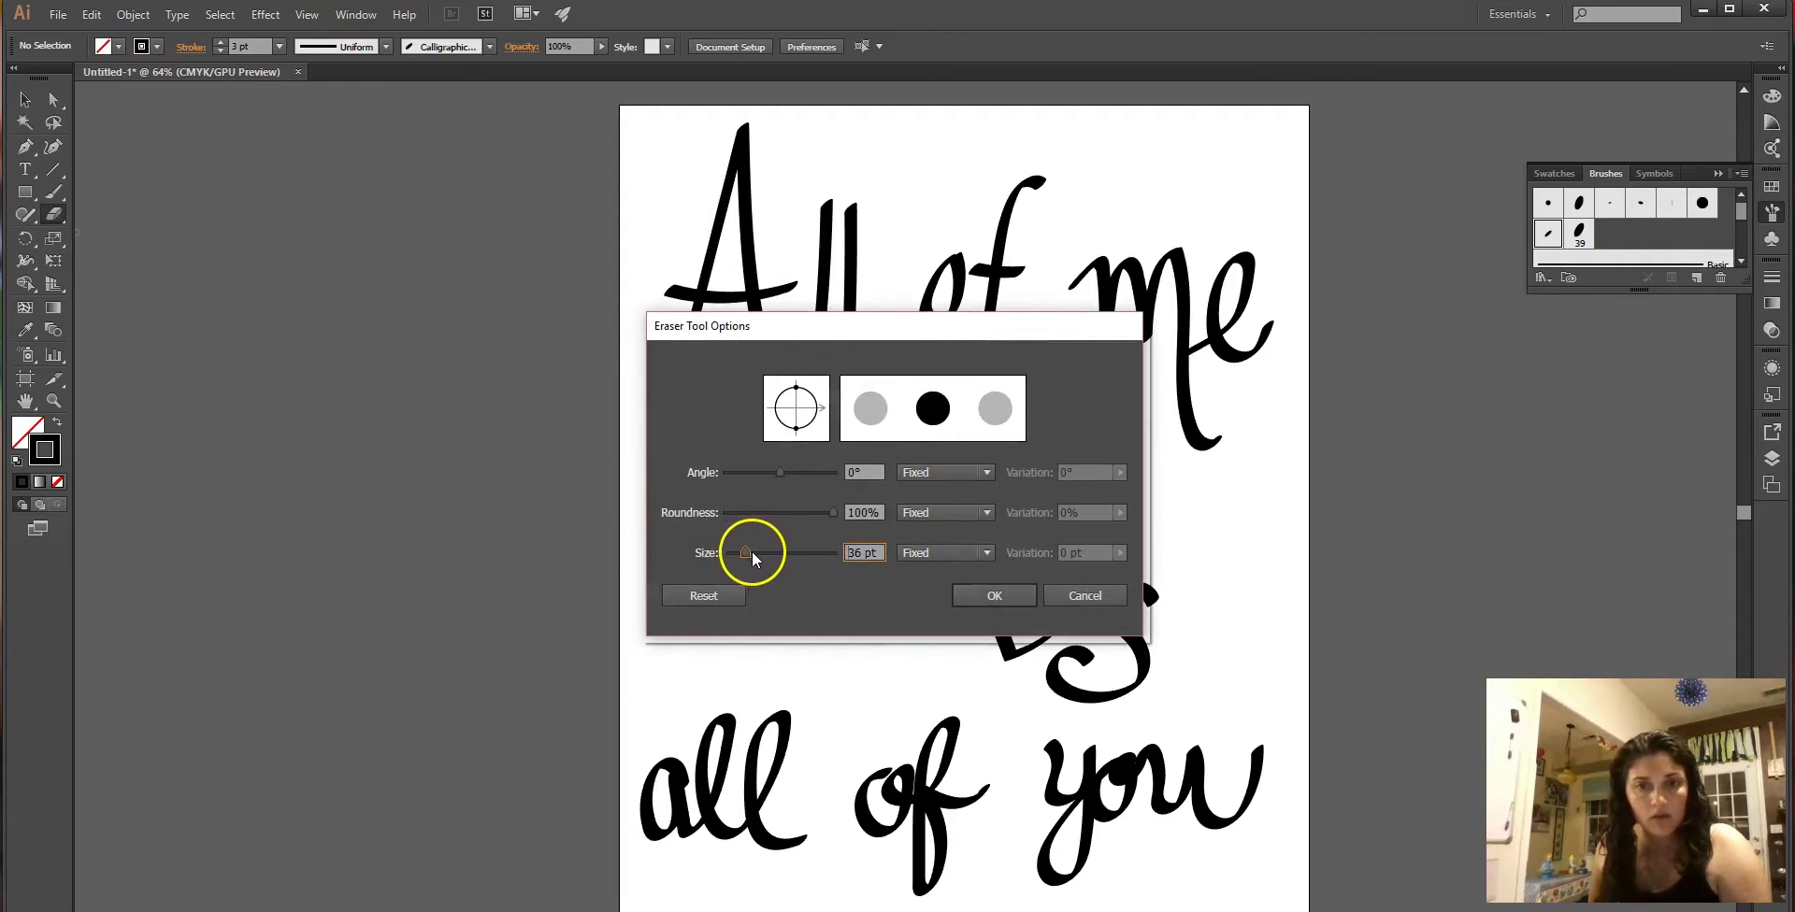
pyautogui.click(997, 598)
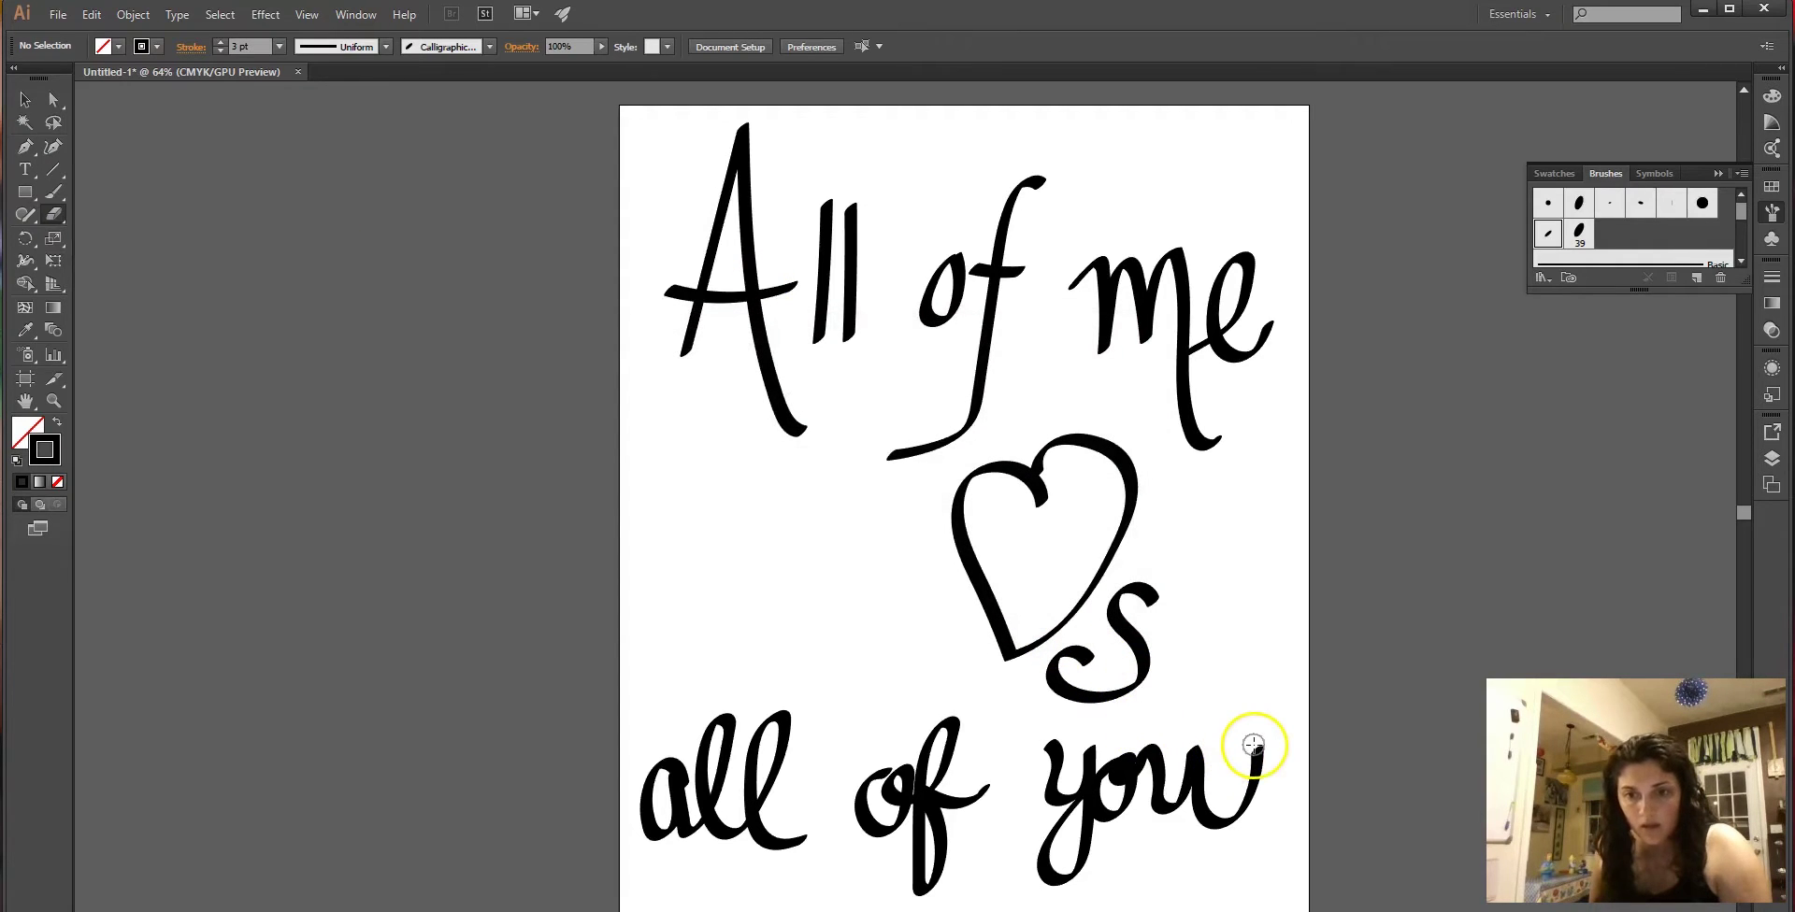
pyautogui.moveTo(1252, 765); pyautogui.dragTo(1252, 791)
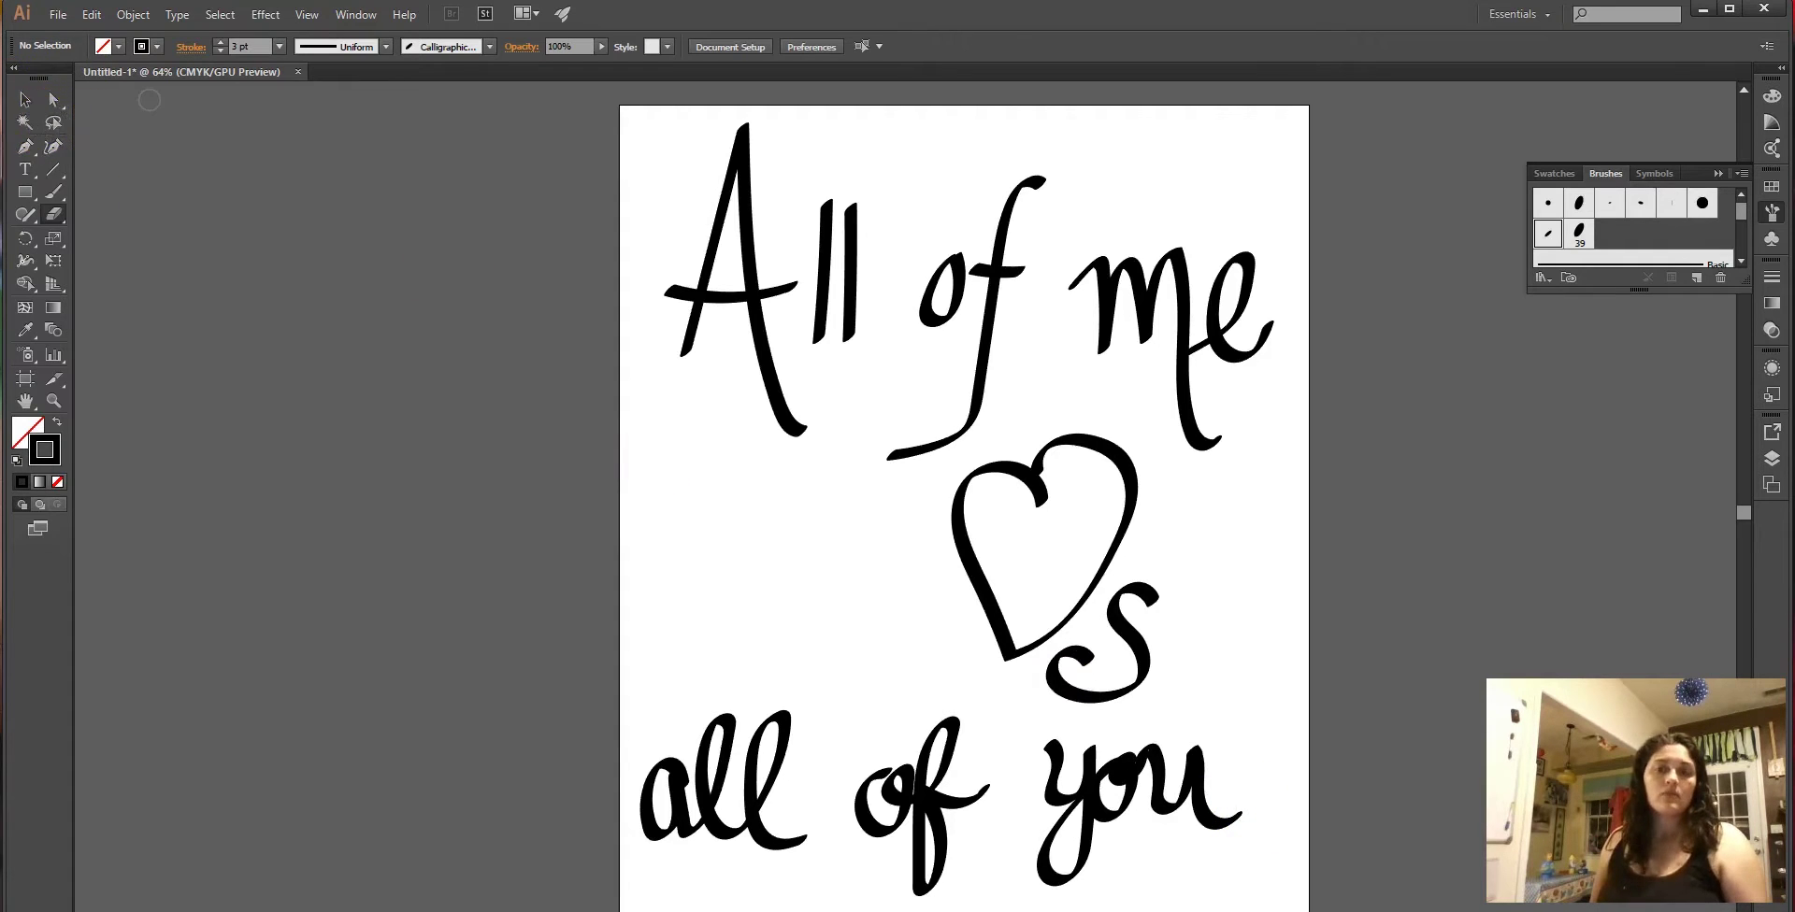
# Delete the heart and the "s" between the two lines of lettering.
pyautogui.click(26, 100)
pyautogui.moveTo(1202, 665)
pyautogui.mouseDown()
pyautogui.moveTo(1081, 633)
pyautogui.moveTo(922, 498)
pyautogui.moveTo(946, 559)
pyautogui.mouseUp()
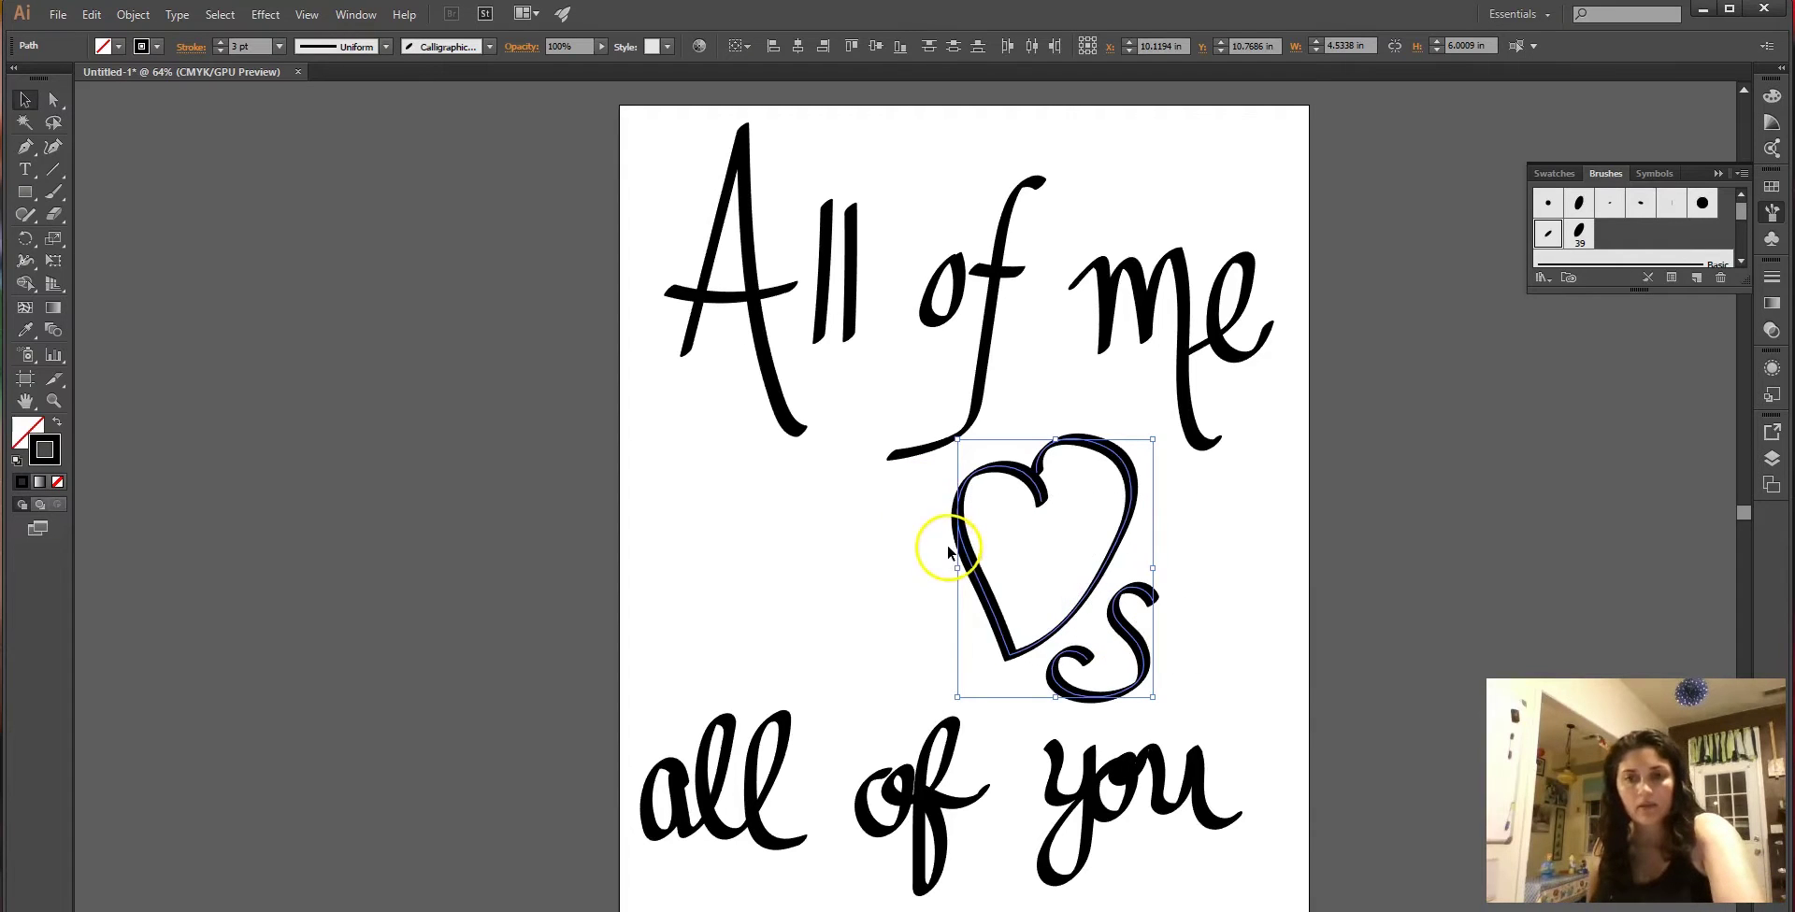
pyautogui.press('Delete')
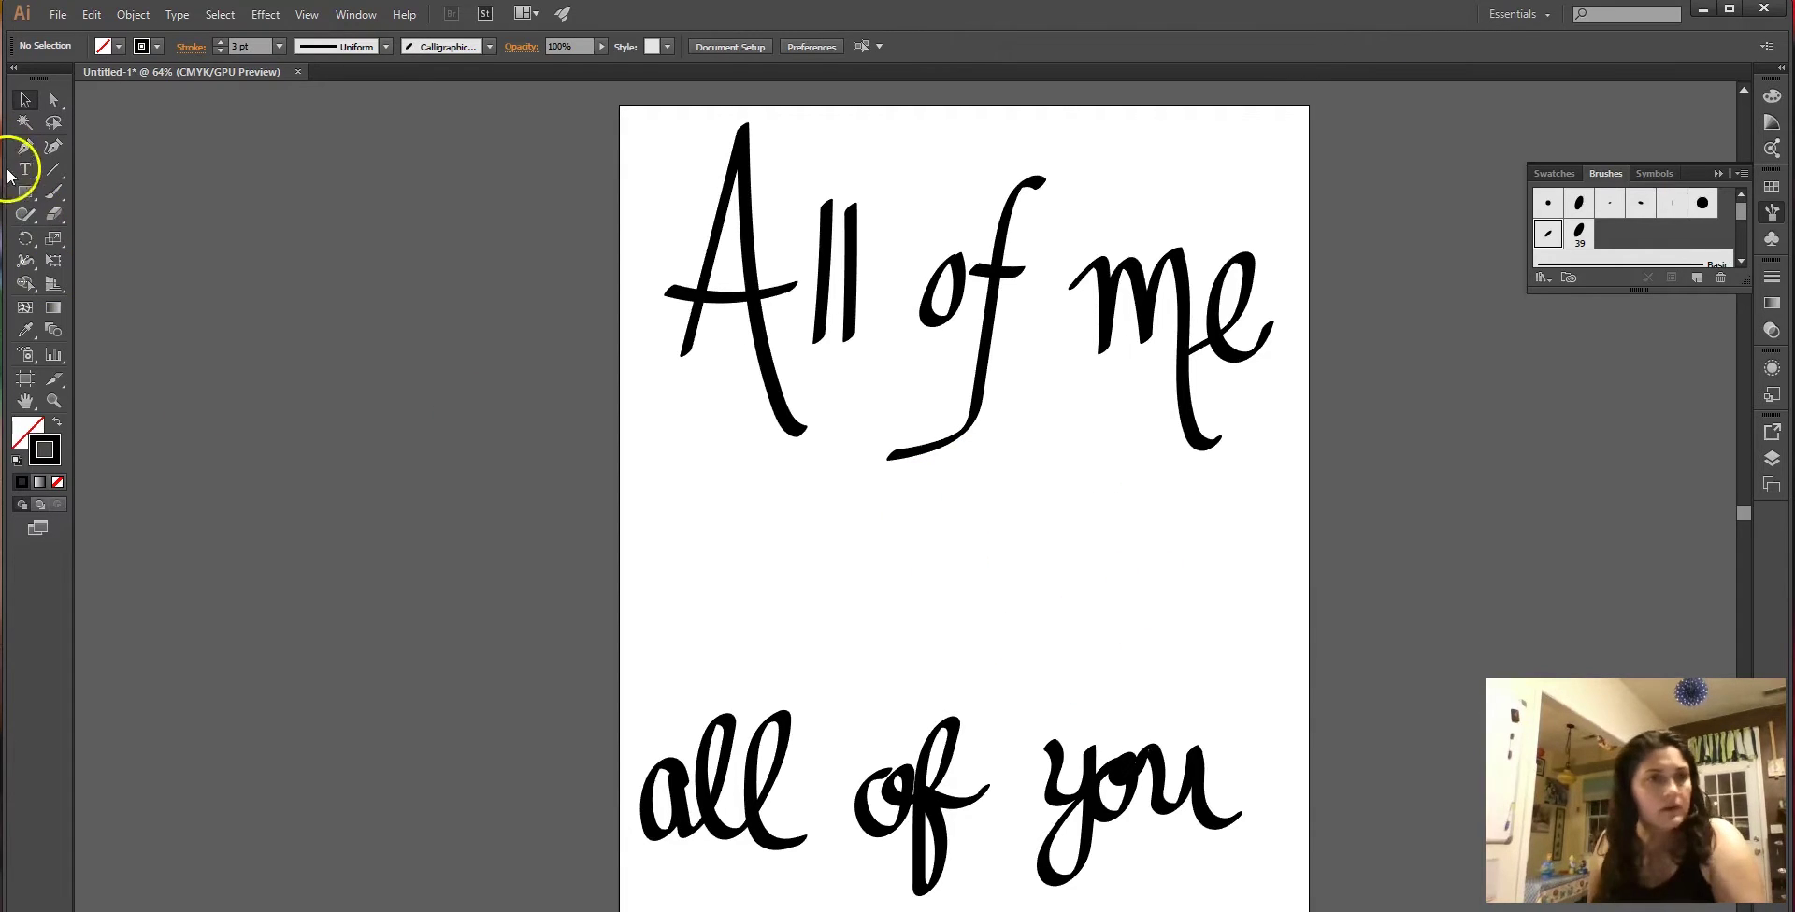
# Paint the word "LOVES" in capitals between the two lines of lettering, using a heart for the "O".
pyautogui.click(61, 198)
pyautogui.moveTo(721, 473)
pyautogui.mouseDown()
pyautogui.moveTo(694, 660)
pyautogui.moveTo(830, 664)
pyautogui.mouseUp()
pyautogui.moveTo(888, 528)
pyautogui.mouseDown()
pyautogui.moveTo(864, 493)
pyautogui.moveTo(822, 542)
pyautogui.moveTo(889, 661)
pyautogui.moveTo(928, 587)
pyautogui.moveTo(933, 489)
pyautogui.moveTo(877, 494)
pyautogui.moveTo(885, 530)
pyautogui.mouseUp()
pyautogui.moveTo(955, 480)
pyautogui.mouseDown()
pyautogui.moveTo(996, 658)
pyautogui.moveTo(1071, 453)
pyautogui.mouseUp()
pyautogui.moveTo(1138, 504)
pyautogui.mouseDown()
pyautogui.moveTo(1094, 507)
pyautogui.moveTo(1070, 533)
pyautogui.moveTo(1074, 641)
pyautogui.moveTo(1166, 644)
pyautogui.mouseUp()
pyautogui.moveTo(1101, 584); pyautogui.dragTo(1141, 581)
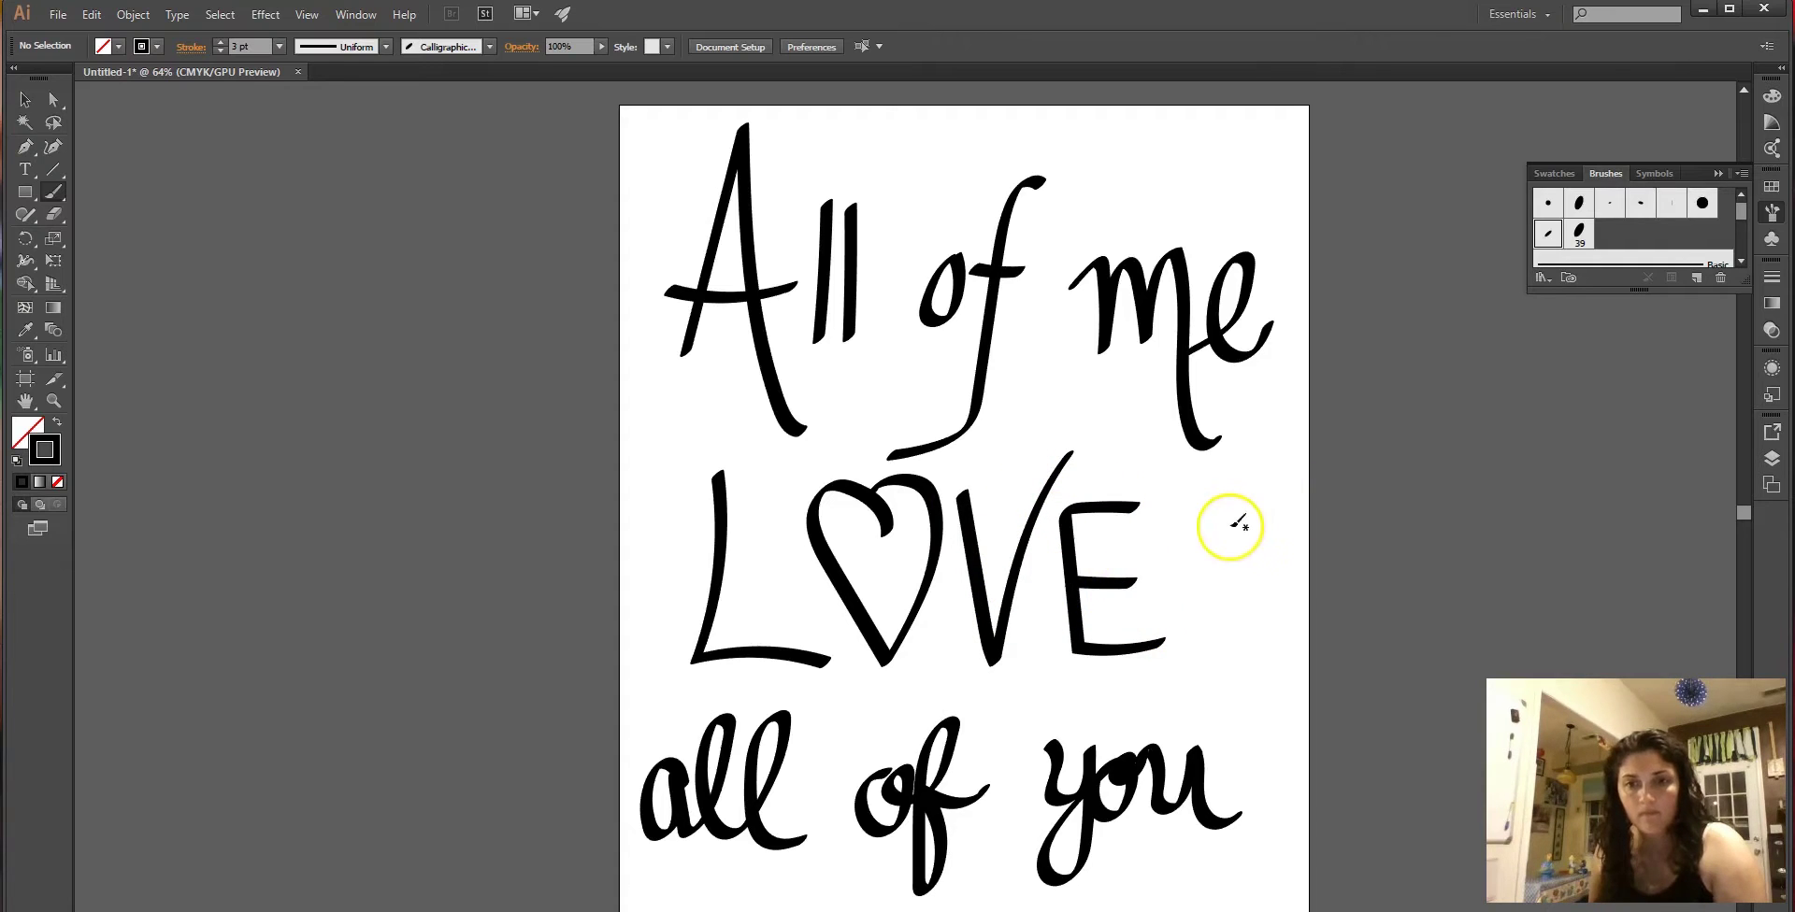
pyautogui.moveTo(1239, 511)
pyautogui.mouseDown()
pyautogui.moveTo(1189, 518)
pyautogui.moveTo(1191, 553)
pyautogui.moveTo(1246, 622)
pyautogui.moveTo(1188, 642)
pyautogui.moveTo(1202, 601)
pyautogui.mouseUp()
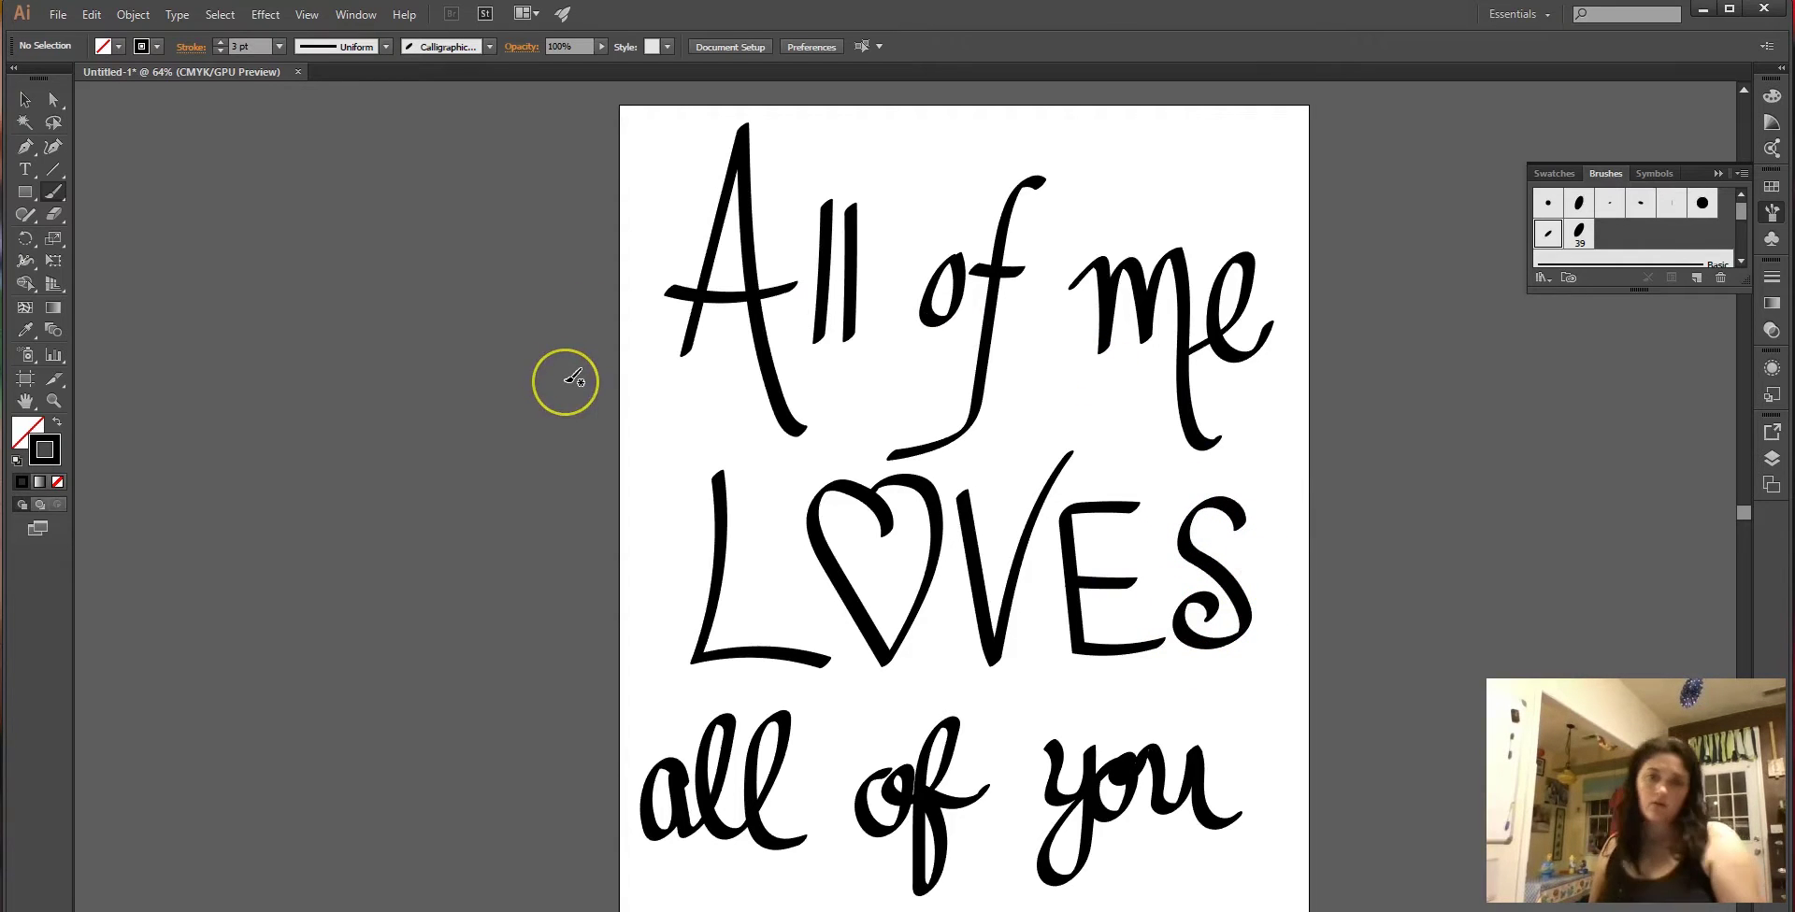
# Select all three lines of lettering and rasterize them in CMYK at High (300 ppi) with a transparent background.
pyautogui.click(23, 101)
pyautogui.moveTo(1265, 861); pyautogui.dragTo(635, 236)
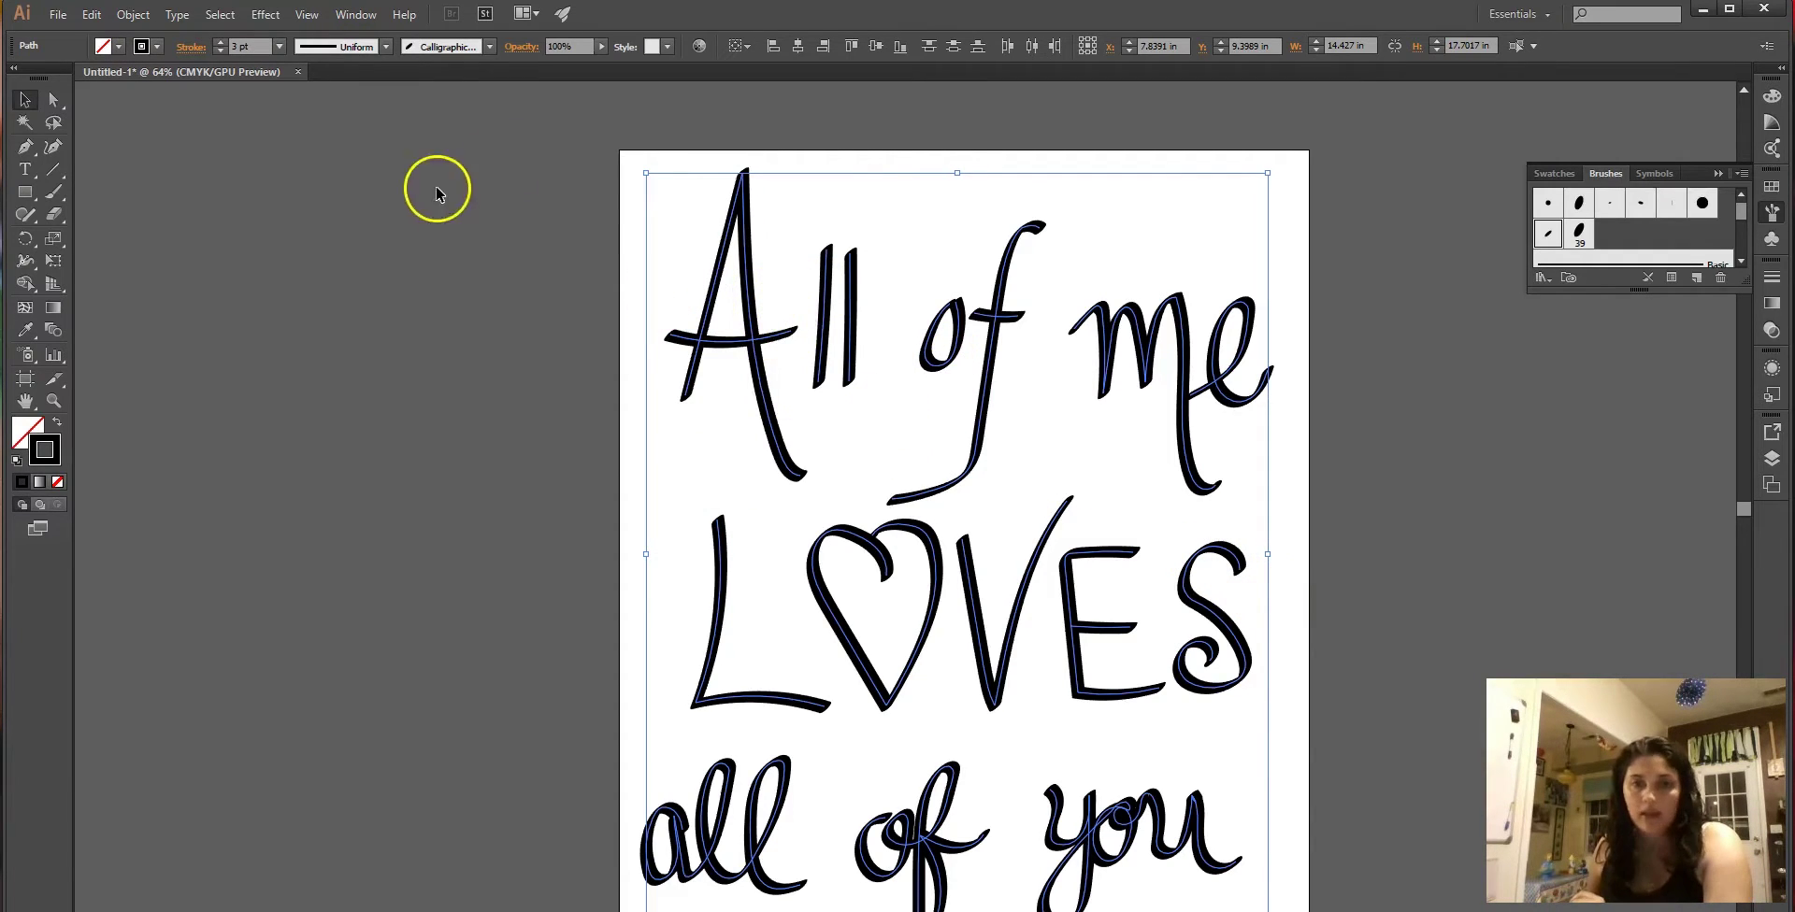
pyautogui.click(141, 19)
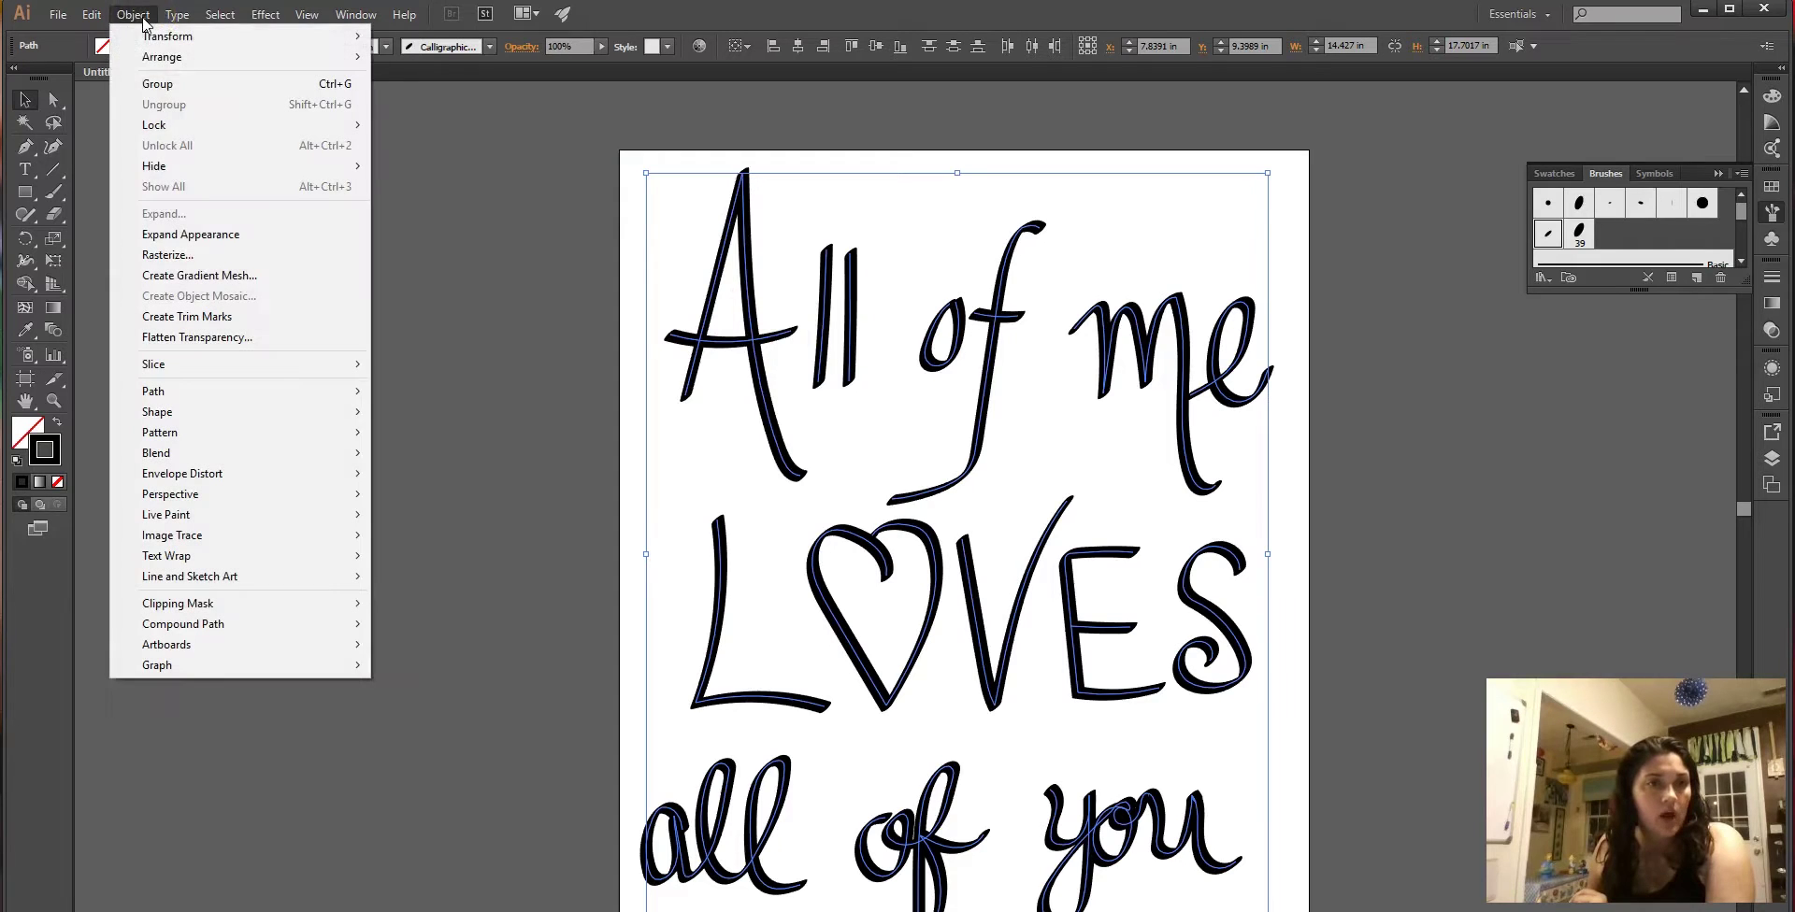
pyautogui.click(167, 255)
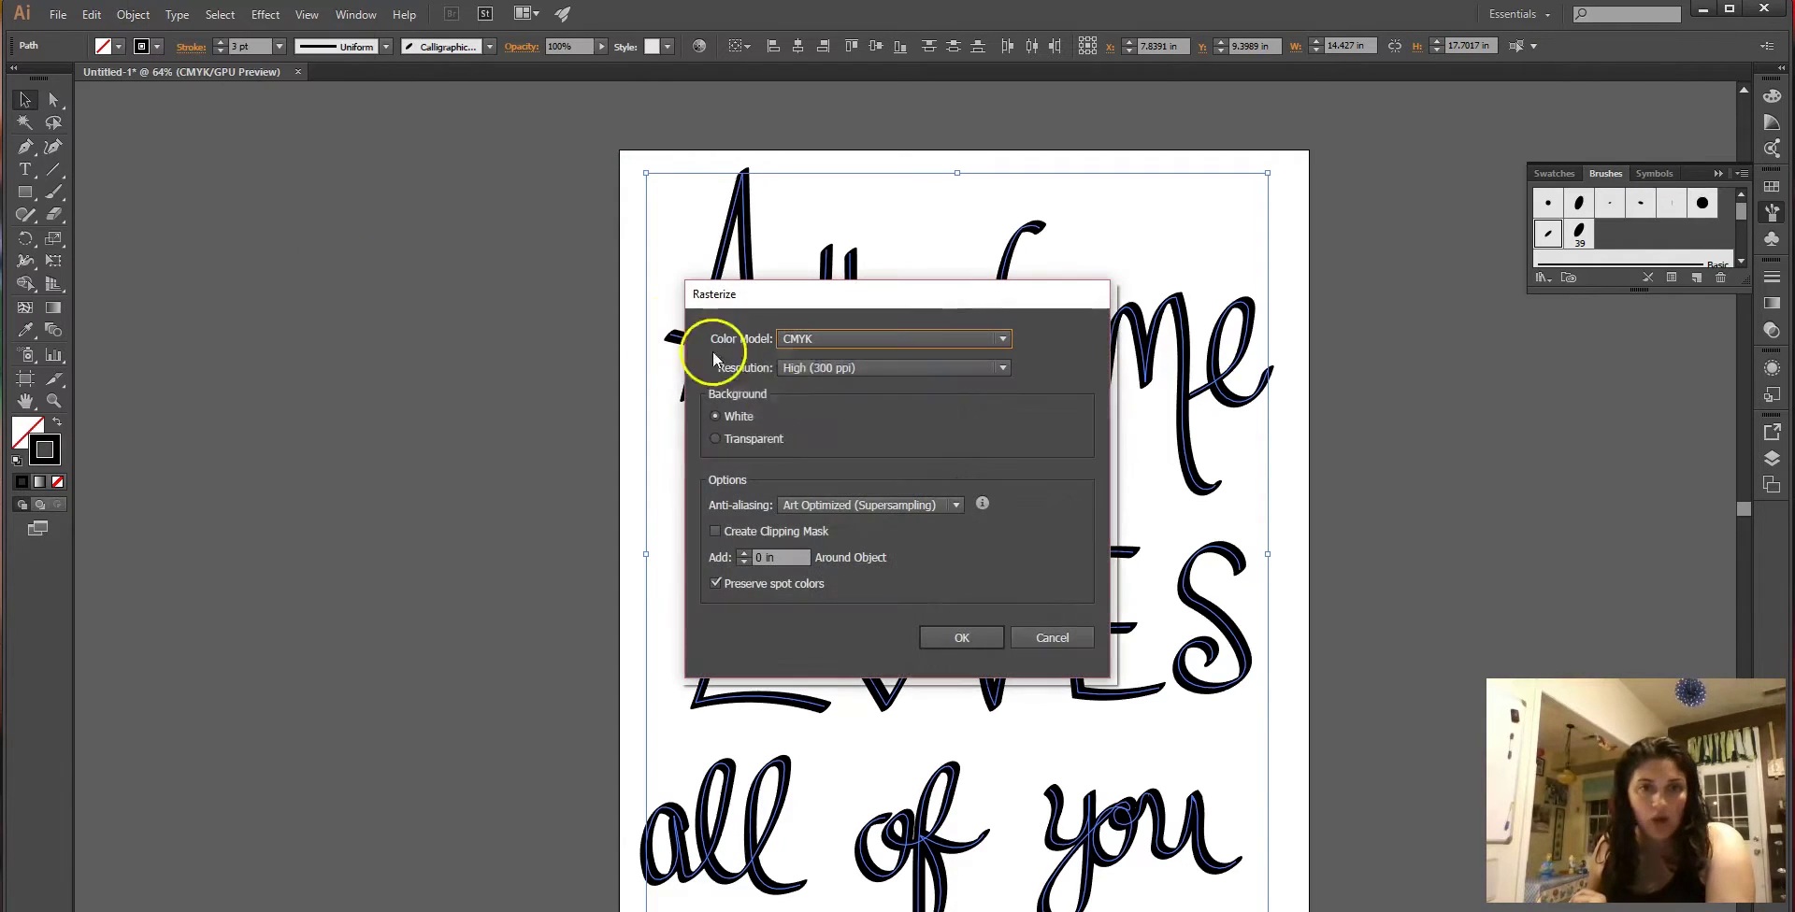
pyautogui.click(721, 441)
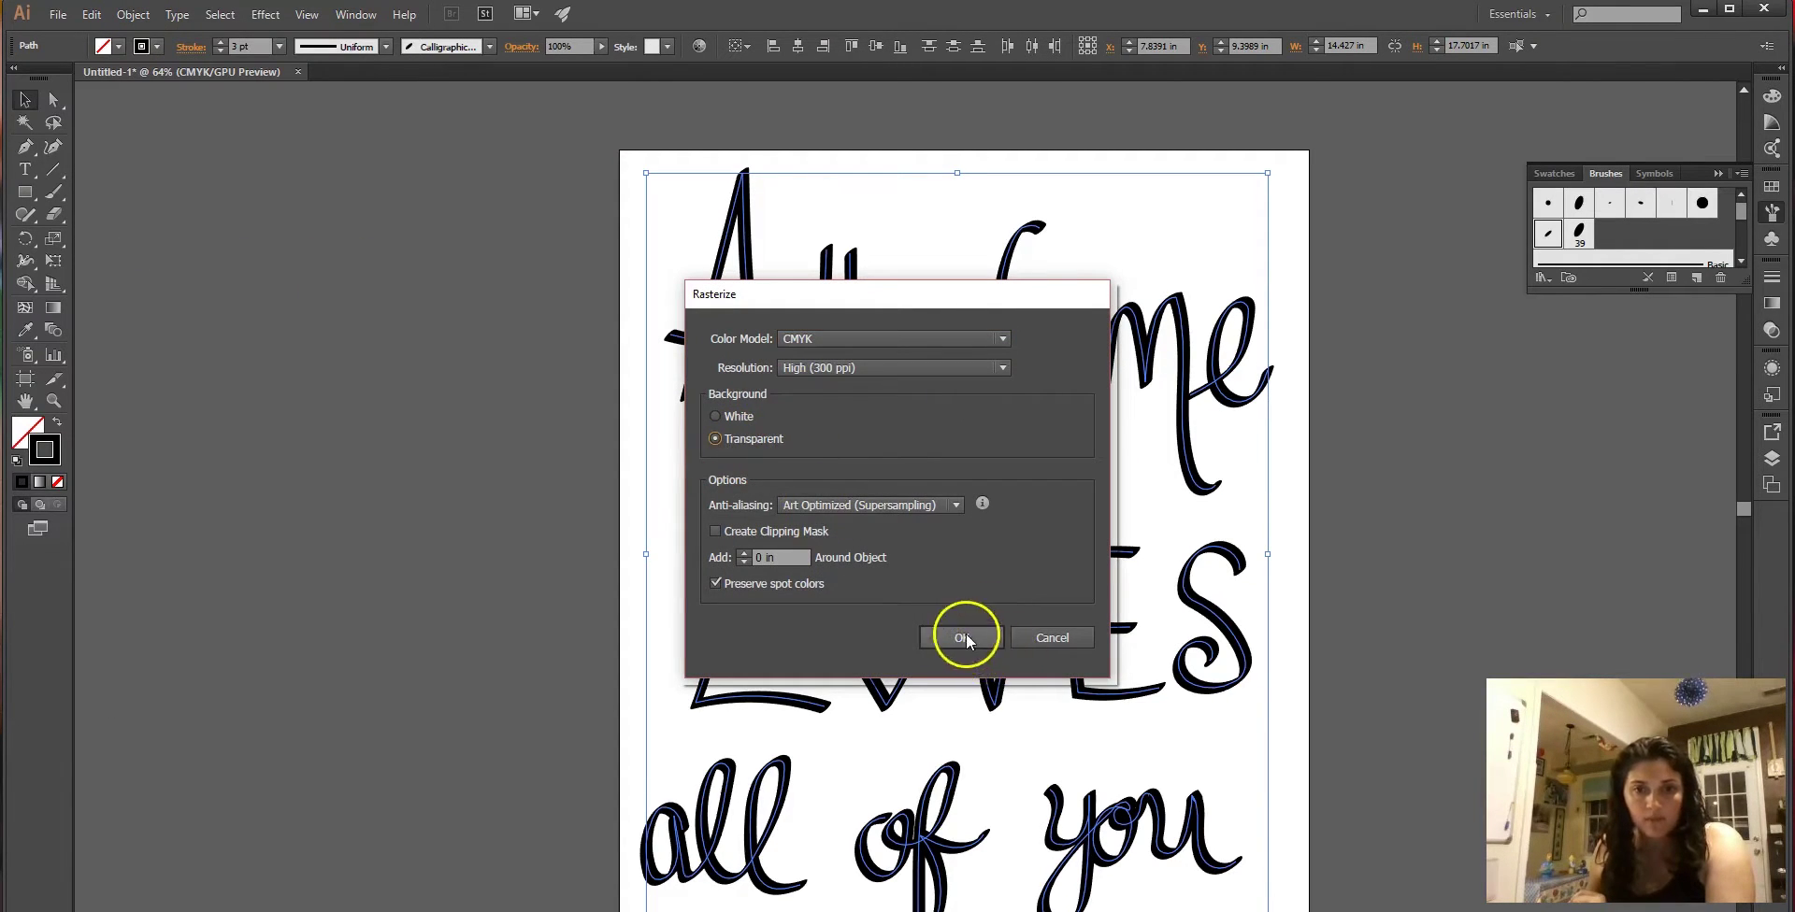
pyautogui.click(964, 638)
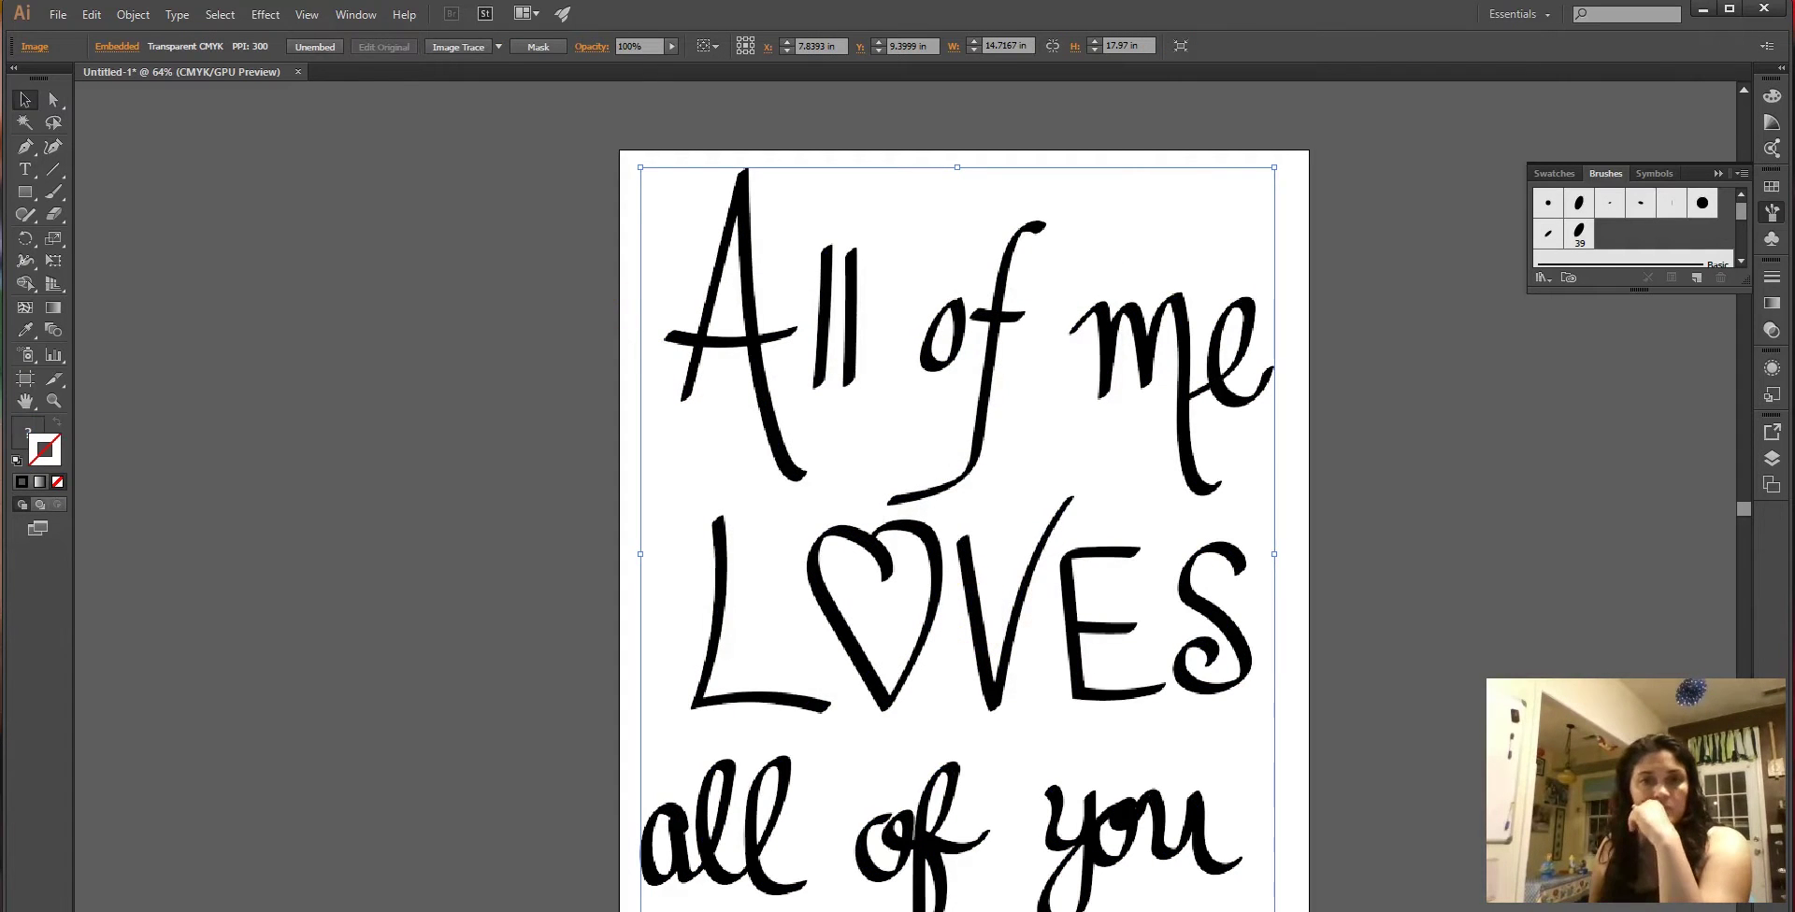
# Trace the rasterized lettering with the Silhouettes preset, expand the tracing into vector shapes, and deselect it.
pyautogui.click(503, 52)
pyautogui.click(549, 275)
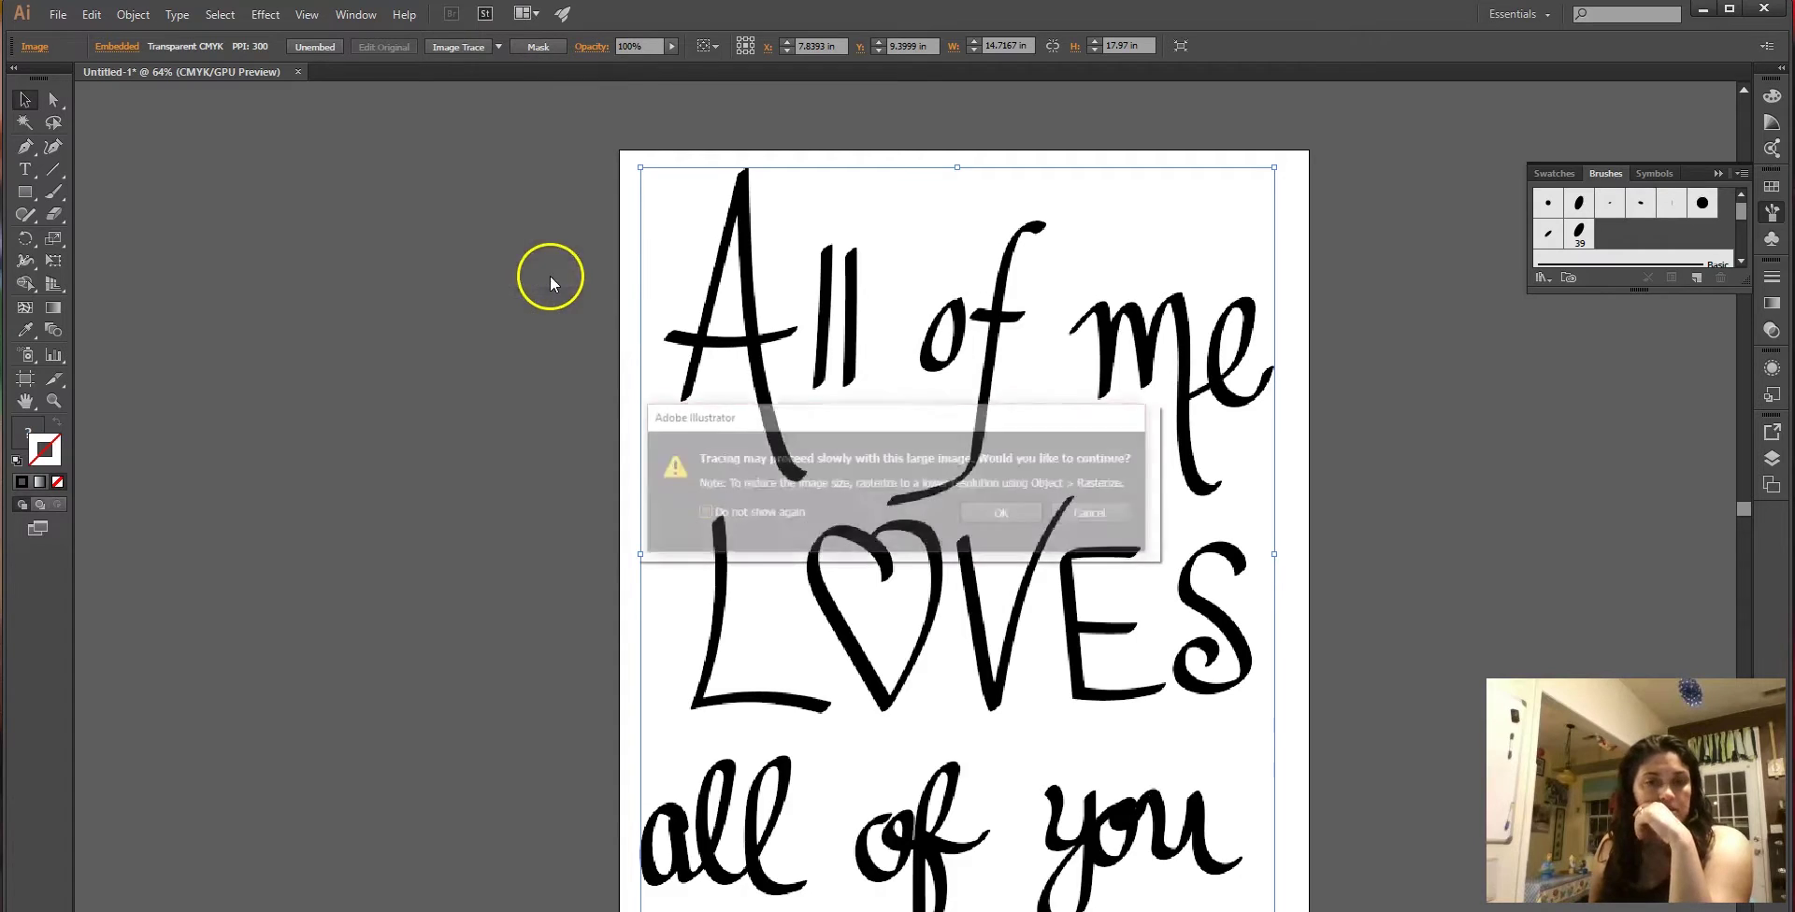
pyautogui.click(982, 514)
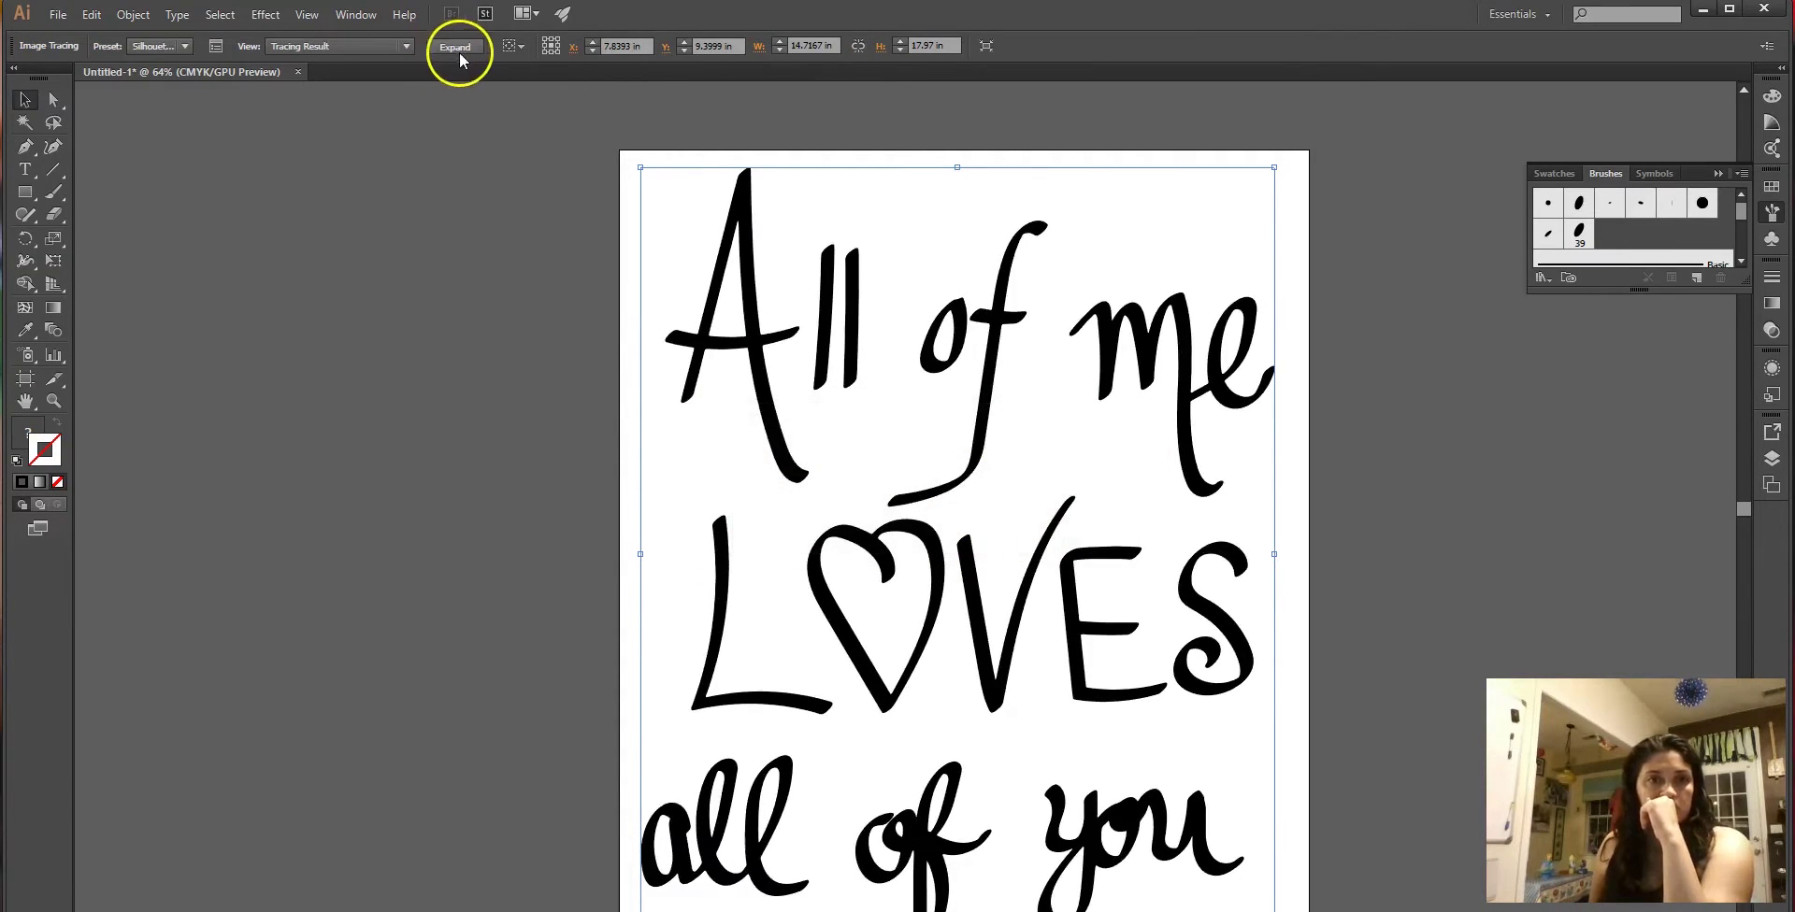
pyautogui.click(459, 57)
pyautogui.click(1477, 422)
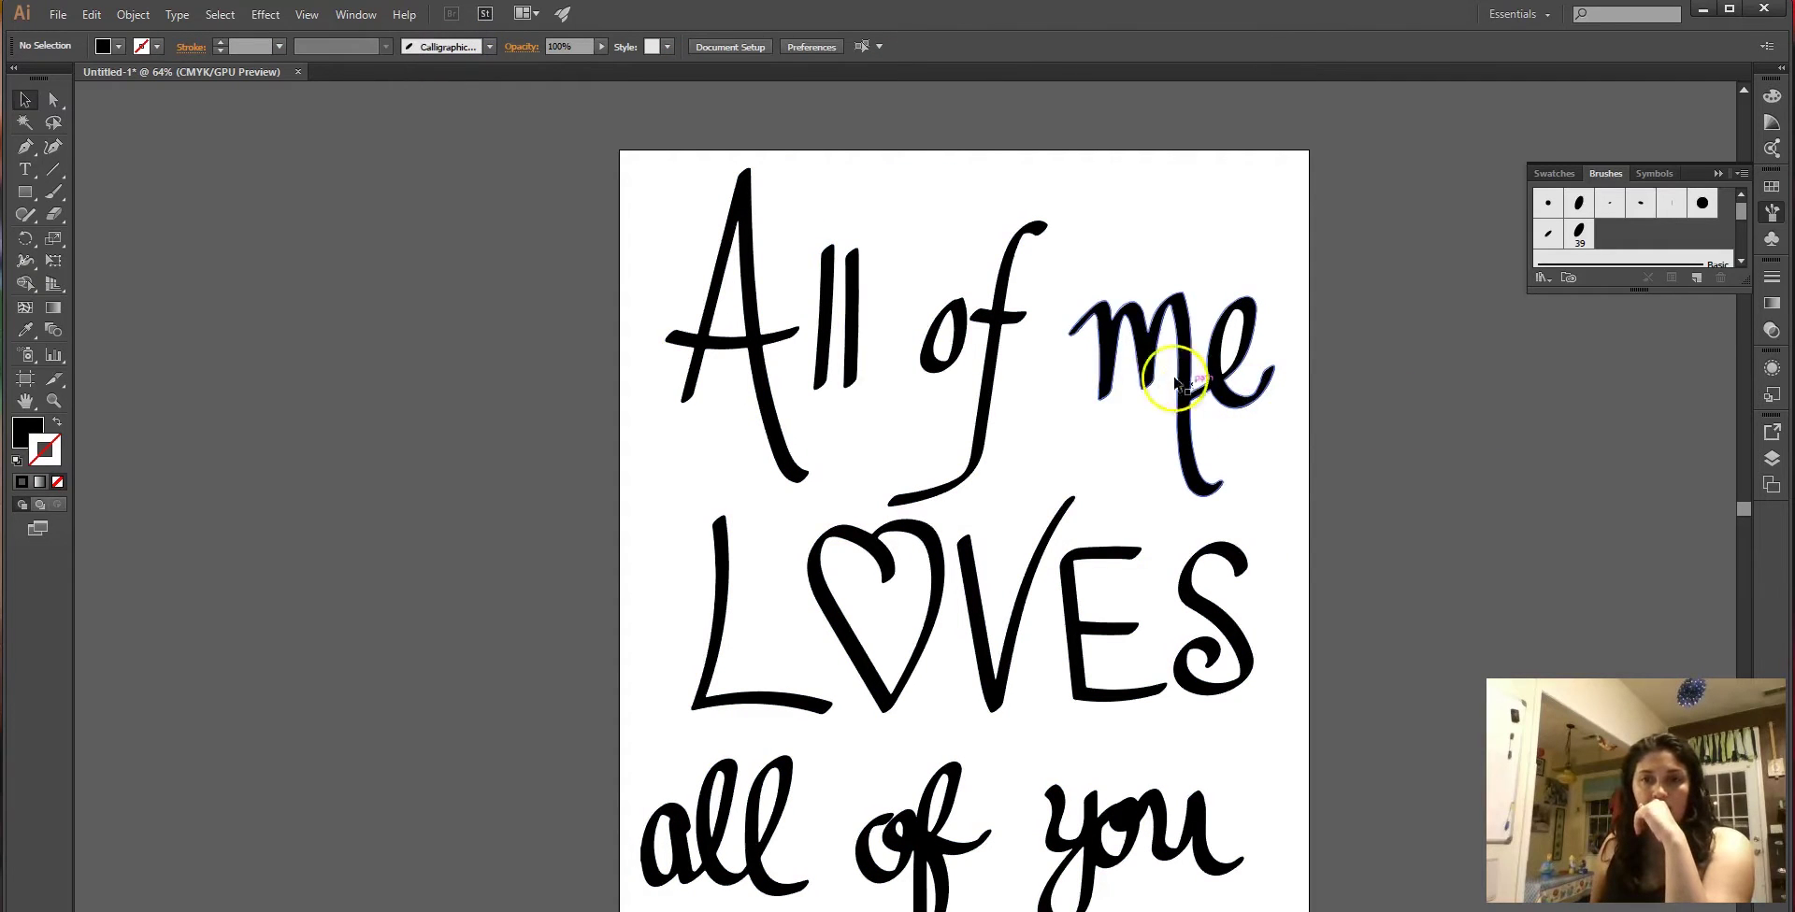
# Scale the traced lettering group down to about 10.6 by 13 in, centre it on the artboard by eye, and deselect it.
pyautogui.click(1147, 369)
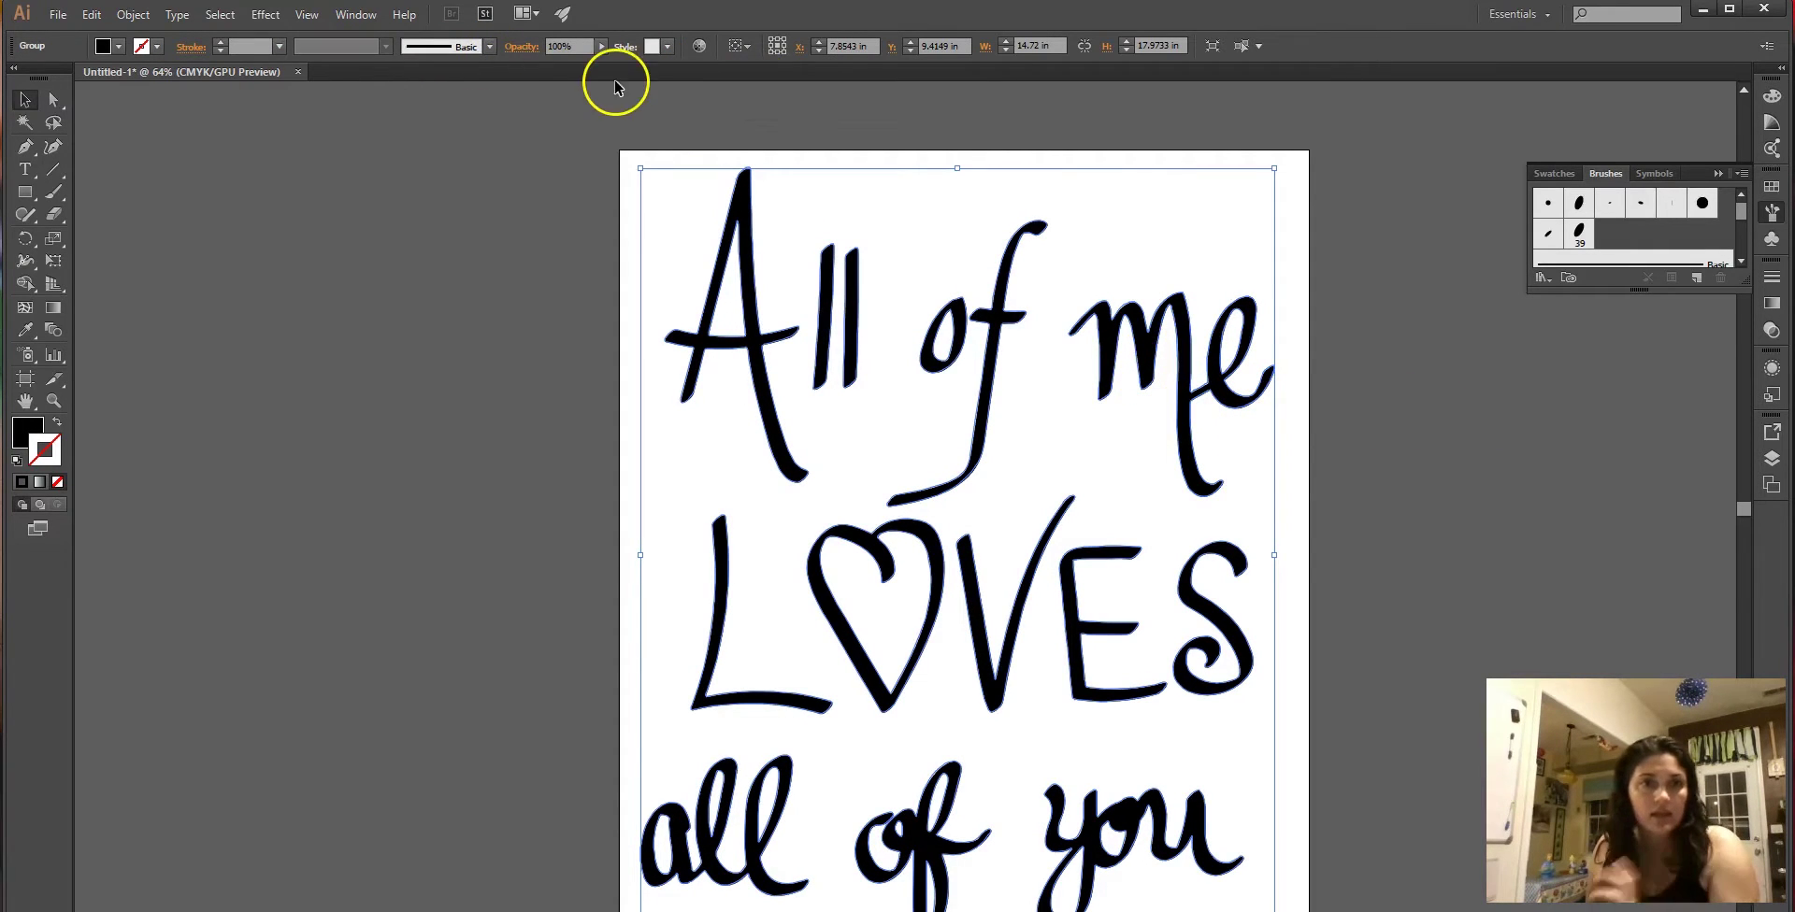
pyautogui.moveTo(705, 346)
pyautogui.mouseDown()
pyautogui.moveTo(323, 278)
pyautogui.moveTo(718, 365)
pyautogui.moveTo(703, 353)
pyautogui.mouseUp()
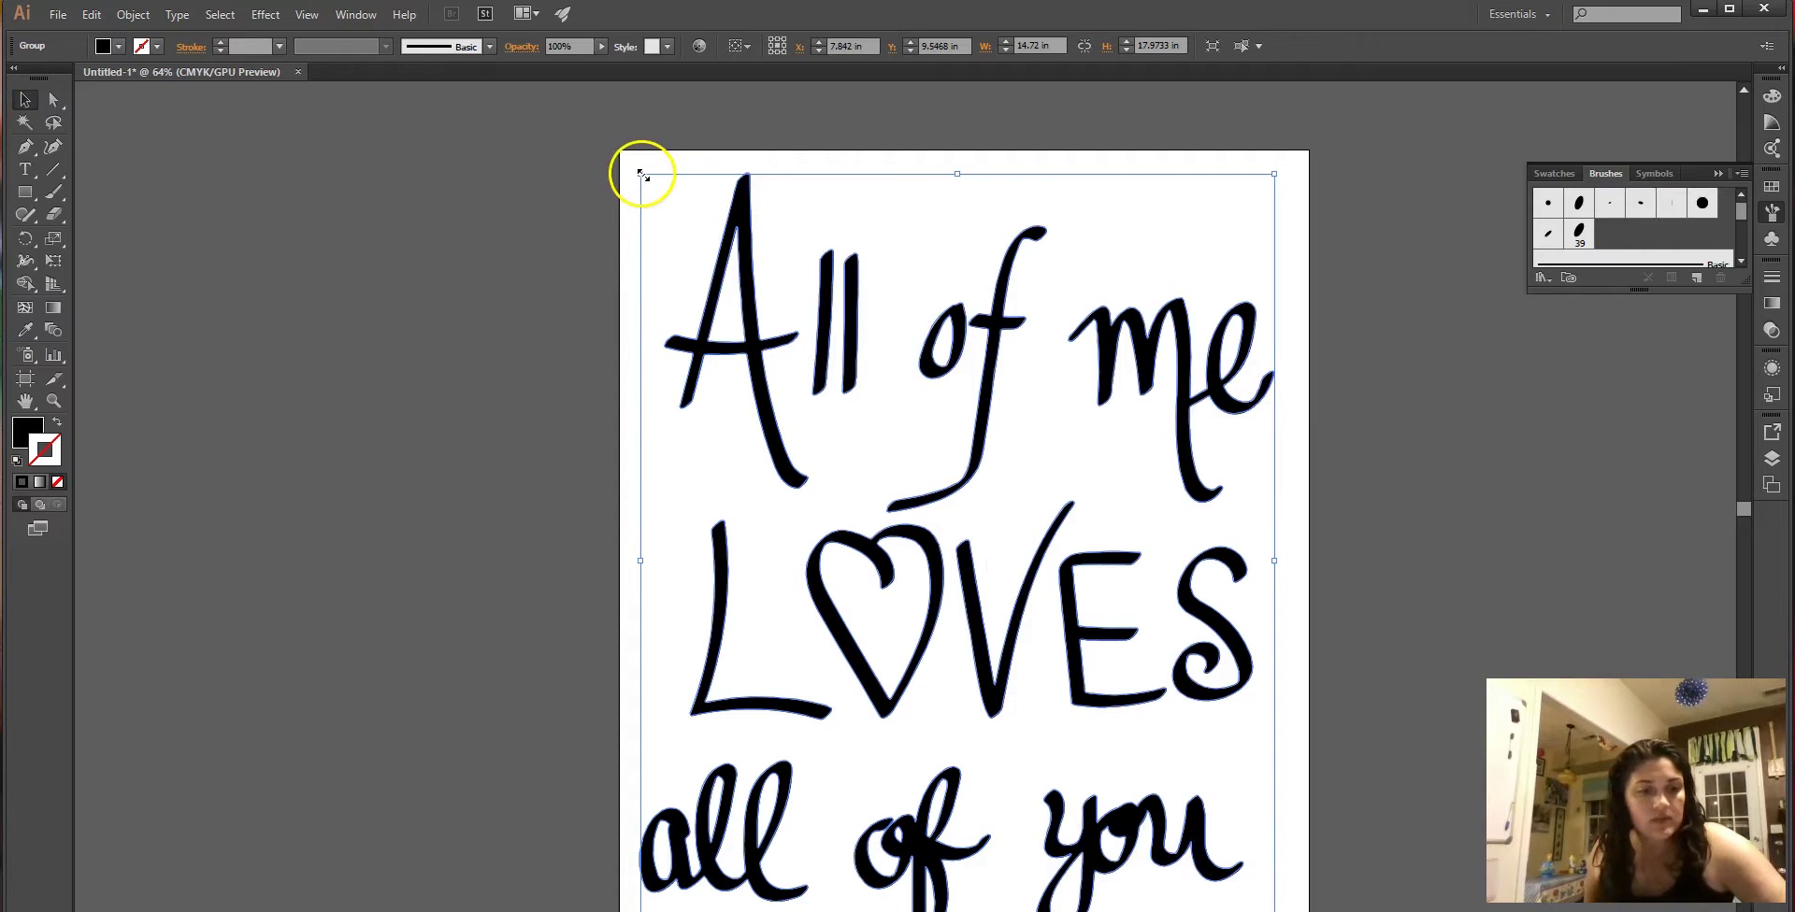
pyautogui.moveTo(644, 172); pyautogui.dragTo(769, 389)
pyautogui.moveTo(889, 402); pyautogui.dragTo(799, 304)
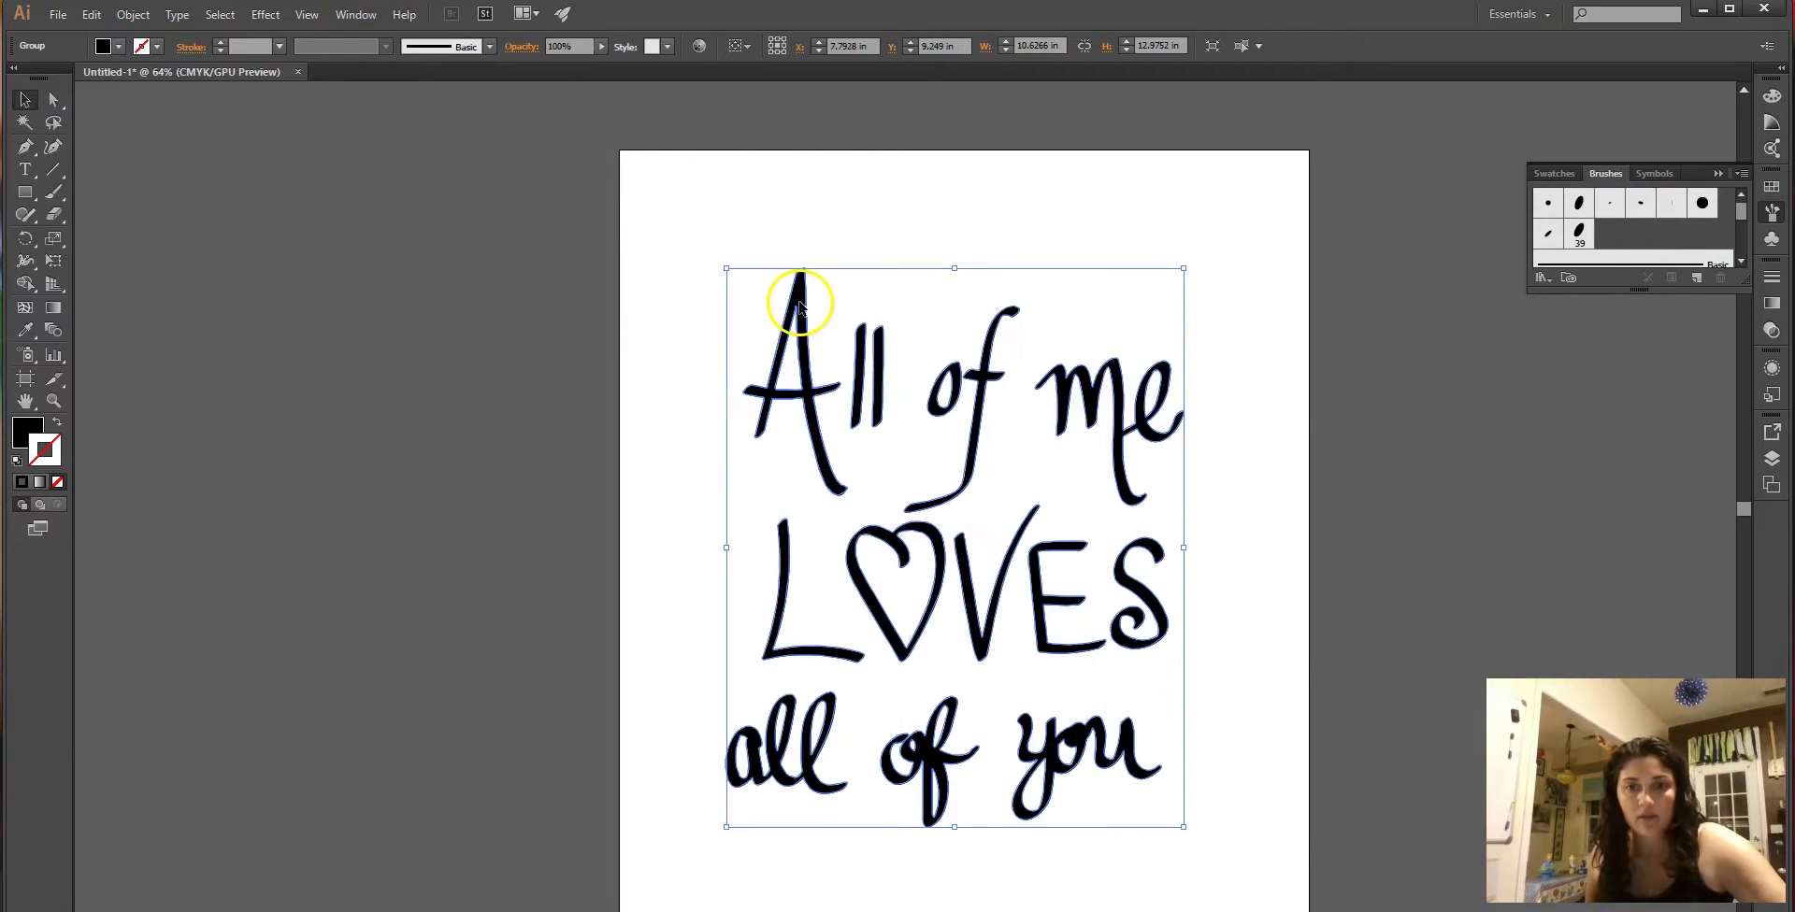
pyautogui.click(1272, 472)
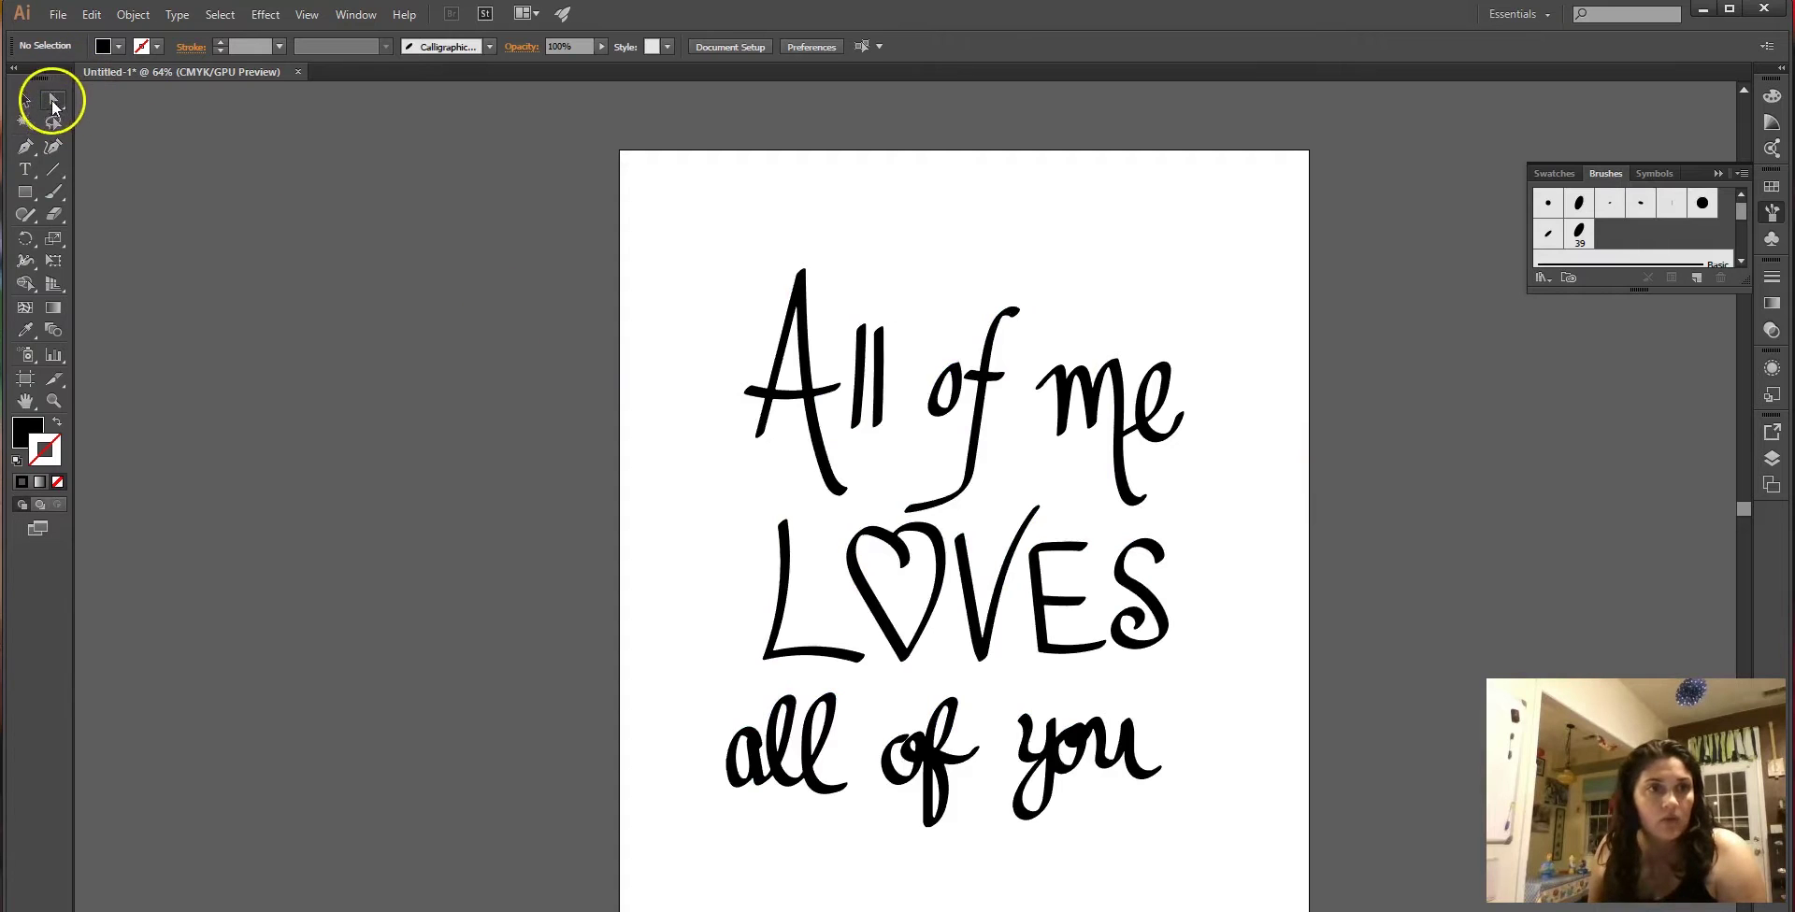
pyautogui.click(54, 103)
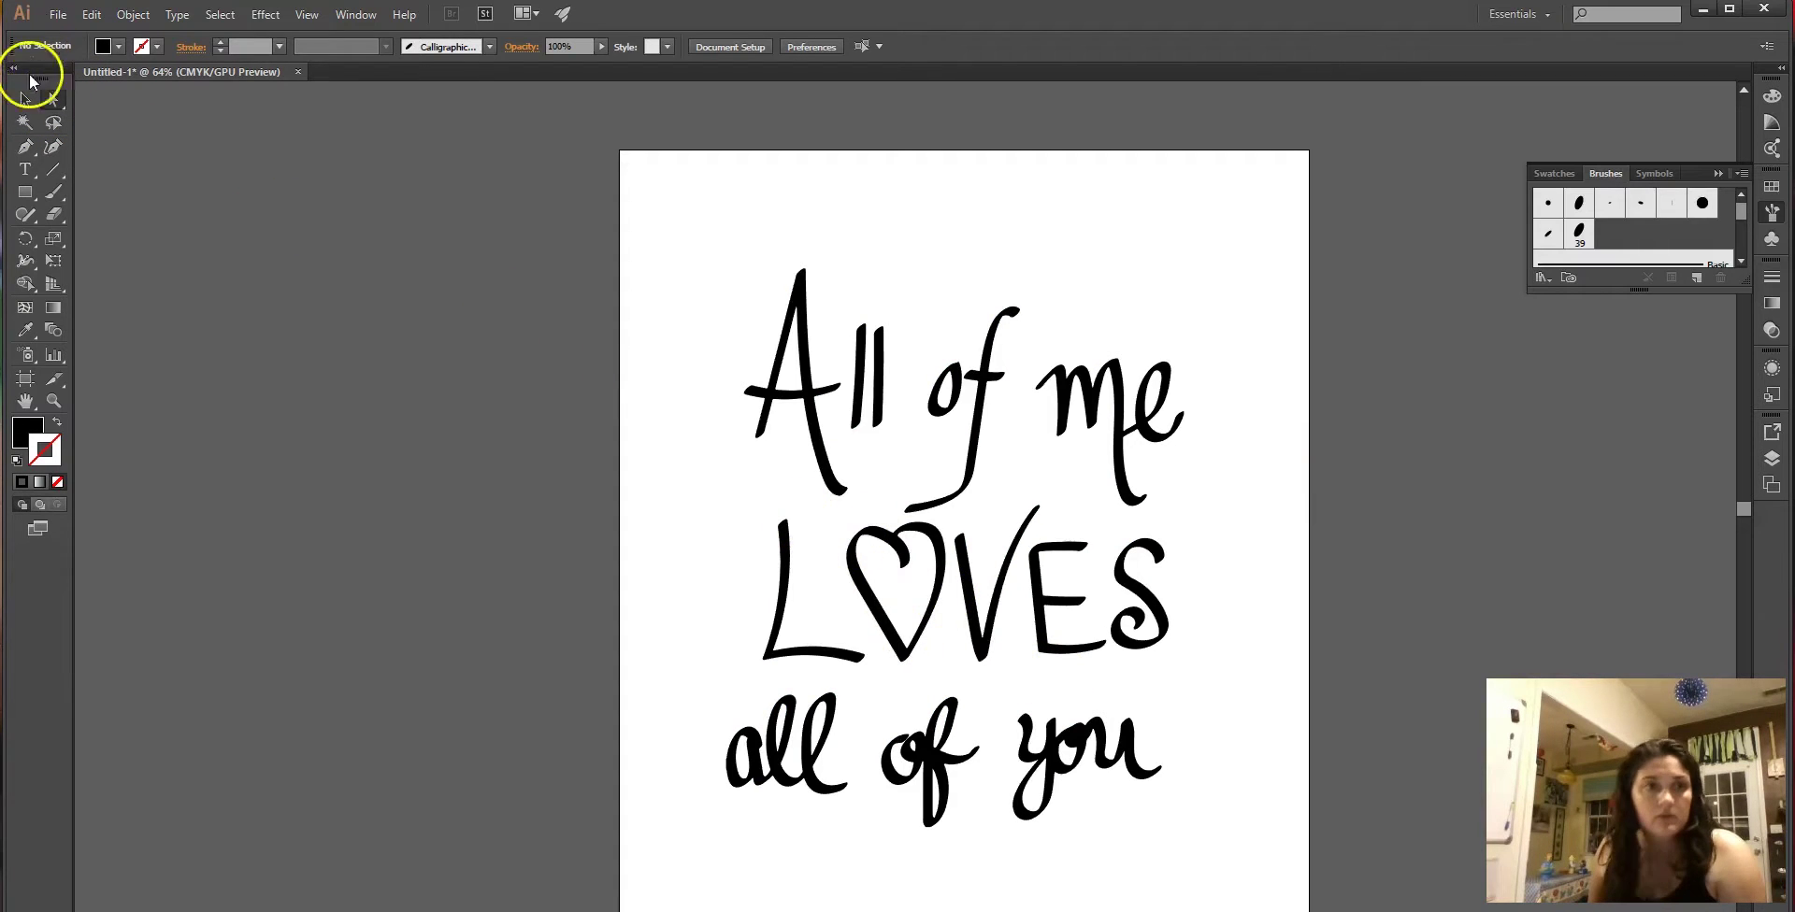
# Select only the heart in "LOVES" and turn it into one solid shape with the Pathfinder Unite mode.
pyautogui.click(25, 101)
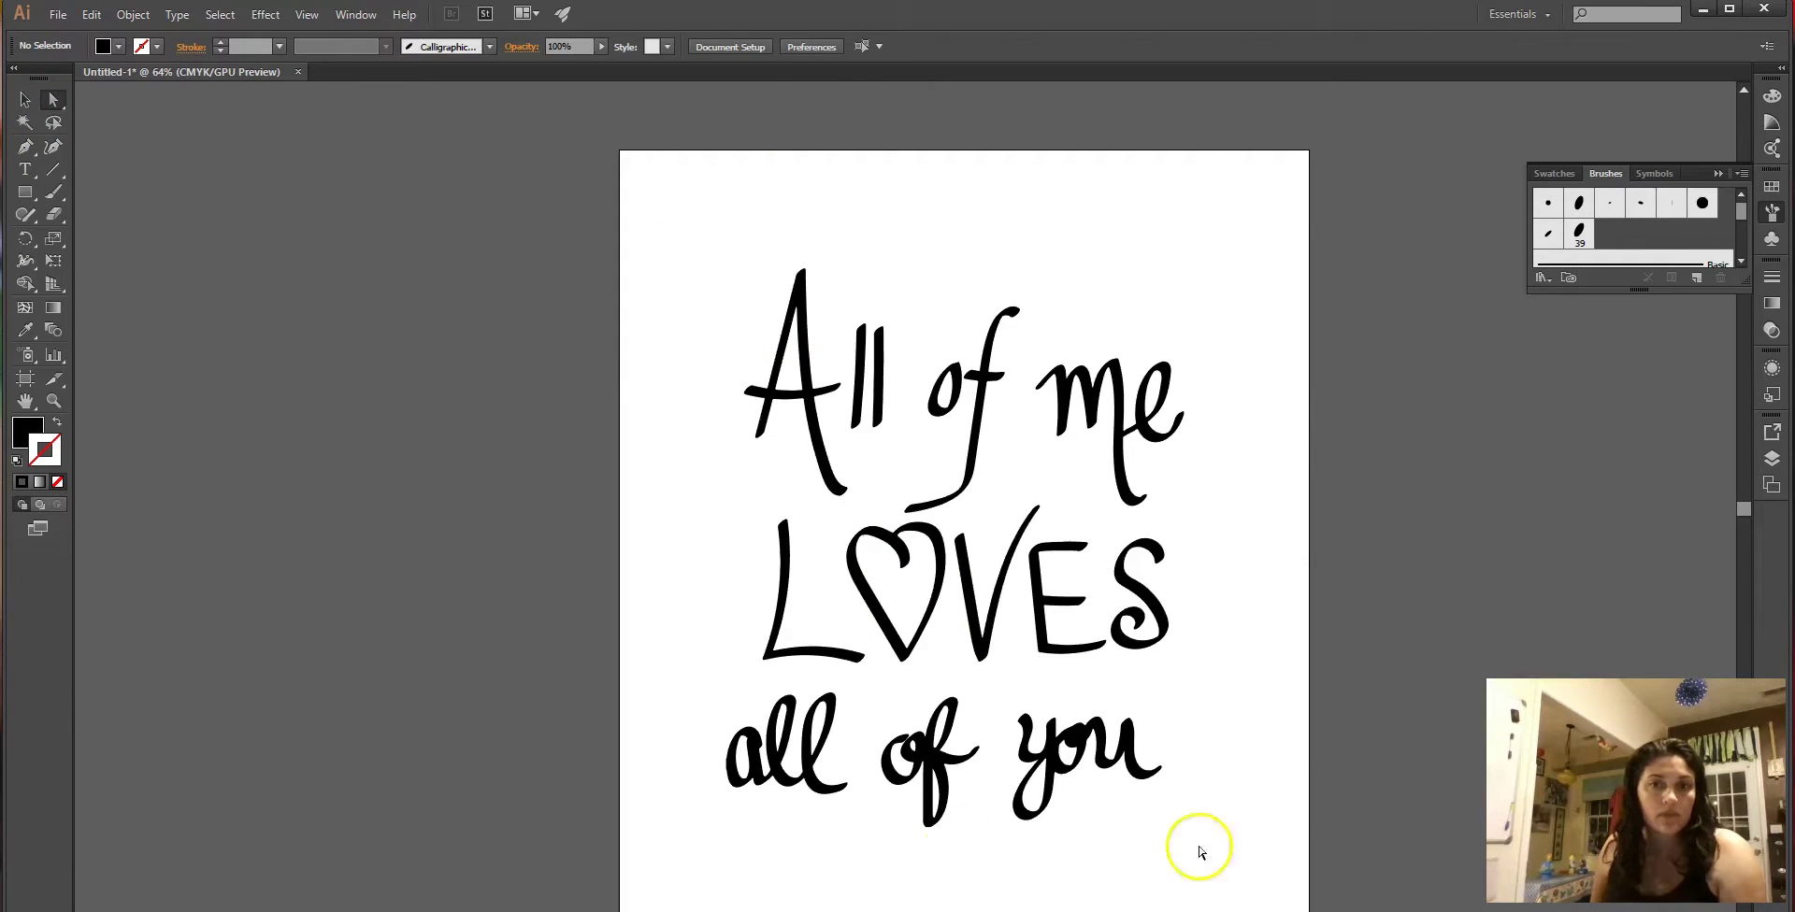
pyautogui.moveTo(835, 520); pyautogui.dragTo(930, 610)
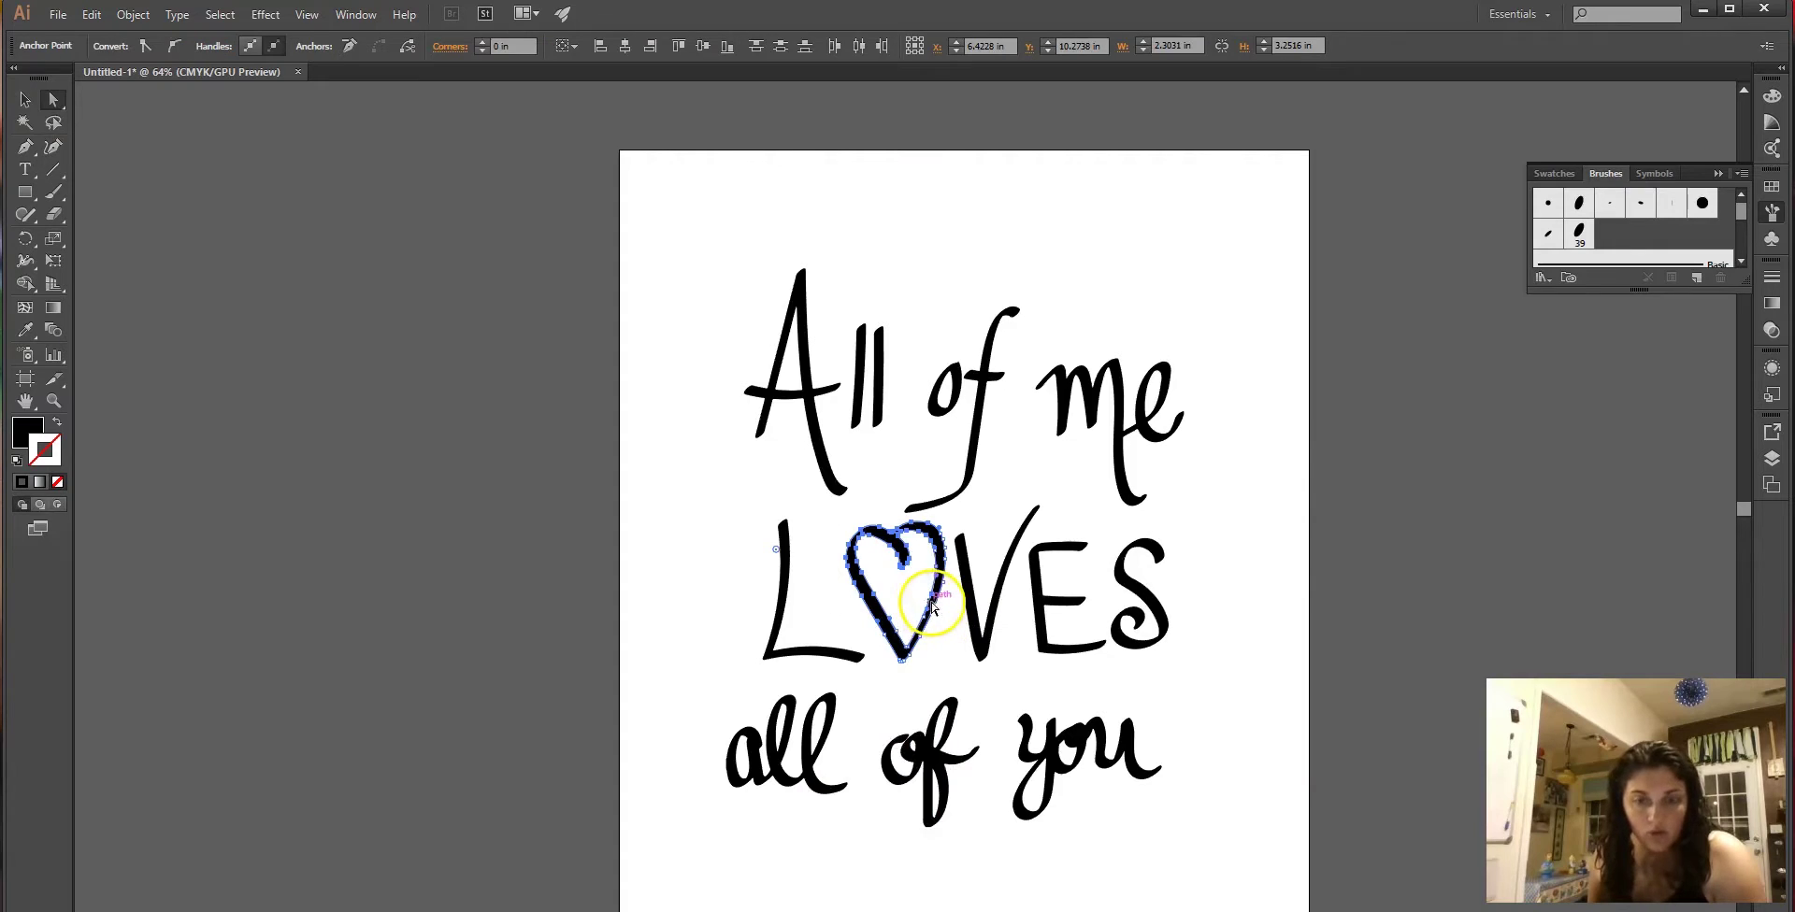
pyautogui.click(29, 446)
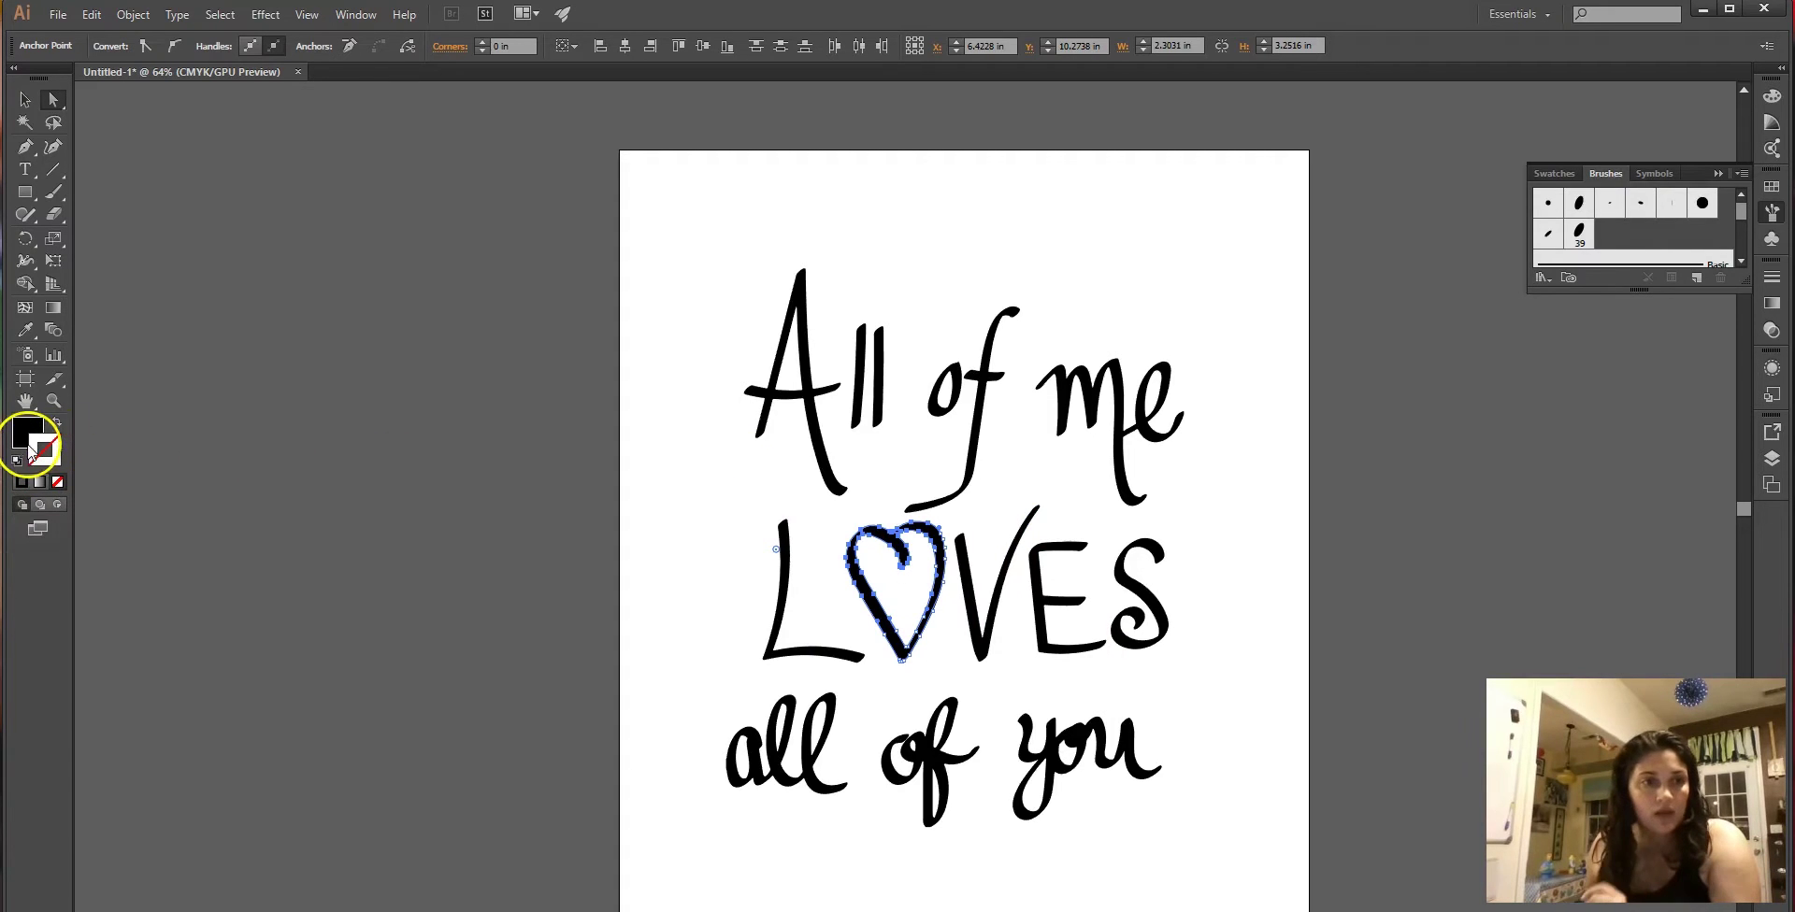
pyautogui.click(14, 434)
pyautogui.click(357, 15)
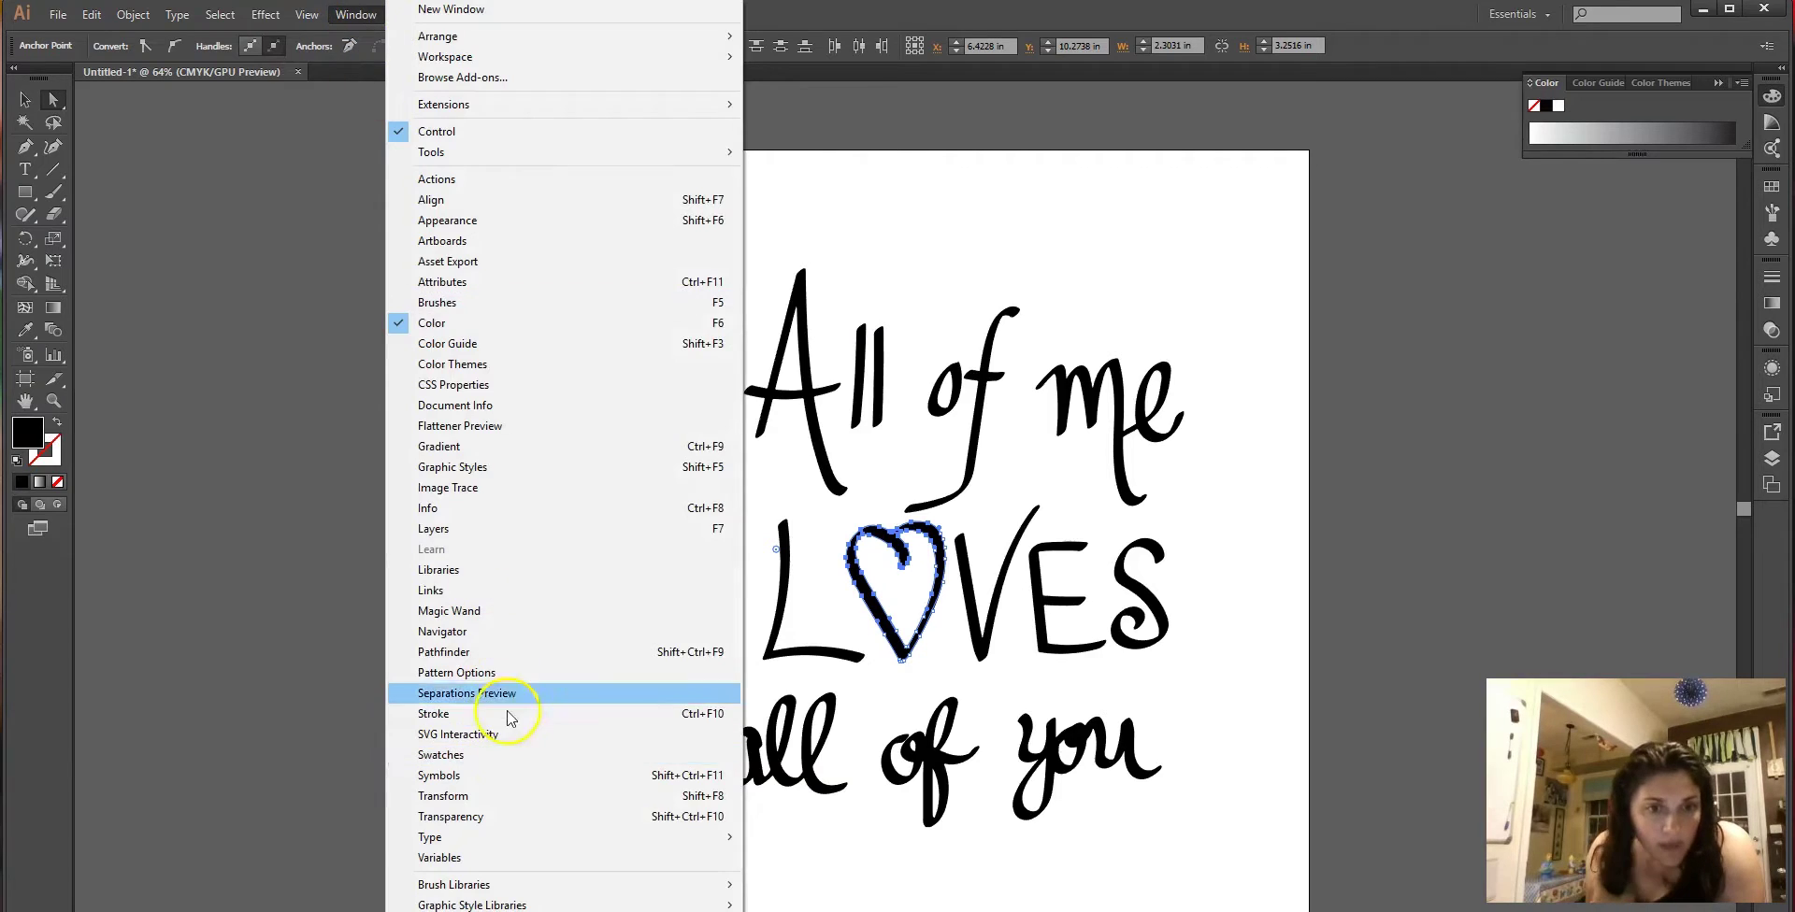
pyautogui.click(512, 651)
pyautogui.moveTo(828, 99); pyautogui.dragTo(1587, 193)
pyautogui.click(1451, 250)
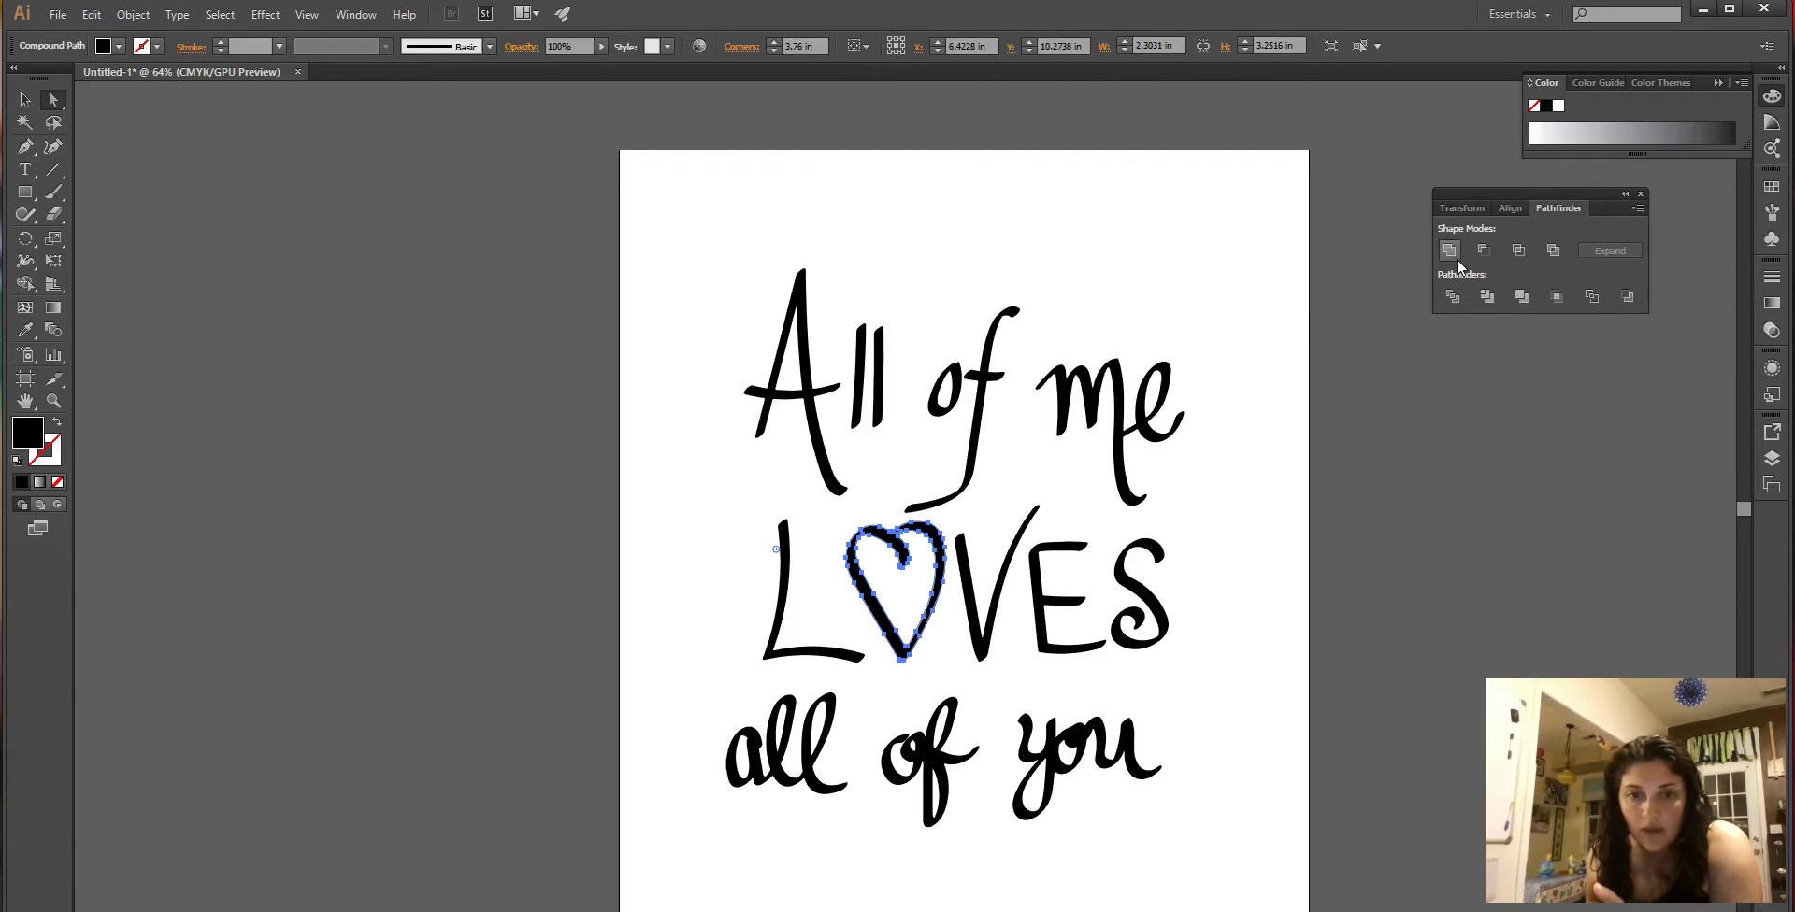
pyautogui.click(1526, 298)
pyautogui.click(1450, 251)
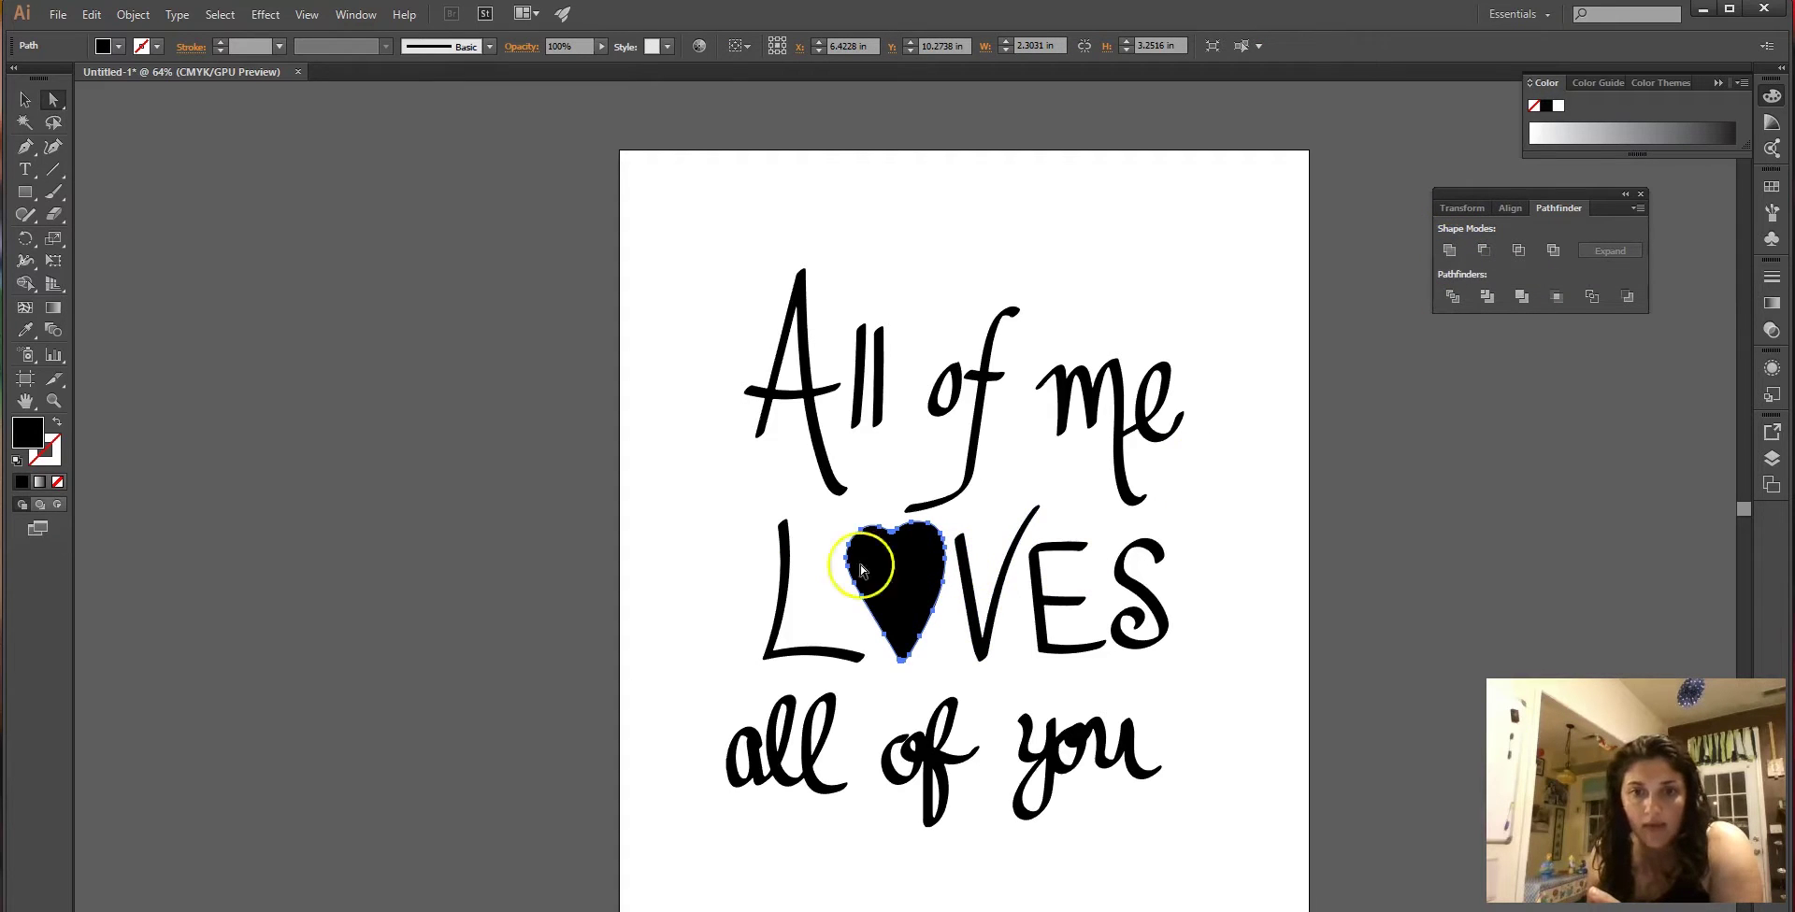
# Change the solid heart's fill to a medium grey using the colour picker.
pyautogui.doubleClick(38, 436)
pyautogui.moveTo(852, 421); pyautogui.dragTo(877, 385)
pyautogui.click(1114, 376)
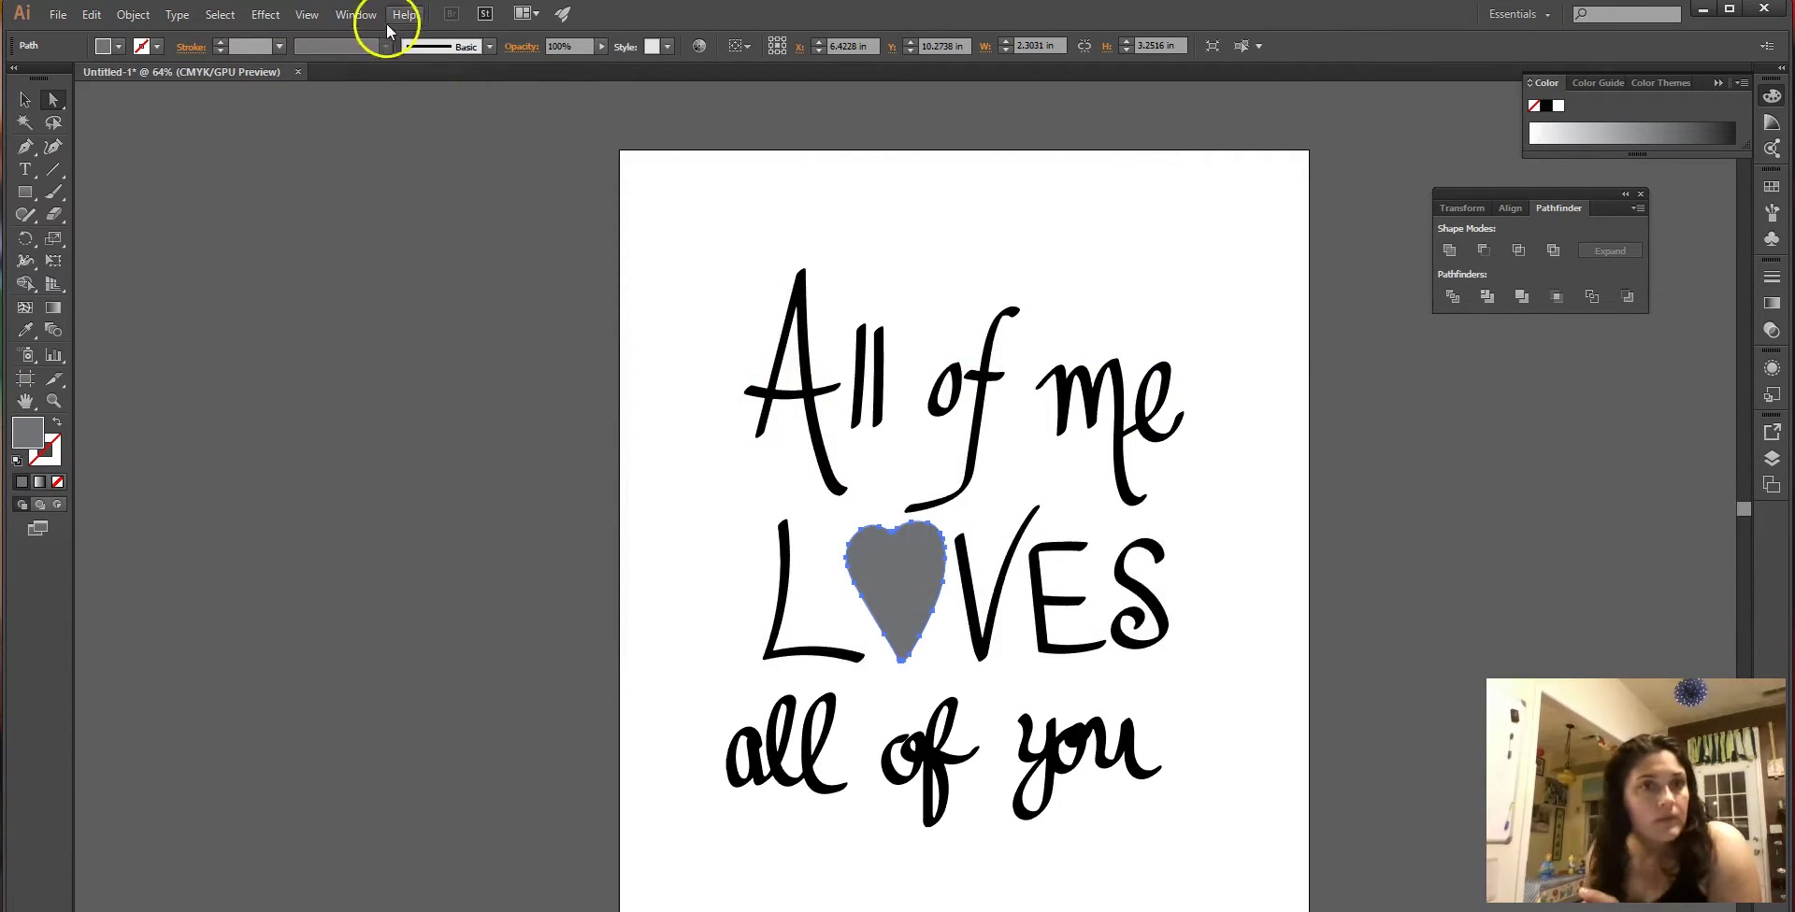
# Fill the heart with the dark red swatch and deselect the artwork.
pyautogui.click(356, 15)
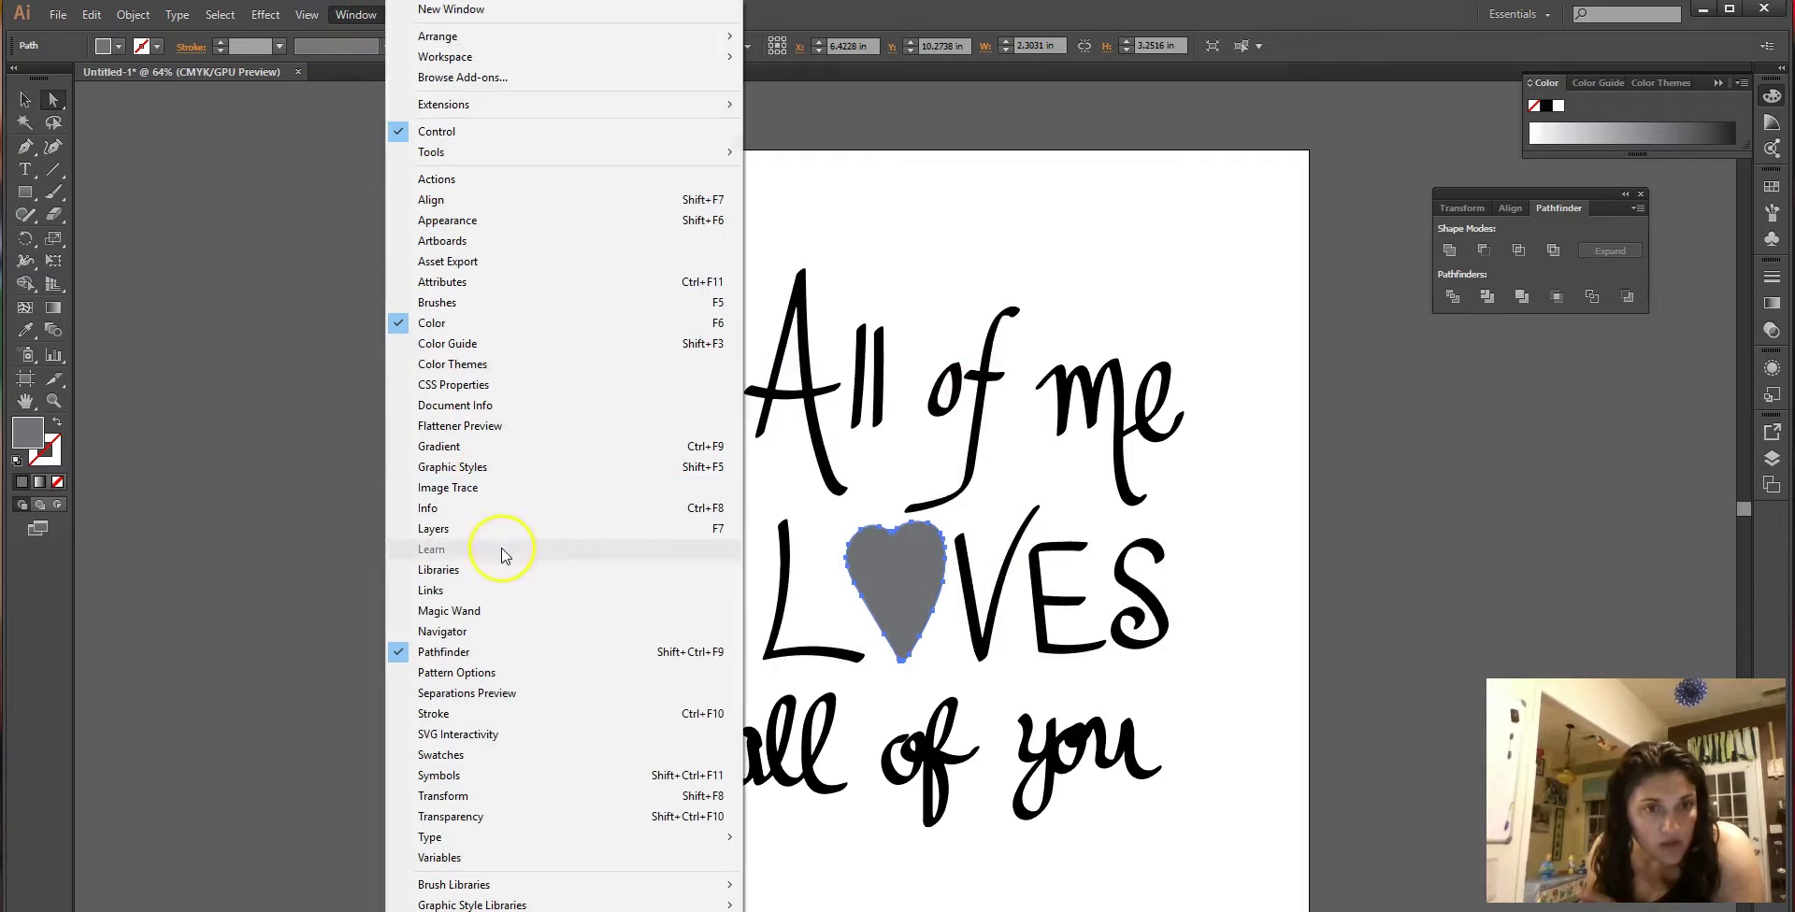
pyautogui.click(476, 755)
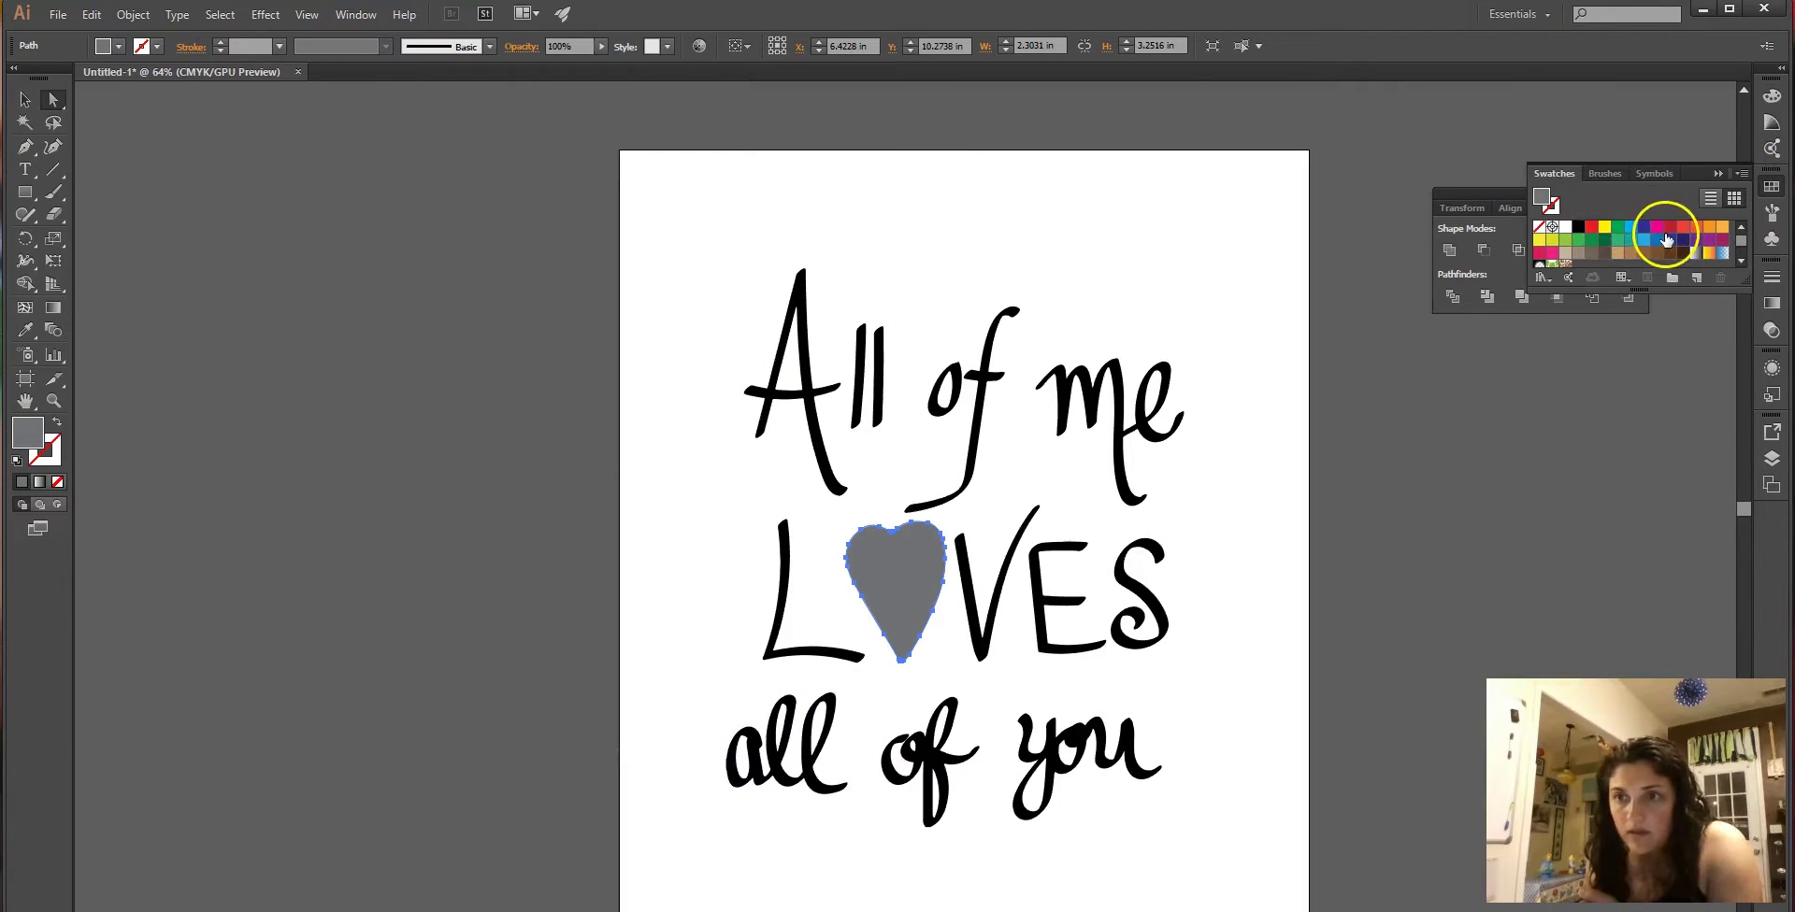
pyautogui.click(1670, 233)
pyautogui.click(24, 99)
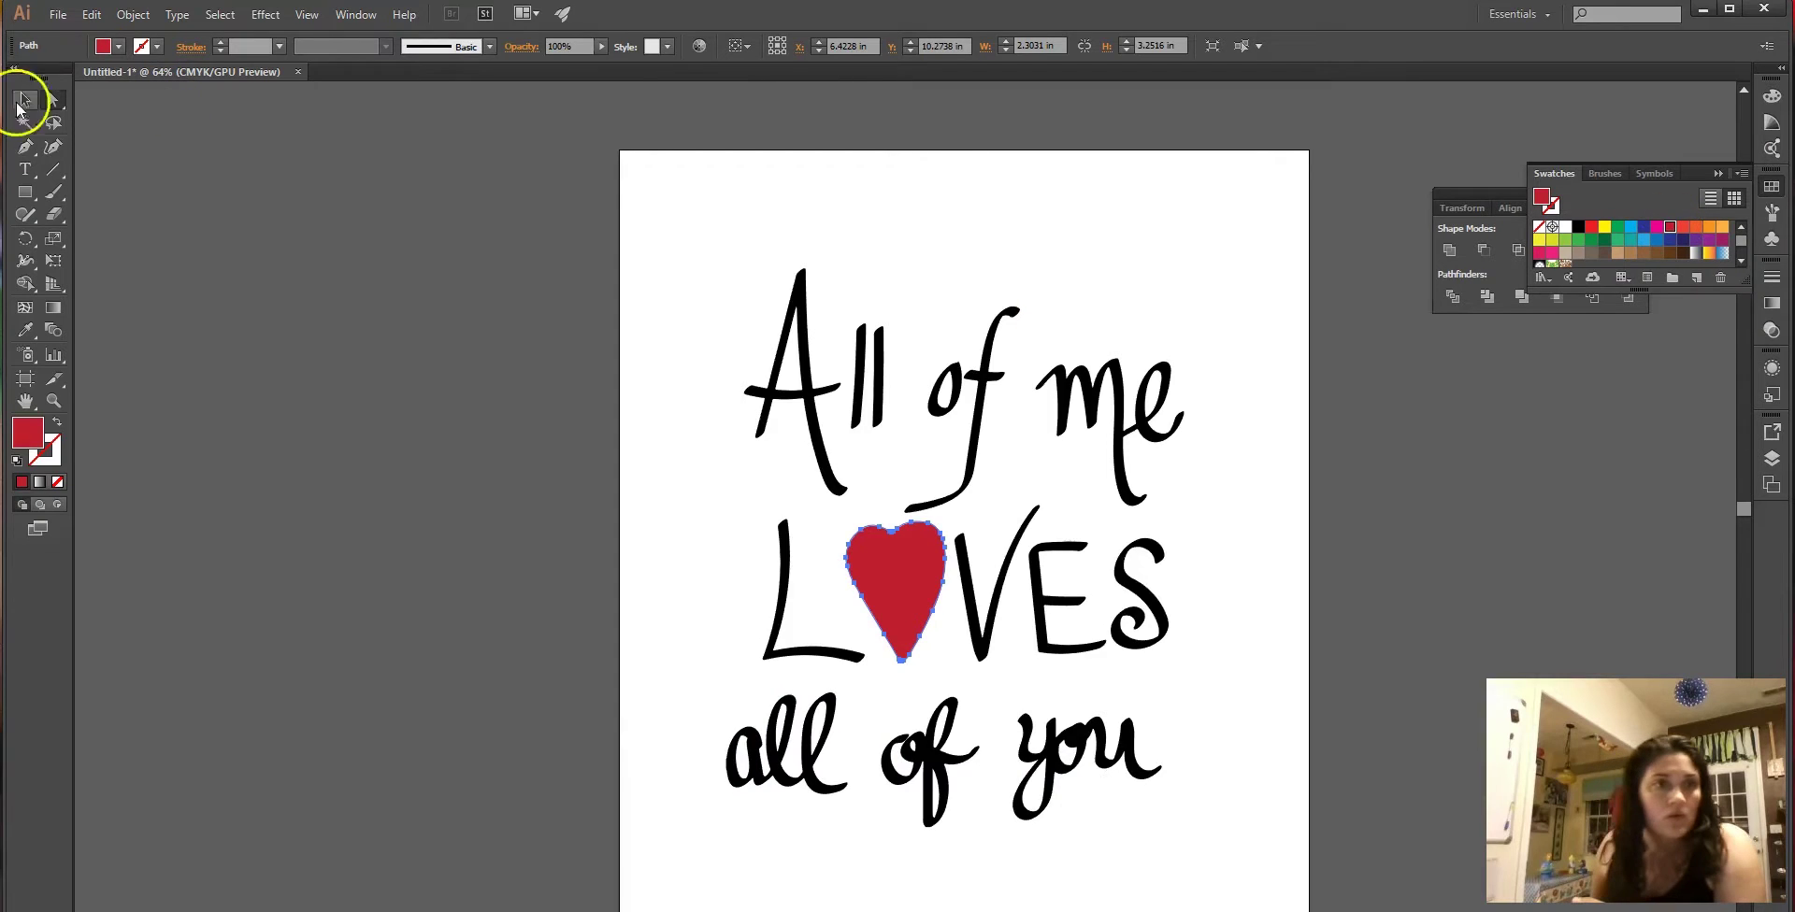
pyautogui.click(418, 269)
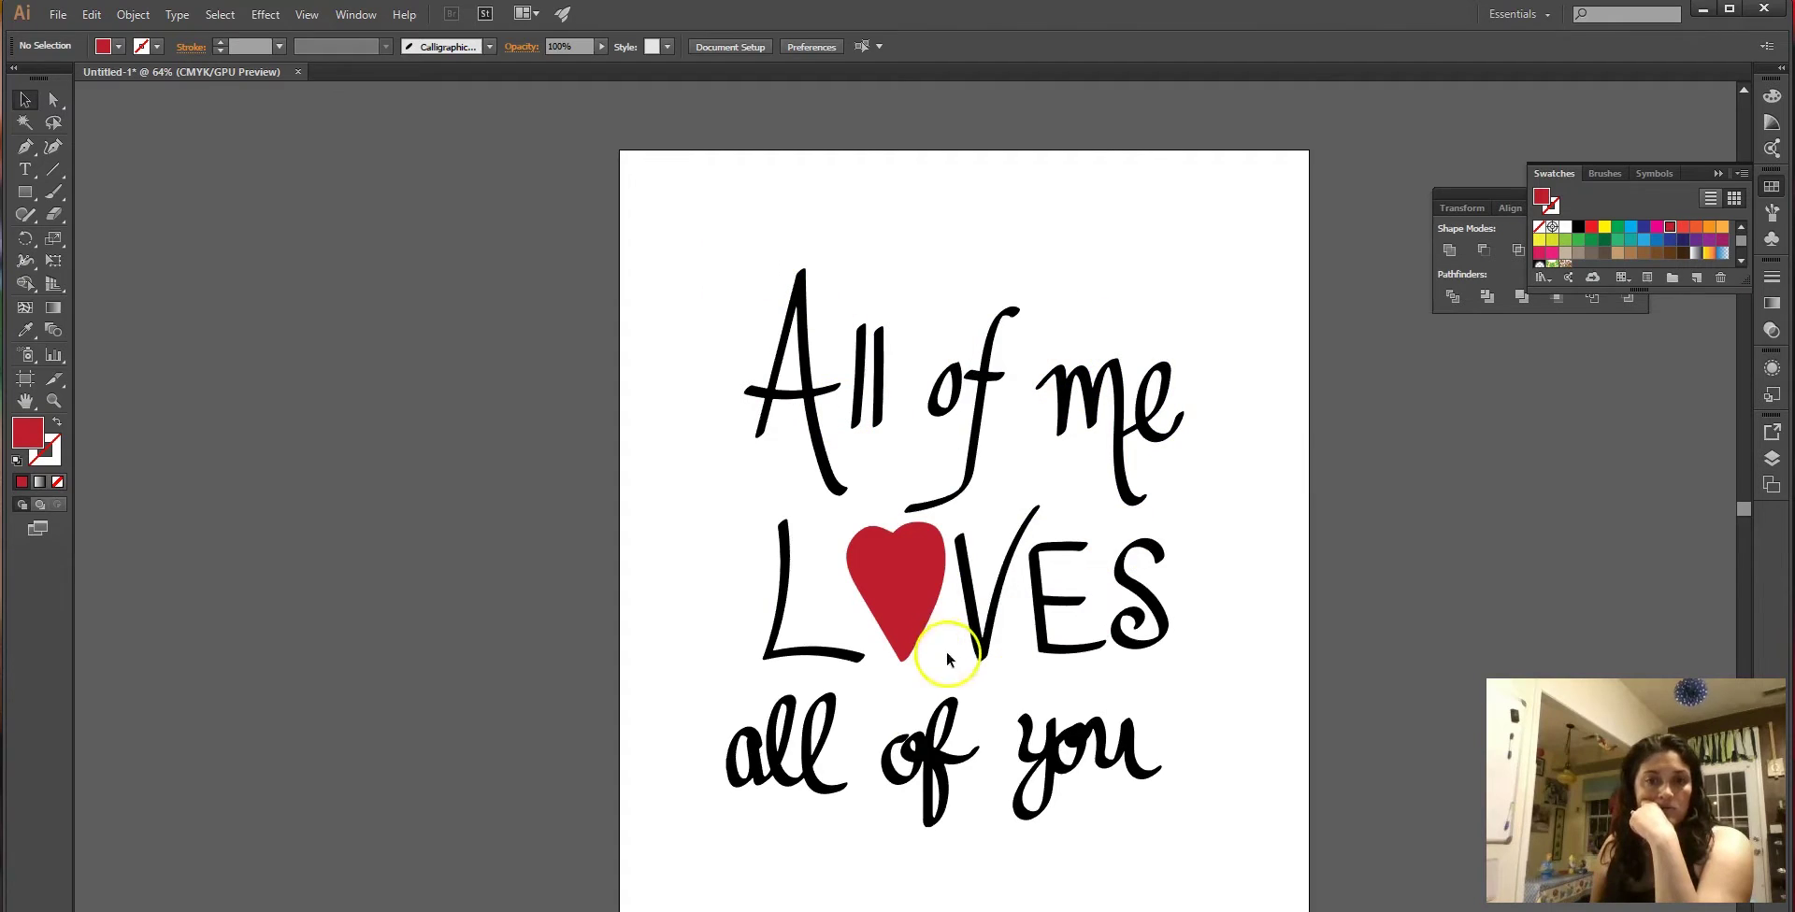
pyautogui.click(922, 576)
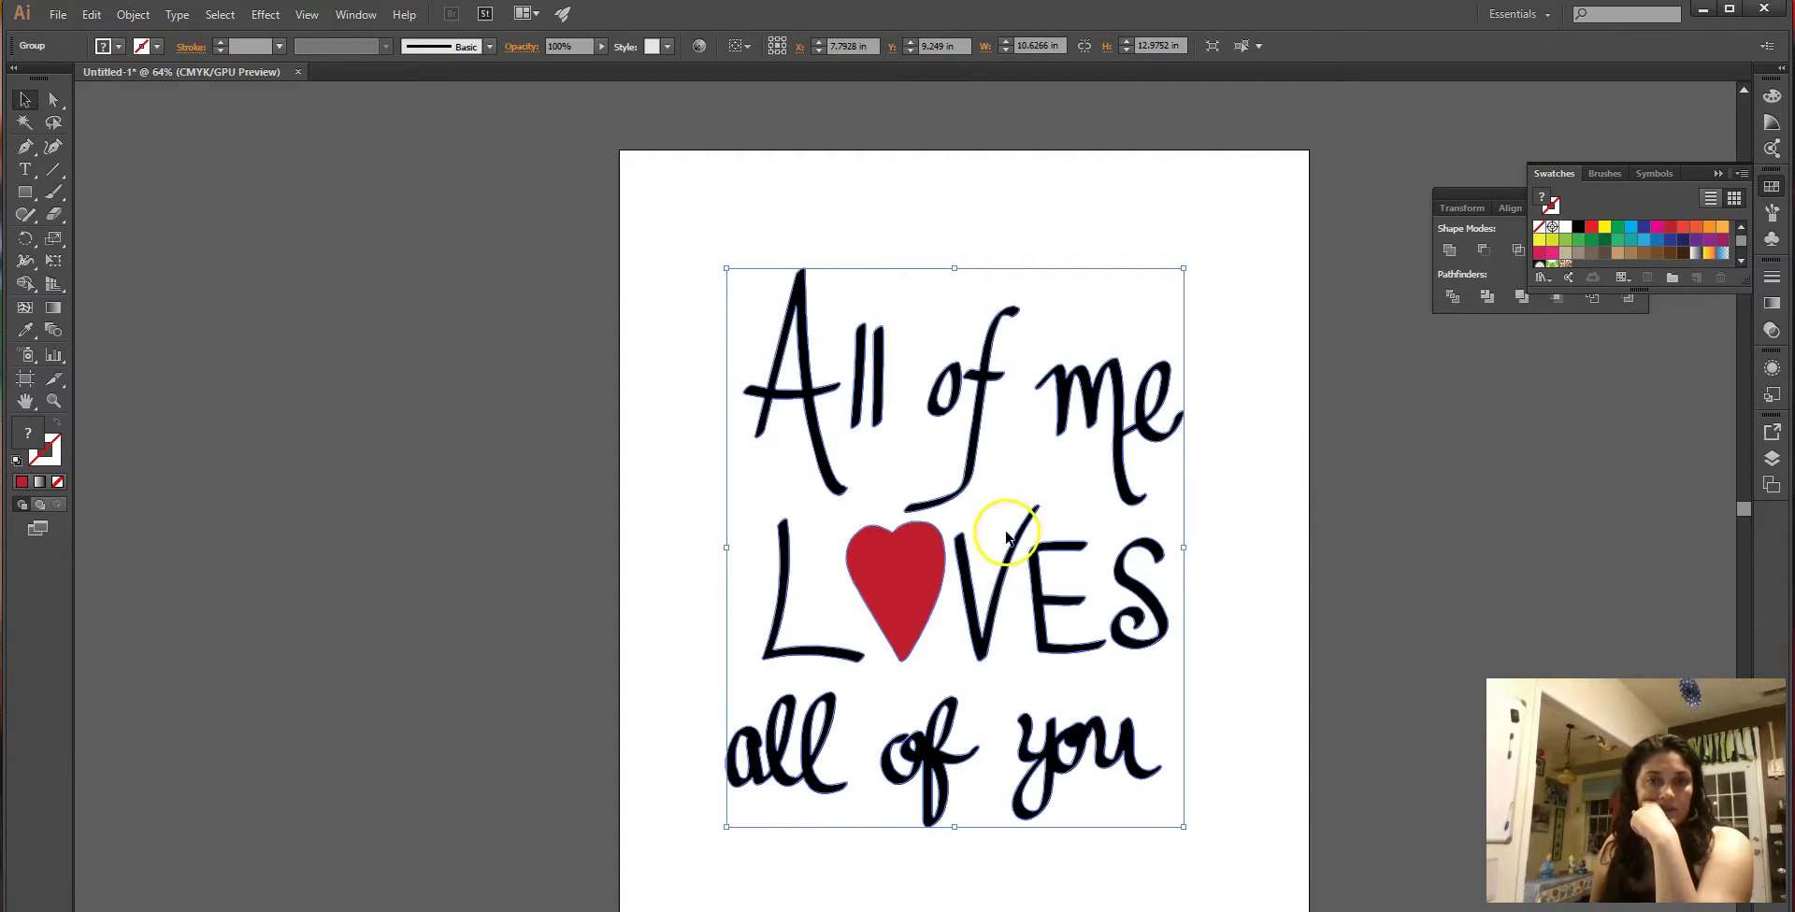
pyautogui.click(589, 474)
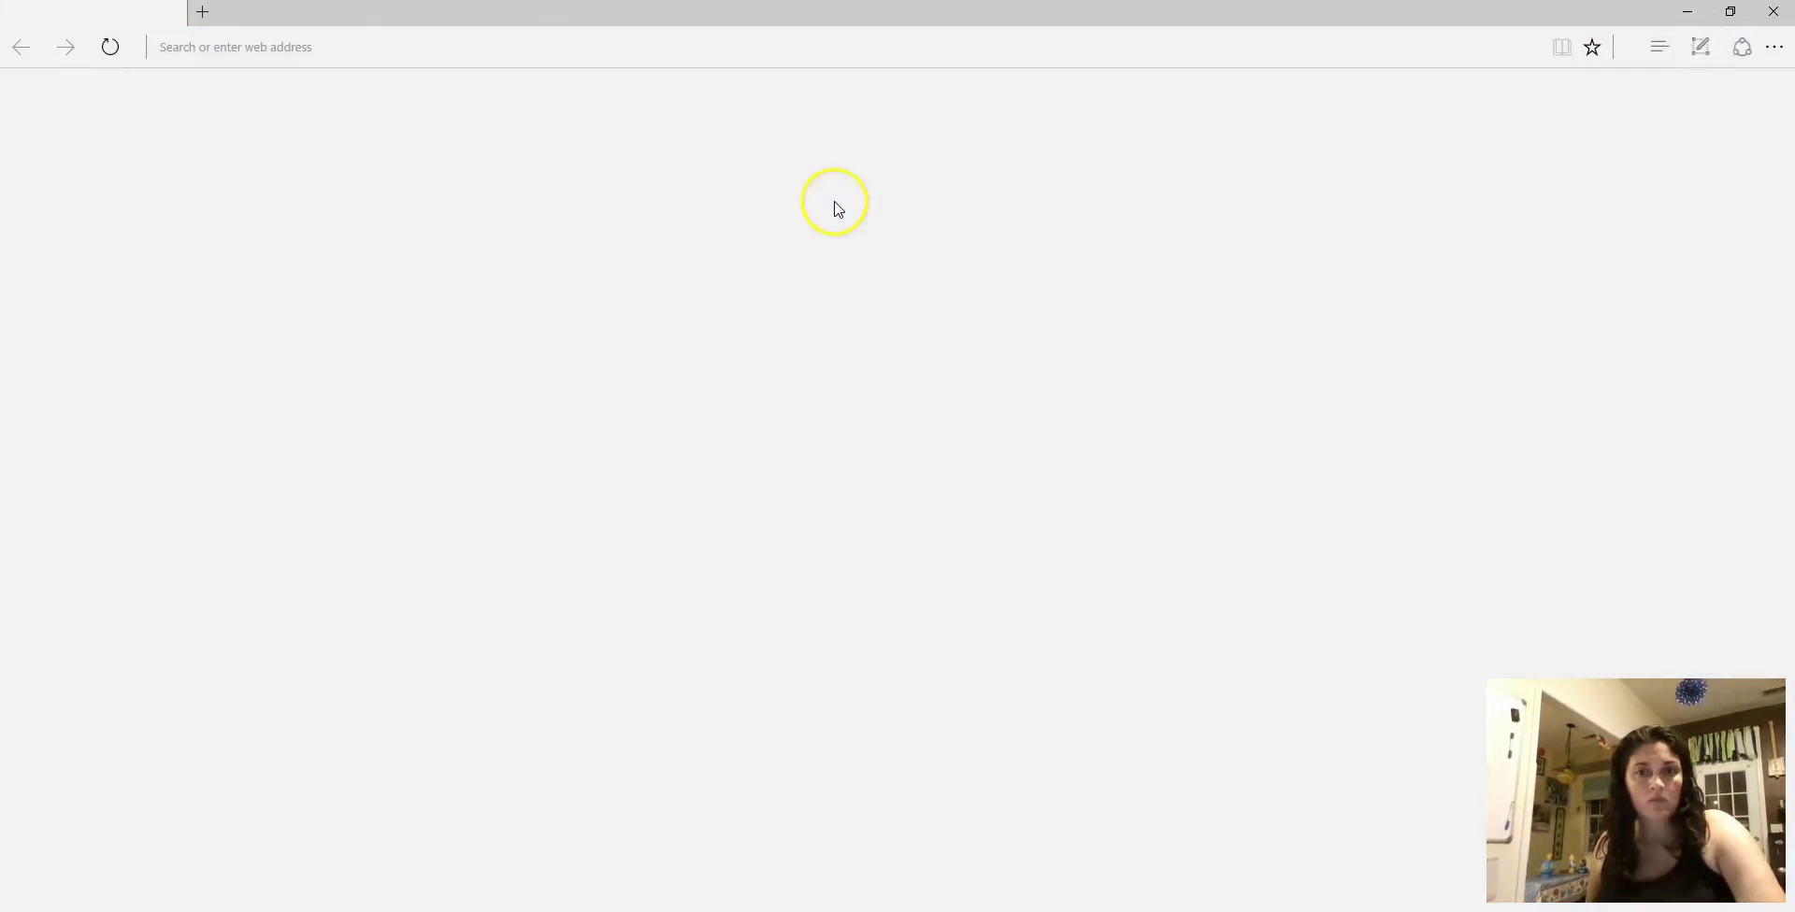
# Switch to the web browser and load google.com.
pyautogui.click(234, 56)
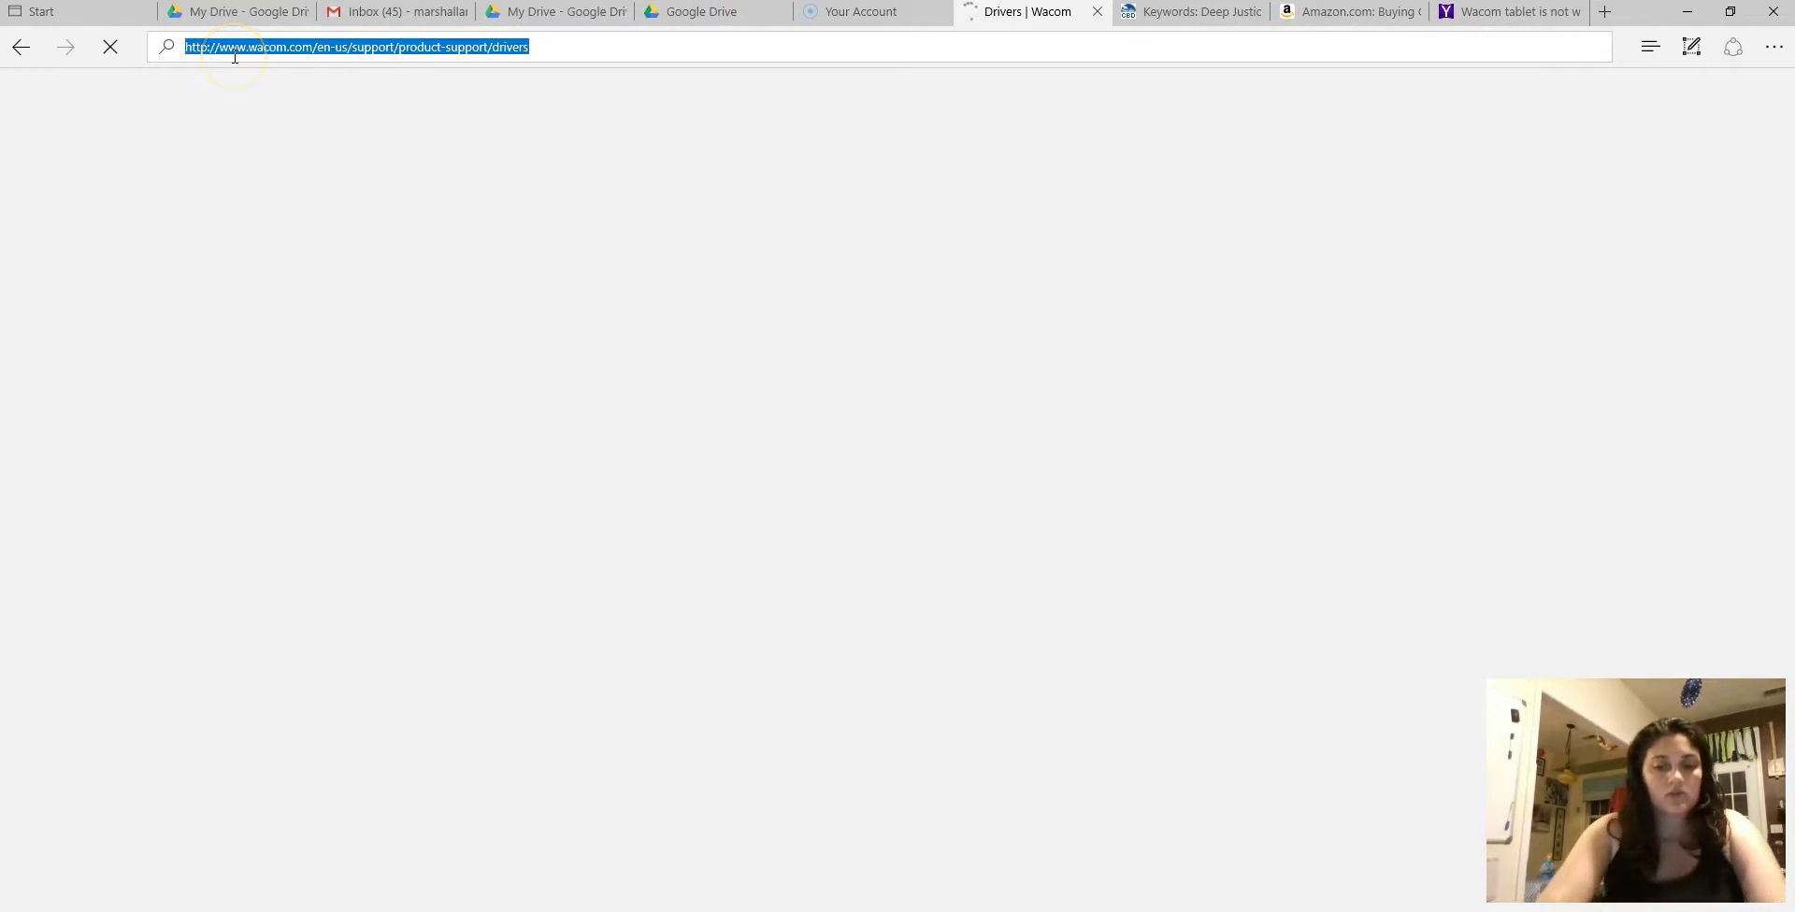
pyautogui.write('google.')
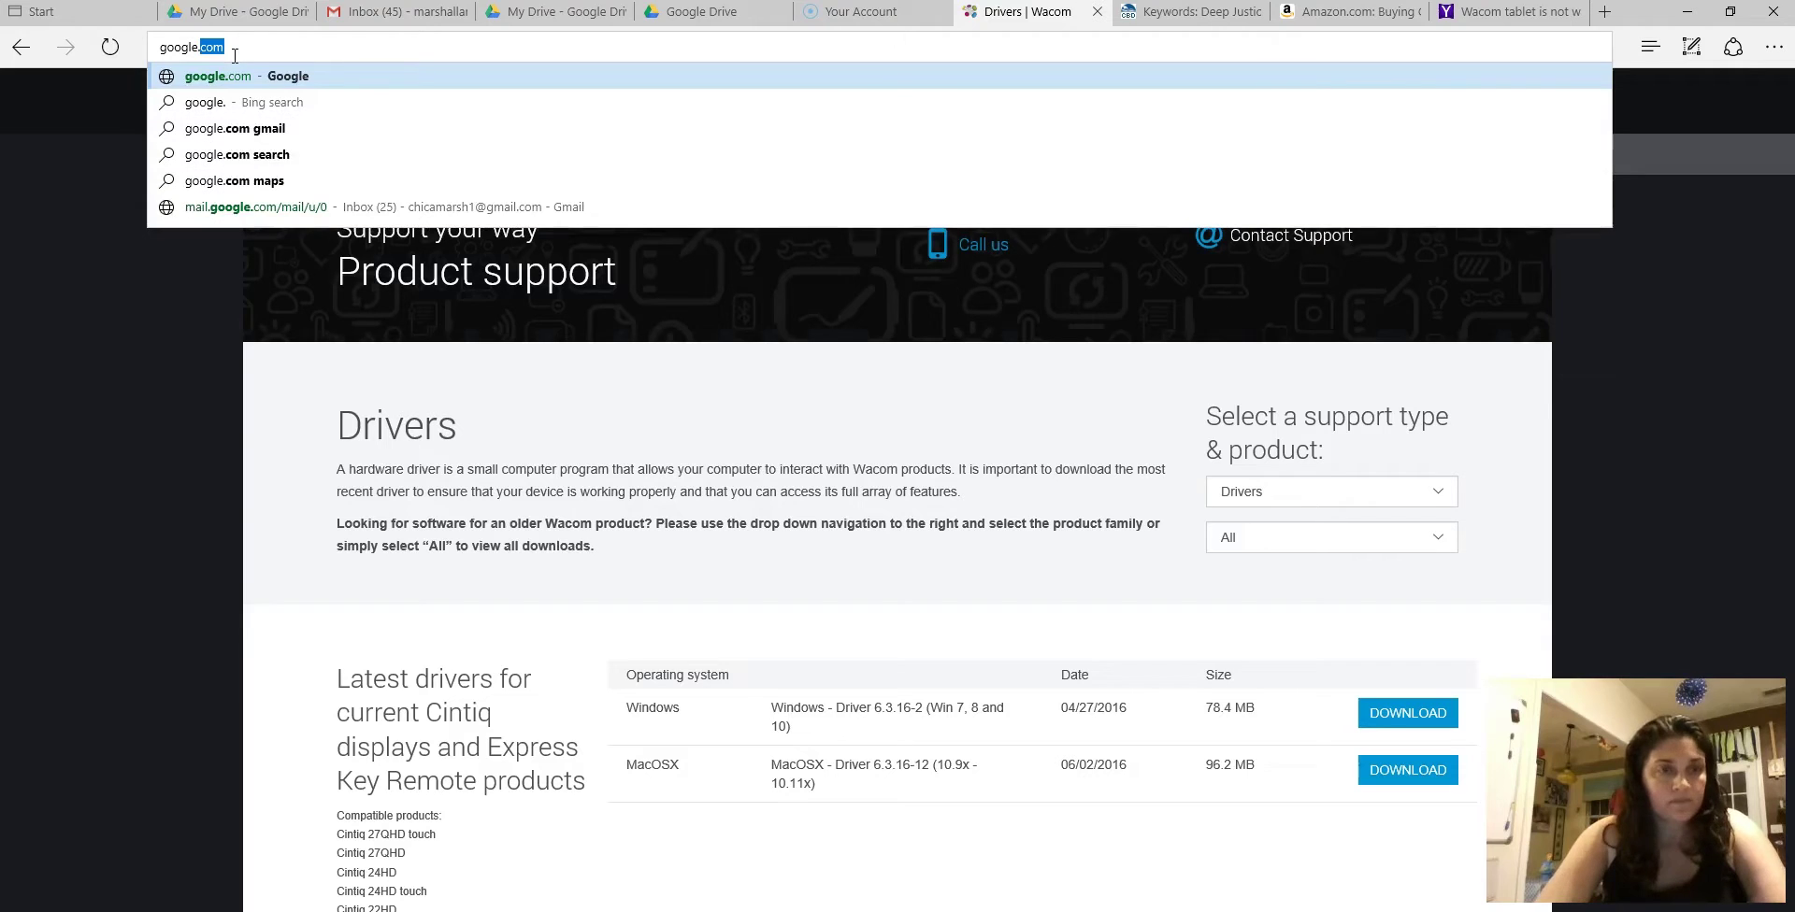
pyautogui.write('cl')
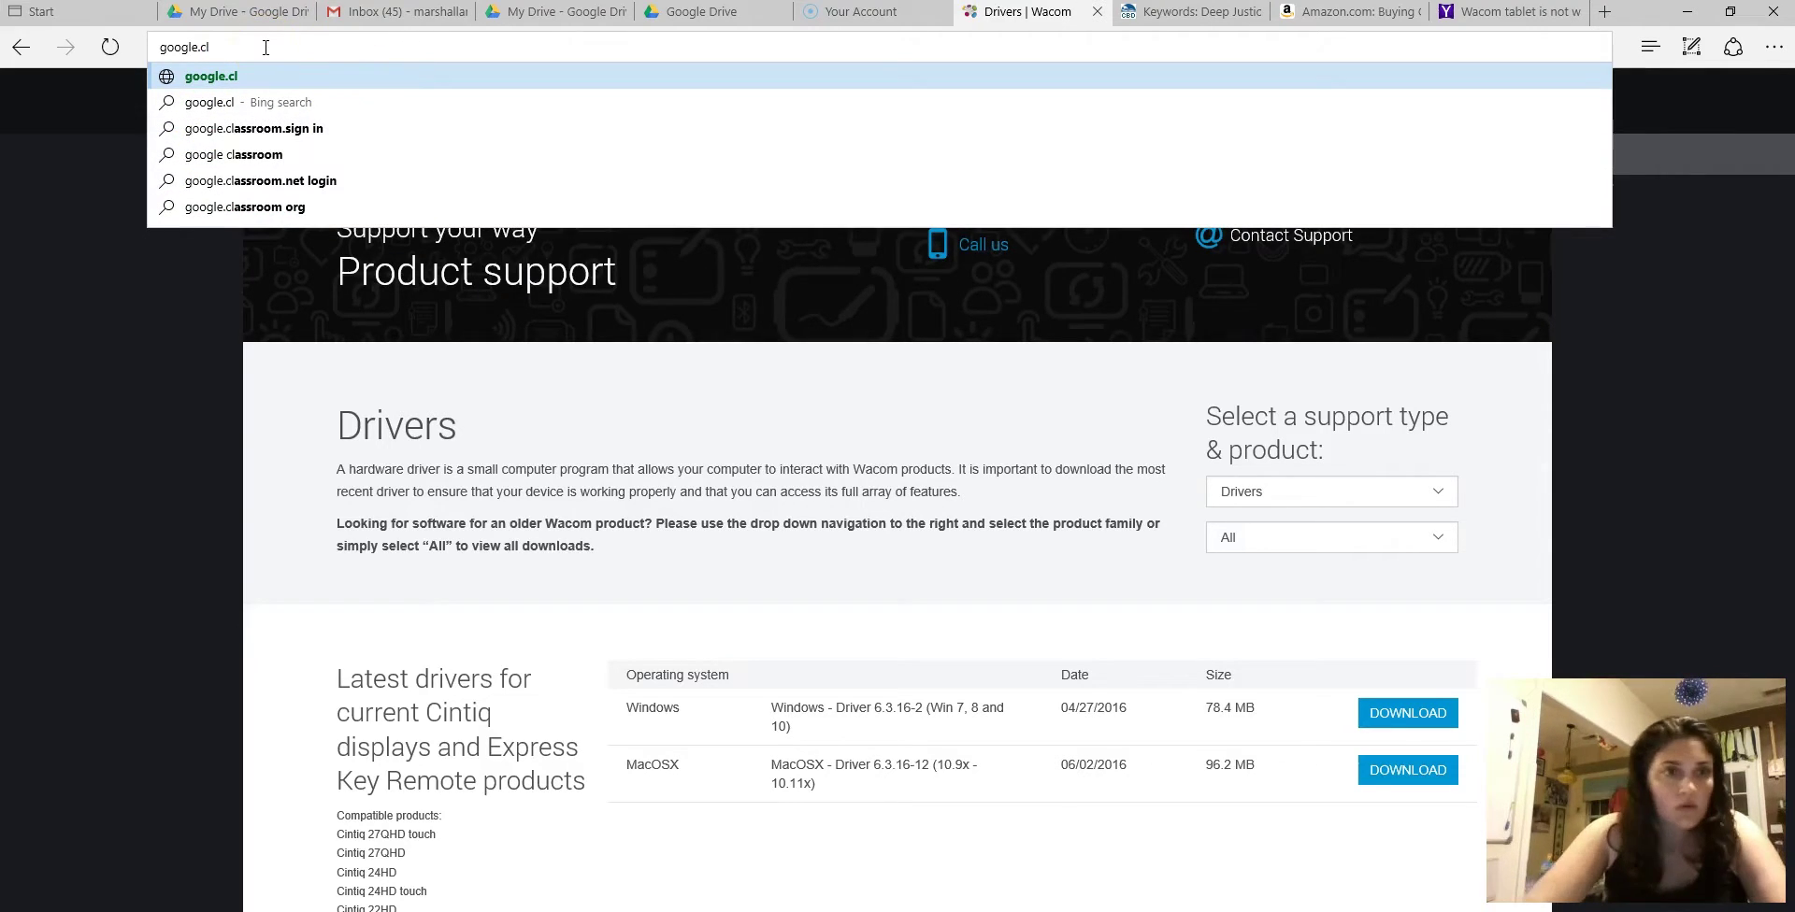
pyautogui.press('BackSpace')
pyautogui.write('om')
pyautogui.press('Return')
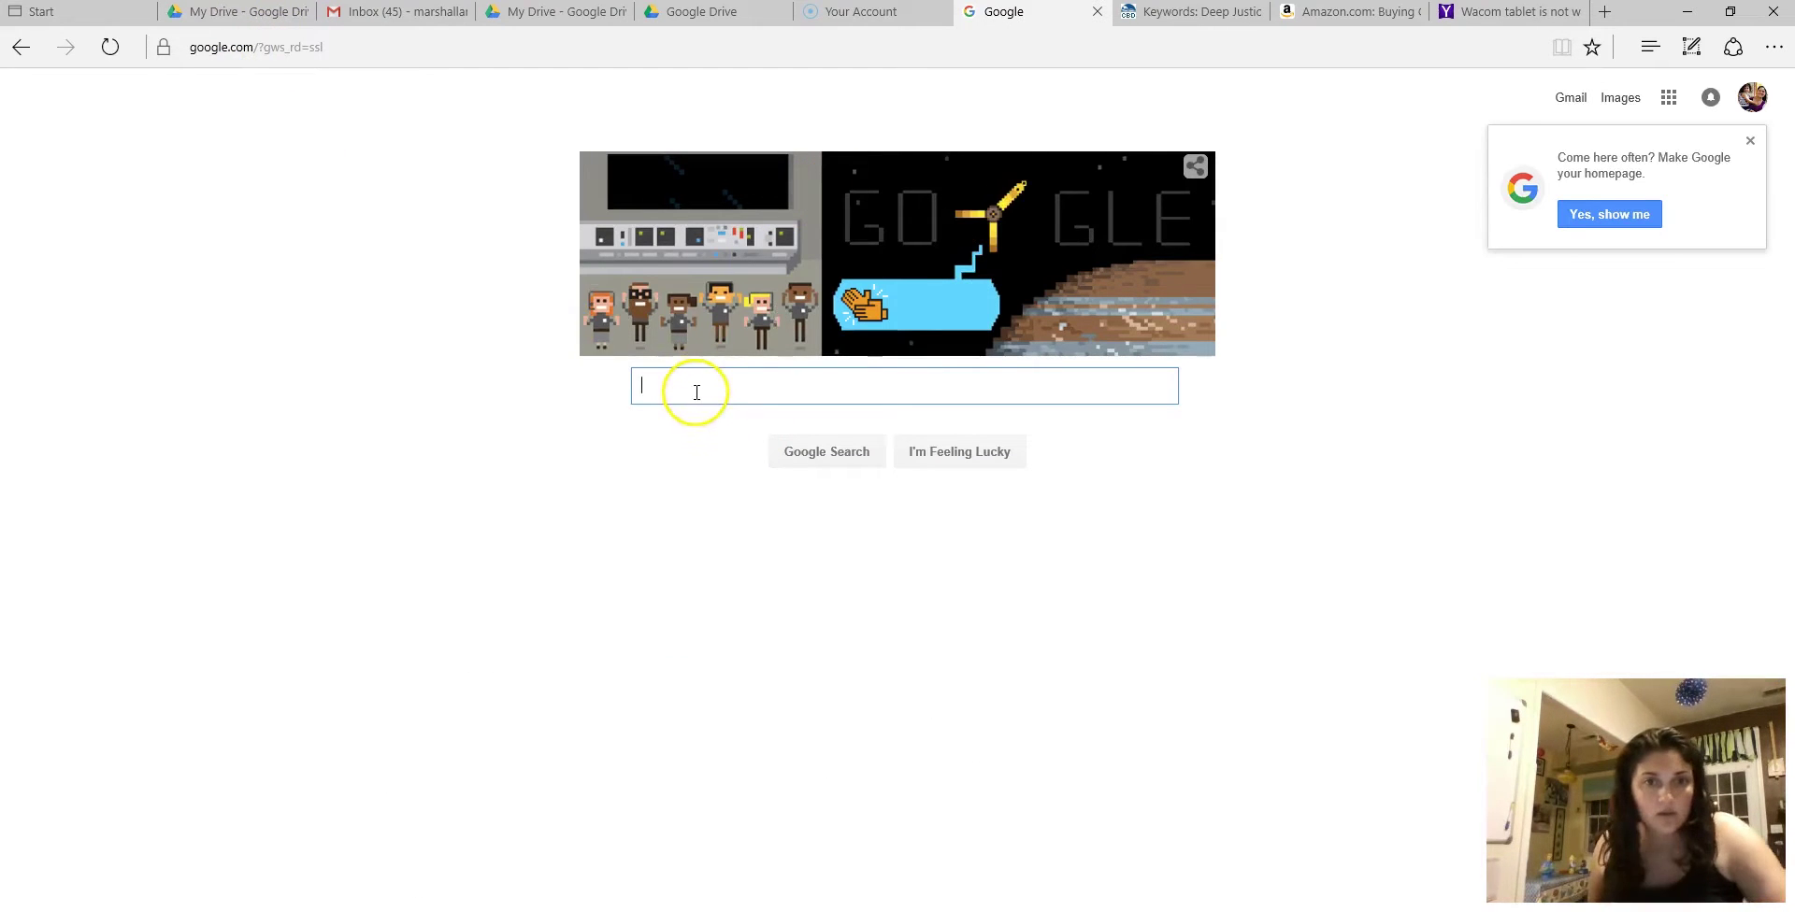
# Search Google Images for "watercolor" and restrict the usage rights to Labeled for reuse.
pyautogui.write('watercolor')
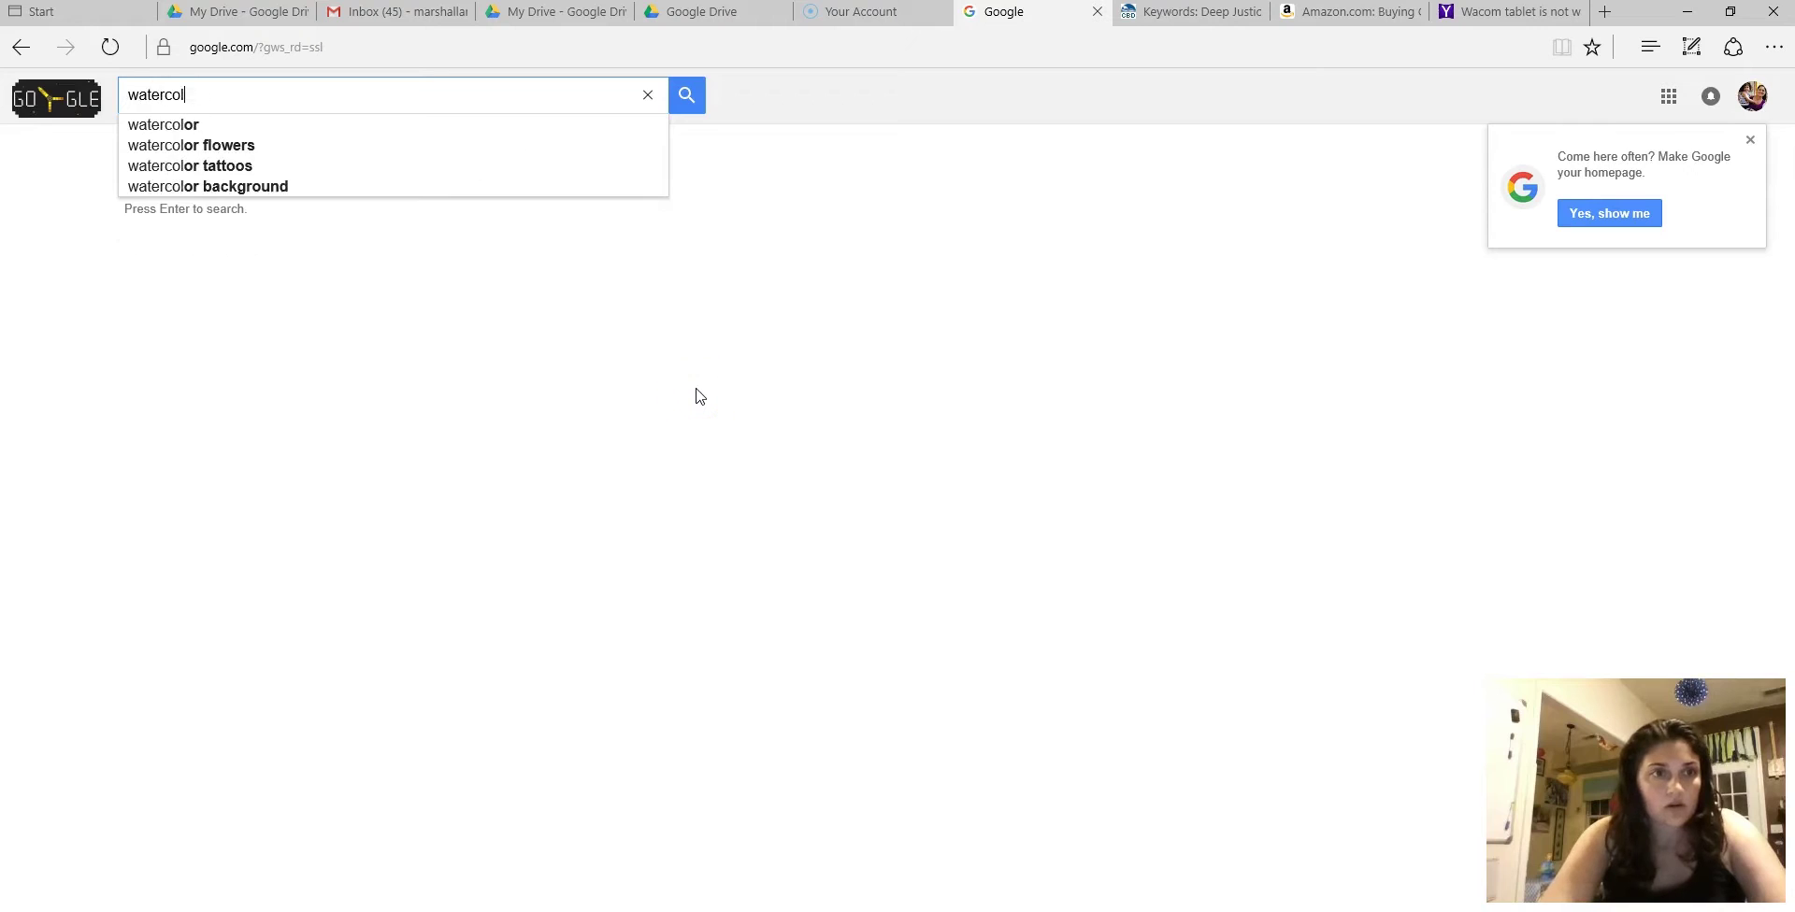
pyautogui.press('Return')
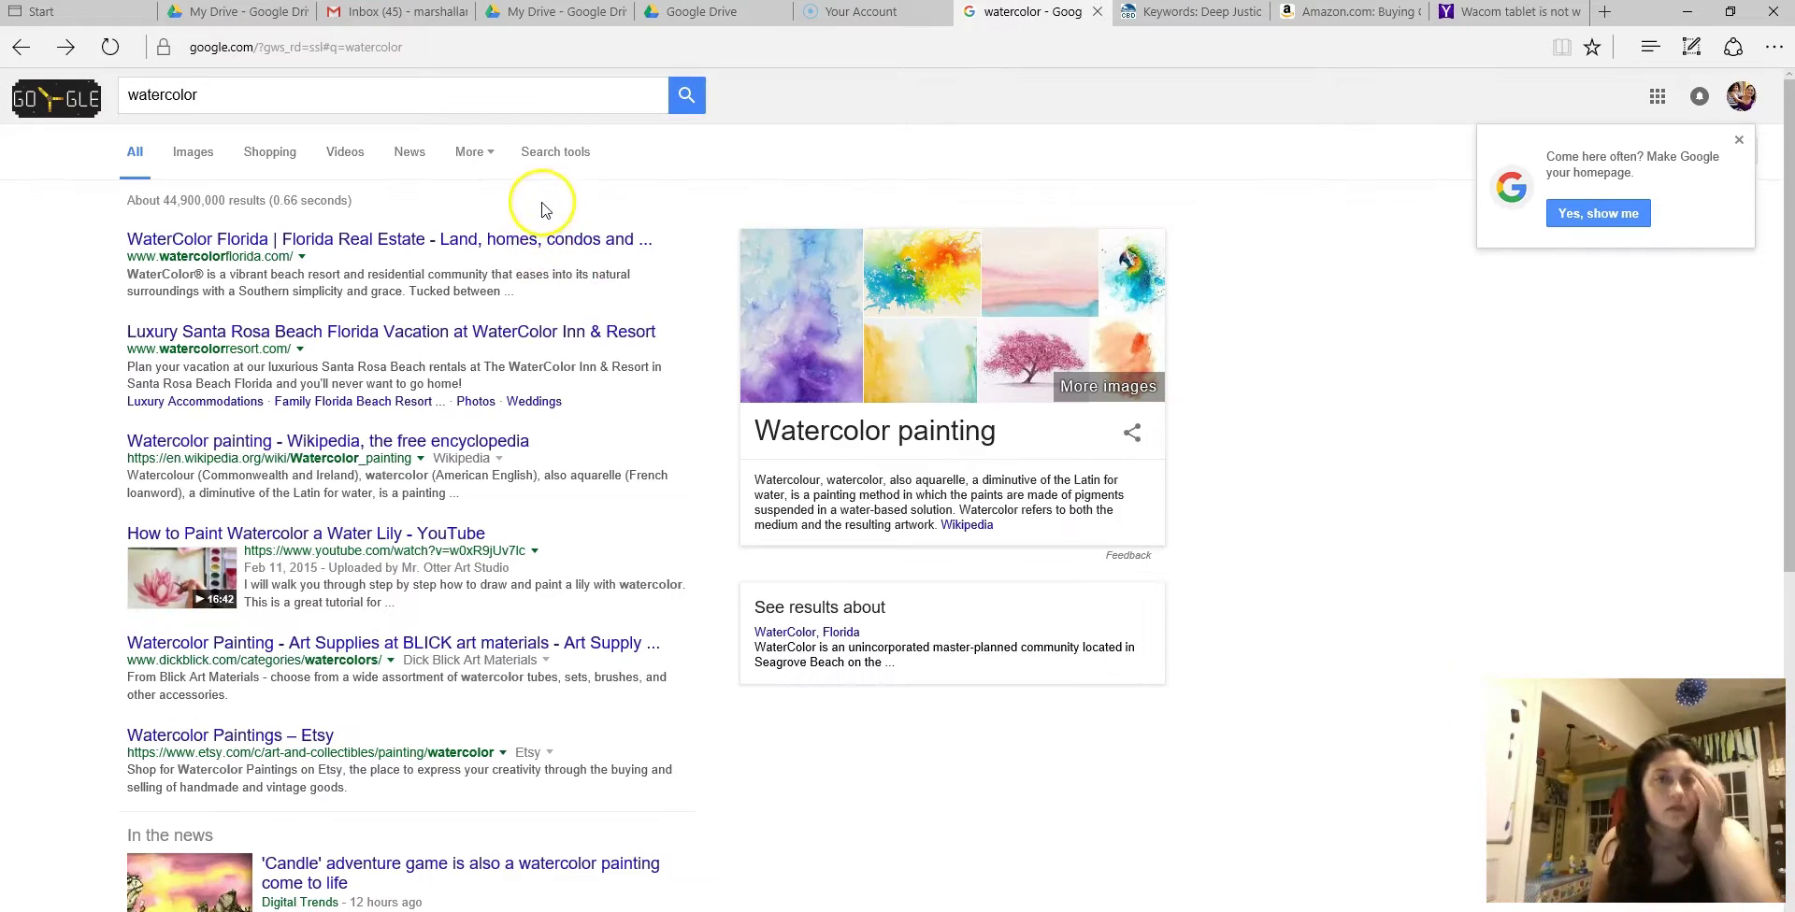
pyautogui.click(209, 155)
pyautogui.click(515, 154)
pyautogui.click(546, 203)
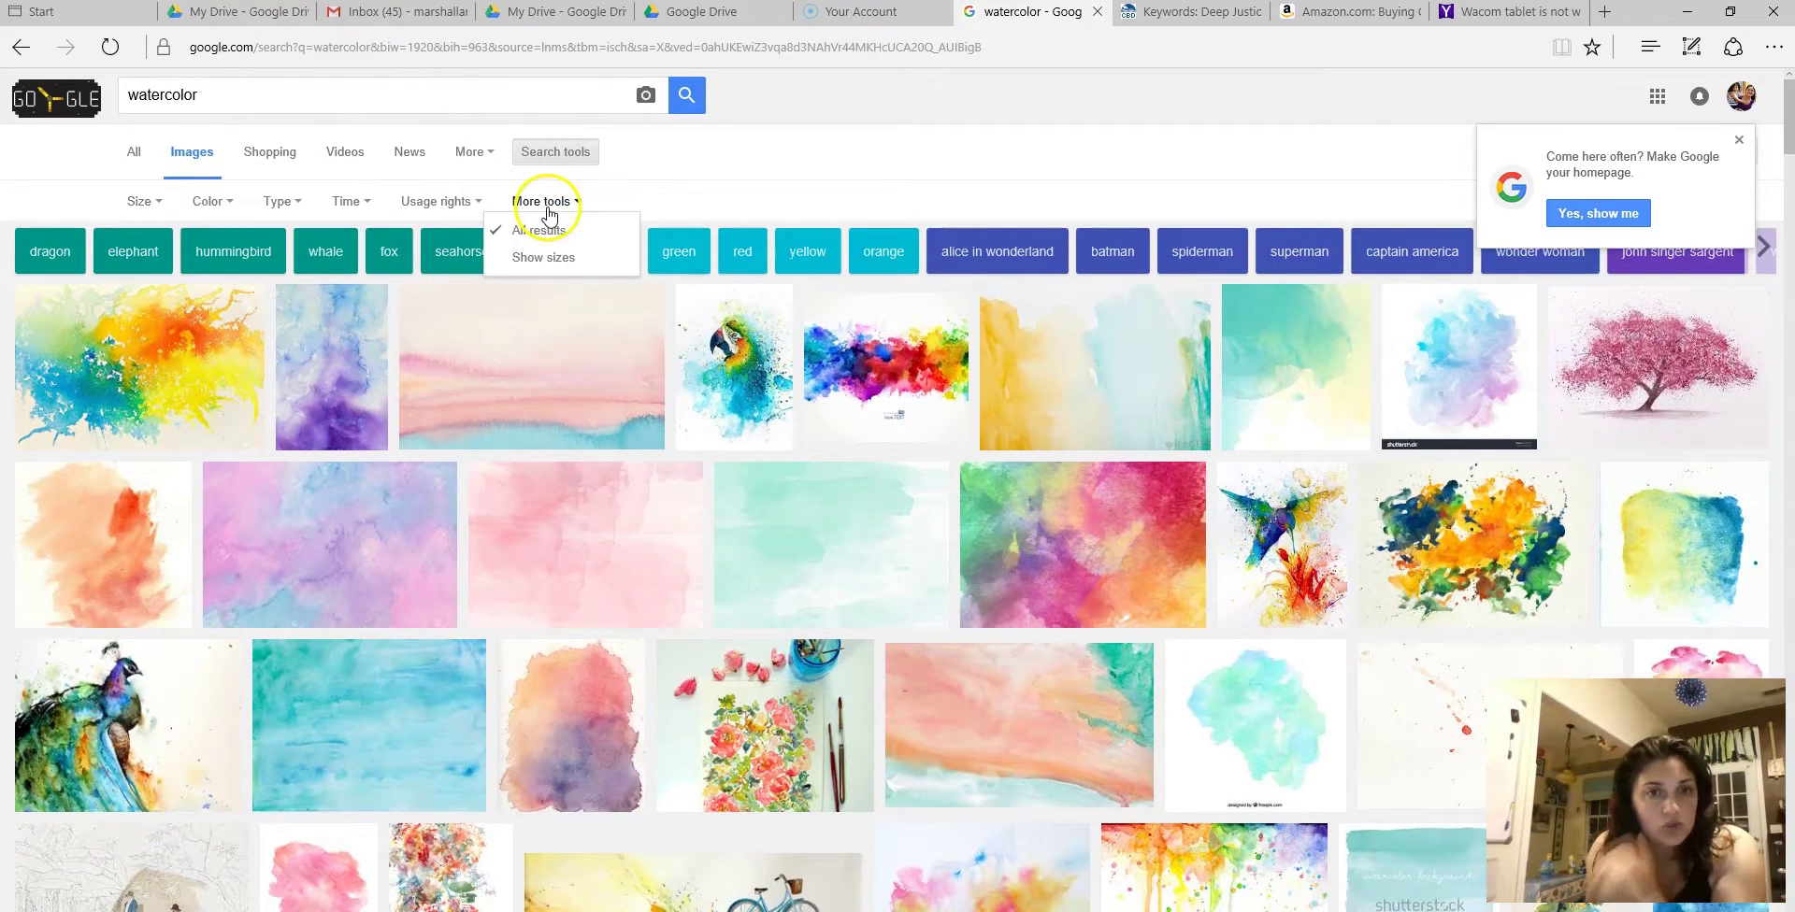
pyautogui.click(441, 201)
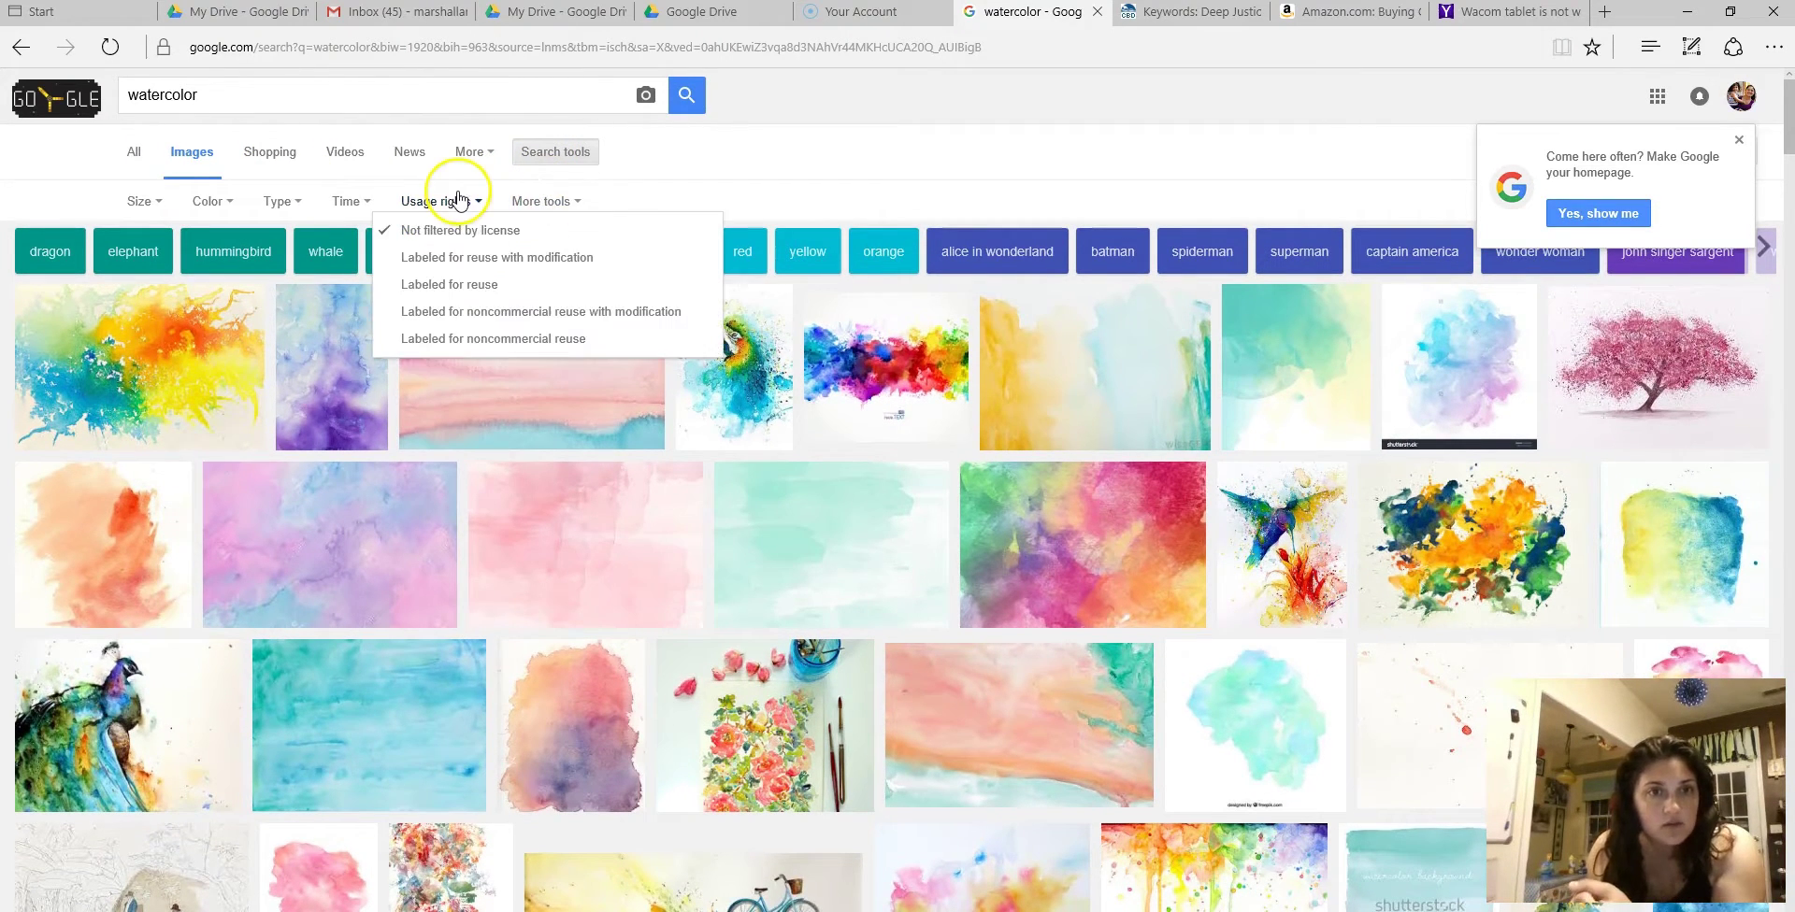
pyautogui.click(471, 296)
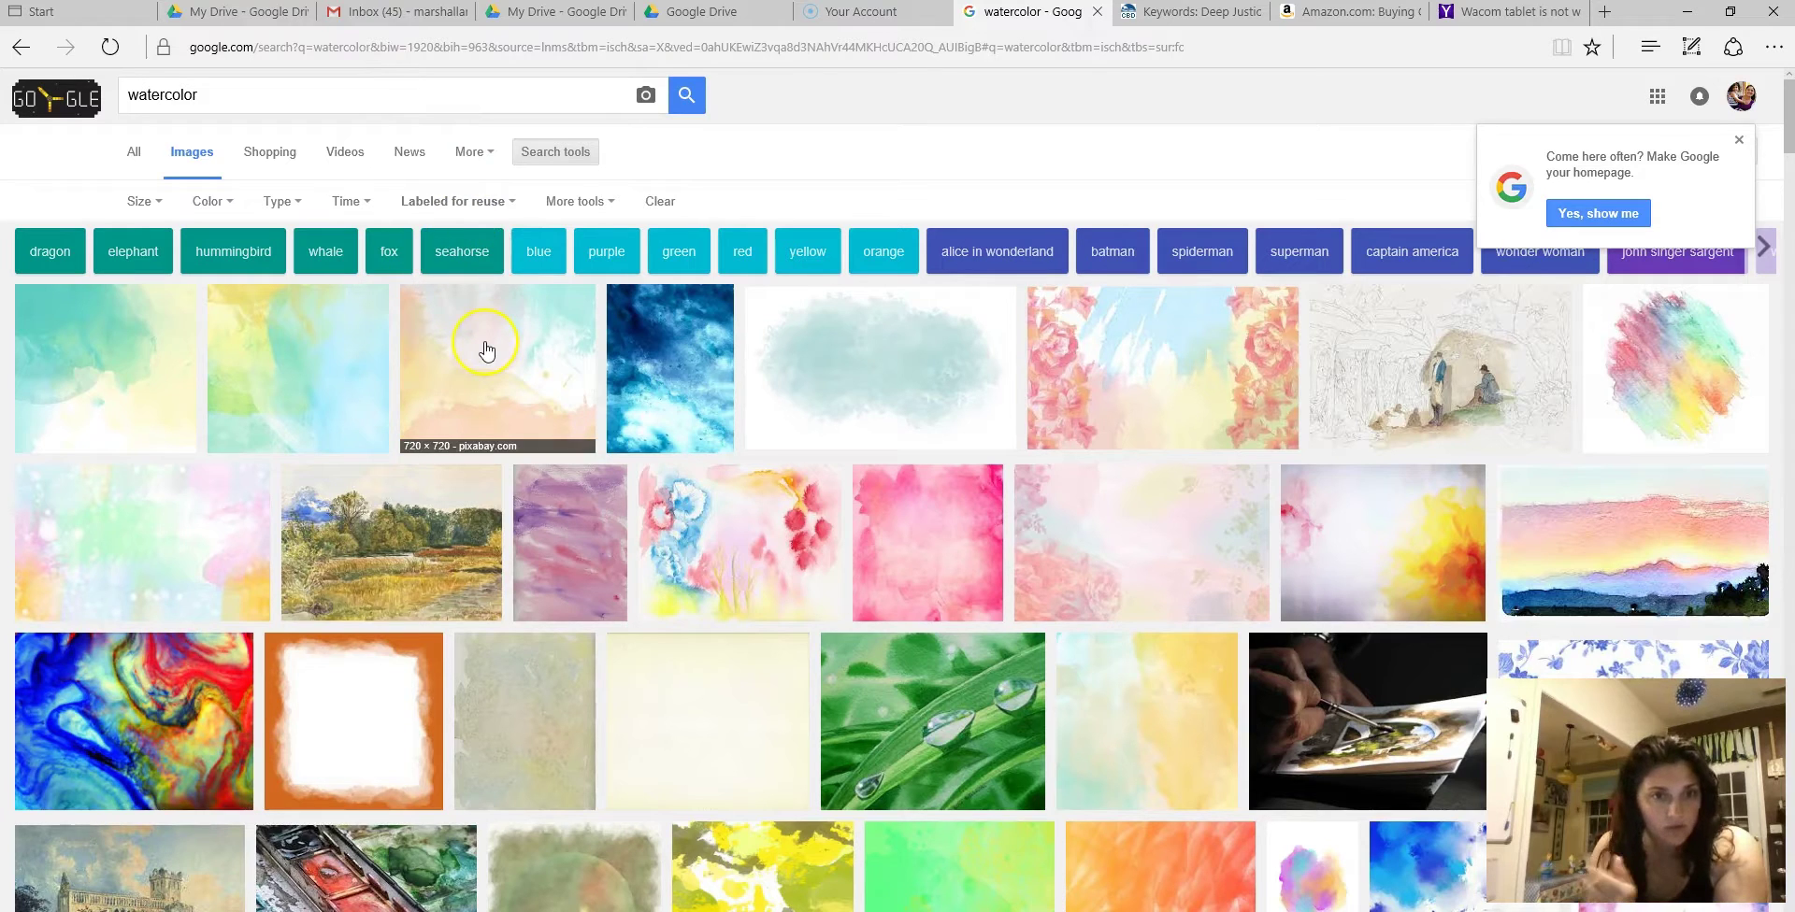
# Save the yellow, green and blue watercolor picture from pixabay.com as JPEG watercolor-858170_960_720 in the Downloads folder.
pyautogui.click(290, 386)
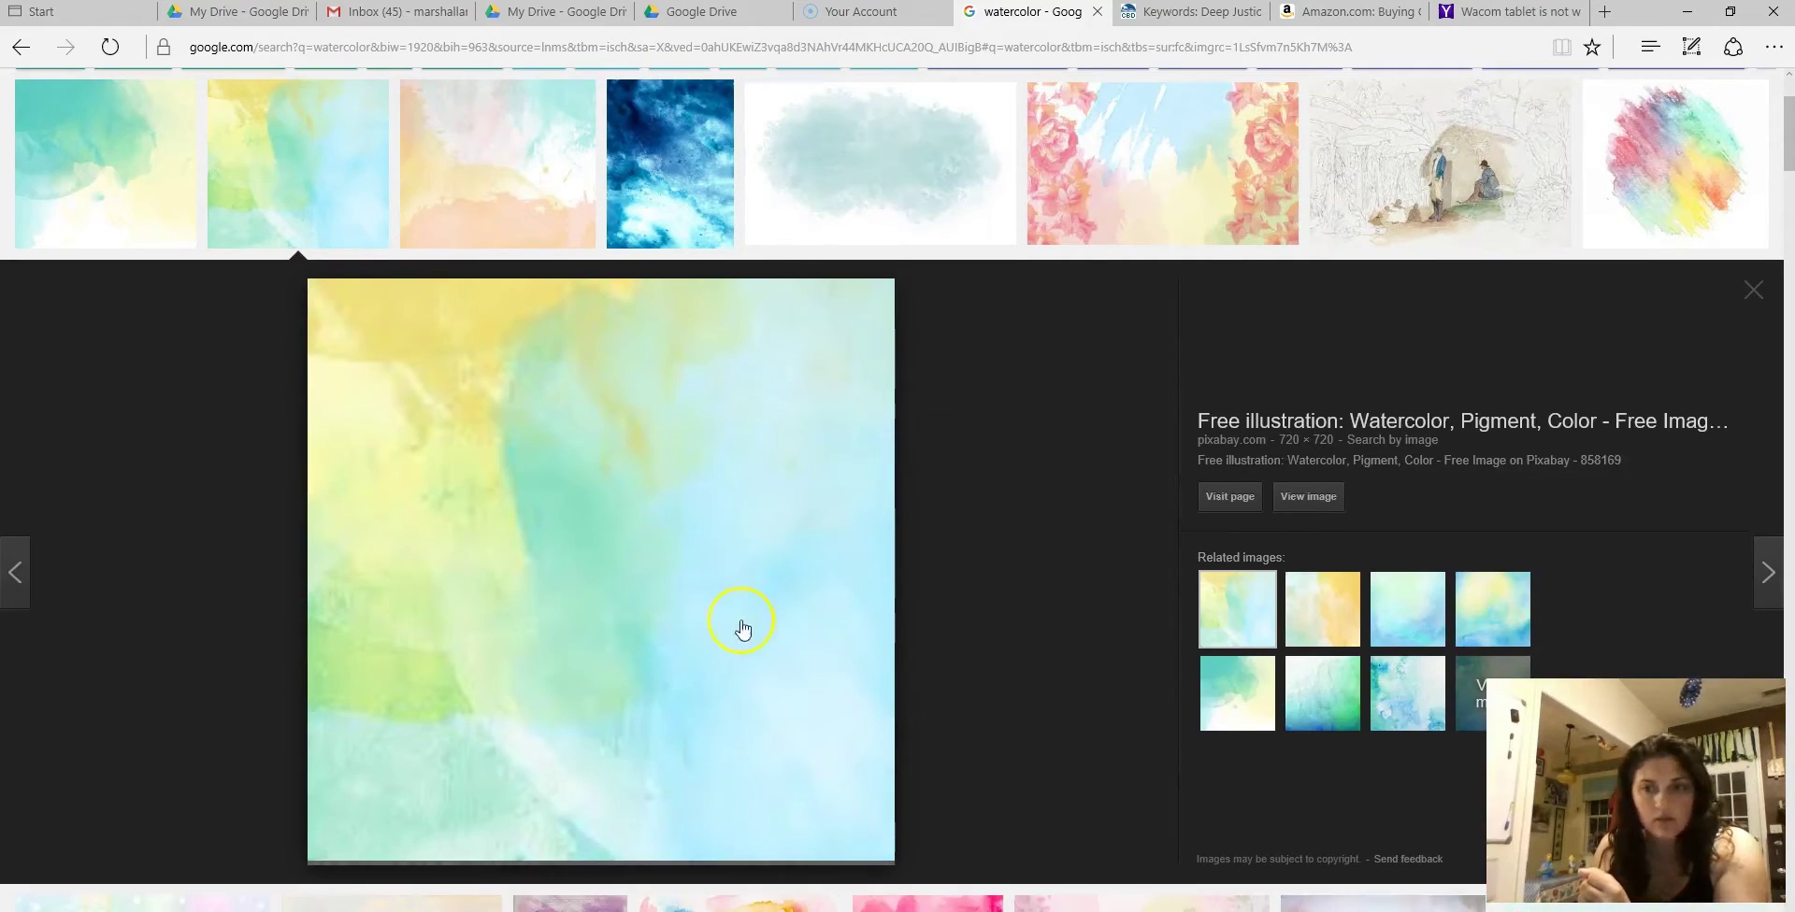
pyautogui.rightClick(613, 432)
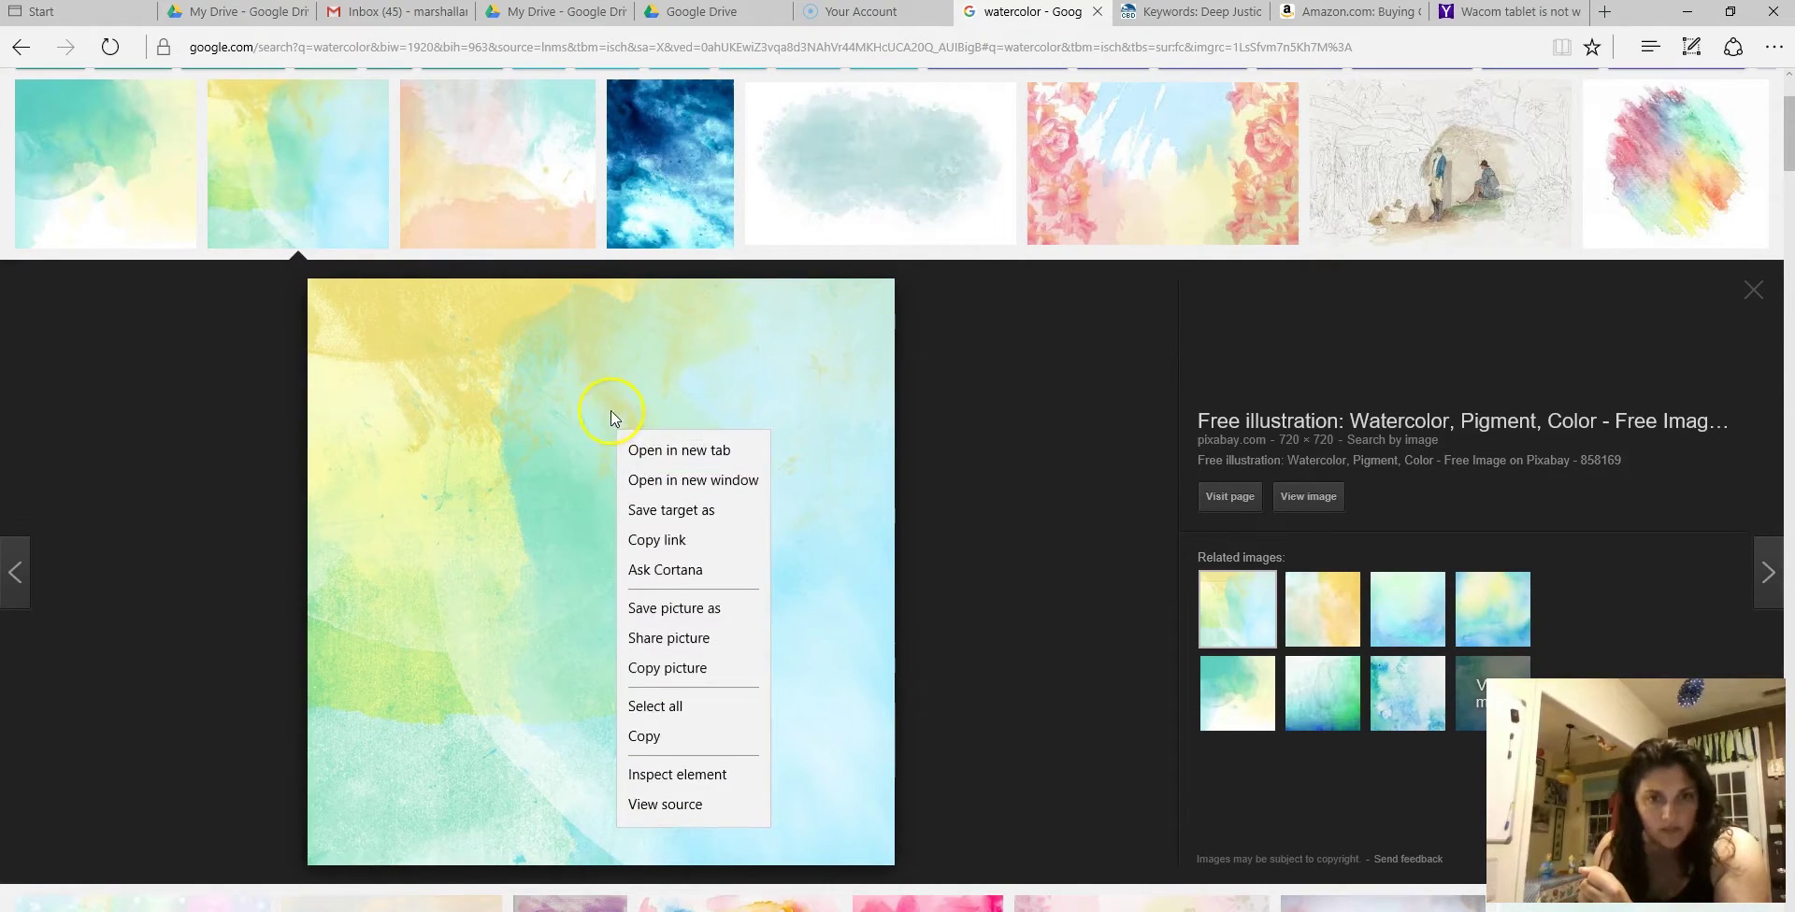
pyautogui.click(685, 623)
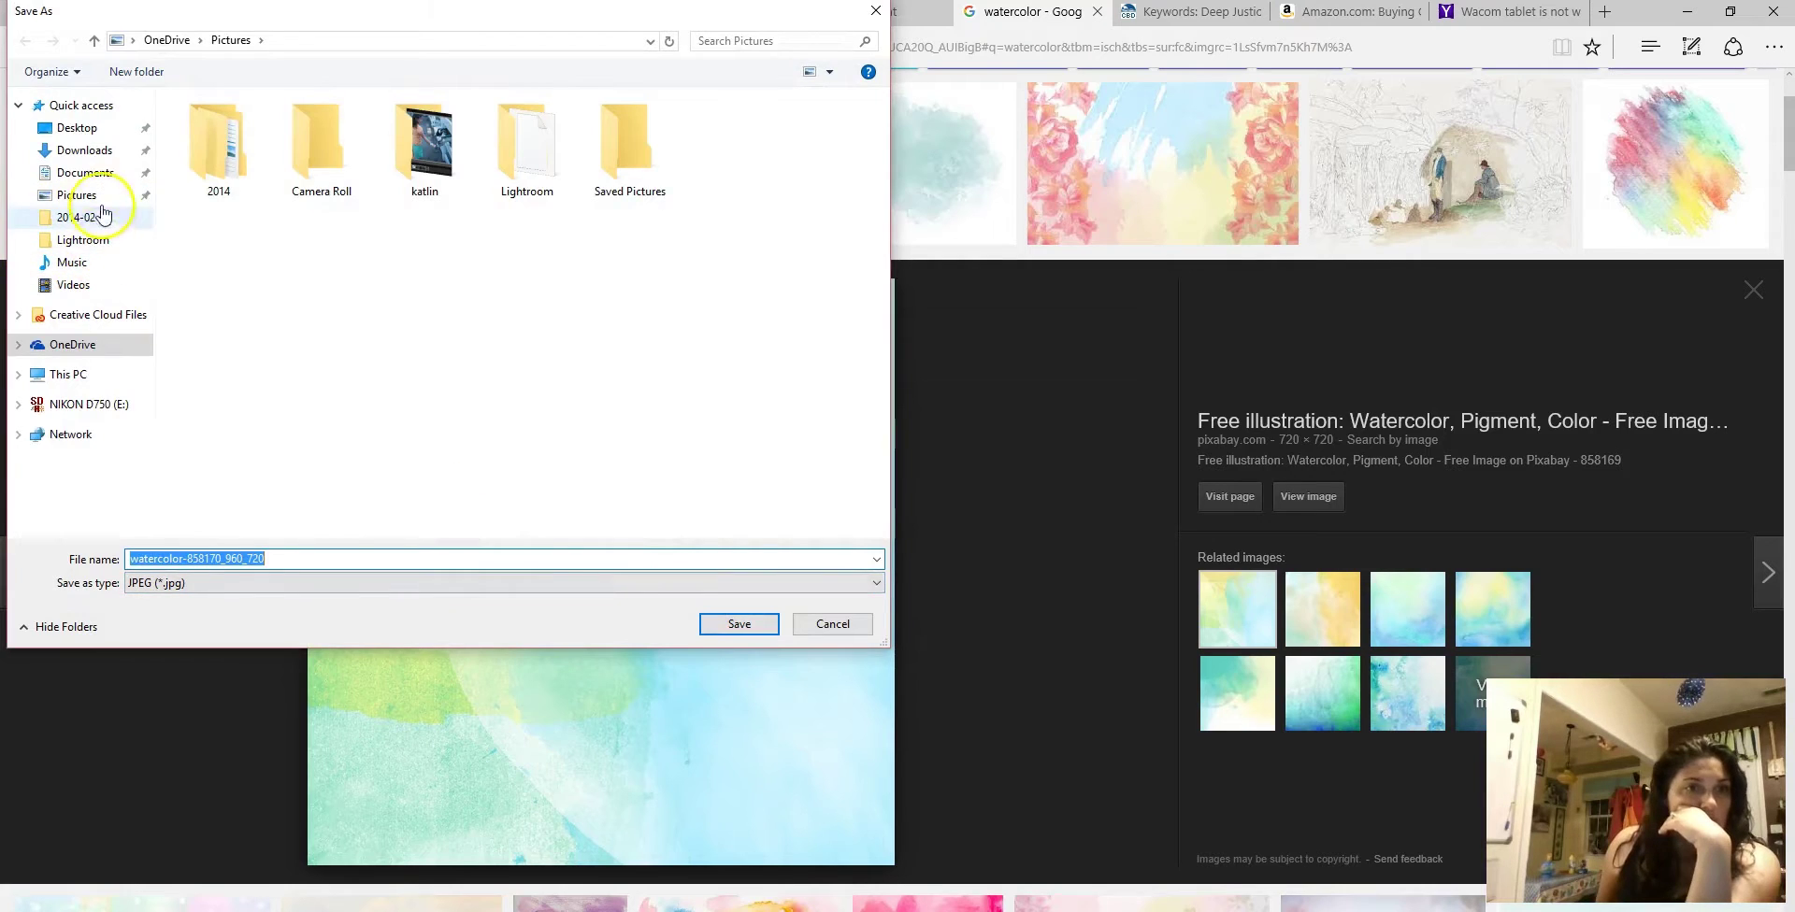
pyautogui.click(85, 172)
pyautogui.click(84, 150)
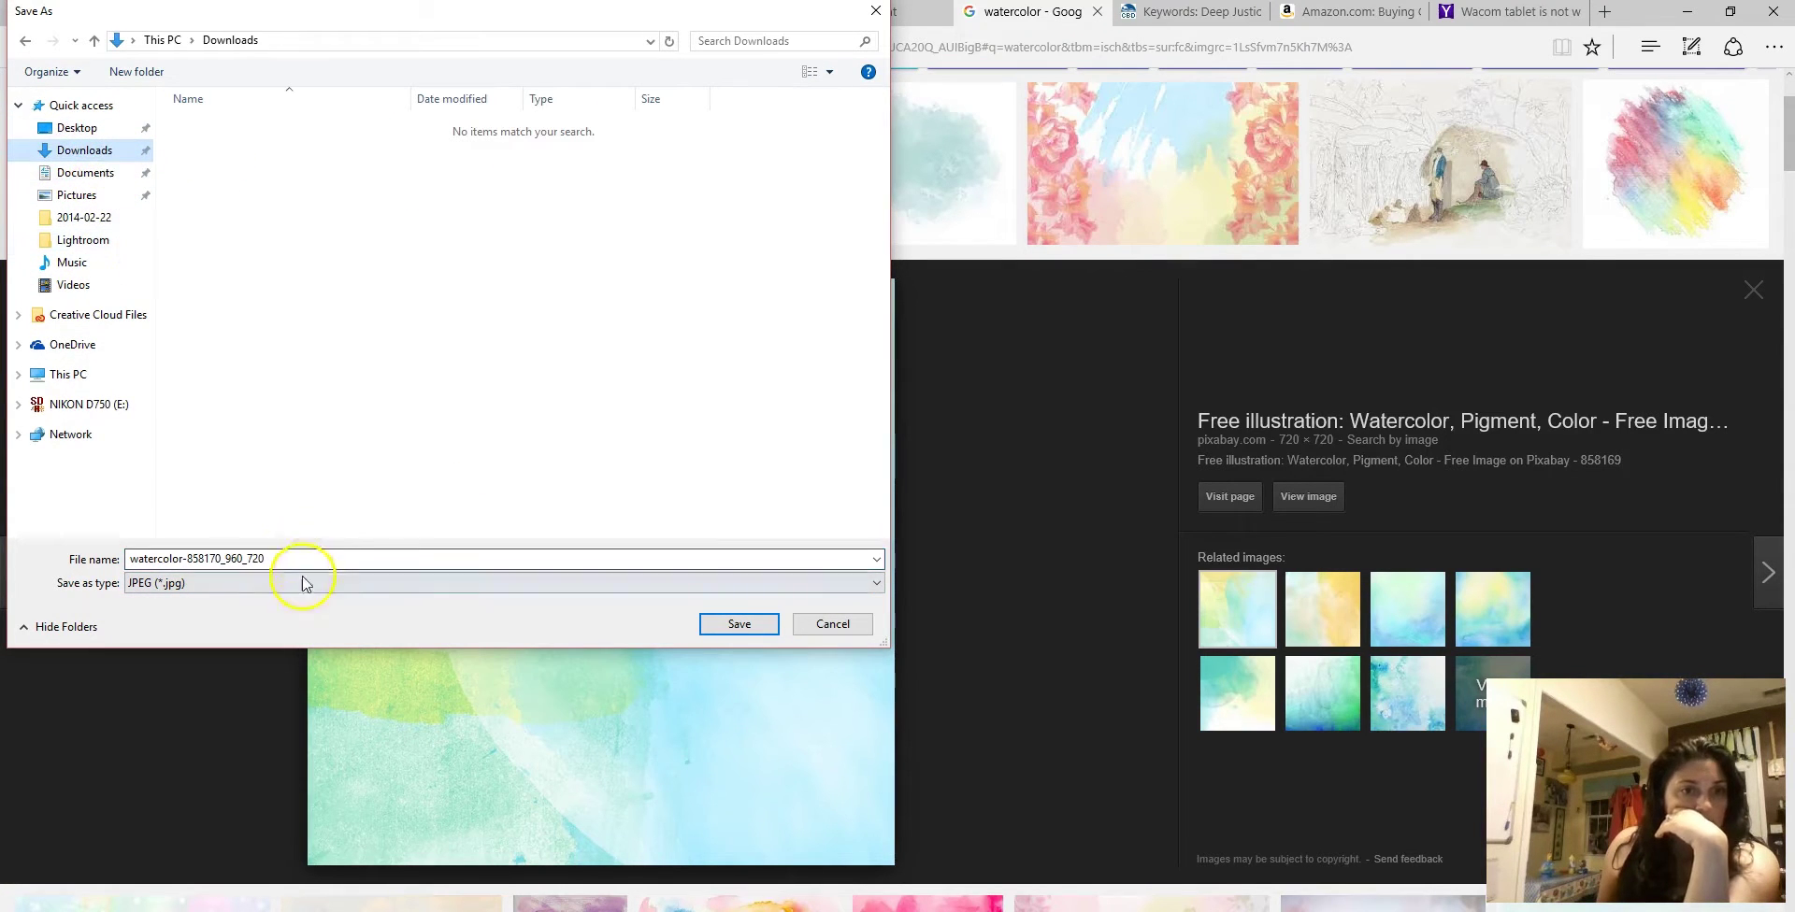
pyautogui.click(745, 625)
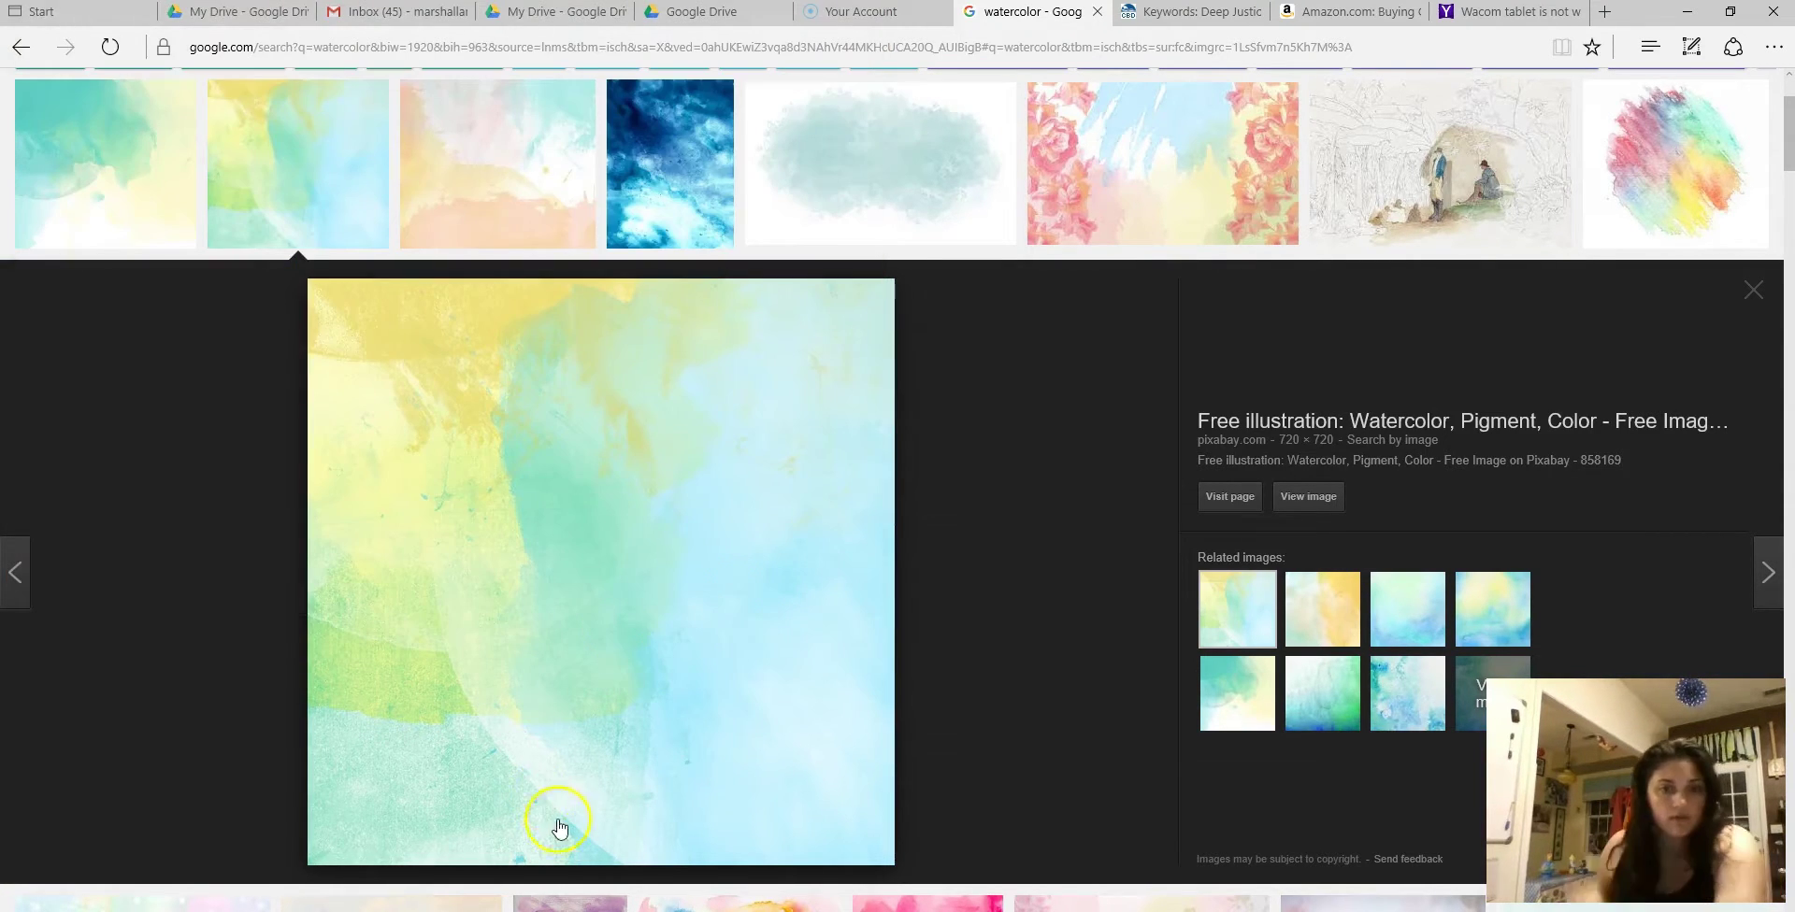
# Switch back to Illustrator and open watercolor-858170_960_720 from the Downloads folder.
pyautogui.hotkey('alt', 'Tab')
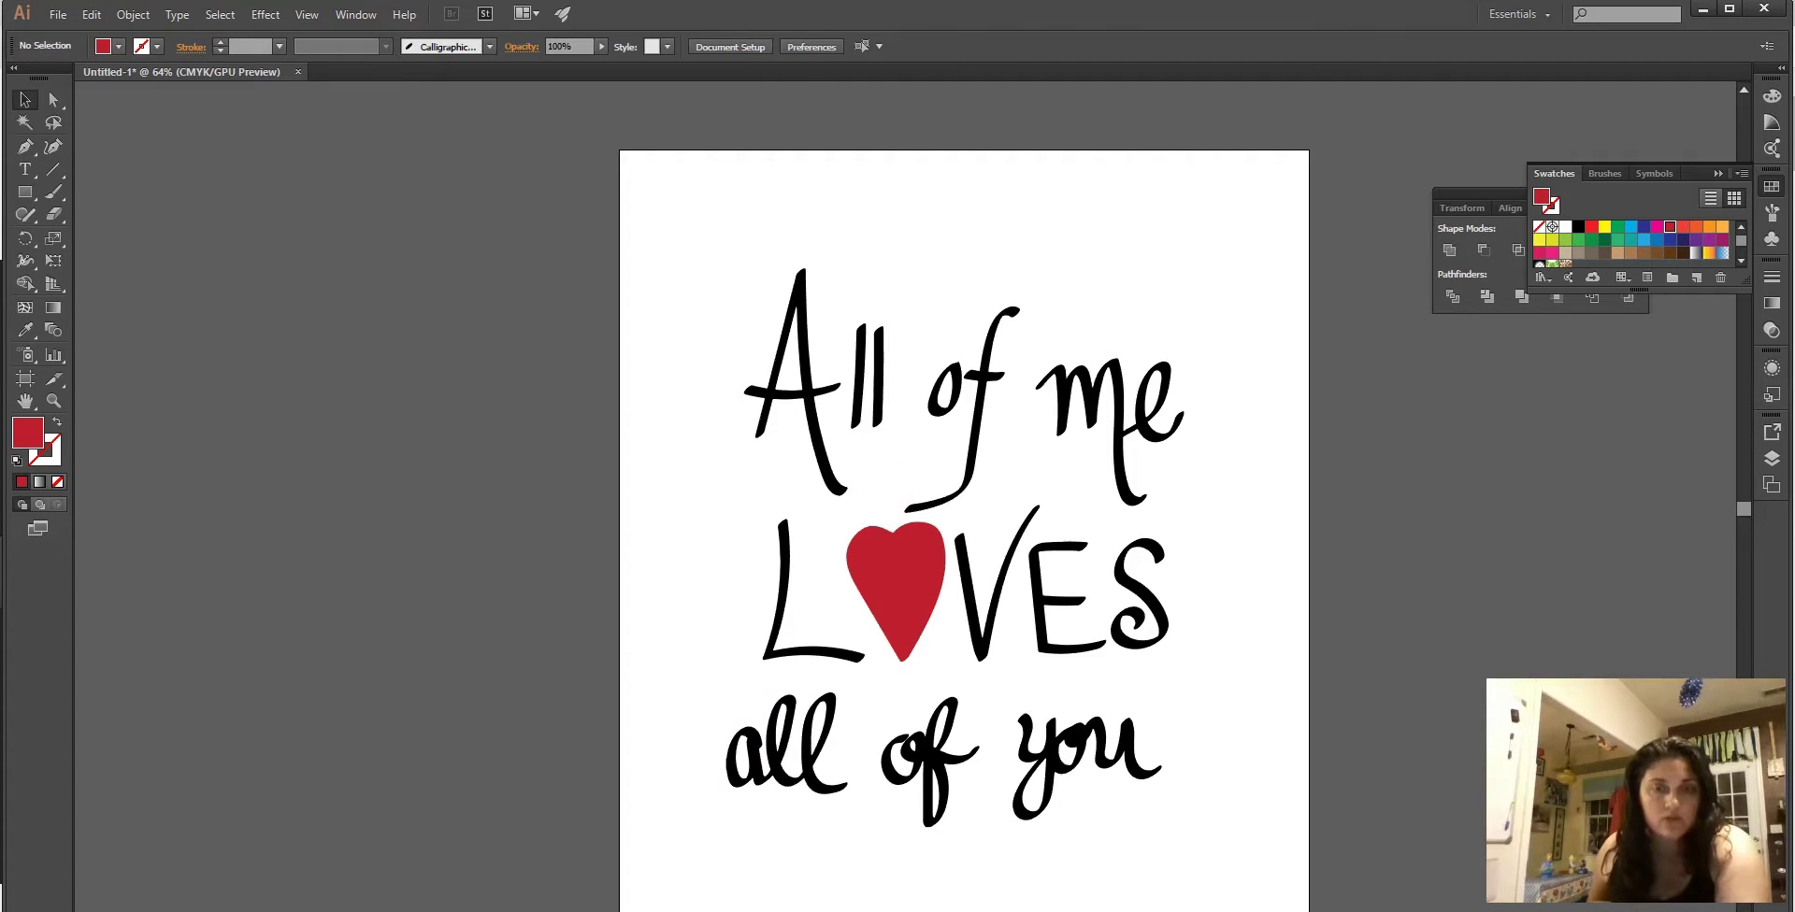
pyautogui.click(42, 14)
pyautogui.click(93, 98)
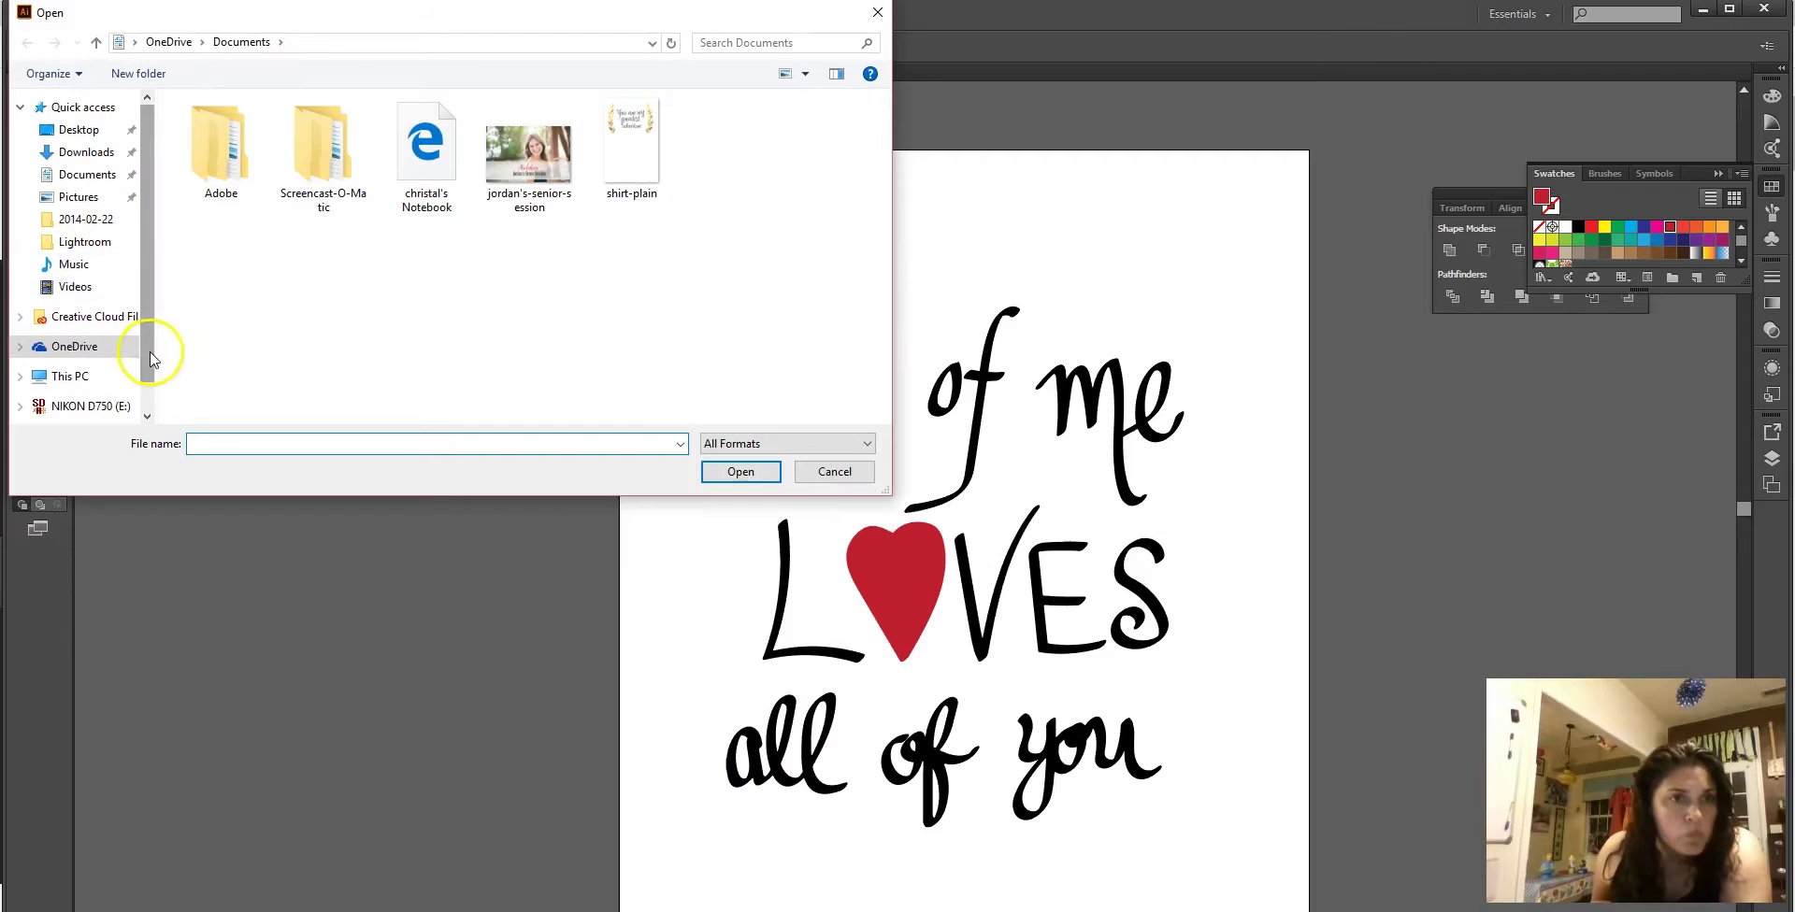
pyautogui.click(86, 152)
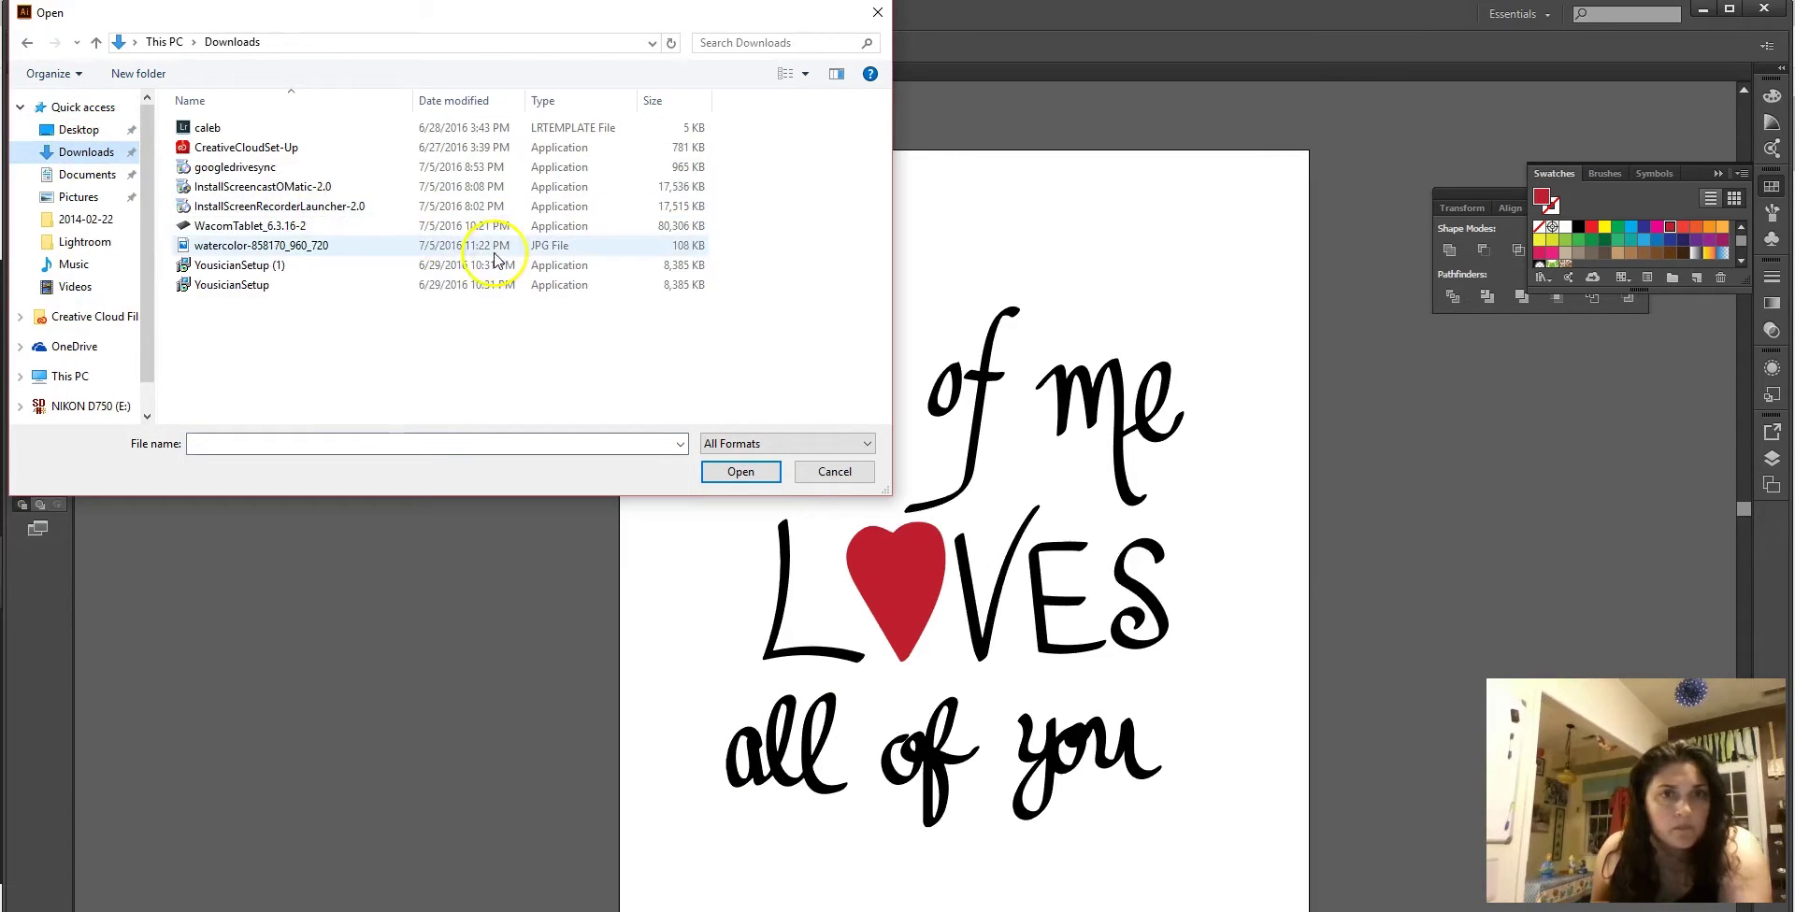
pyautogui.click(267, 245)
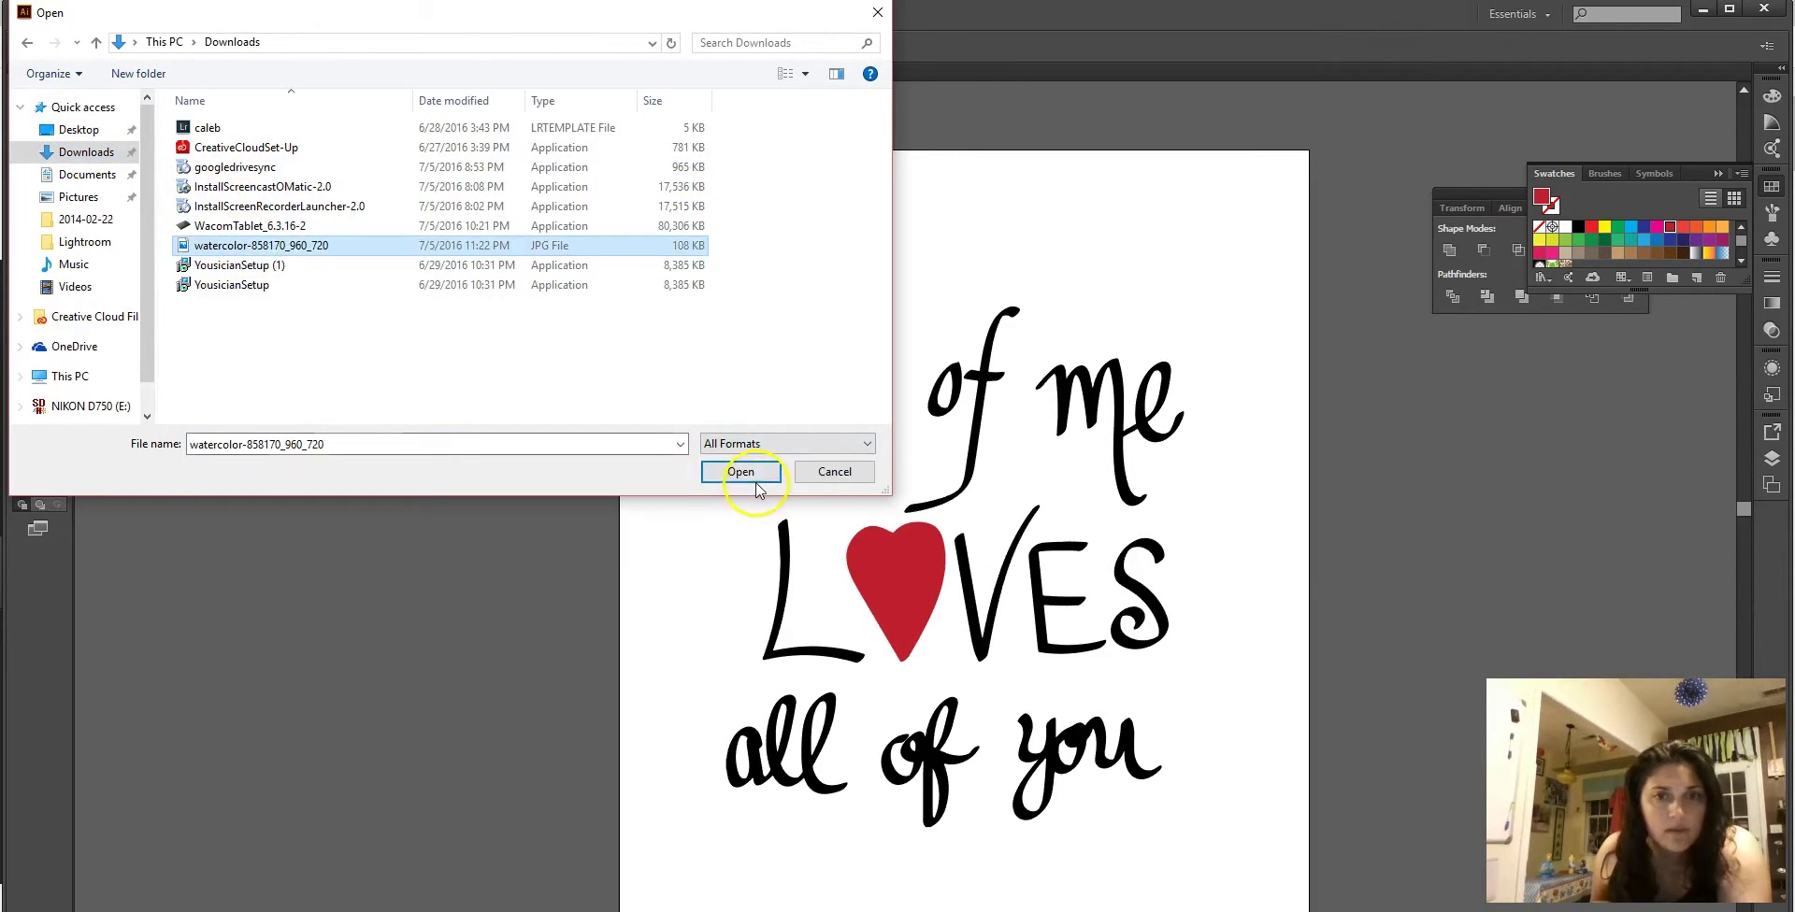
pyautogui.click(741, 472)
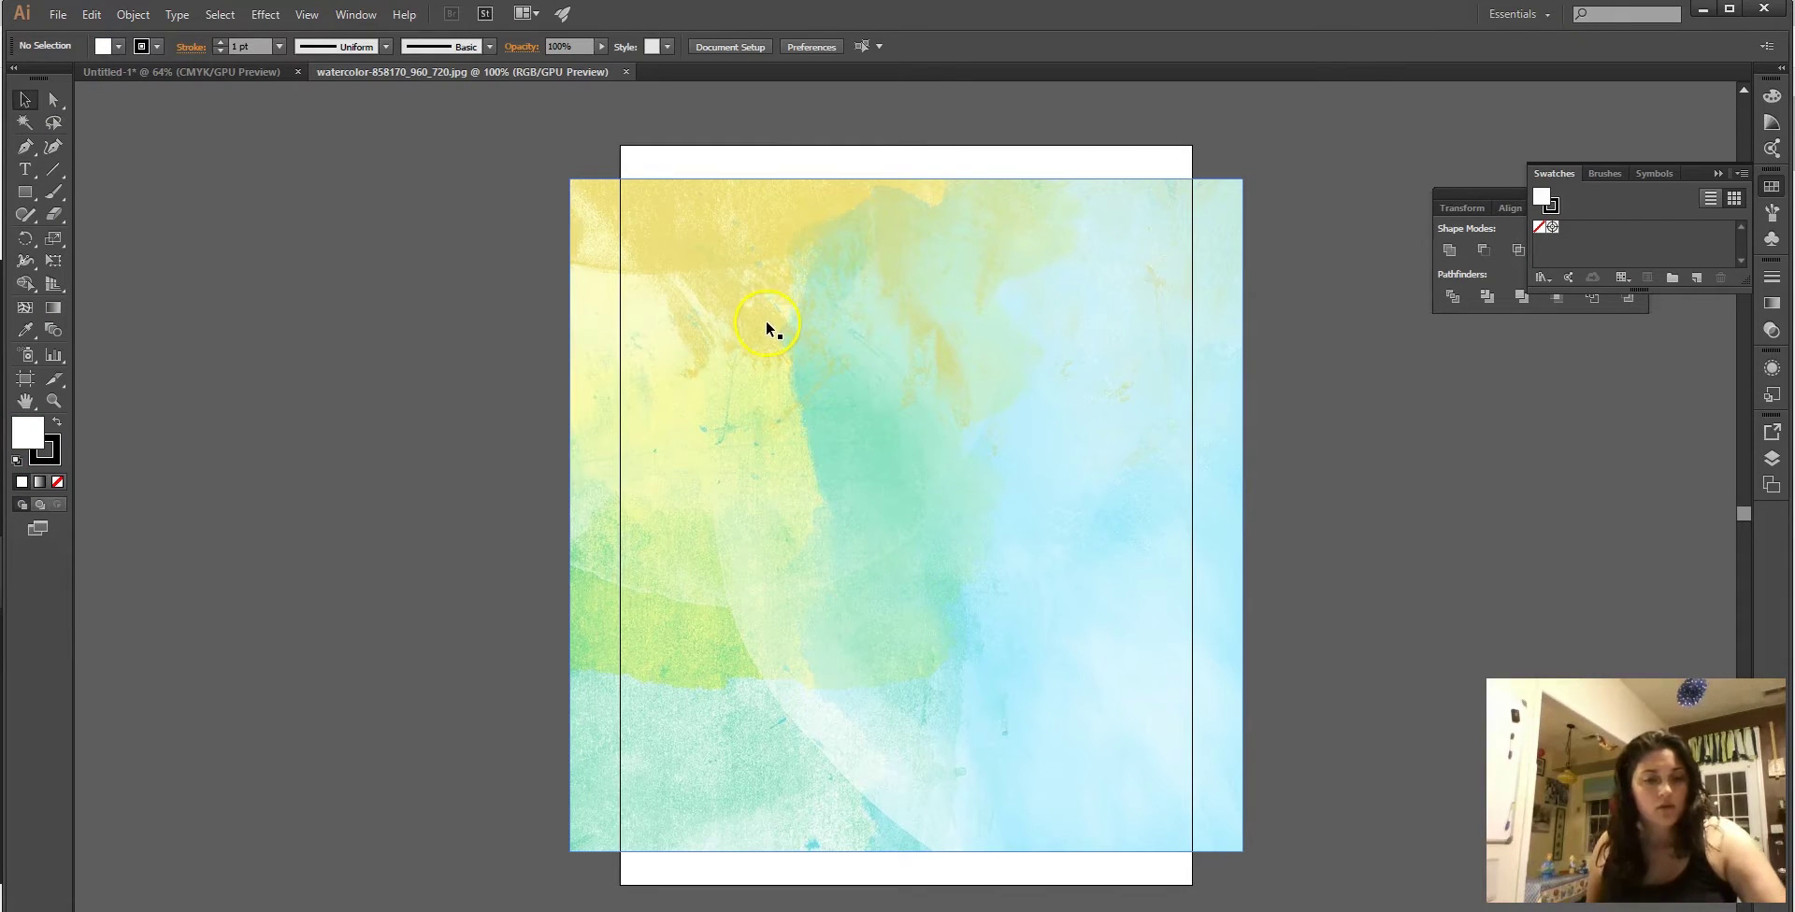
# Copy the watercolor image into the lettering document and place it beside the artboard's upper left edge.
pyautogui.click(765, 320)
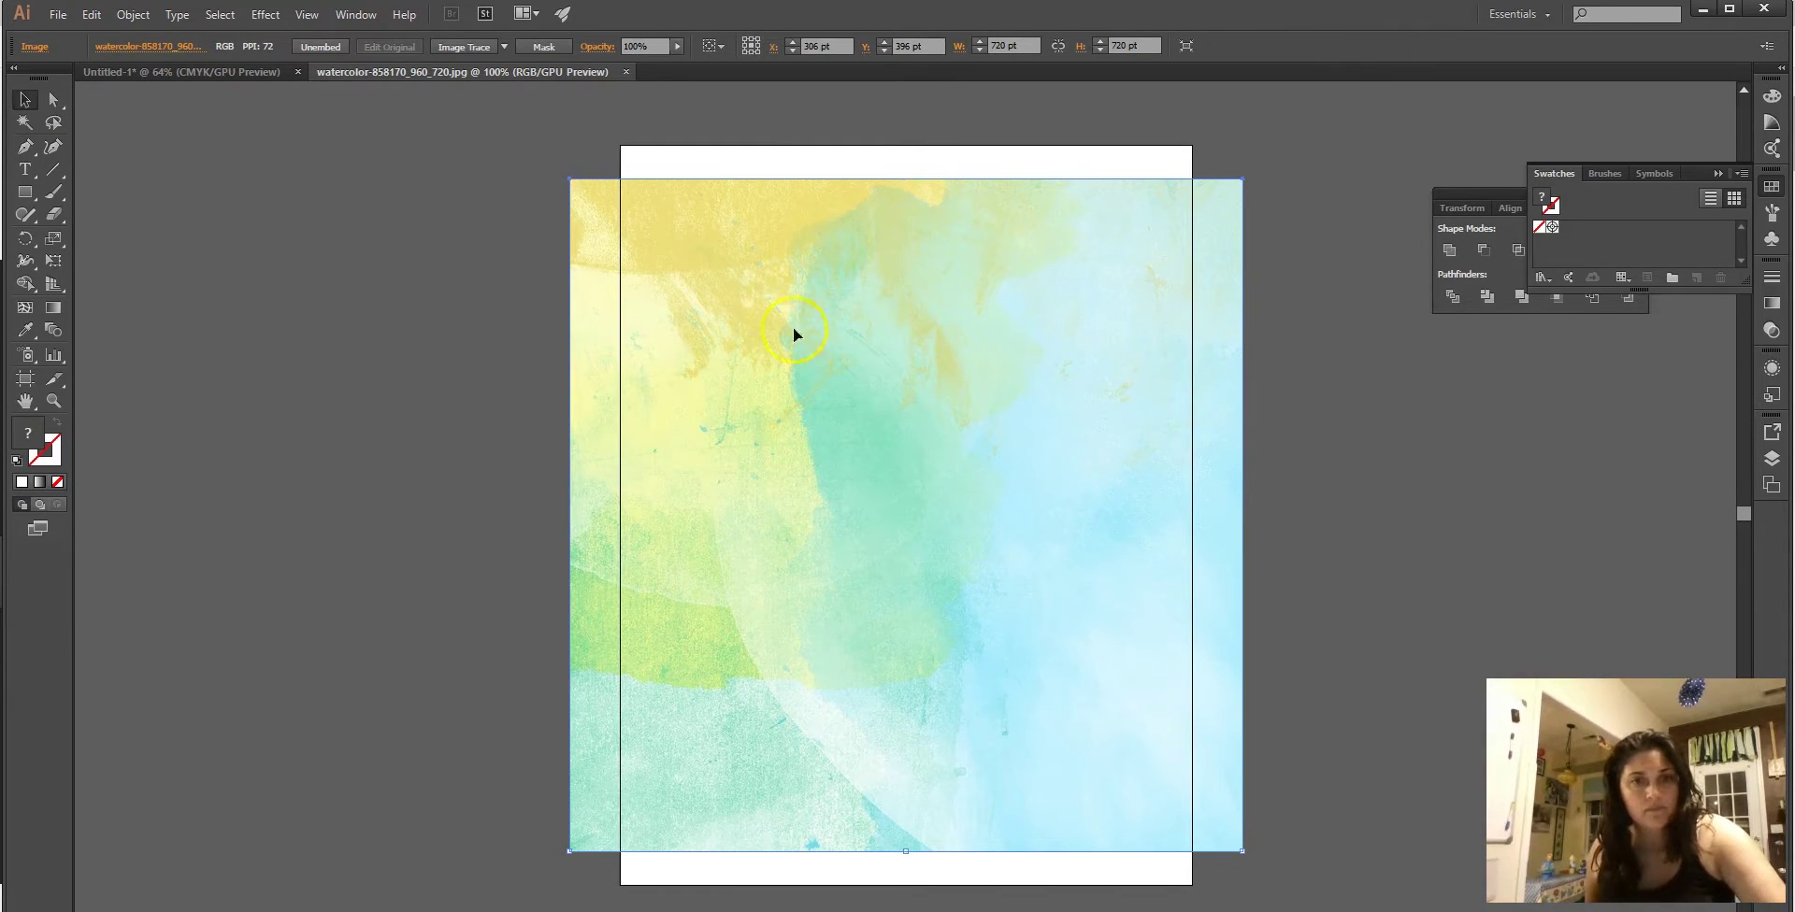
pyautogui.click(161, 70)
pyautogui.hotkey('ctrl', 'v')
pyautogui.moveTo(919, 385); pyautogui.dragTo(486, 237)
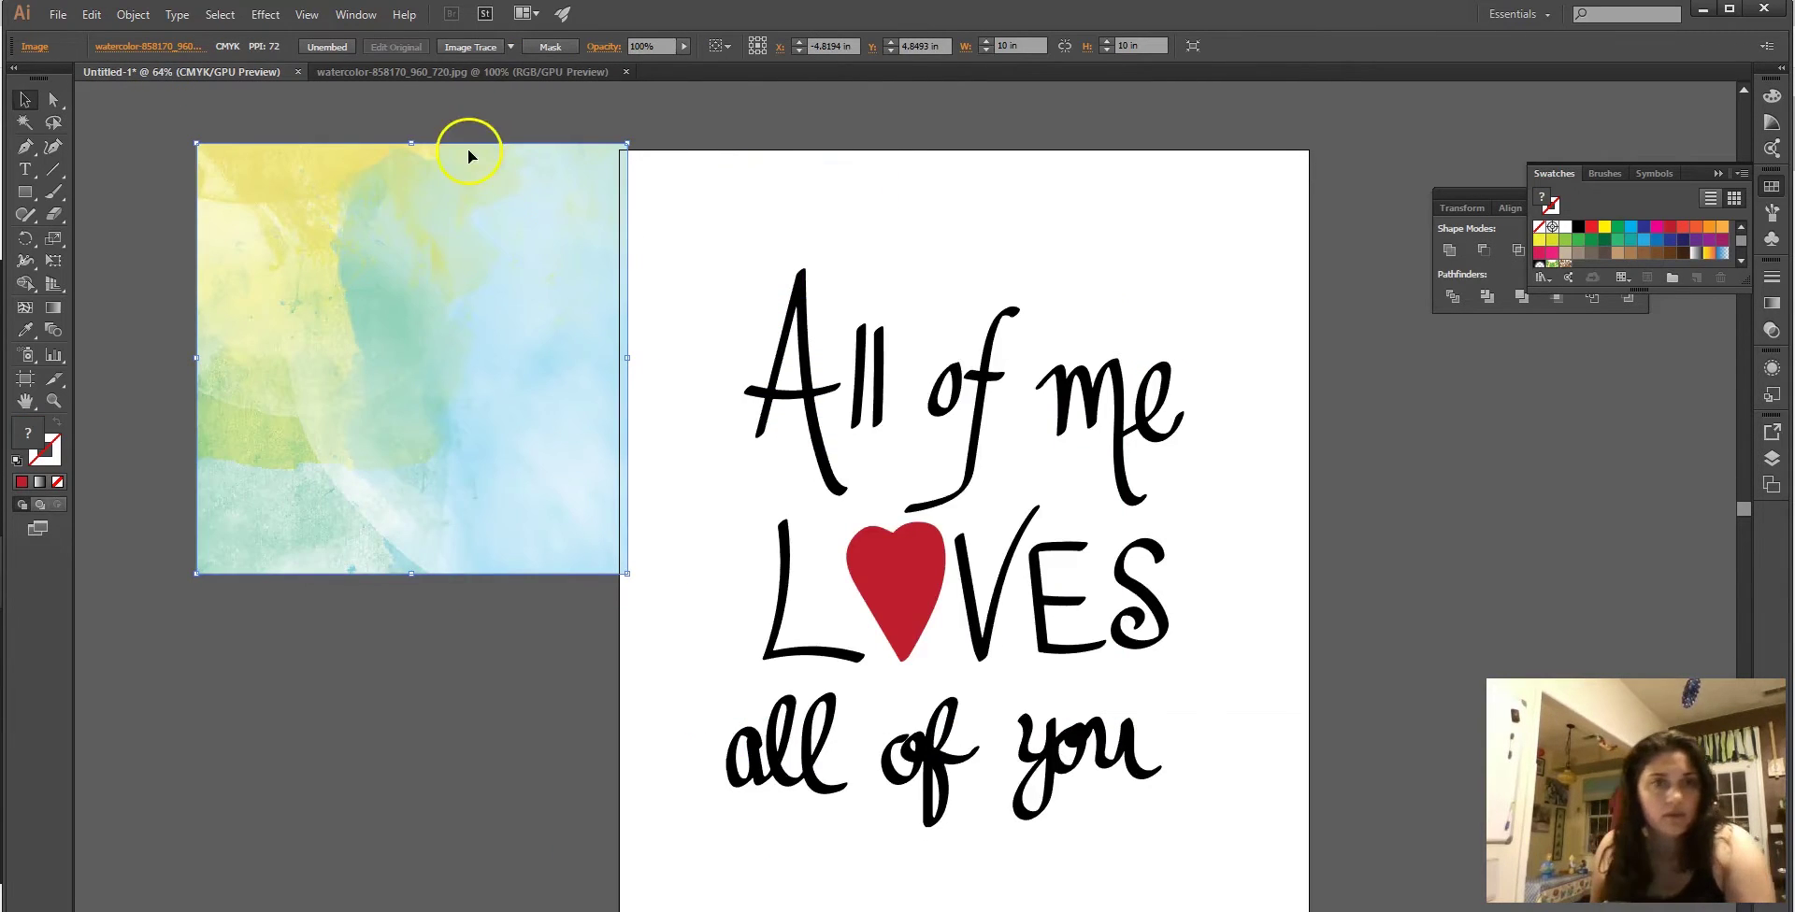
# Trace the placed watercolor image with the High Fidelity Photo preset and expand the result into vector paths.
pyautogui.click(511, 47)
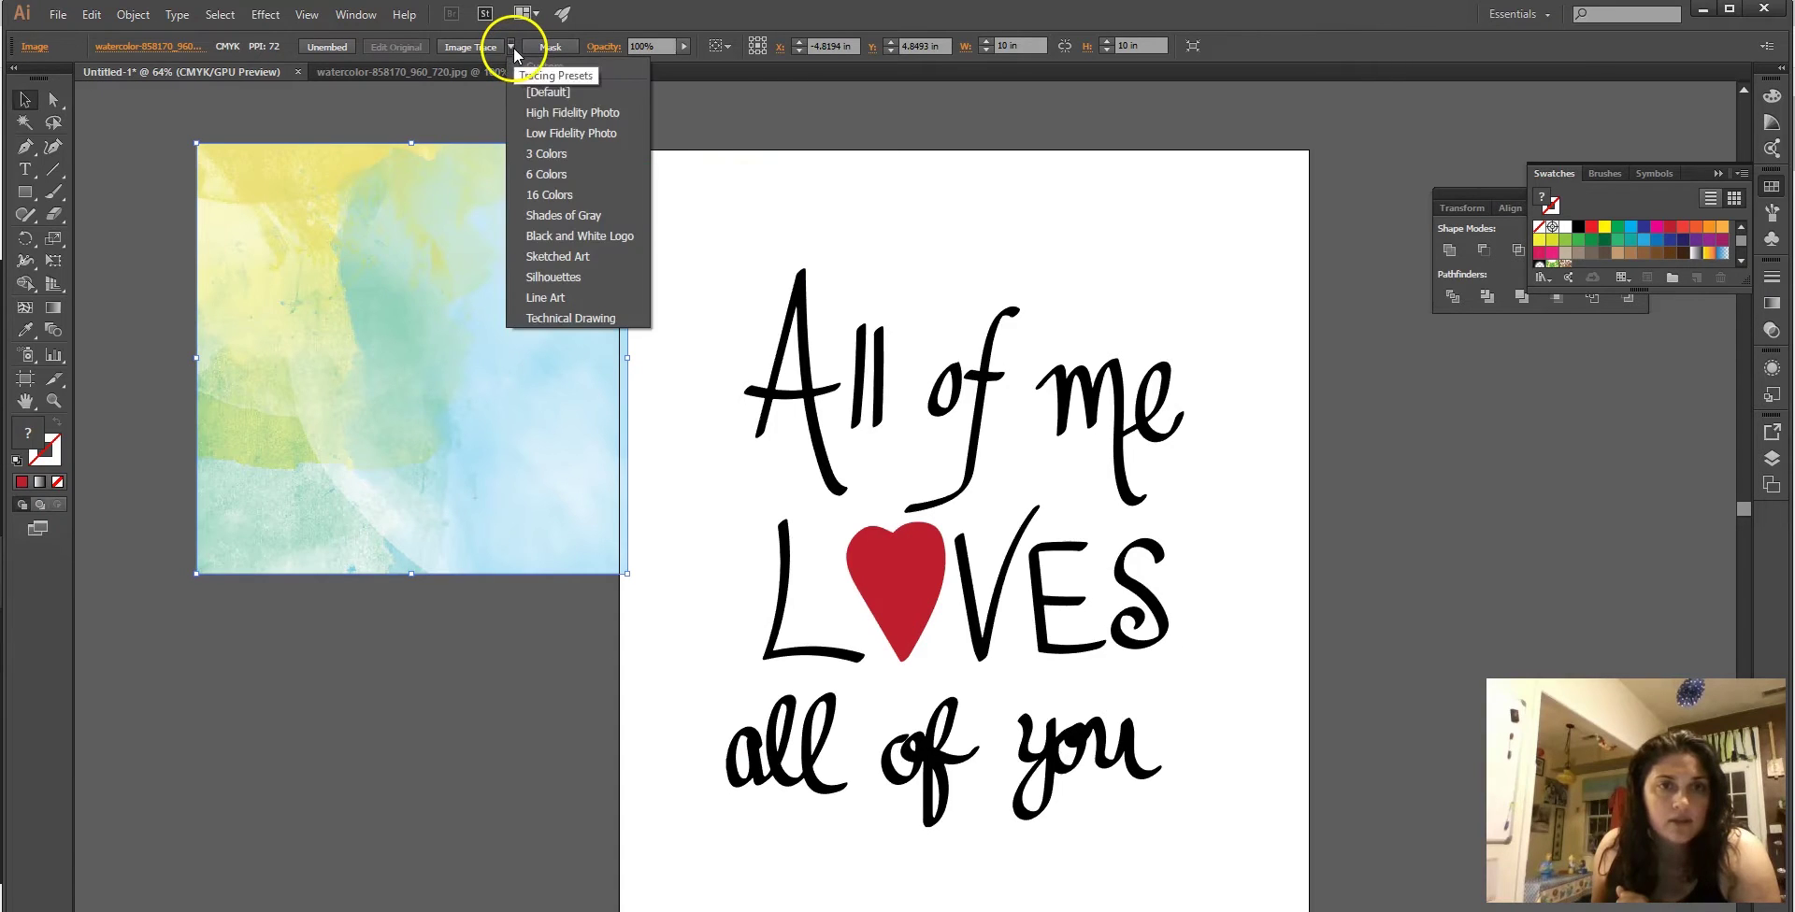
pyautogui.click(529, 113)
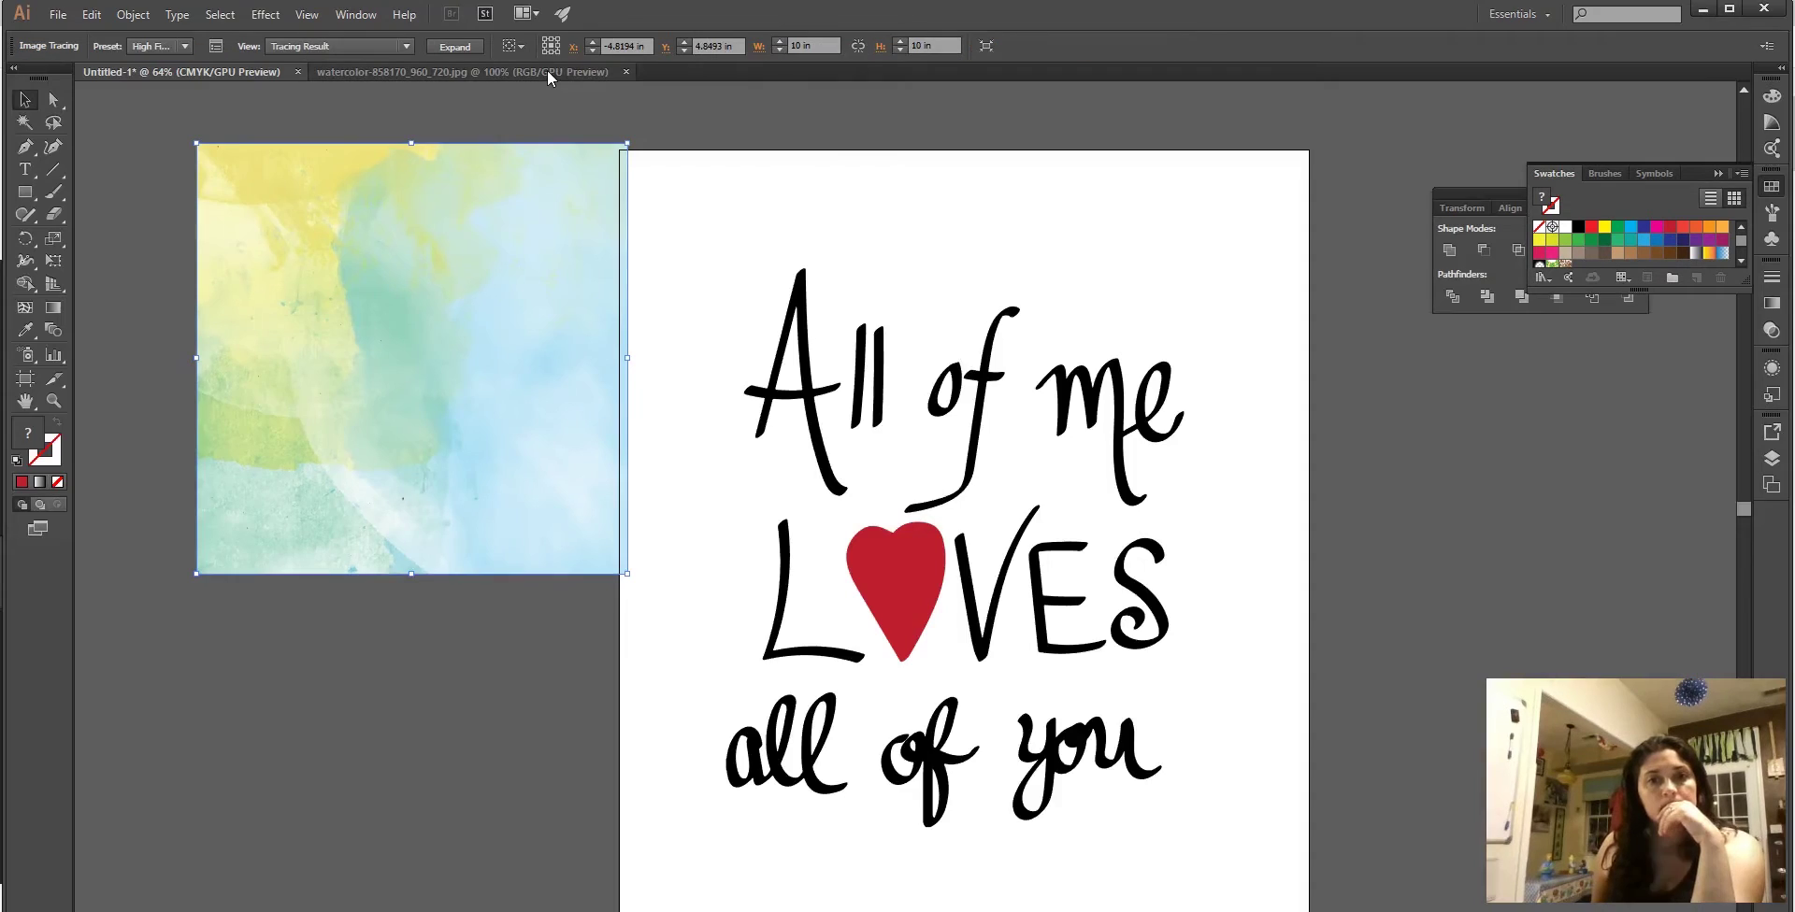
pyautogui.click(457, 47)
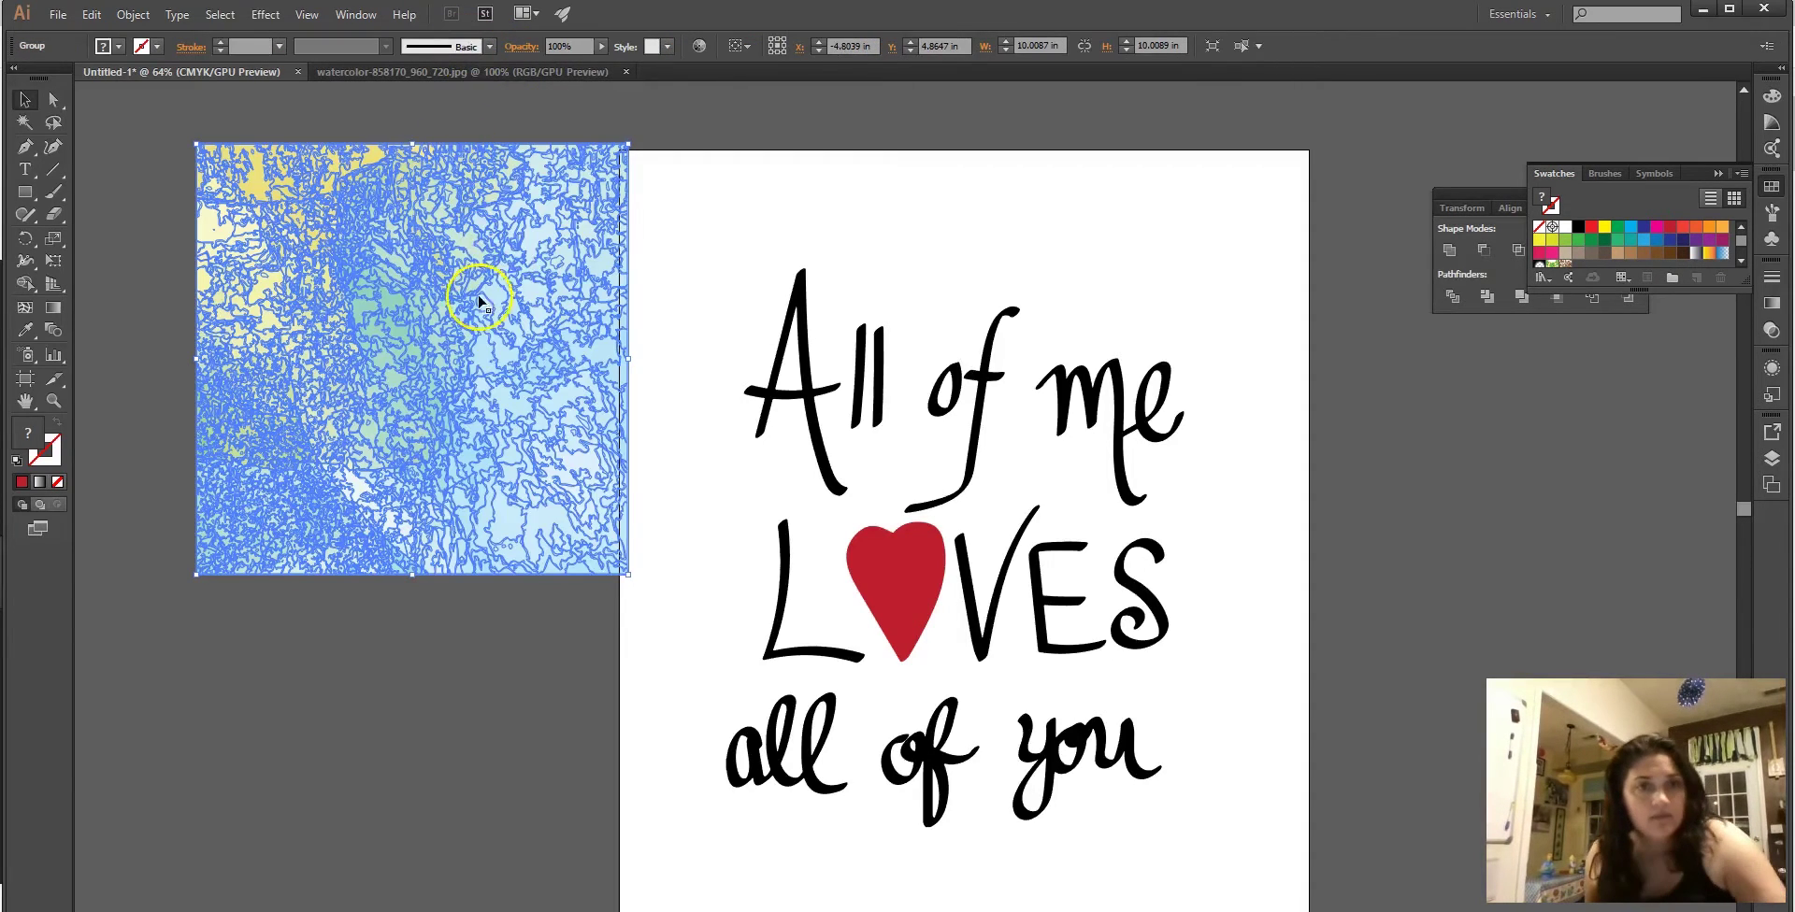
# Move the traced watercolor onto the artboard, enlarge it to about 18.4 by 19.9 in, and send it behind the lettering.
pyautogui.moveTo(625, 579)
pyautogui.mouseDown()
pyautogui.moveTo(928, 902)
pyautogui.moveTo(789, 601)
pyautogui.moveTo(906, 541)
pyautogui.moveTo(964, 548)
pyautogui.mouseUp()
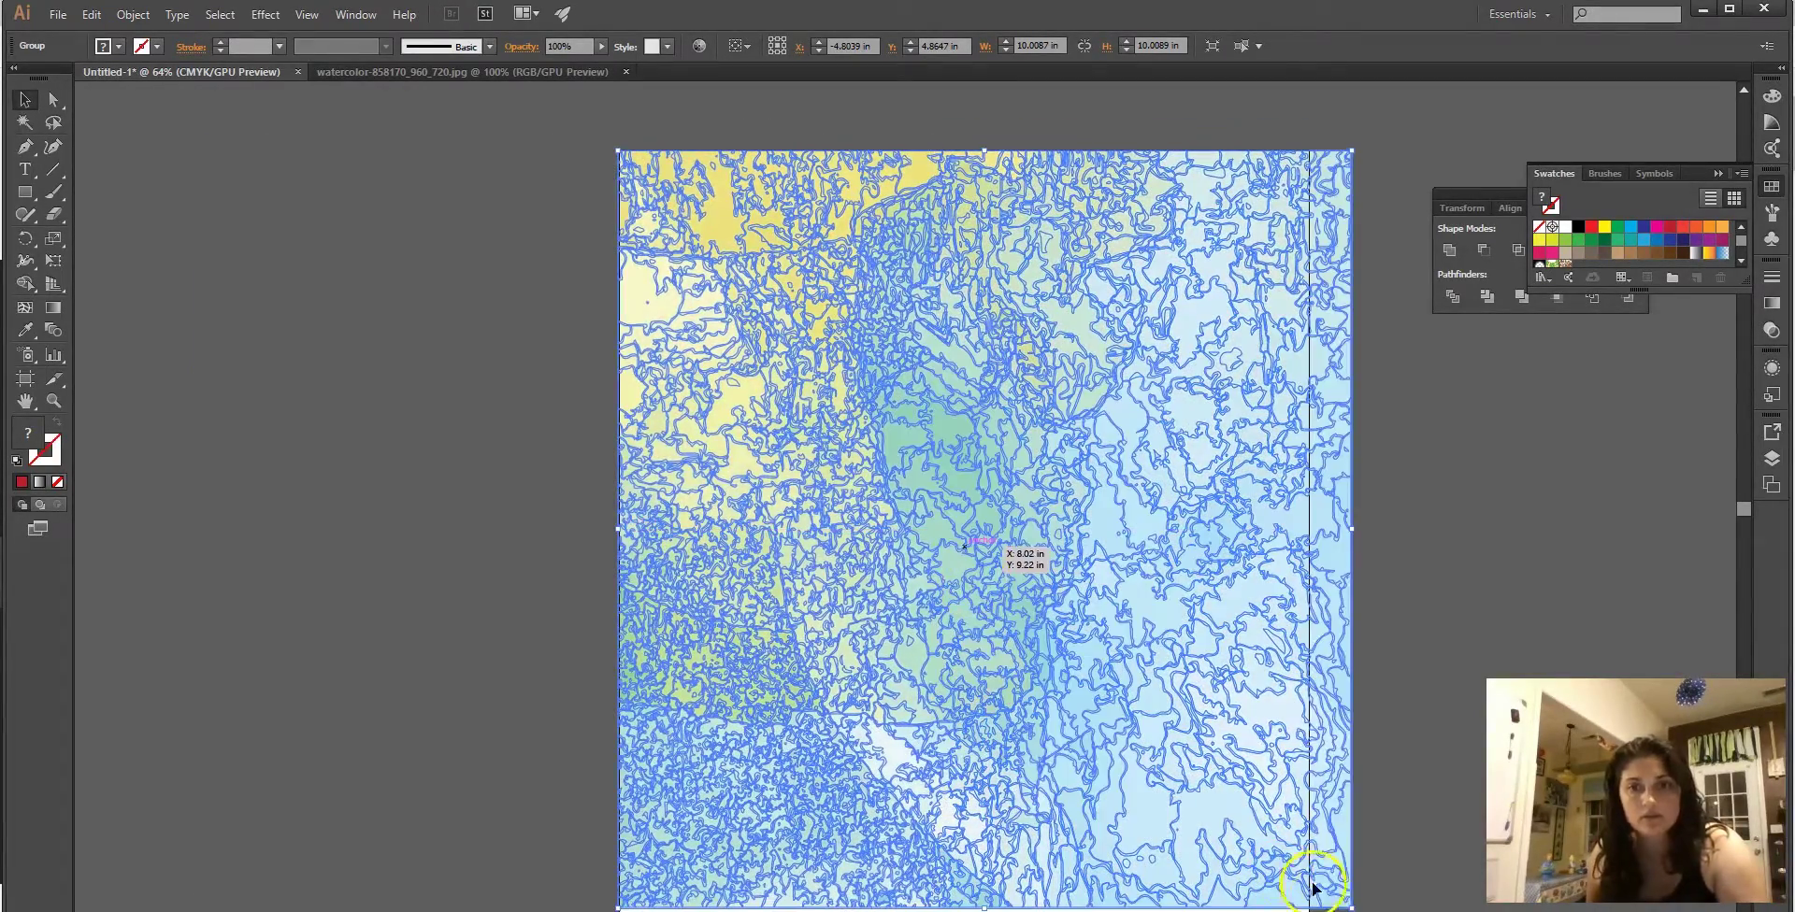
pyautogui.moveTo(1349, 905); pyautogui.dragTo(1395, 907)
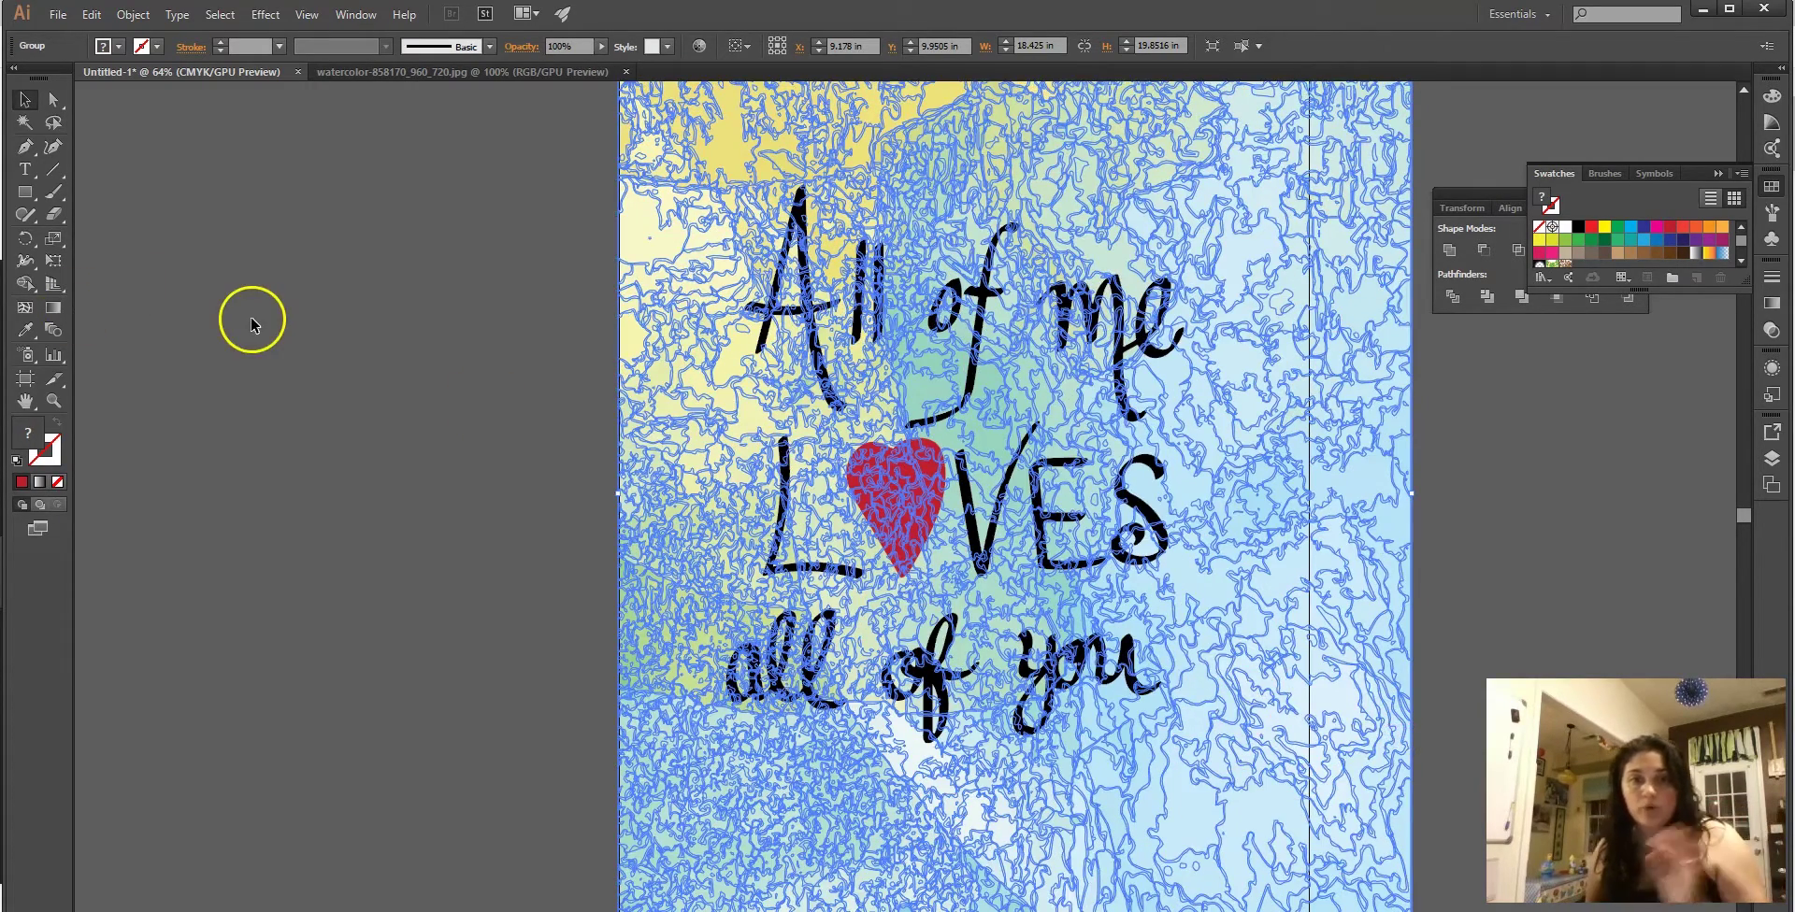
pyautogui.click(252, 321)
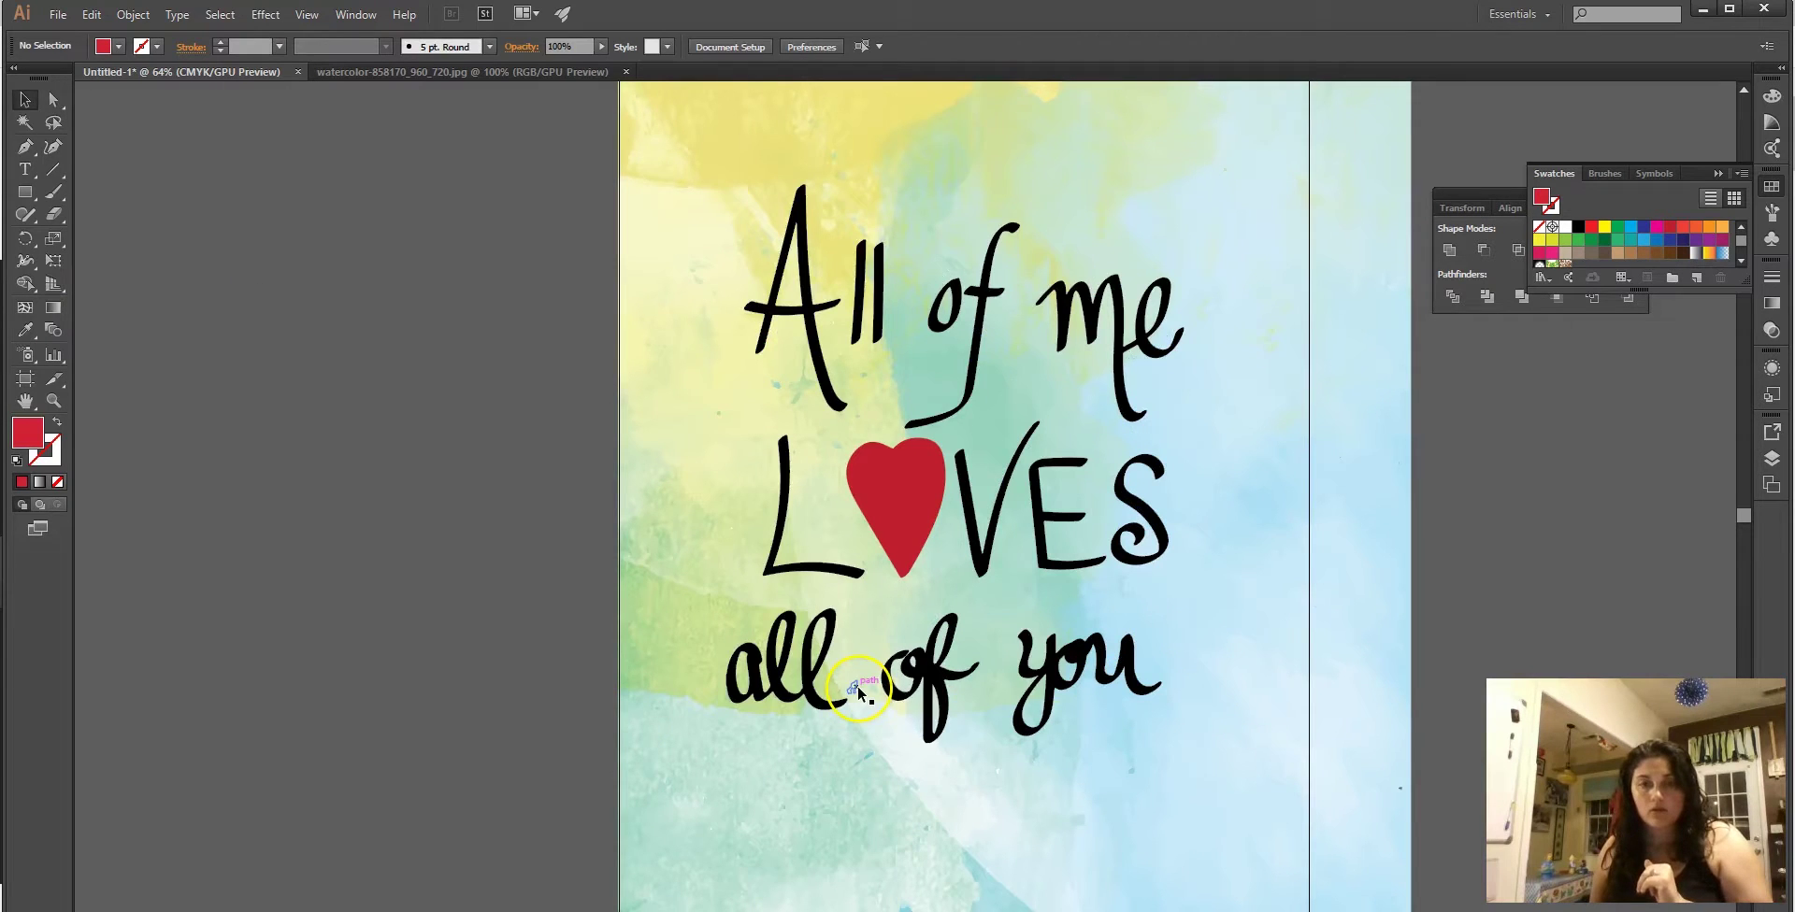
# Recolor the whole lettering group, including the heart, with the White swatch.
pyautogui.click(813, 318)
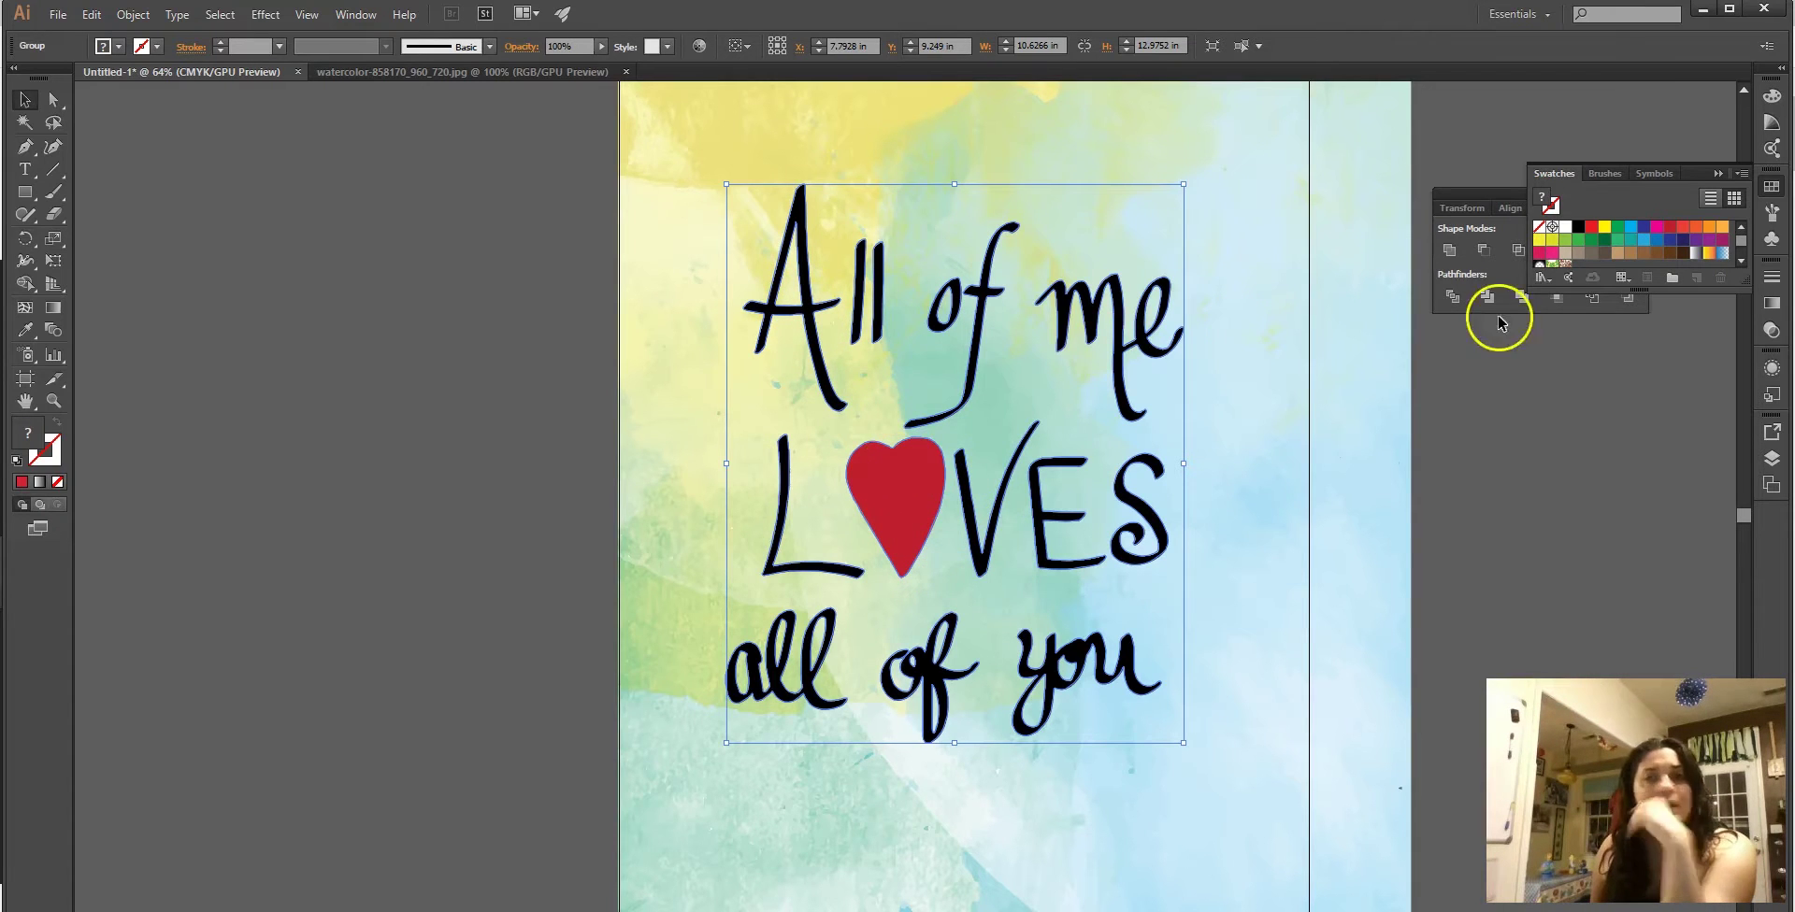
pyautogui.click(1566, 230)
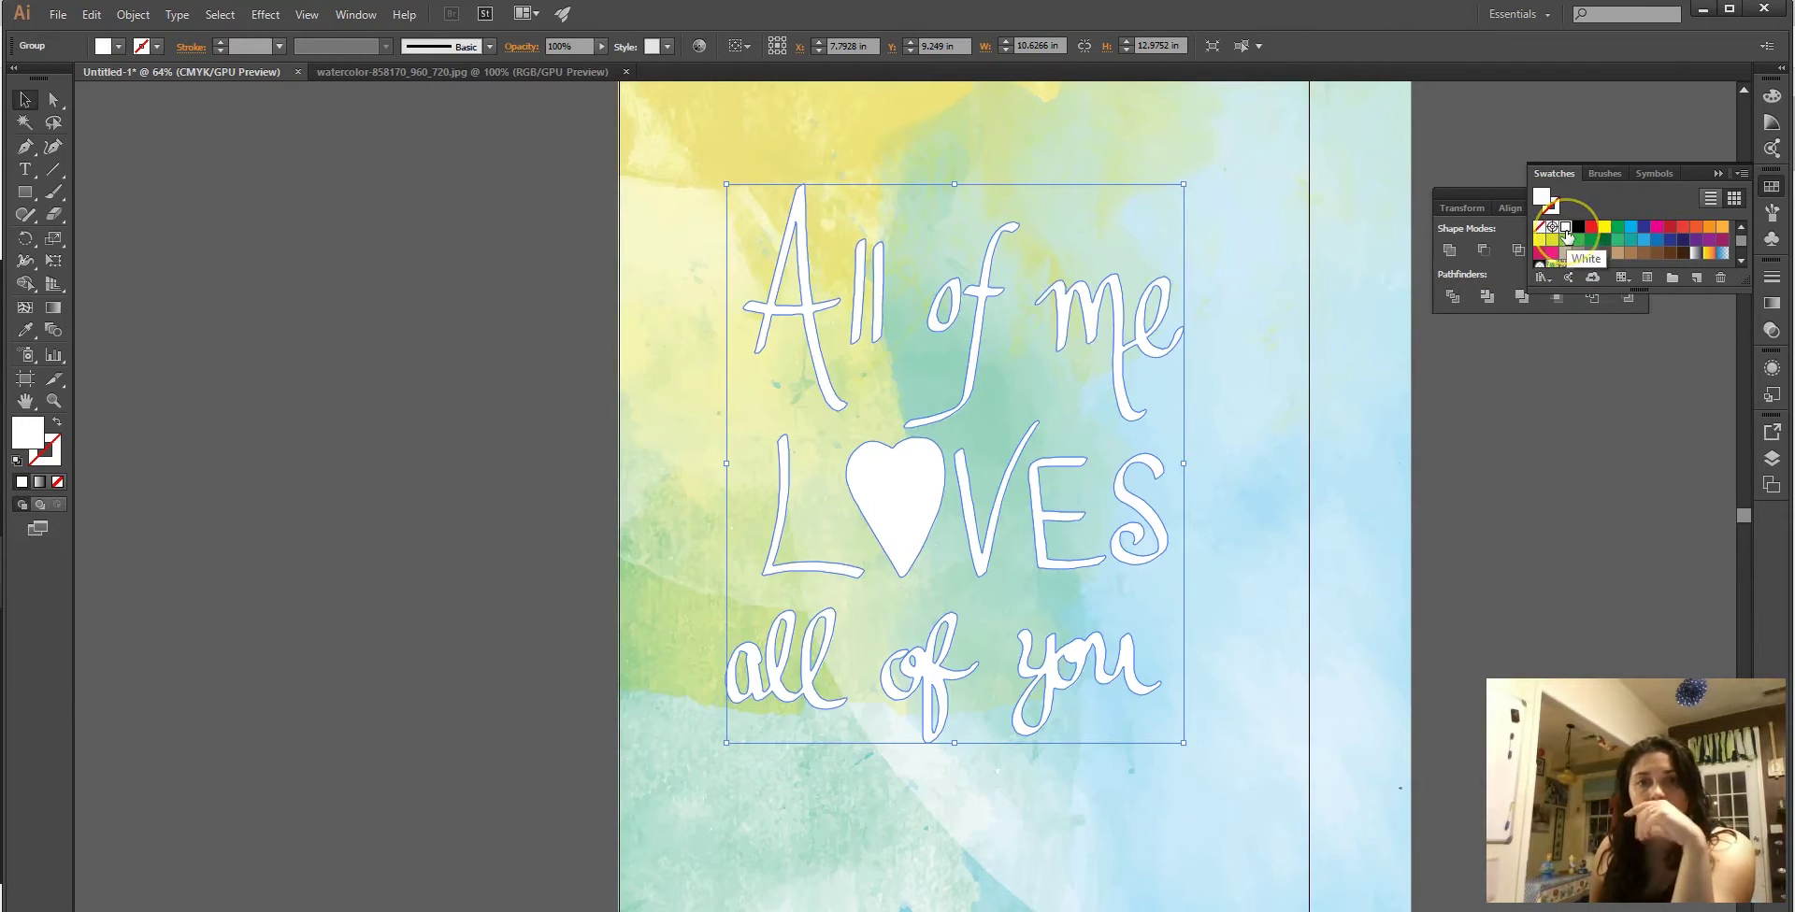
pyautogui.click(1536, 475)
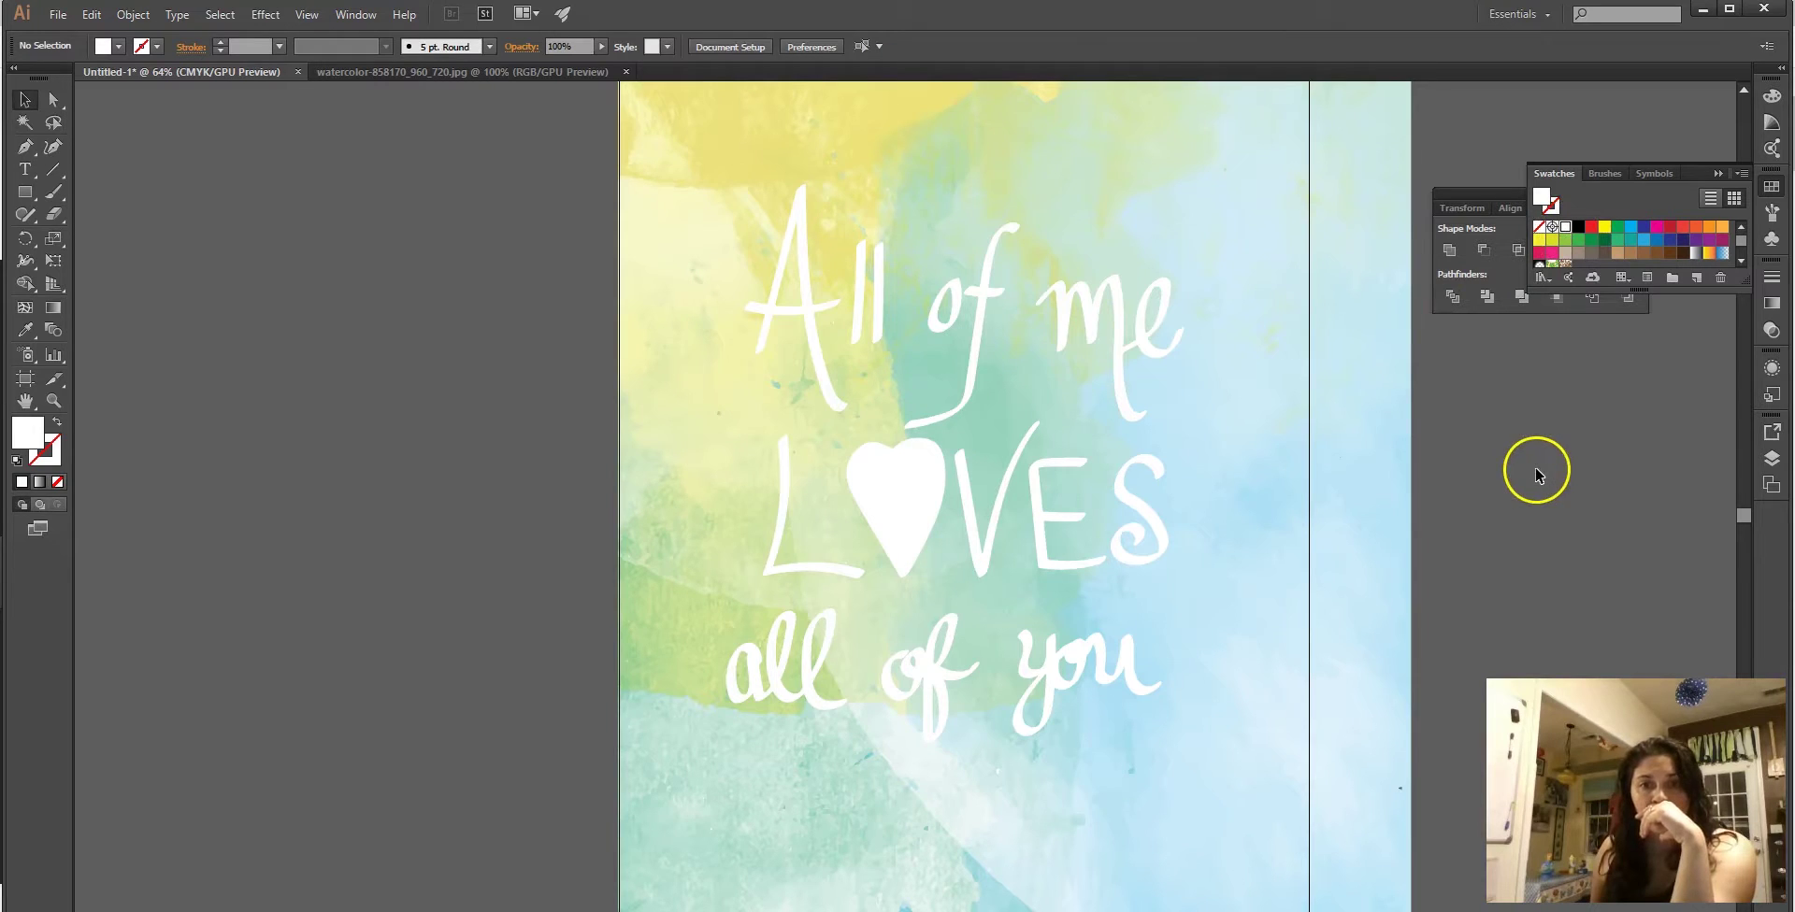
# Enlarge the watercolor background to about 18.9 by 20.2 in so it covers the whole artboard.
pyautogui.click(1309, 776)
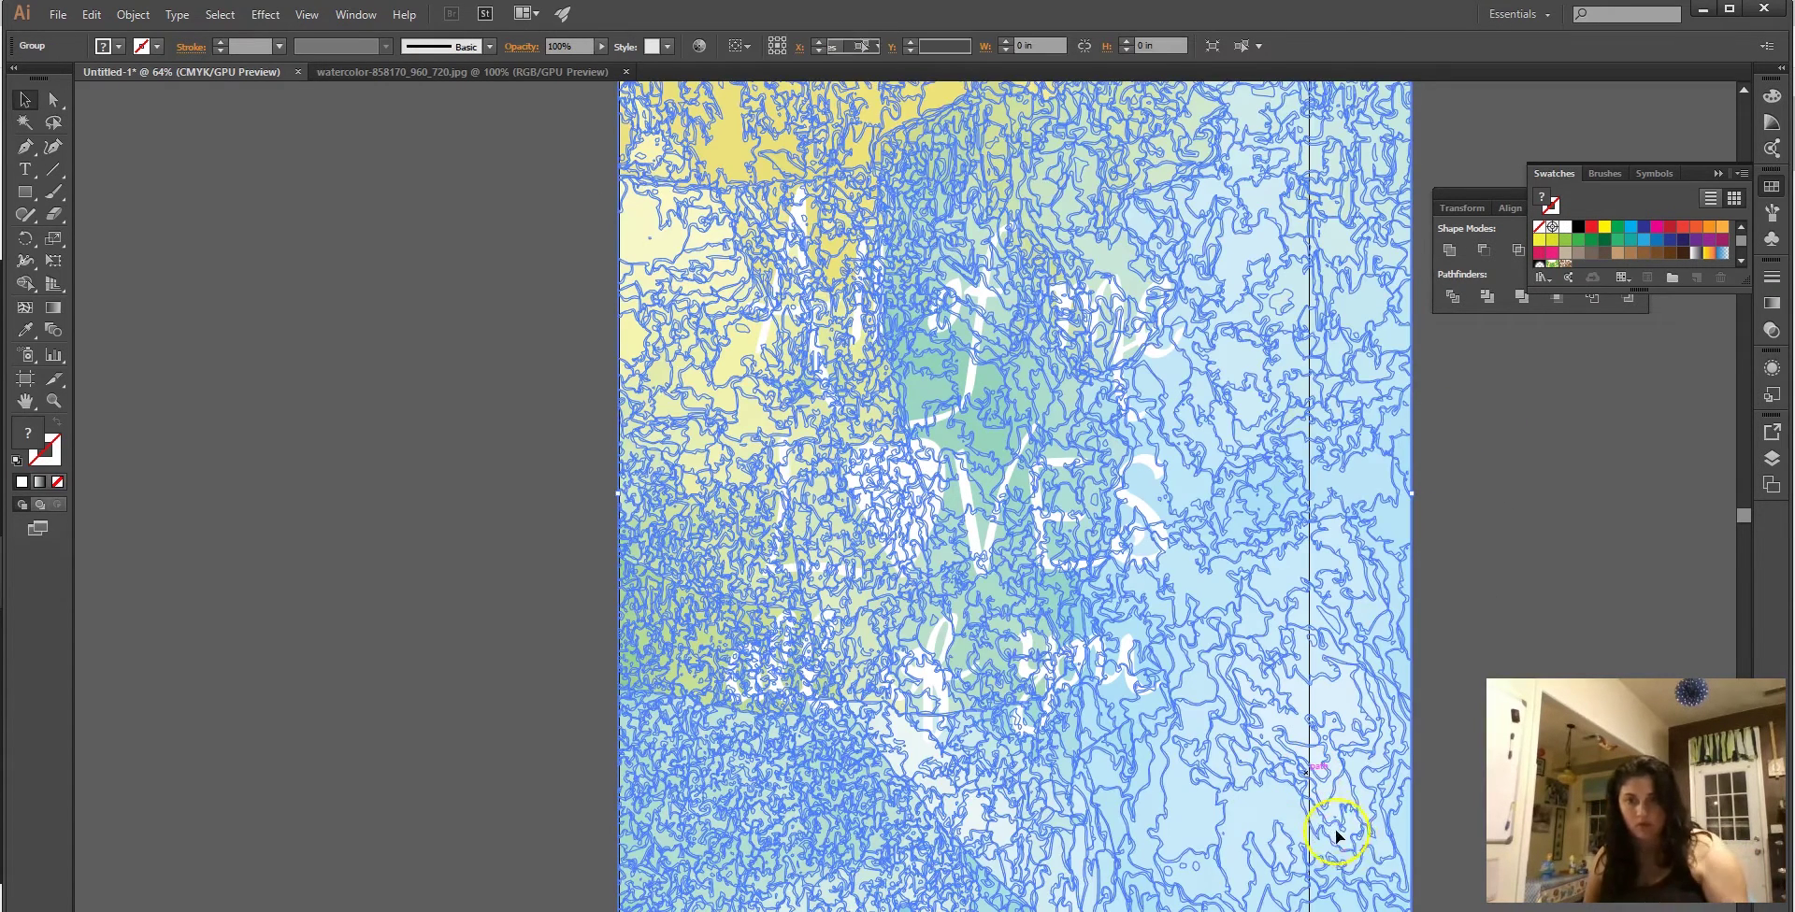
pyautogui.moveTo(1413, 905); pyautogui.dragTo(1411, 873)
pyautogui.click(1595, 453)
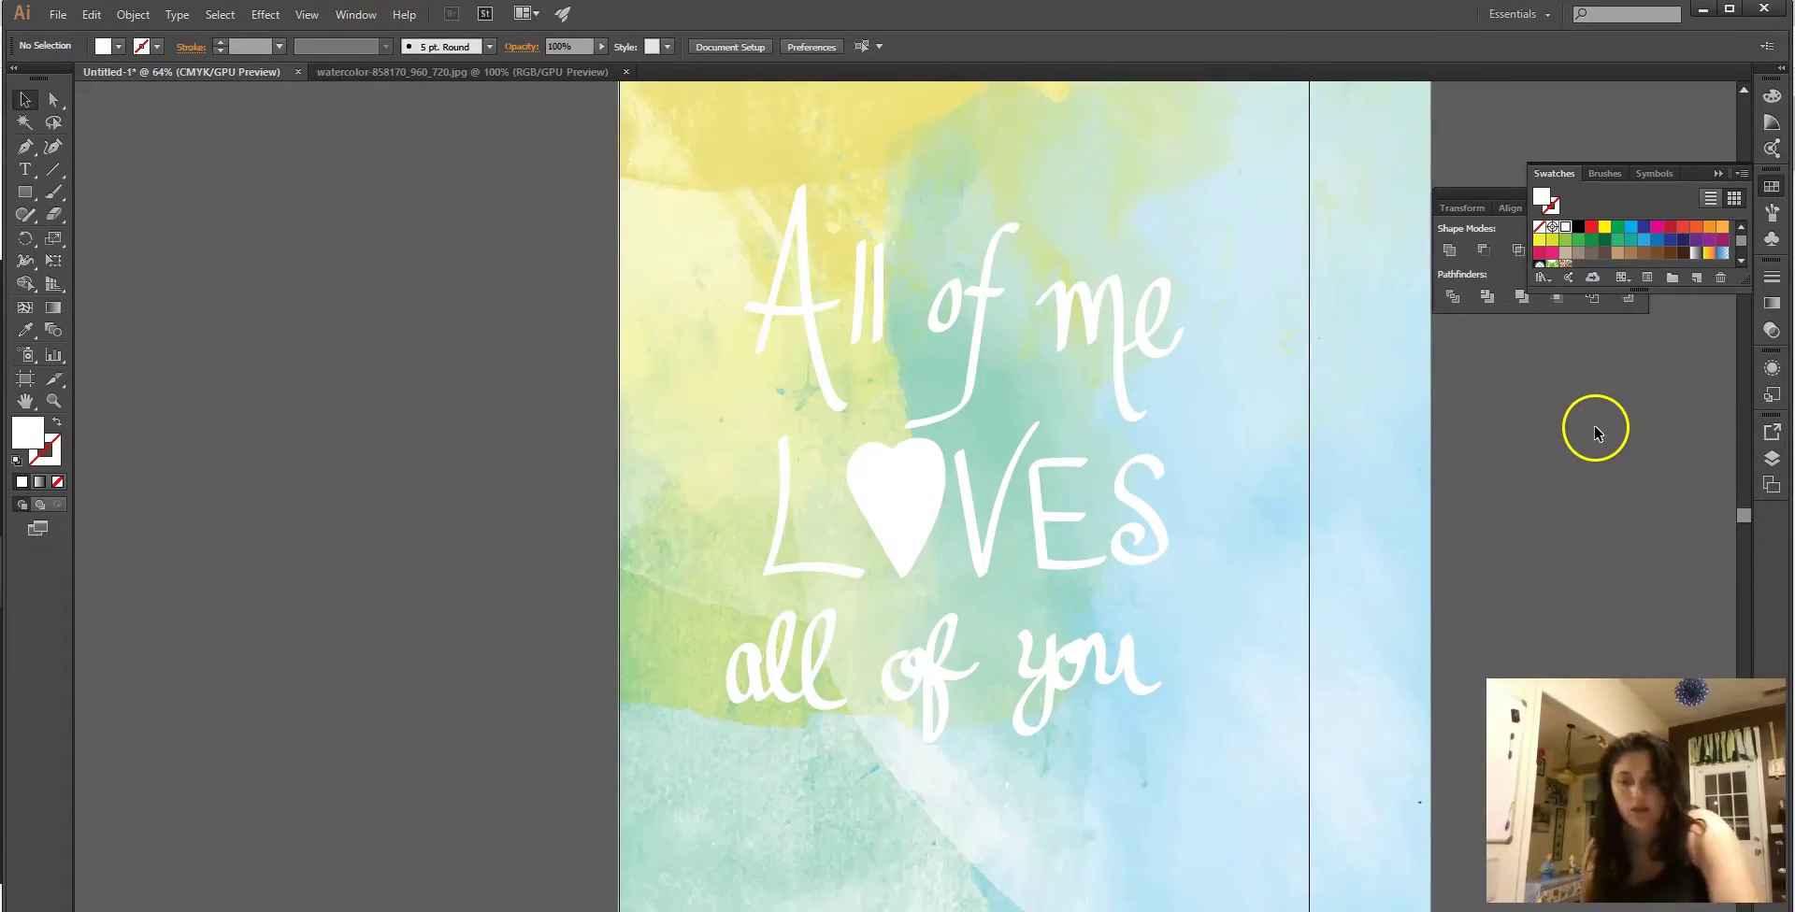
pyautogui.hotkey('ctrl', '-')
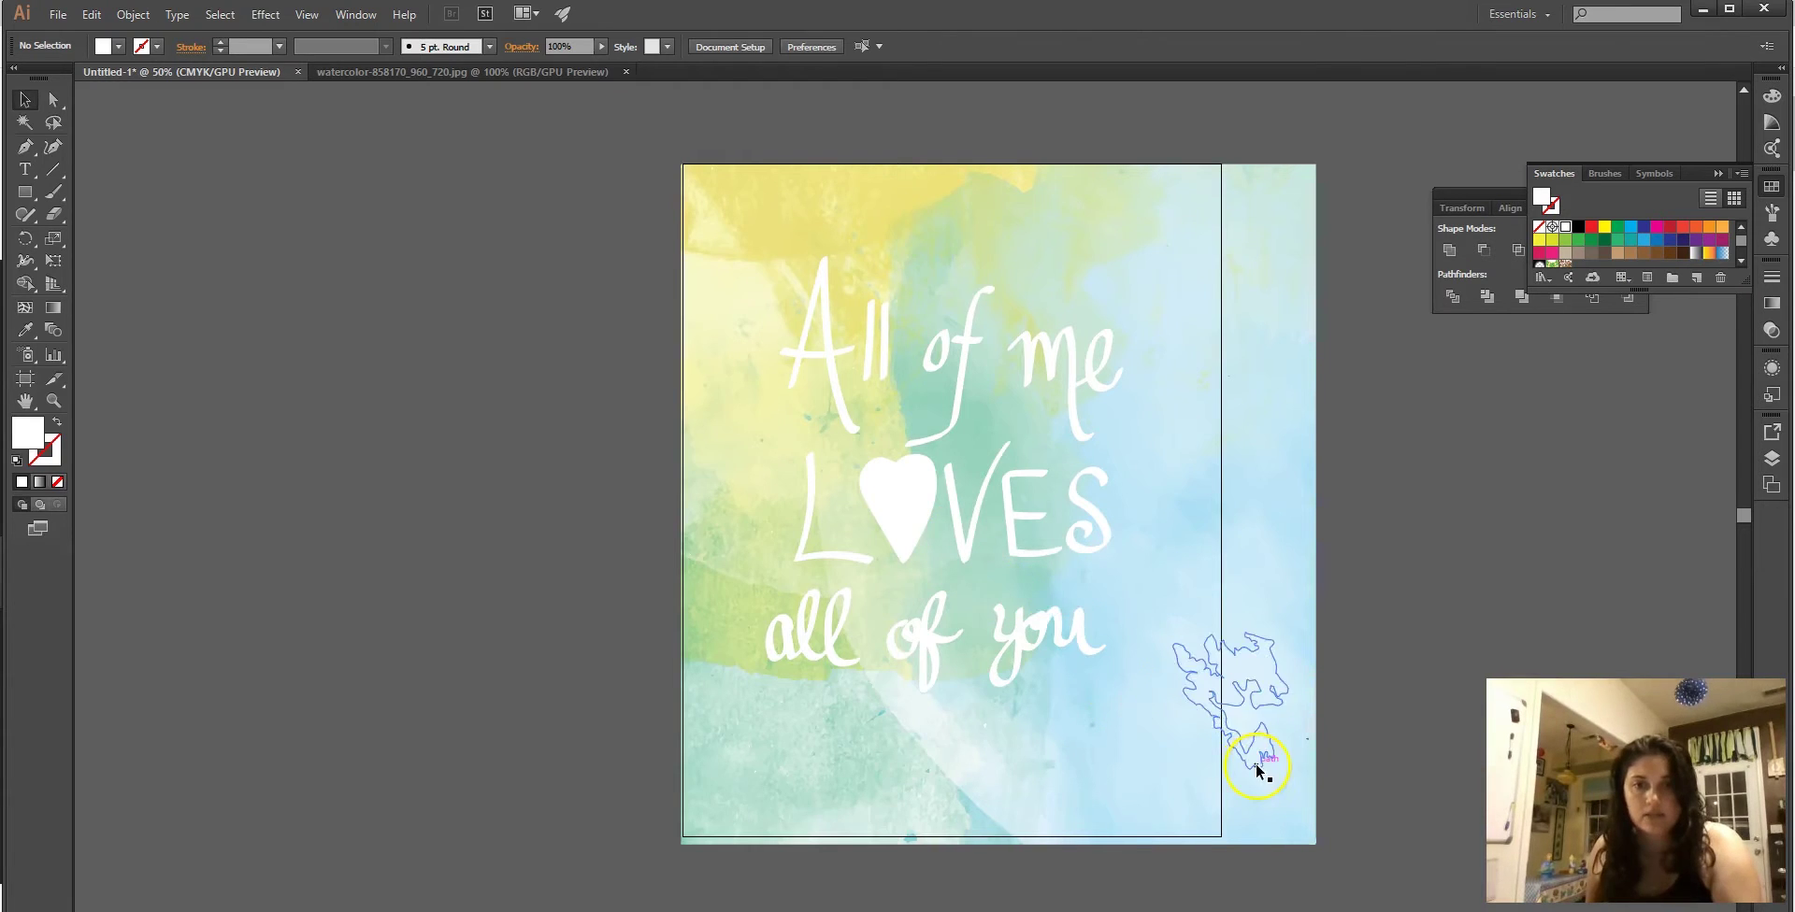
# Duplicate the watercolor background in place, keeping both copies behind the white lettering.
pyautogui.click(1256, 765)
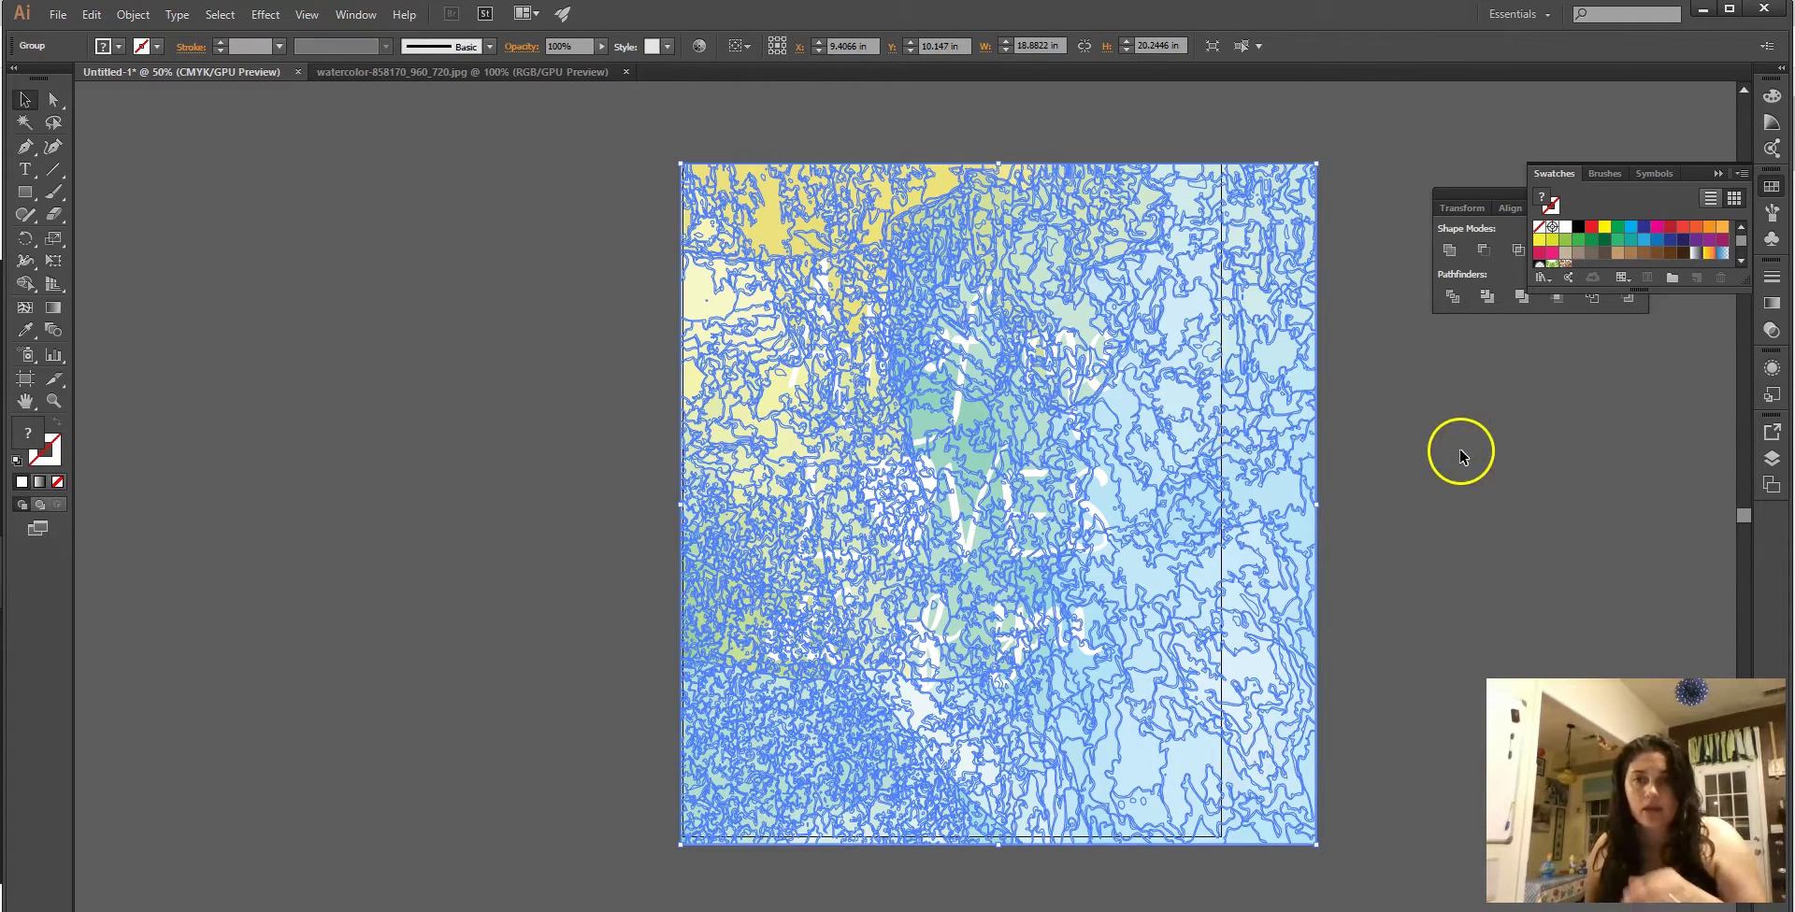
pyautogui.click(1453, 449)
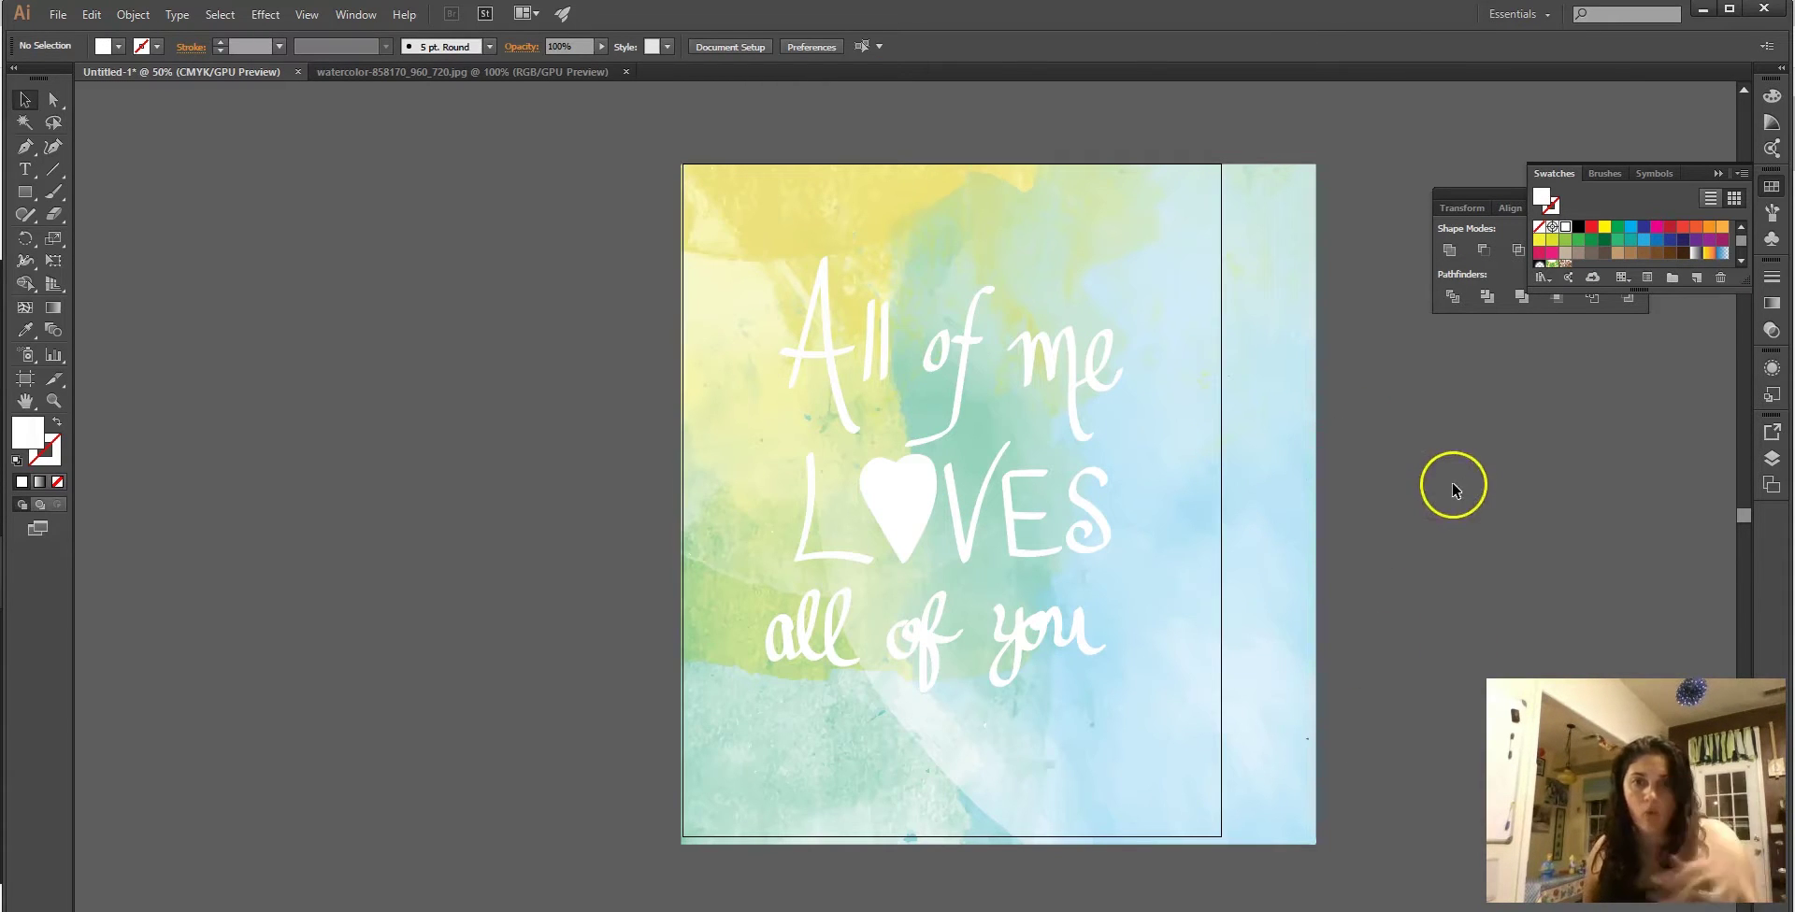
pyautogui.click(1254, 349)
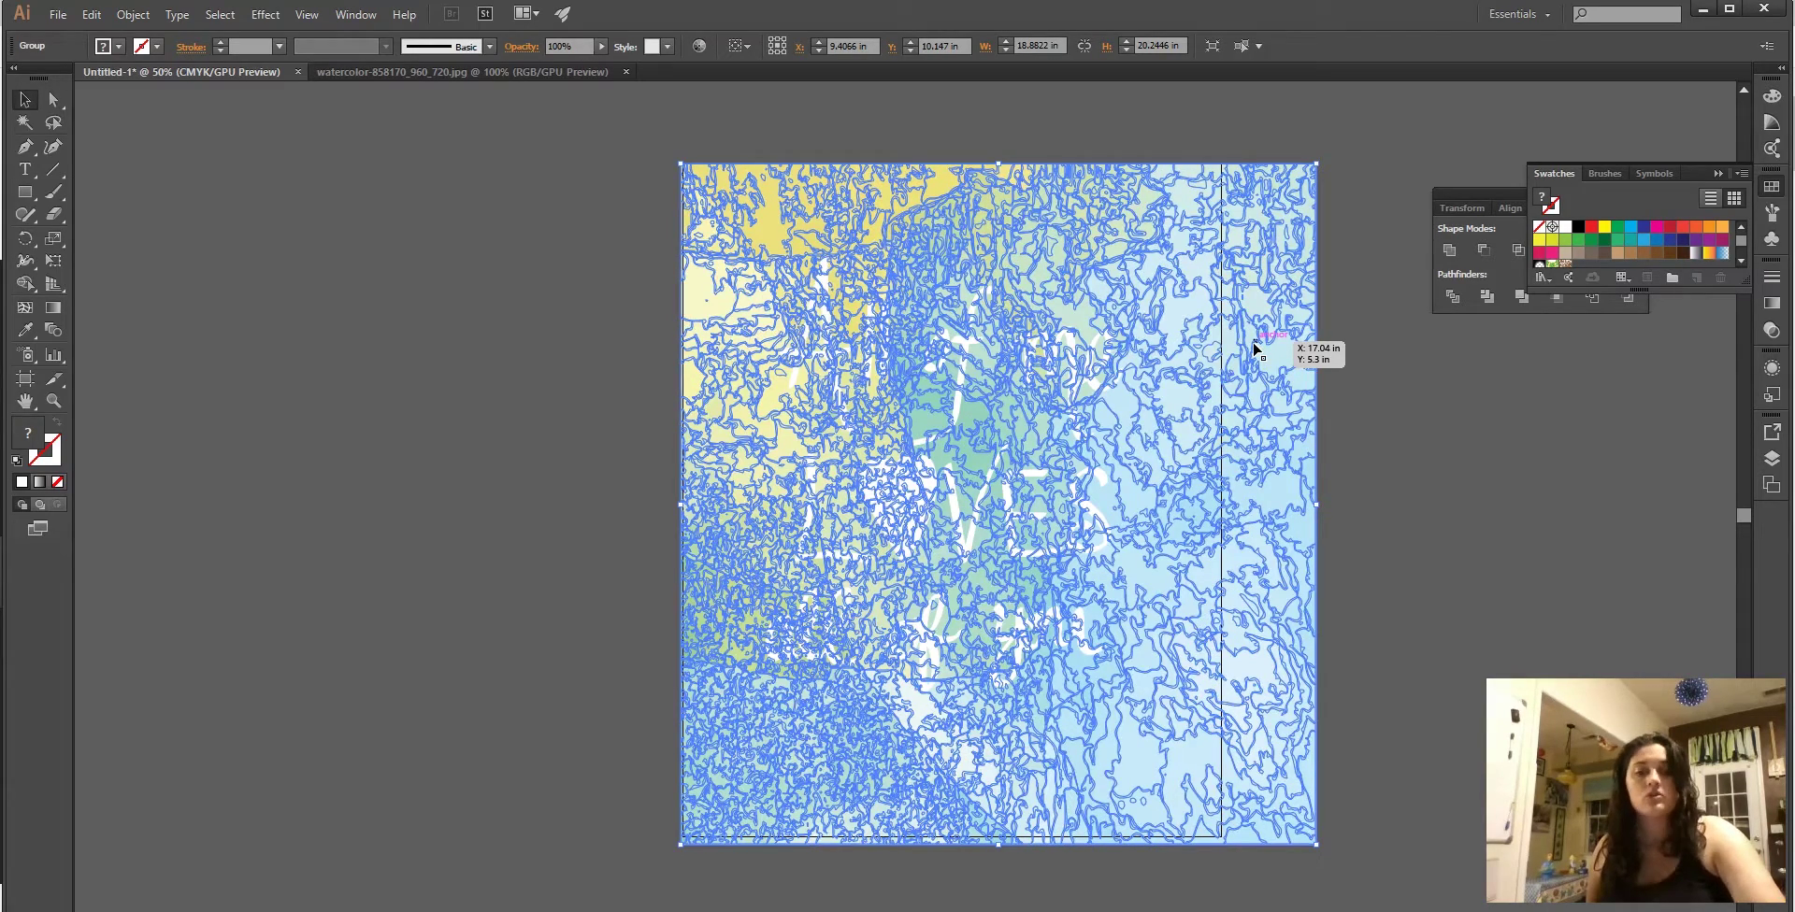
pyautogui.click(1378, 388)
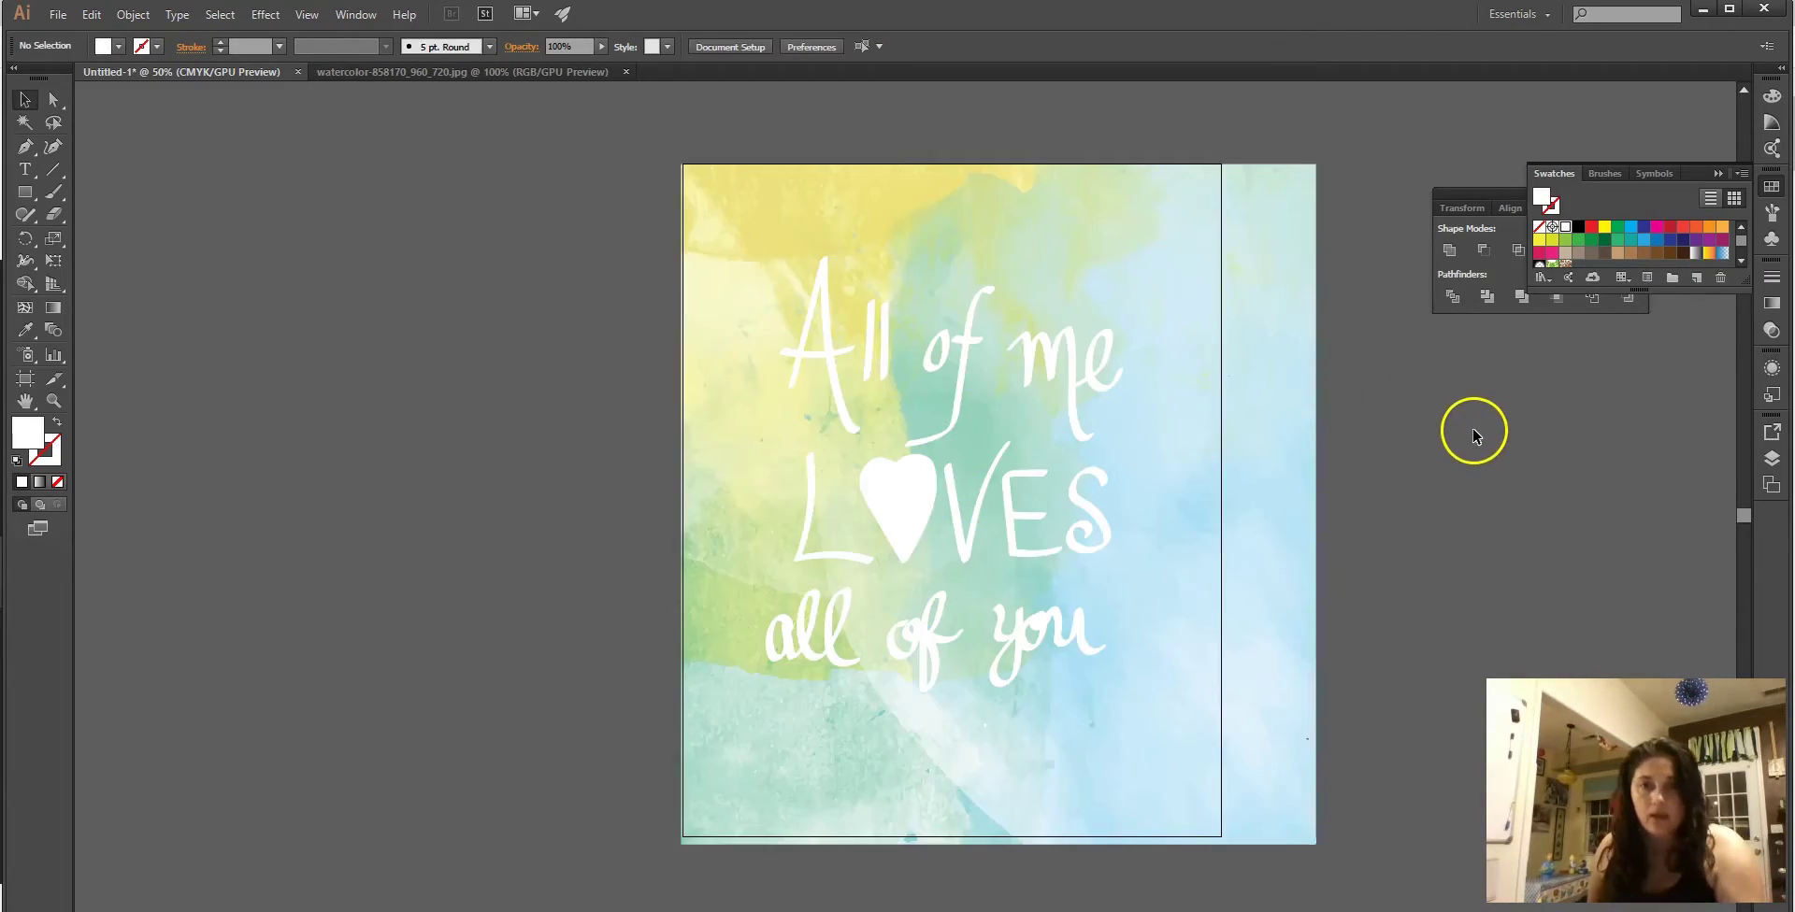
# Show the Transparency settings, try Overlay on the upper watercolor copy, and set its blending mode to Multiply.
pyautogui.click(1243, 480)
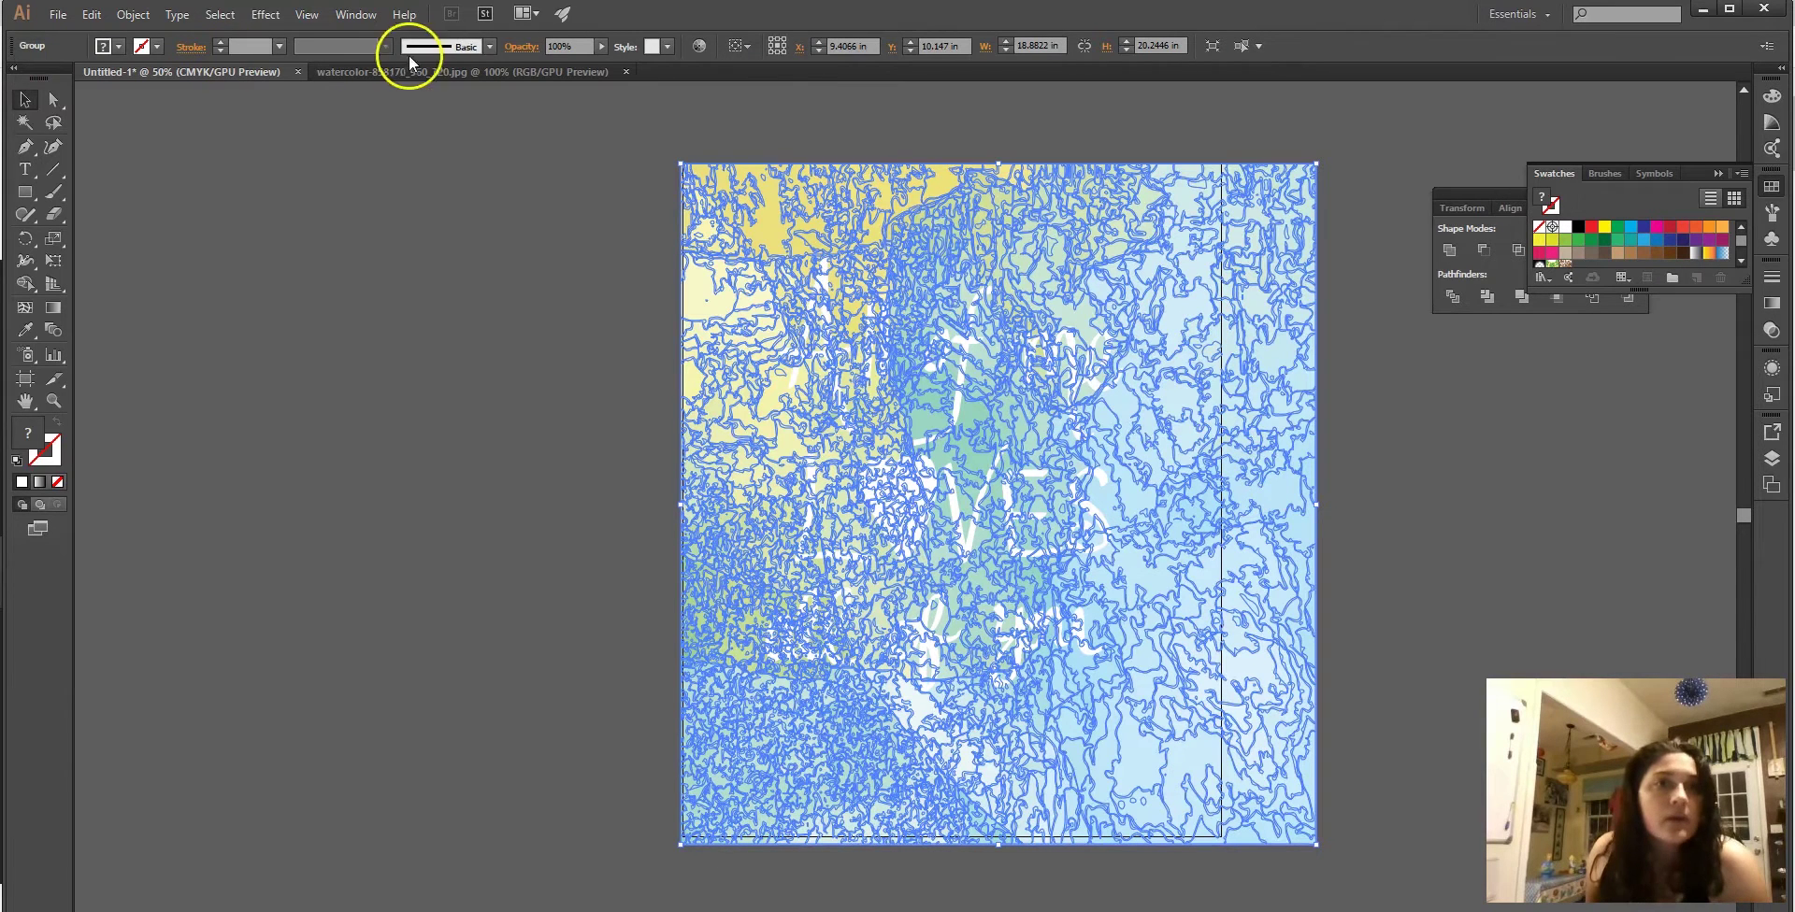
pyautogui.click(361, 15)
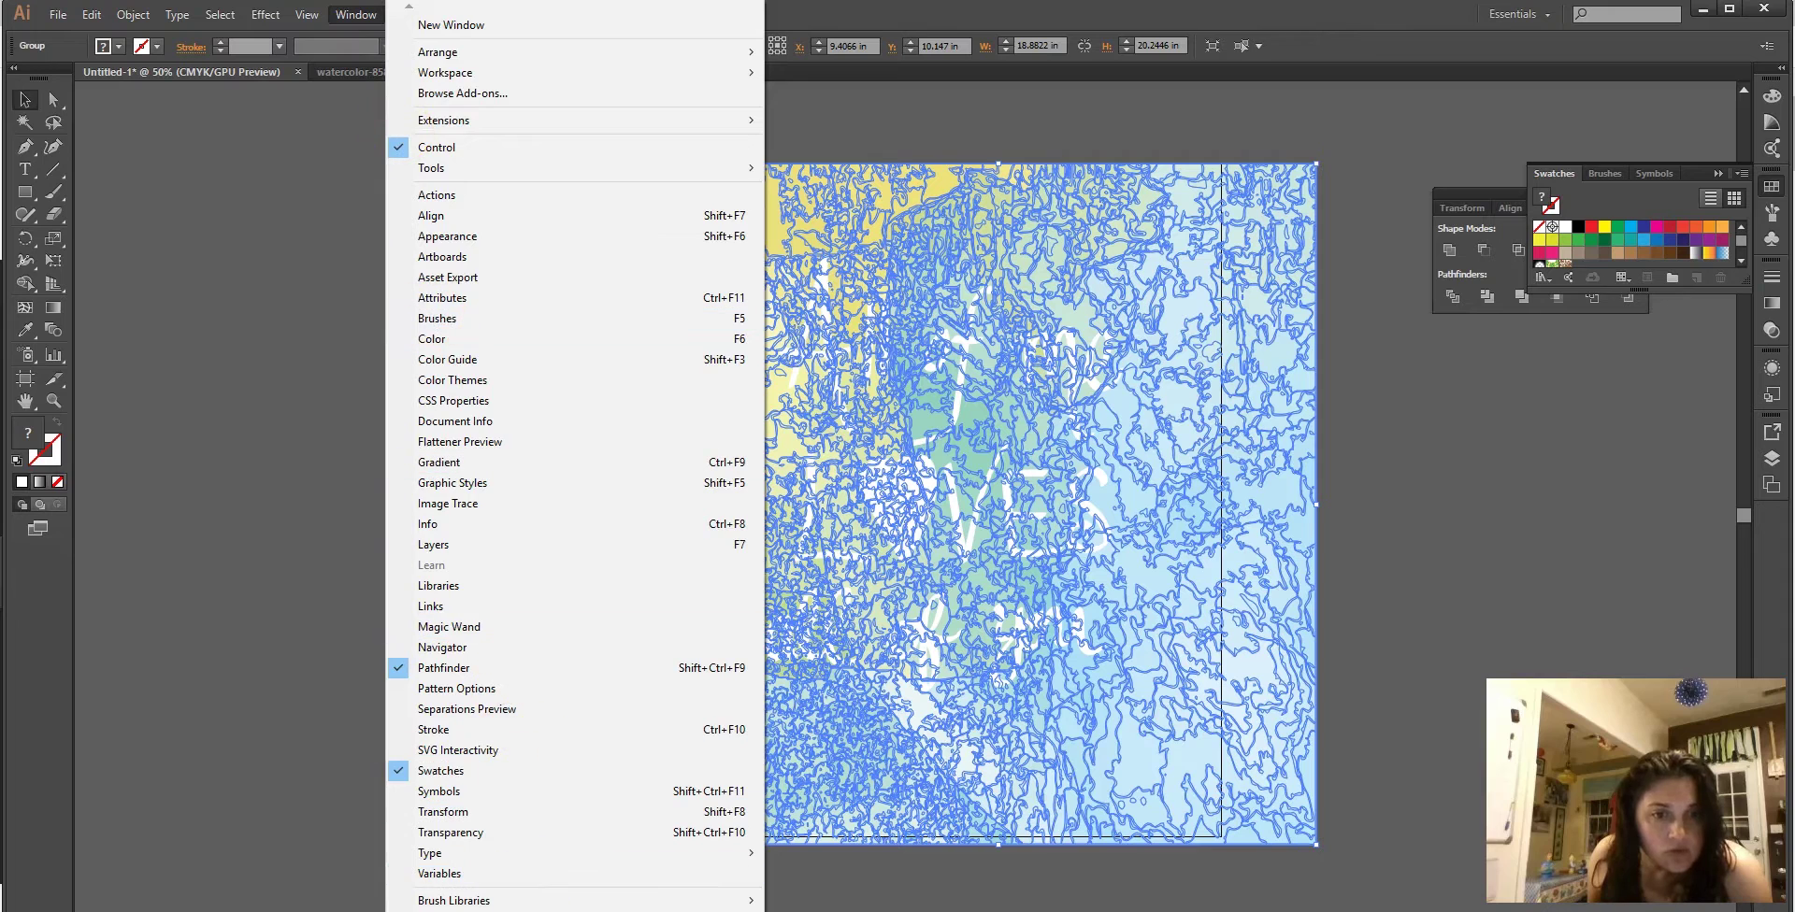
pyautogui.click(479, 832)
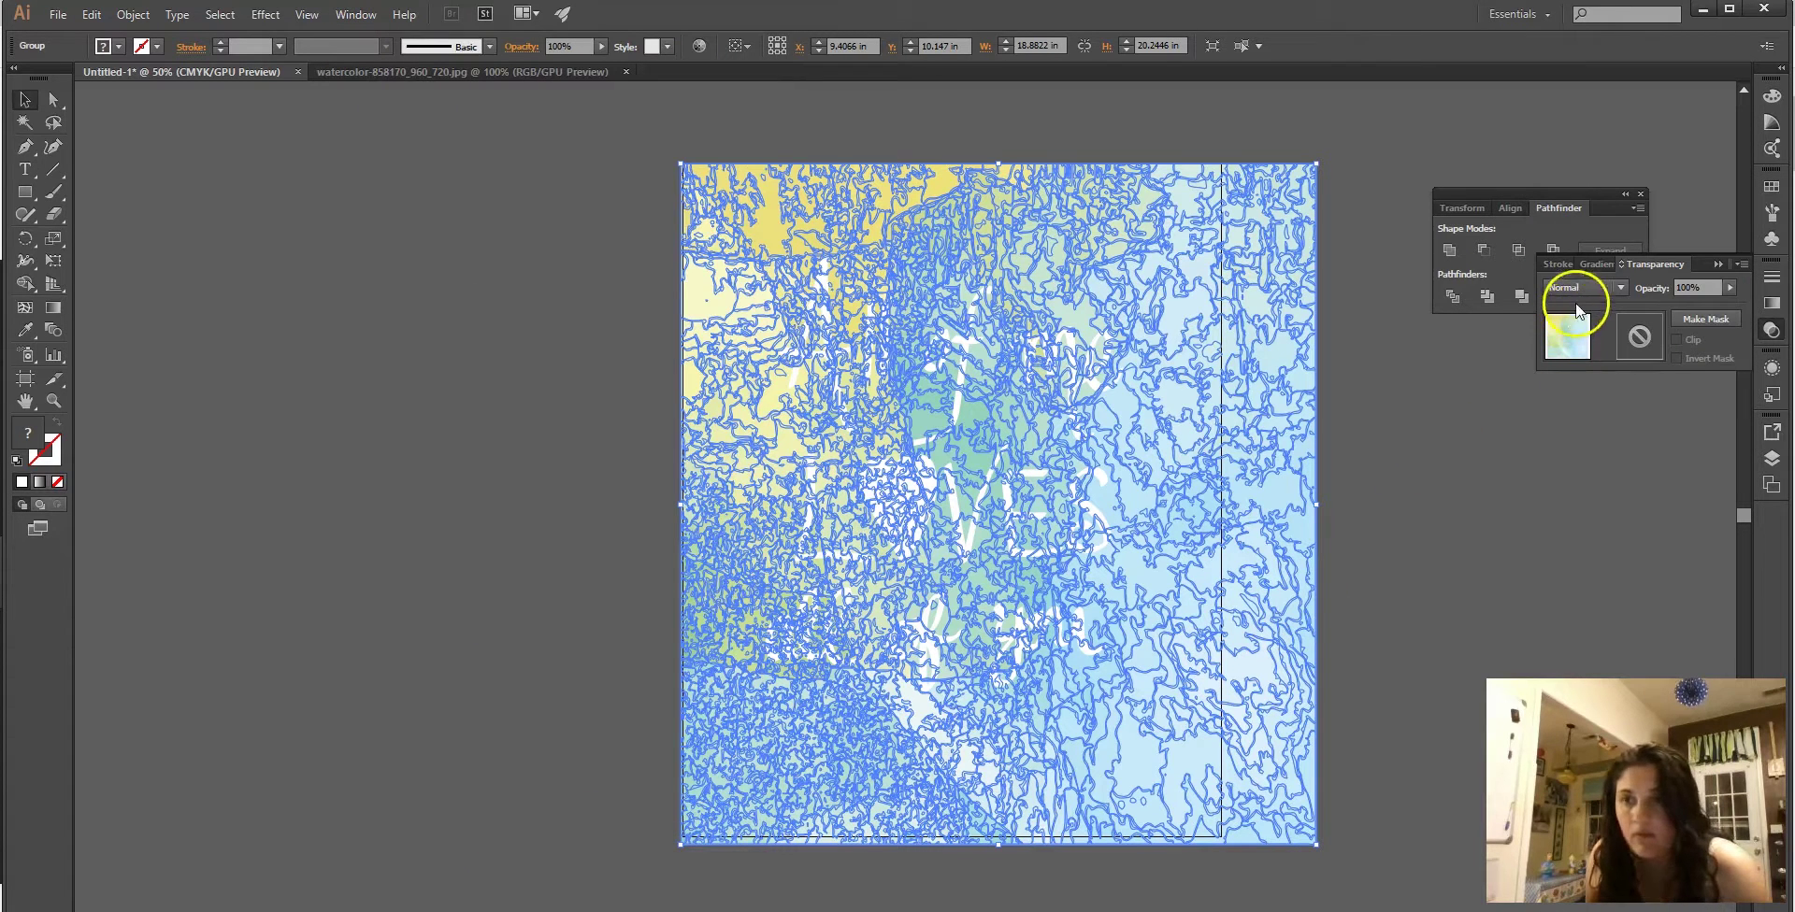
pyautogui.click(1622, 289)
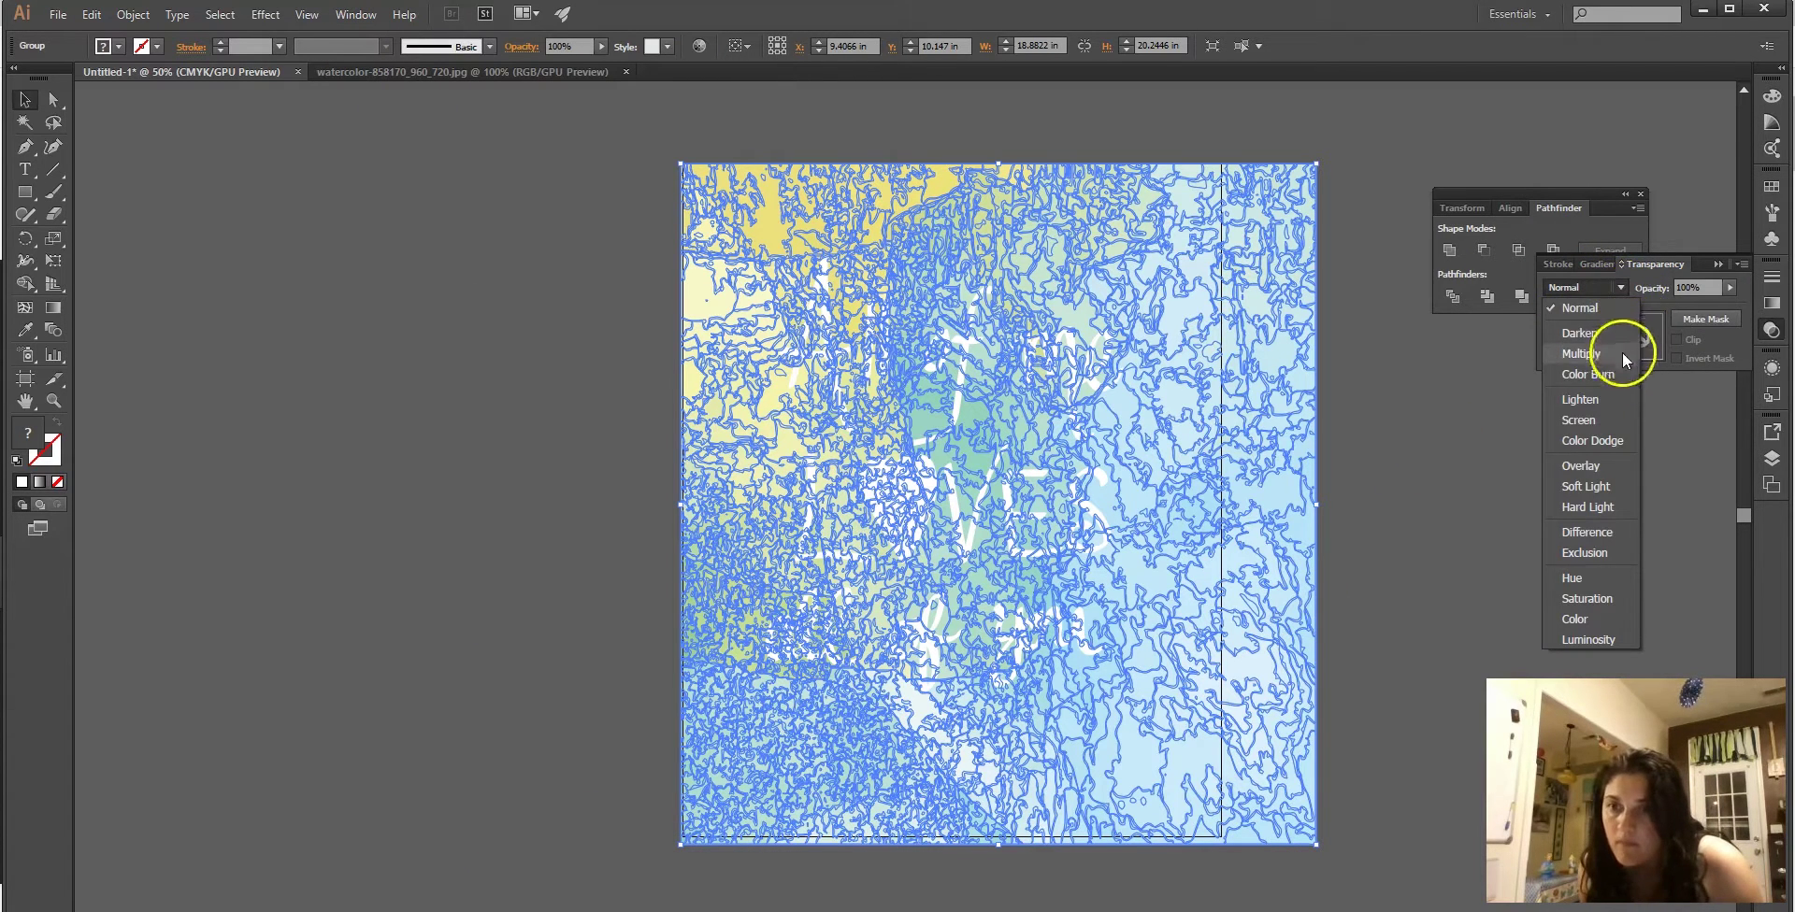
pyautogui.click(1617, 465)
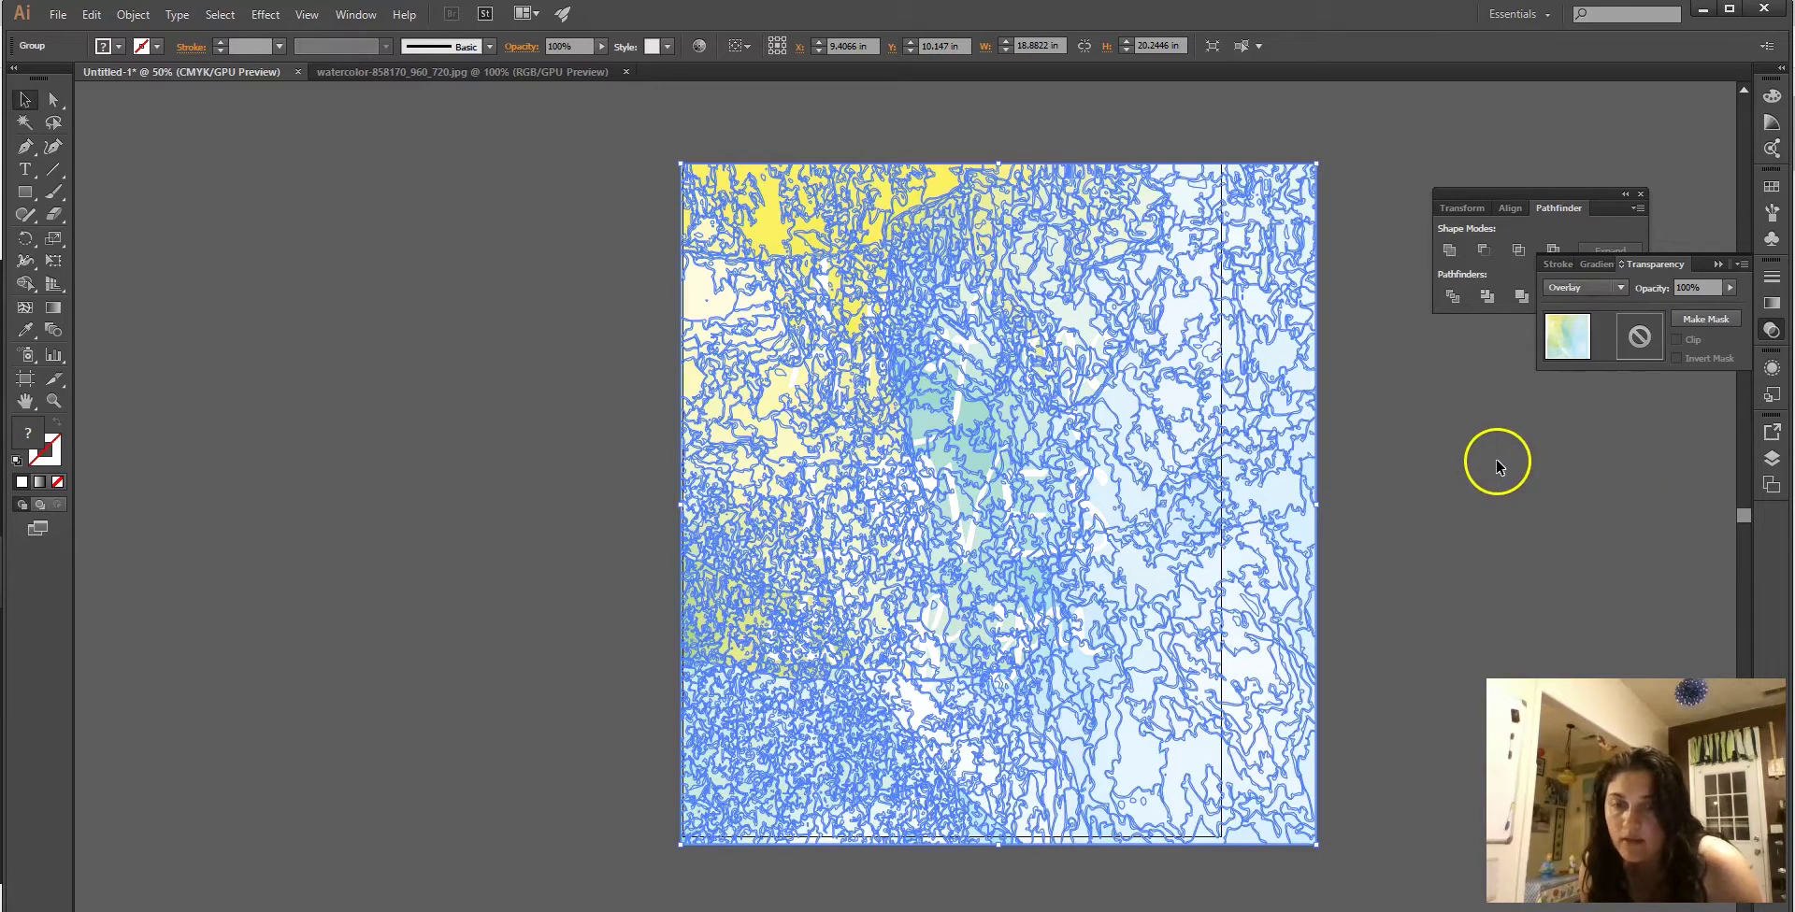
pyautogui.click(1629, 290)
pyautogui.click(1606, 357)
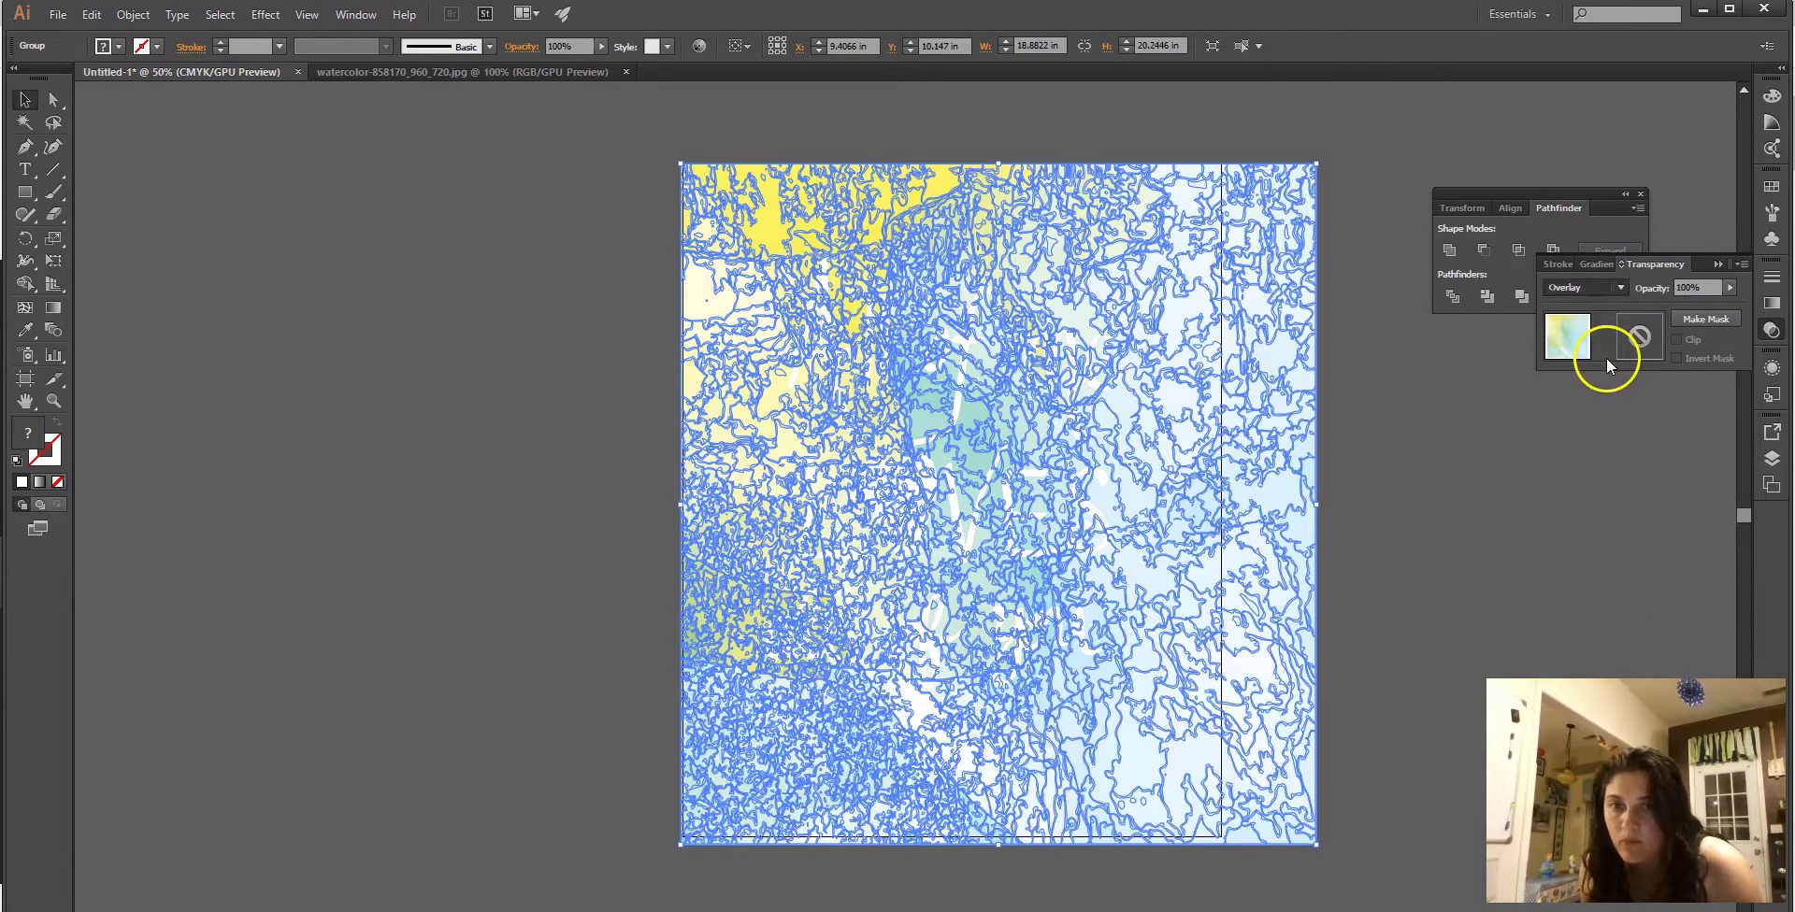
pyautogui.click(1439, 476)
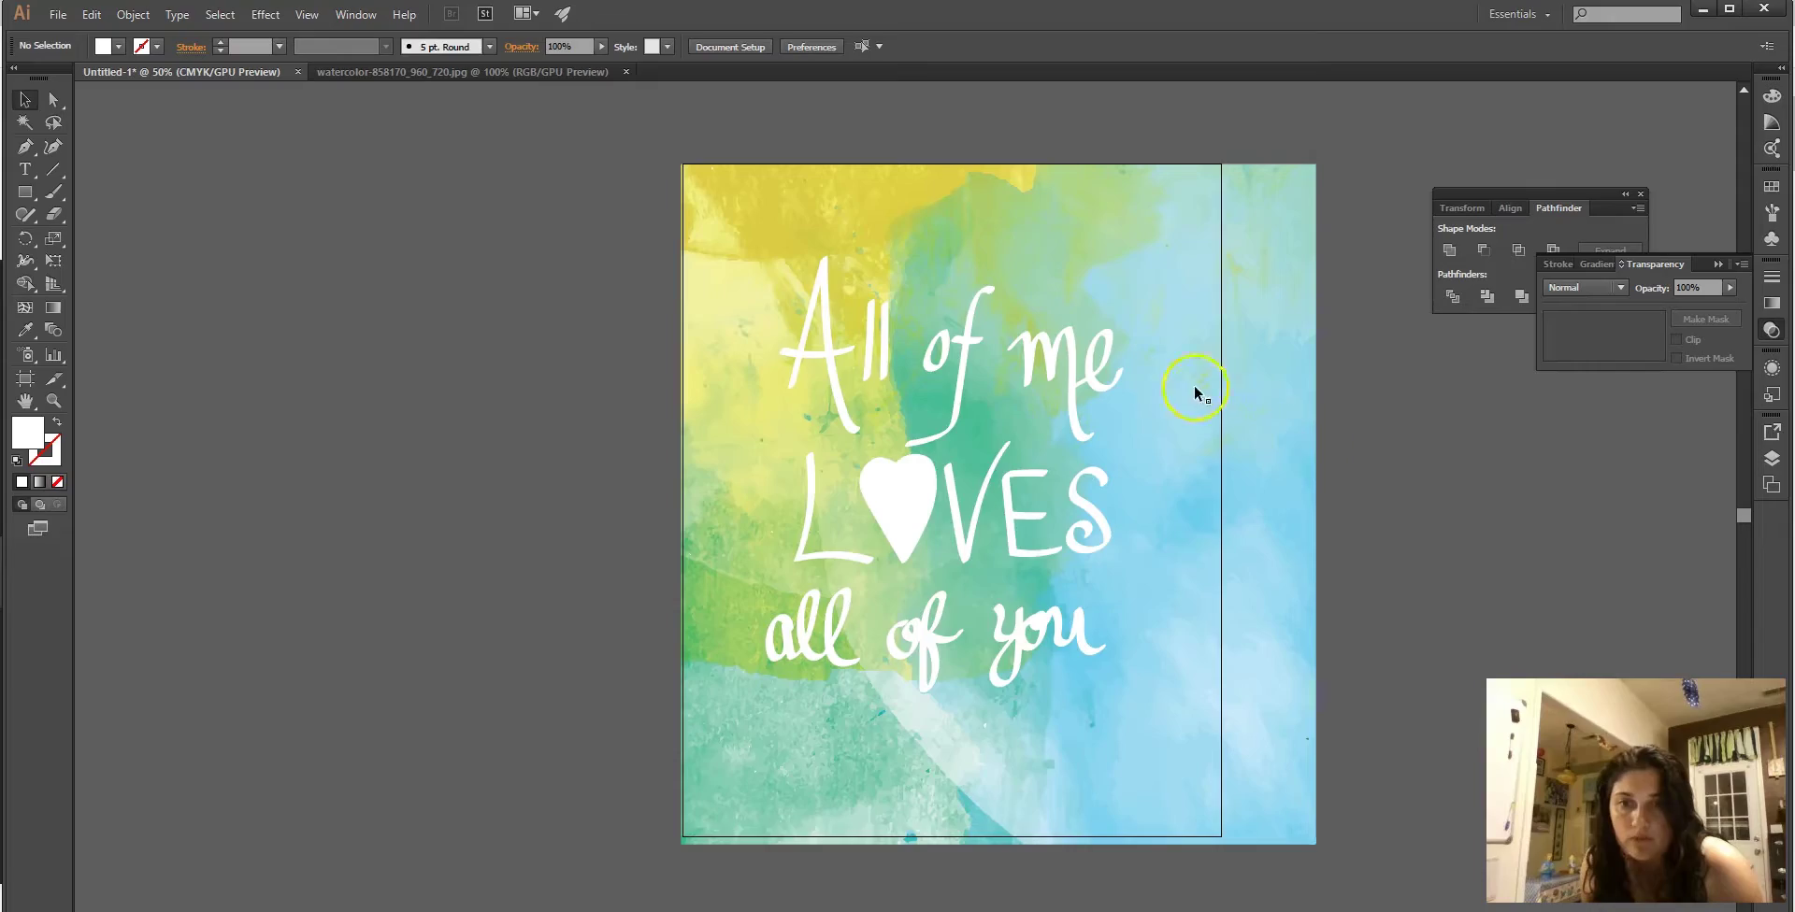
# Rotate the Multiply watercolor copy about 180° and enlarge it past the artboard's lower and left edges.
pyautogui.click(1217, 380)
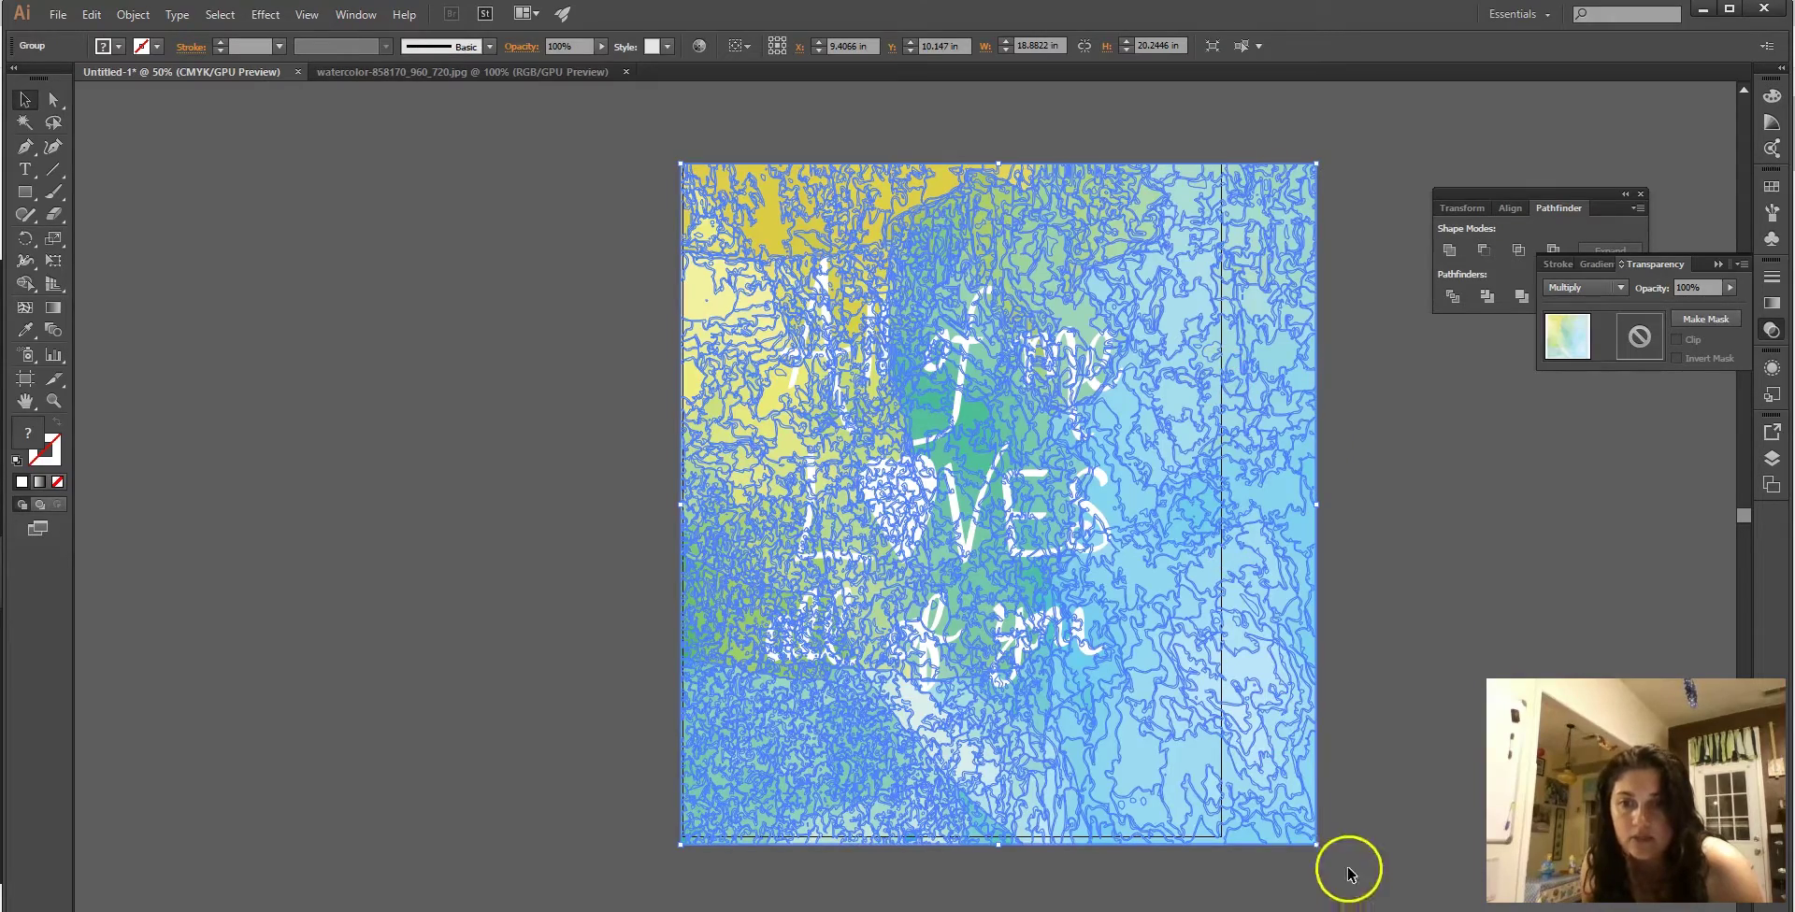
pyautogui.moveTo(1327, 848)
pyautogui.mouseDown()
pyautogui.moveTo(1066, 873)
pyautogui.moveTo(645, 701)
pyautogui.moveTo(763, 239)
pyautogui.mouseUp()
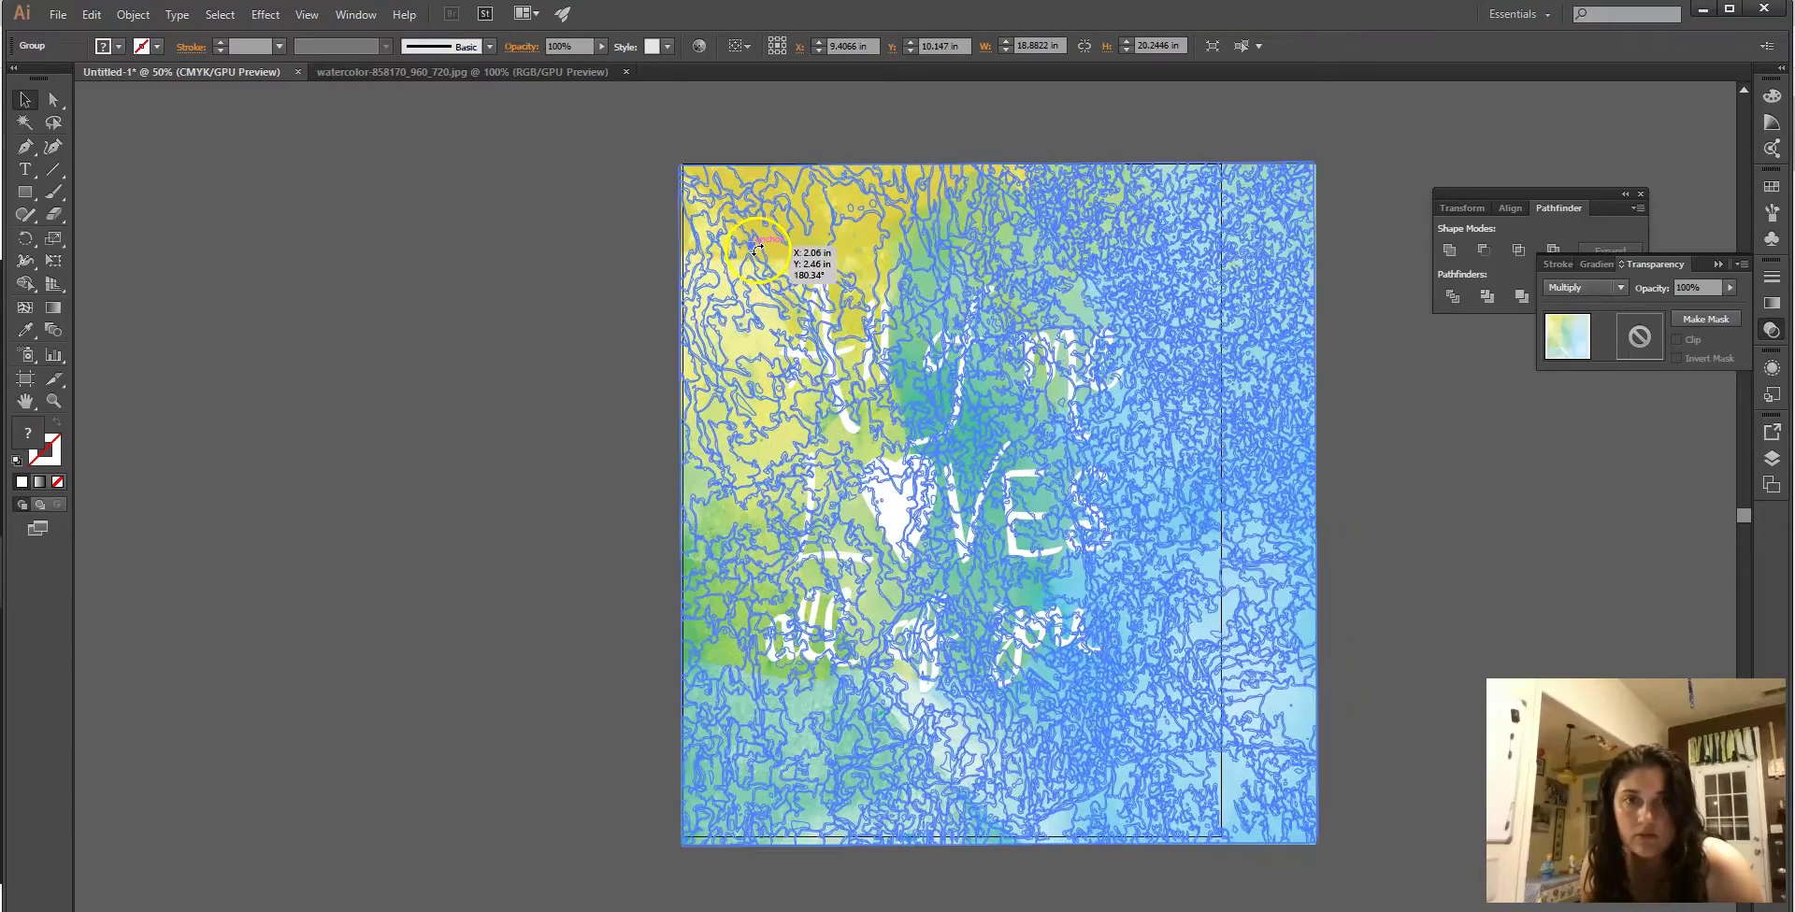
pyautogui.click(1503, 535)
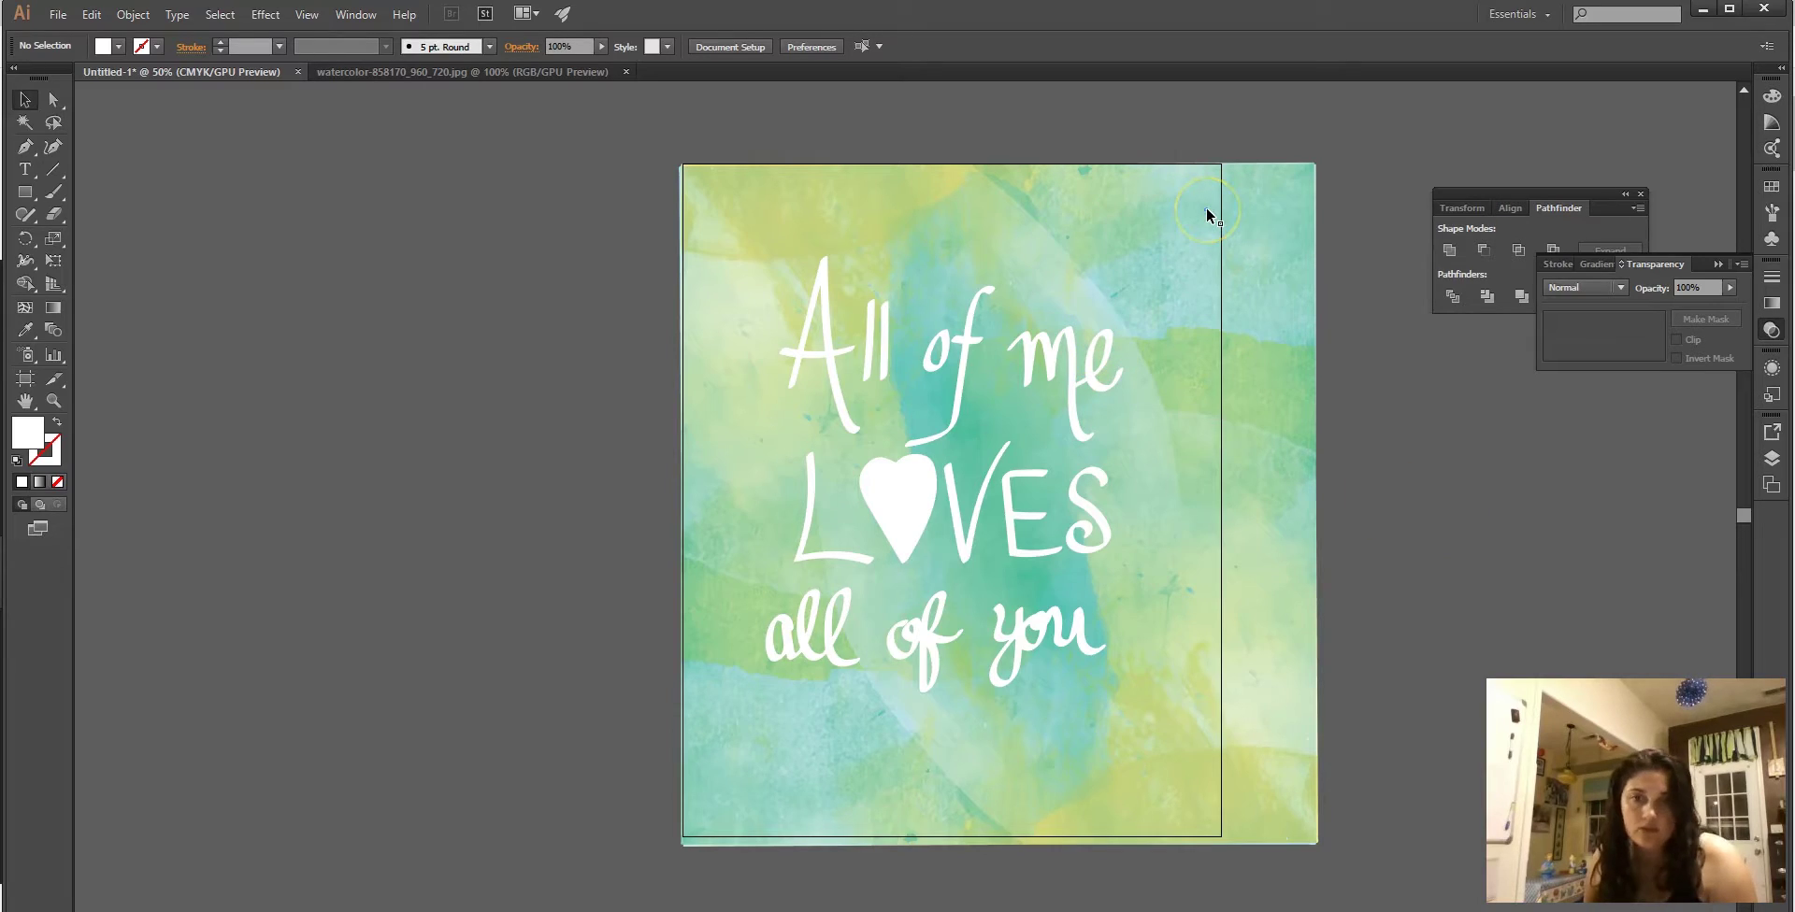
pyautogui.moveTo(1206, 213)
pyautogui.mouseDown()
pyautogui.moveTo(1162, 193)
pyautogui.moveTo(1288, 860)
pyautogui.moveTo(1274, 829)
pyautogui.moveTo(1310, 871)
pyautogui.mouseUp()
pyautogui.click(1418, 535)
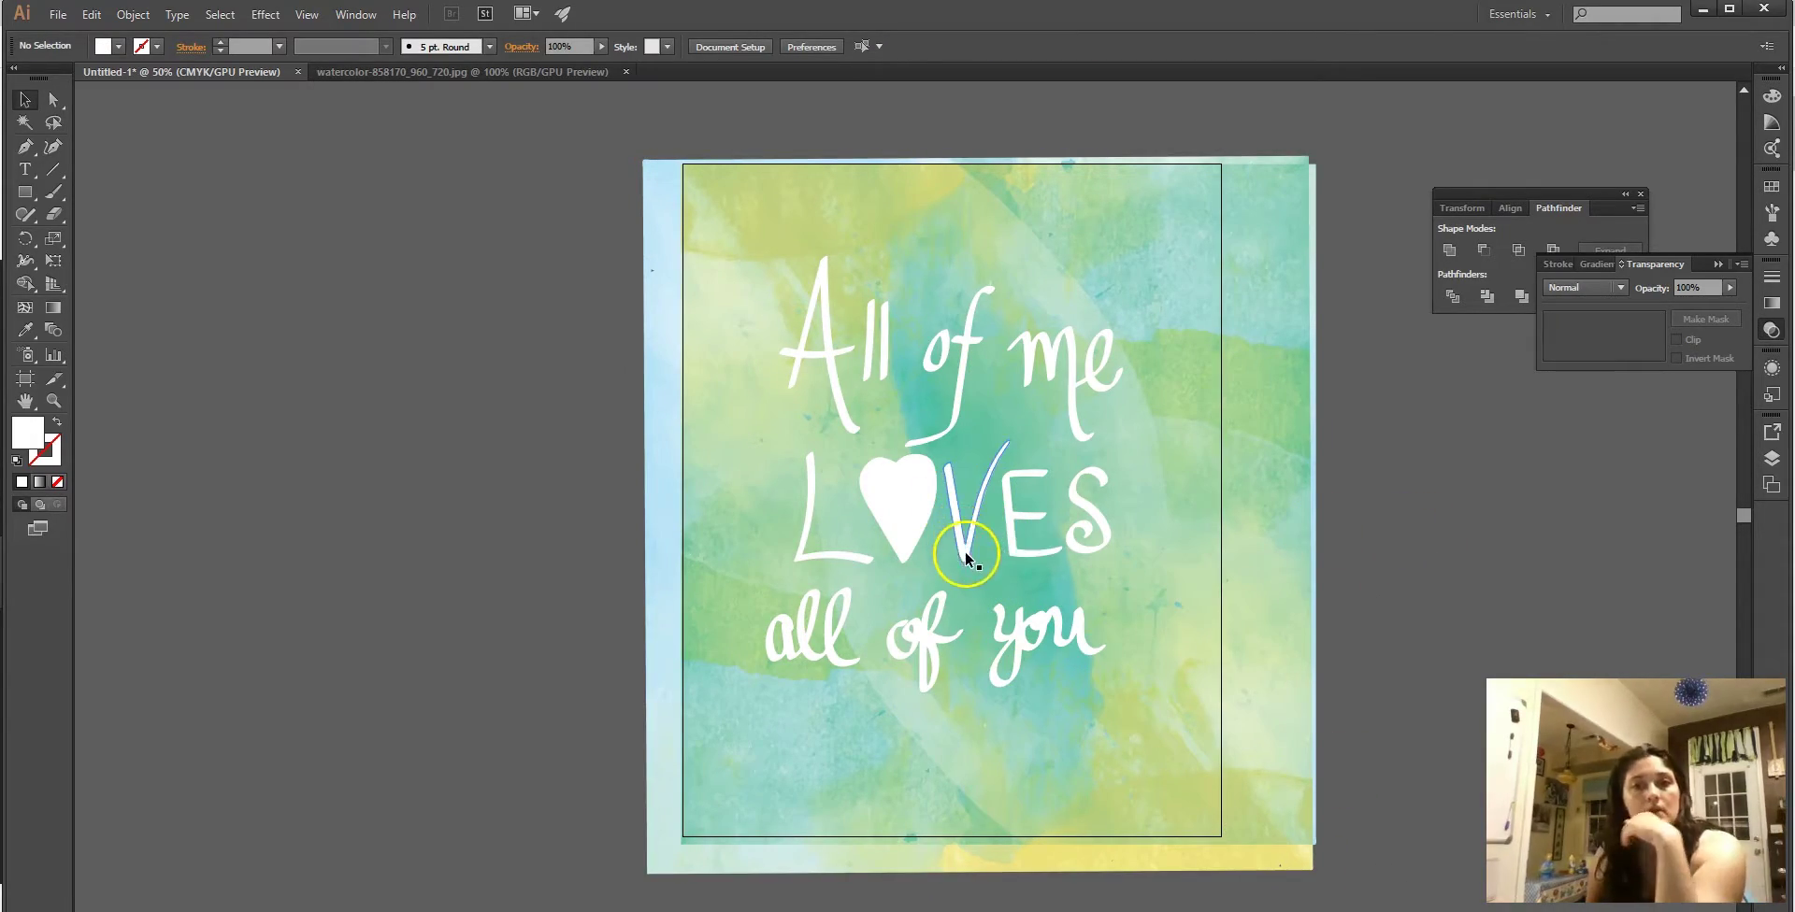
# Move the white lettering group down and to the right so it sits centred on the artboard.
pyautogui.moveTo(880, 513); pyautogui.dragTo(924, 538)
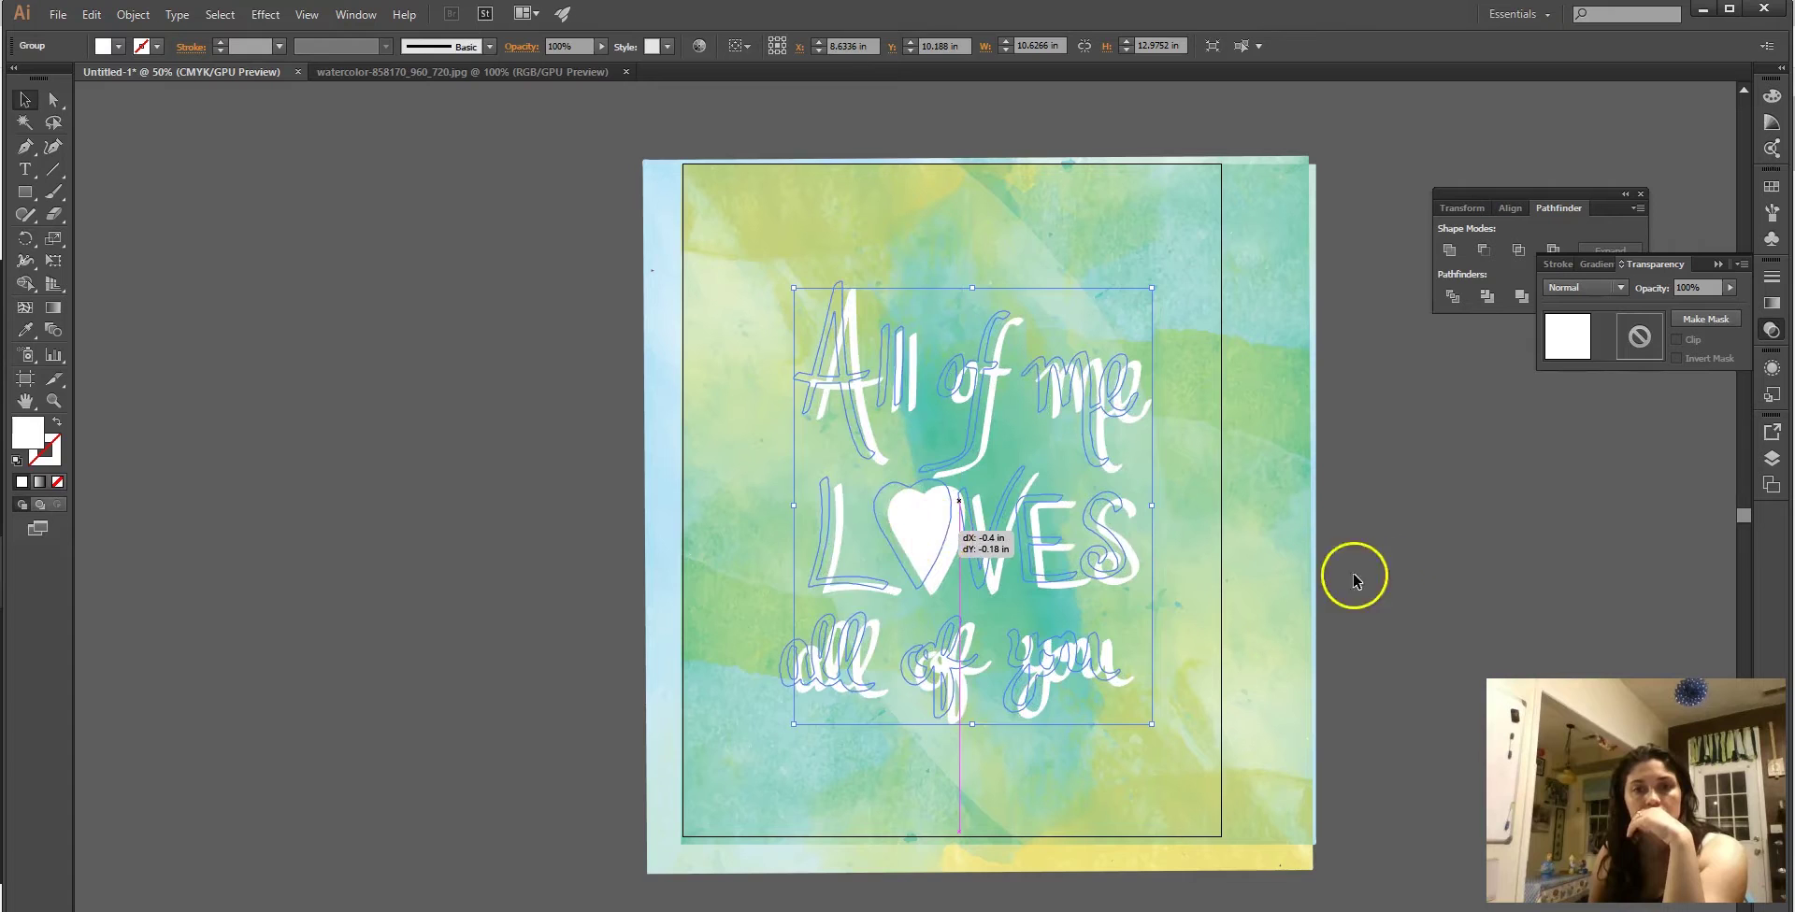
pyautogui.click(1418, 574)
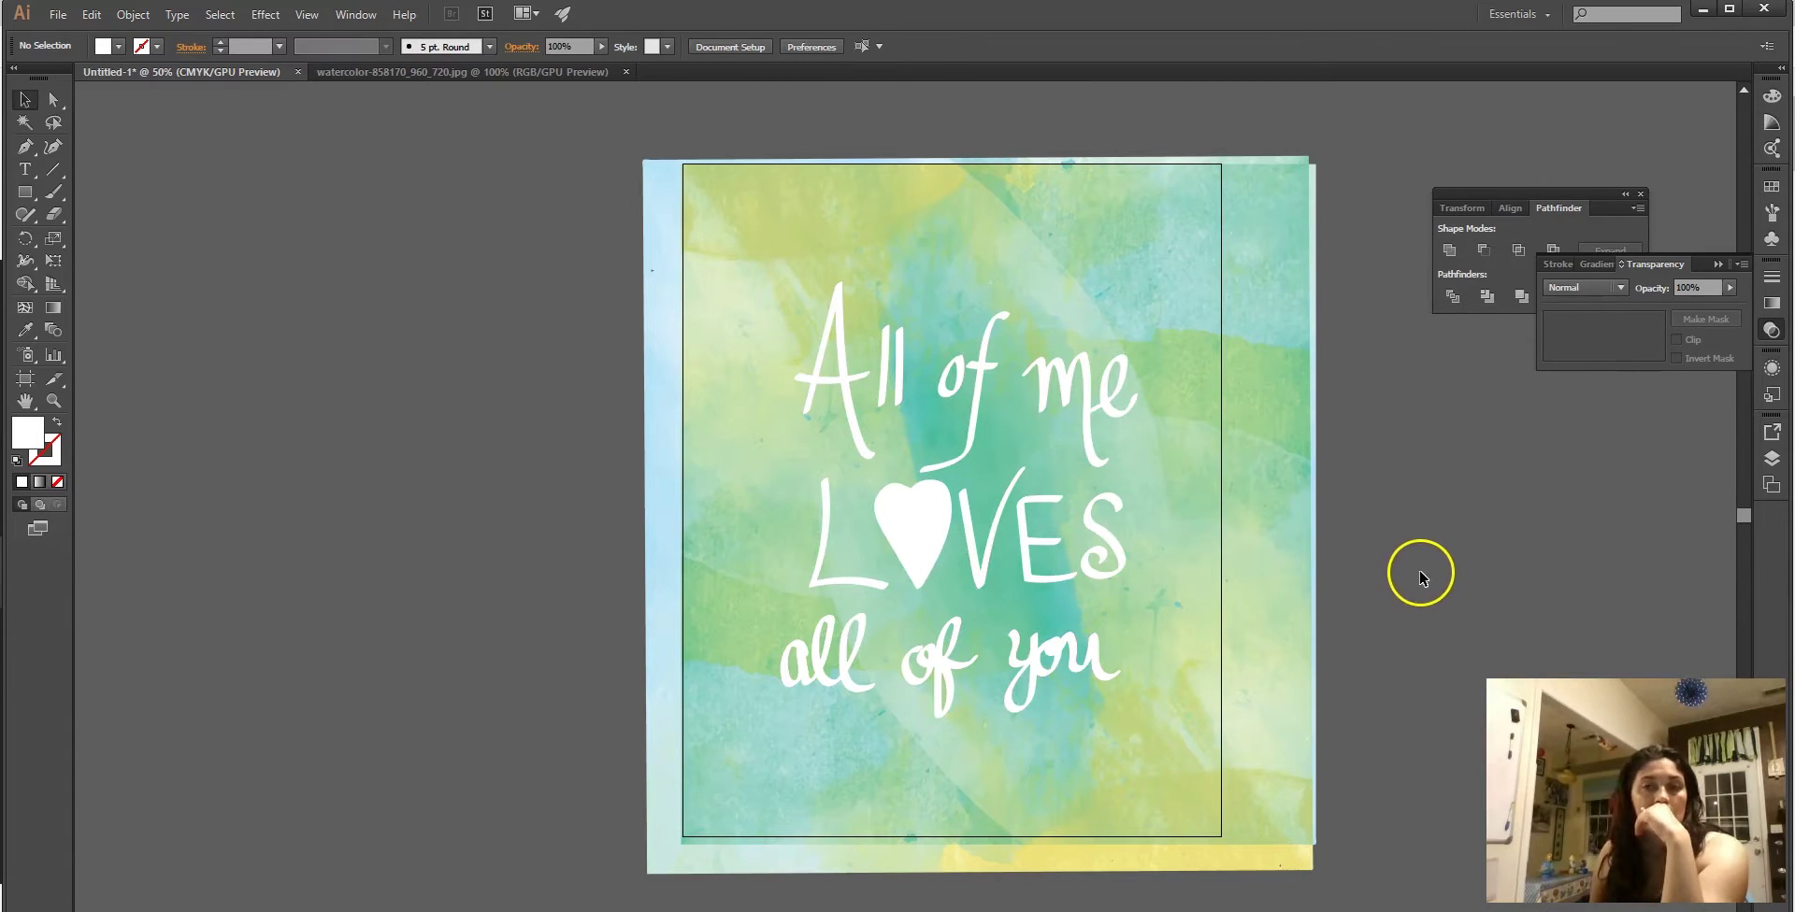
# Enlarge both watercolor layers from their upper left corners so they extend beyond the artboard's top and left edges.
pyautogui.click(734, 178)
pyautogui.moveTo(651, 155); pyautogui.dragTo(636, 148)
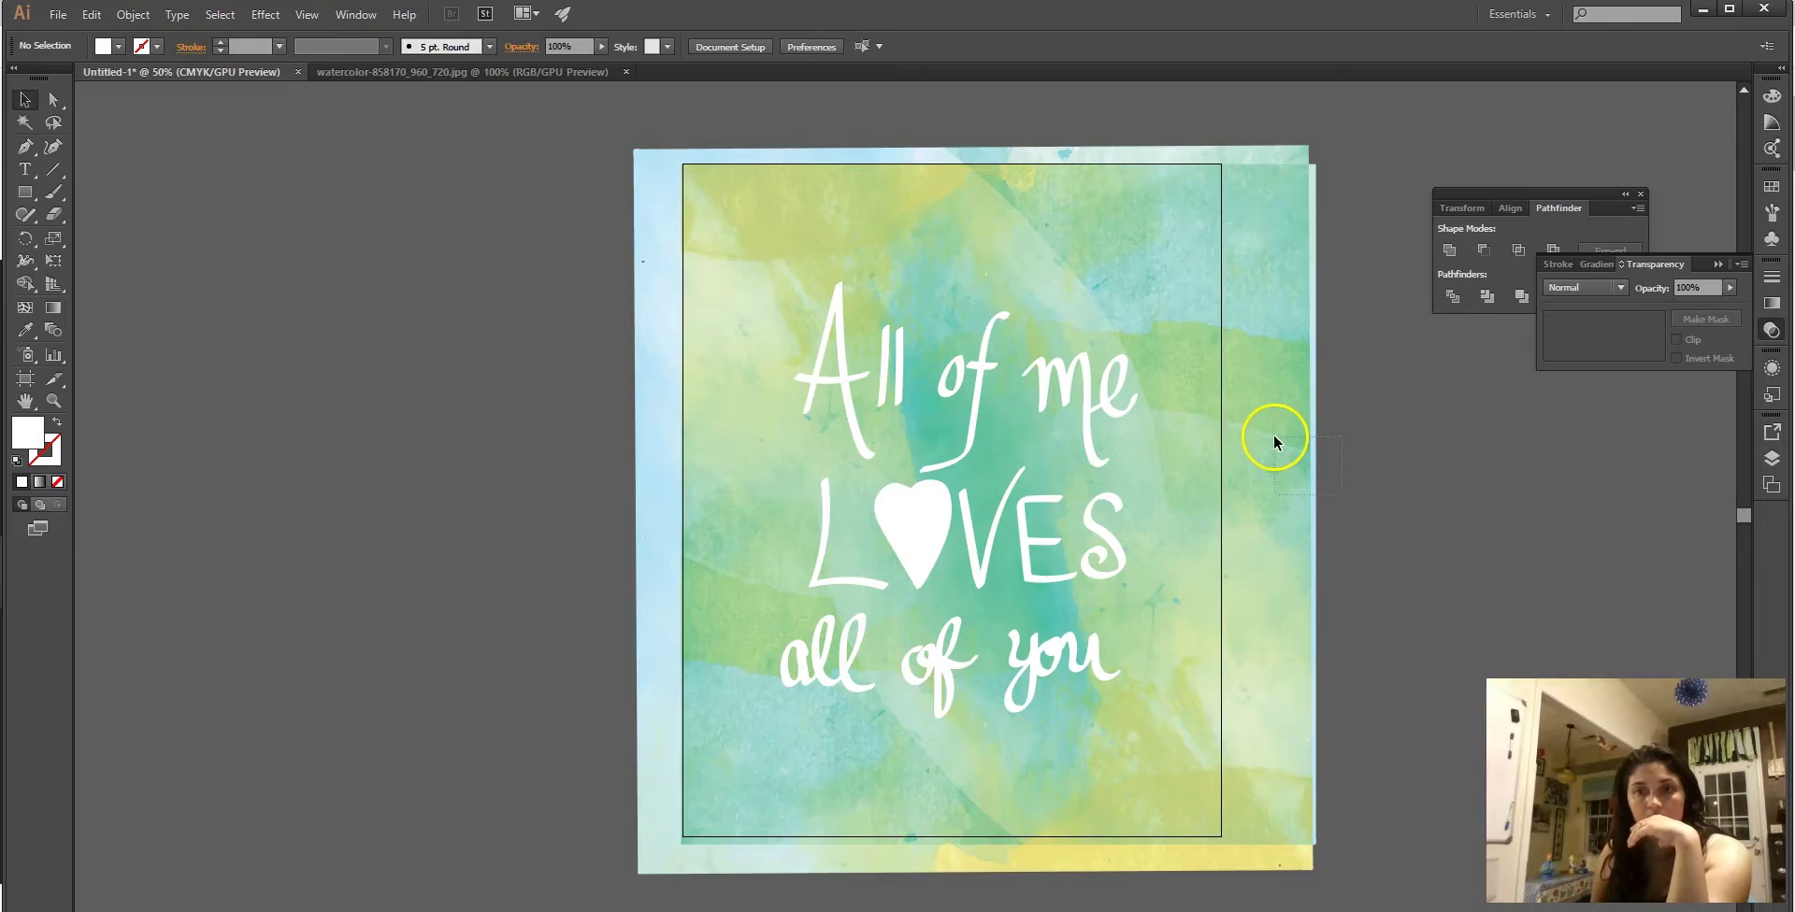
pyautogui.click(738, 167)
pyautogui.moveTo(633, 146); pyautogui.dragTo(622, 128)
pyautogui.click(1523, 538)
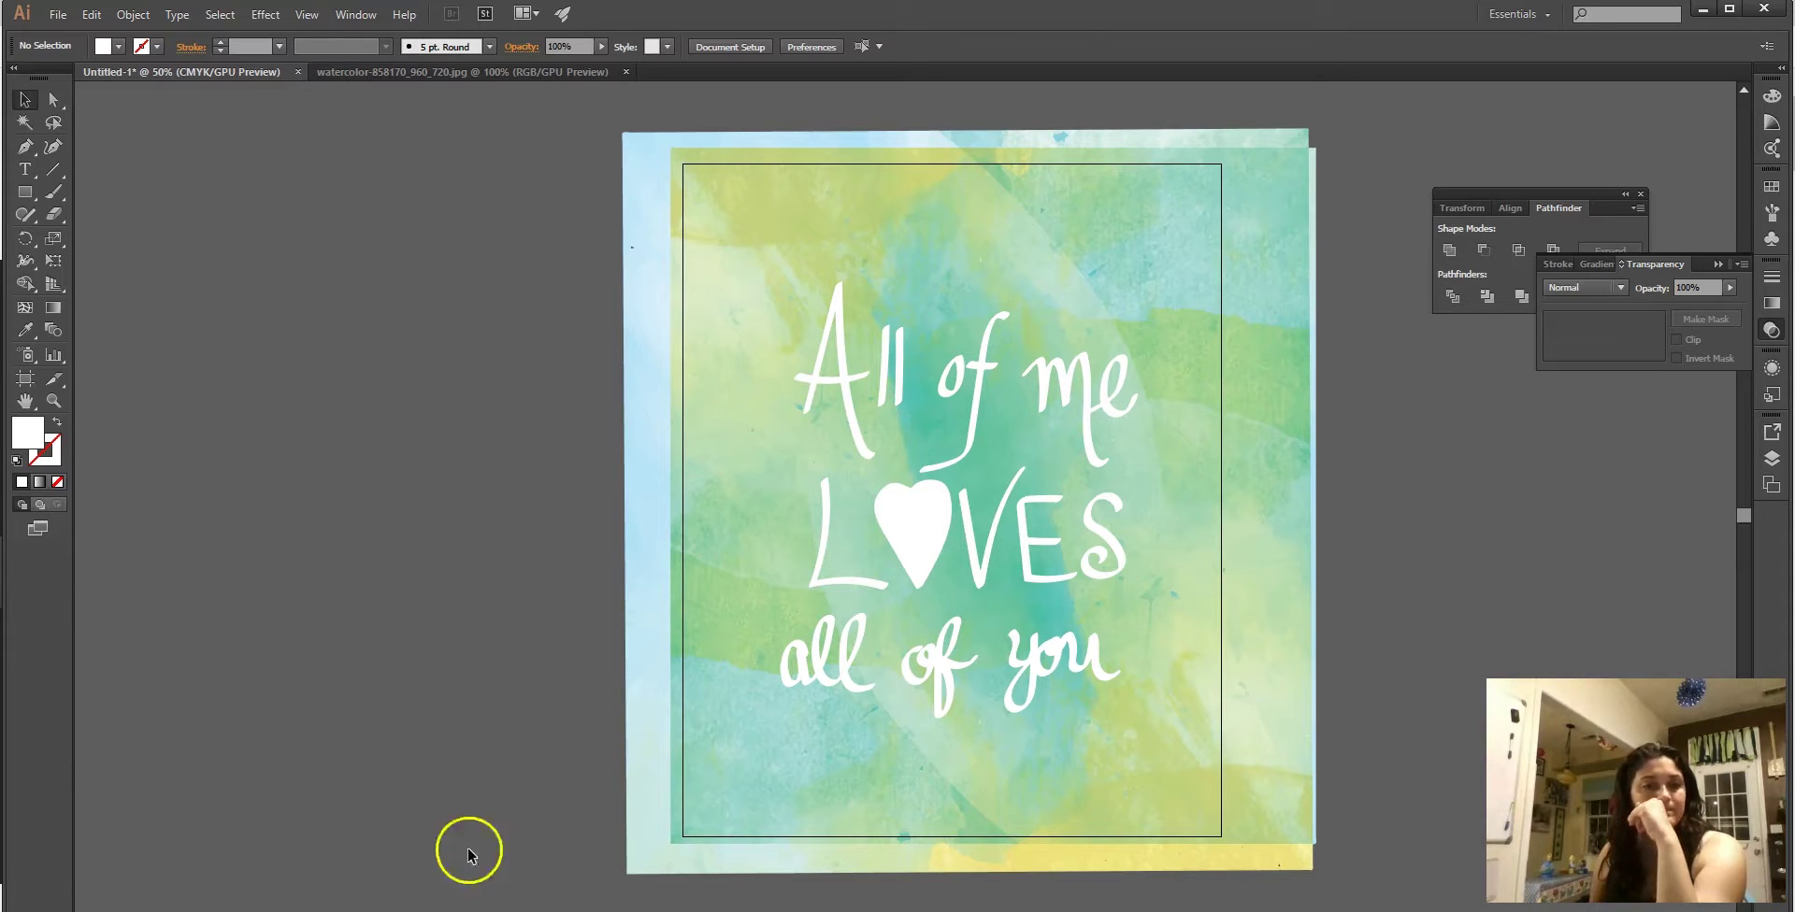
# Switch to the browser and search Google Images for "paper texture" with the Labeled for reuse filter kept.
pyautogui.hotkey('alt', 'Tab')
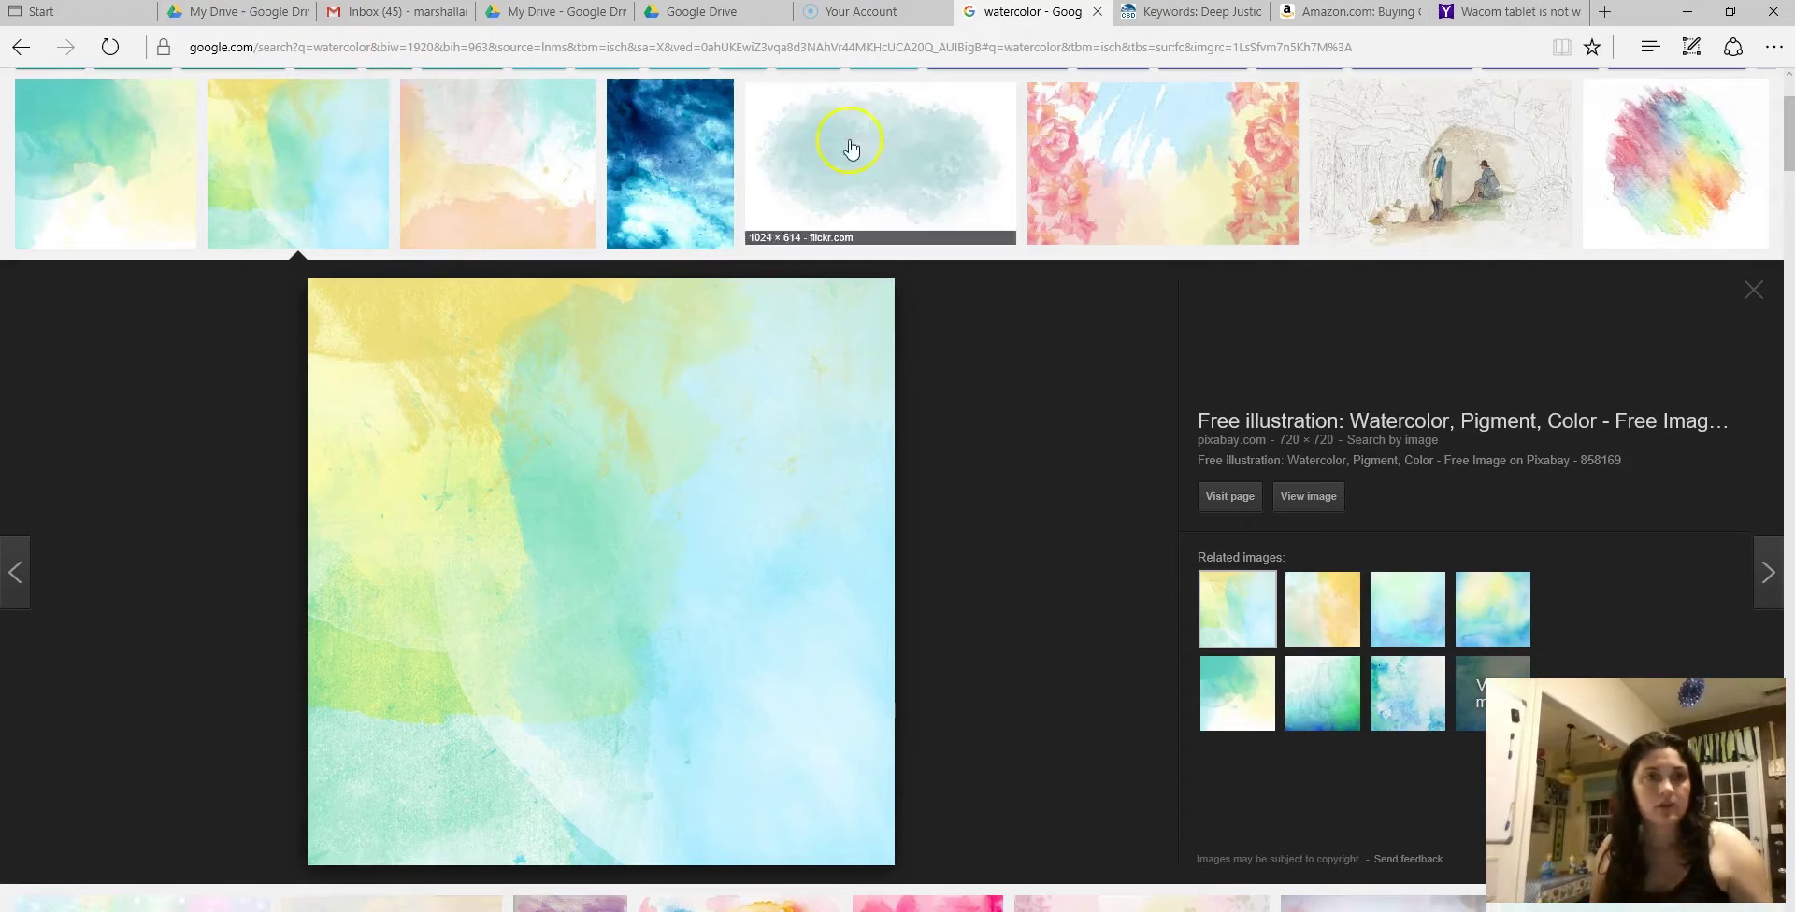
pyautogui.scroll(2, 1694, 112)
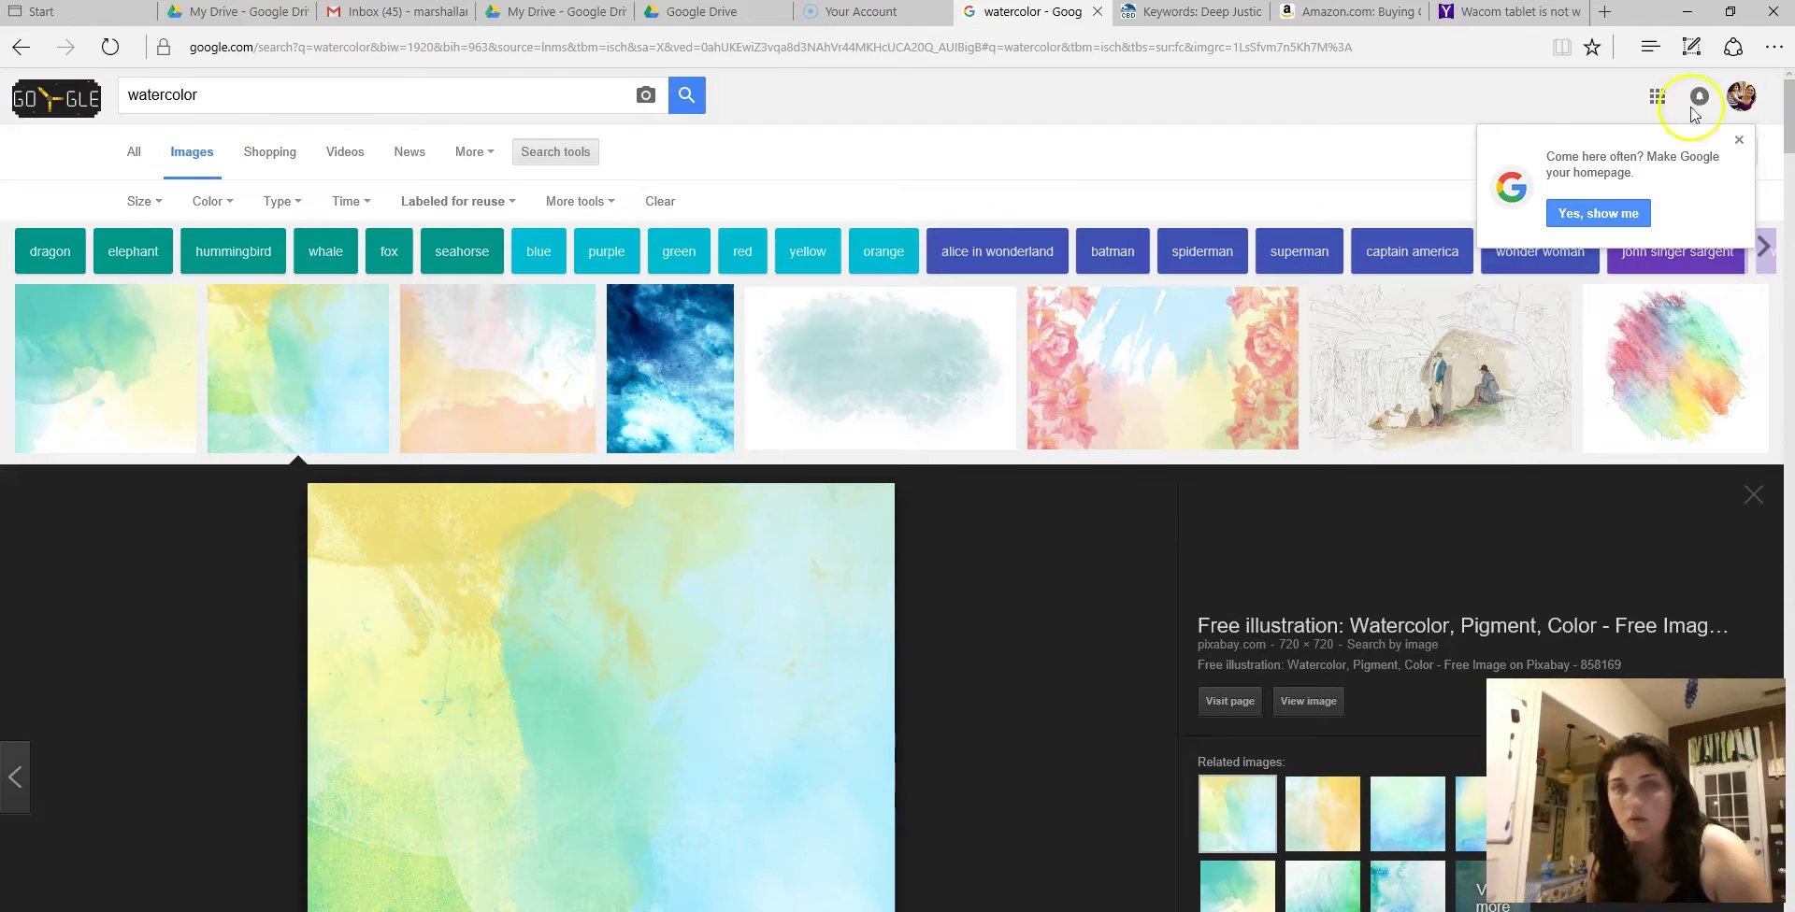
pyautogui.doubleClick(177, 96)
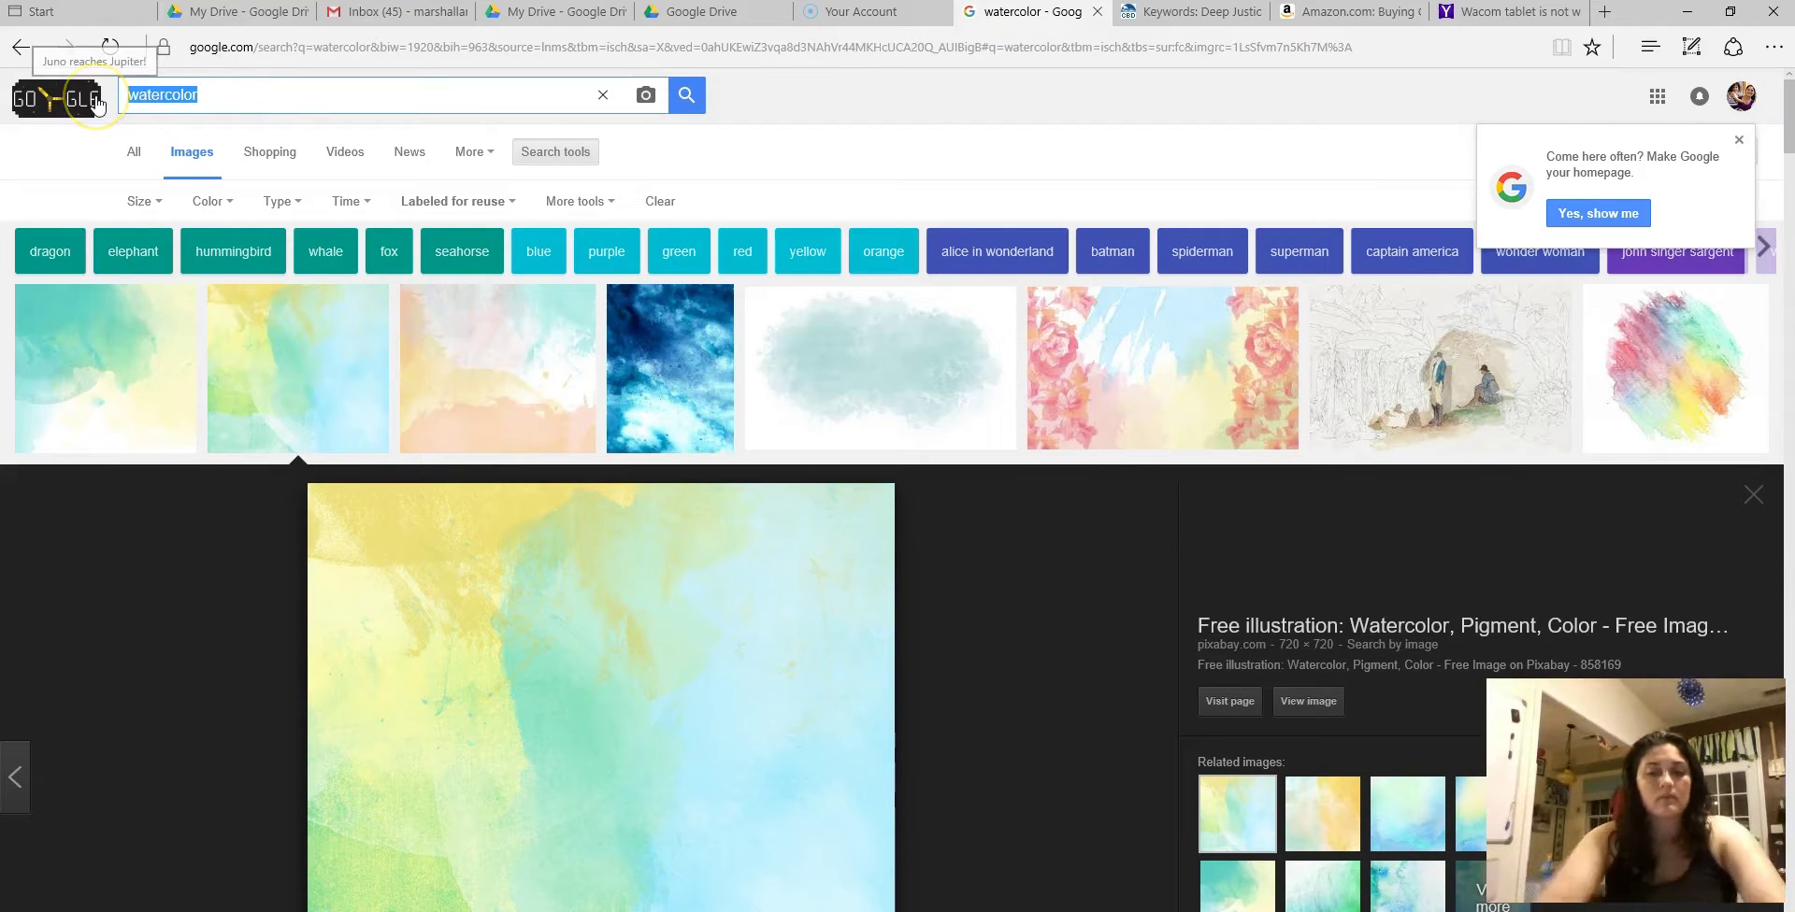
pyautogui.write('paper texture')
pyautogui.press('Return')
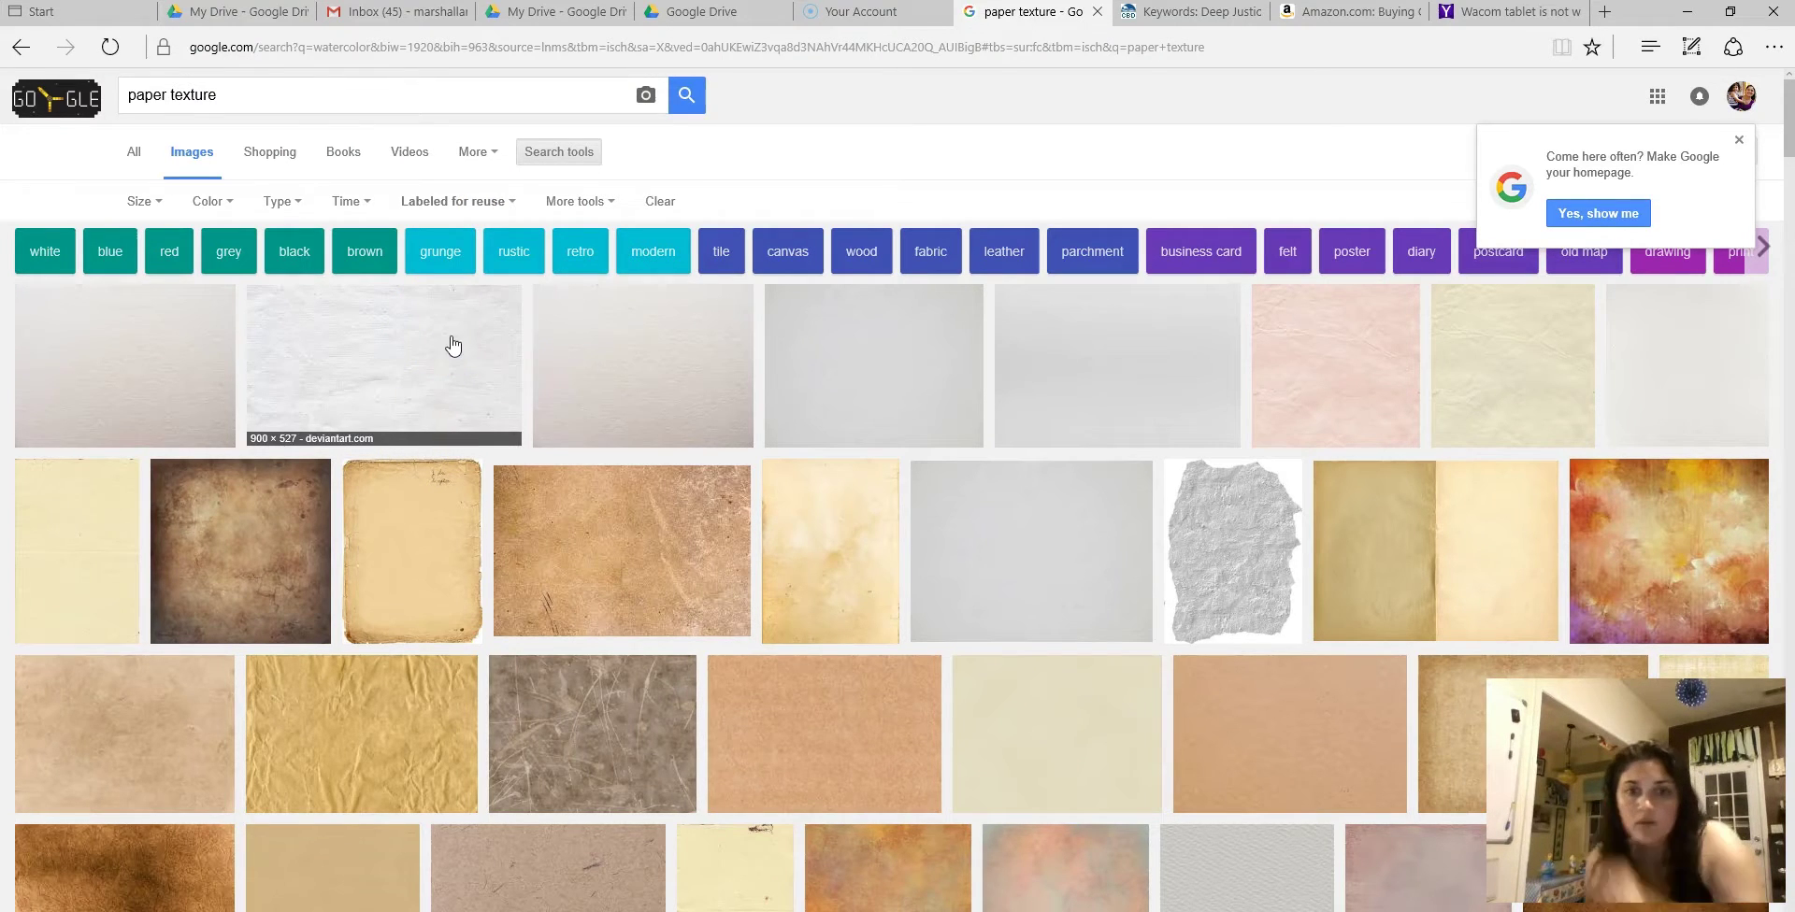
# Preview the Old paper6.jpg result, the 2401 × 3500 beige paper, and view its Wikimedia Commons source page.
pyautogui.click(857, 513)
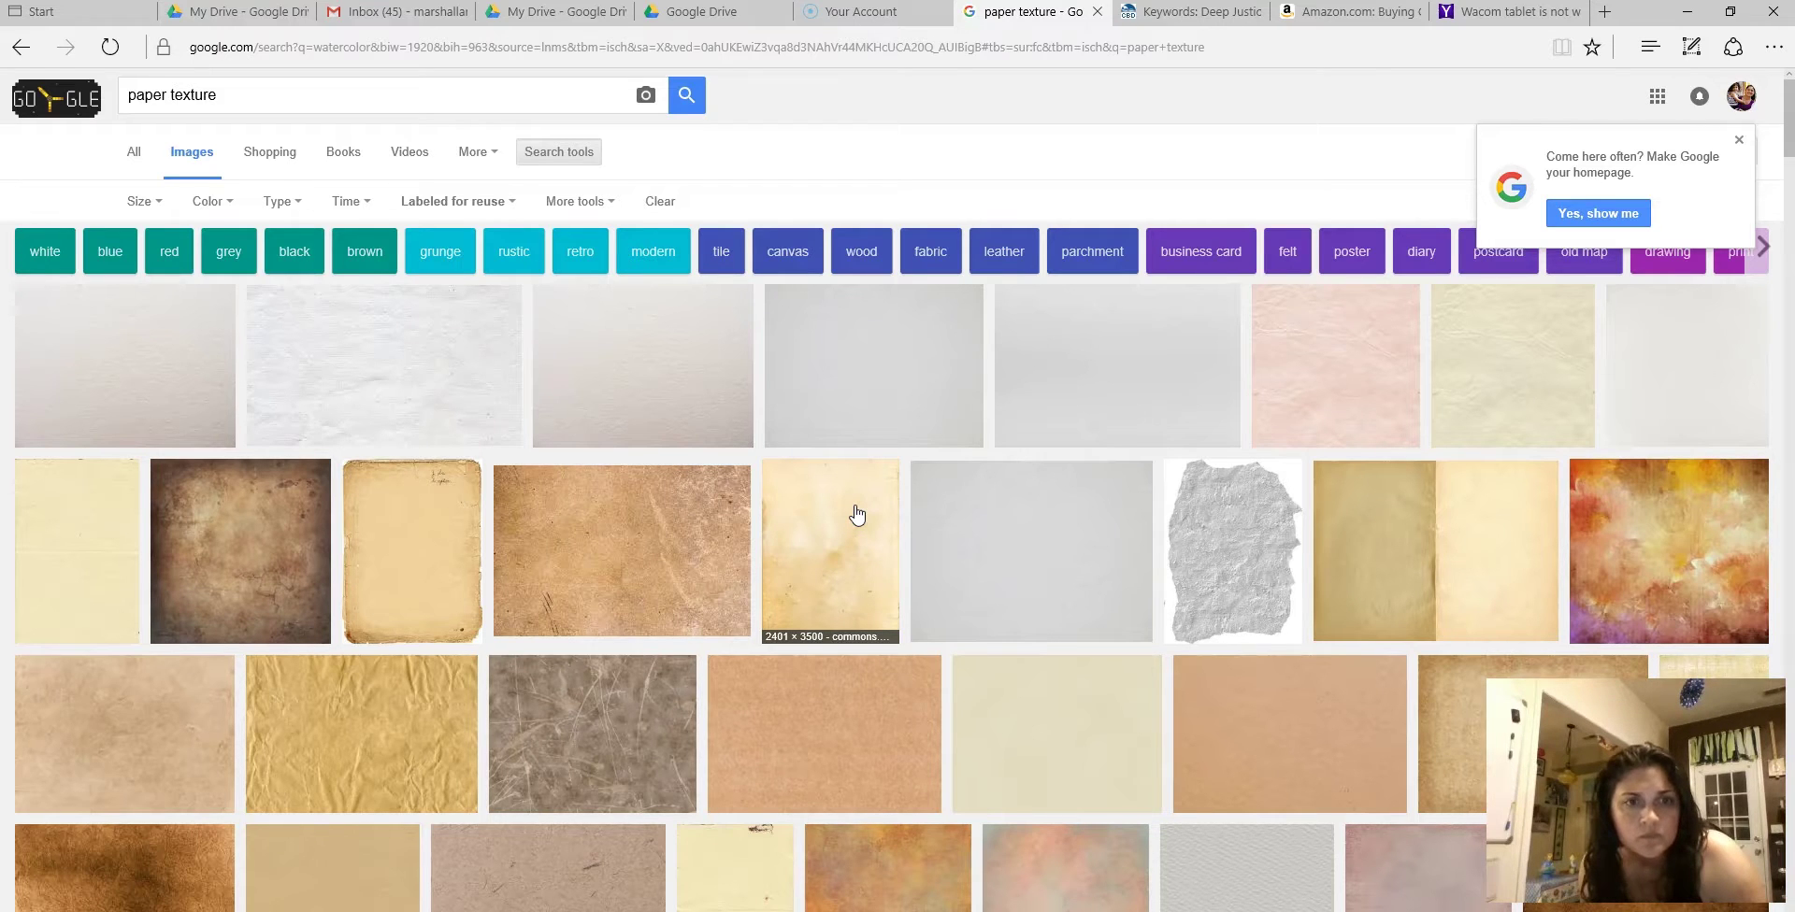
pyautogui.click(858, 513)
pyautogui.click(717, 507)
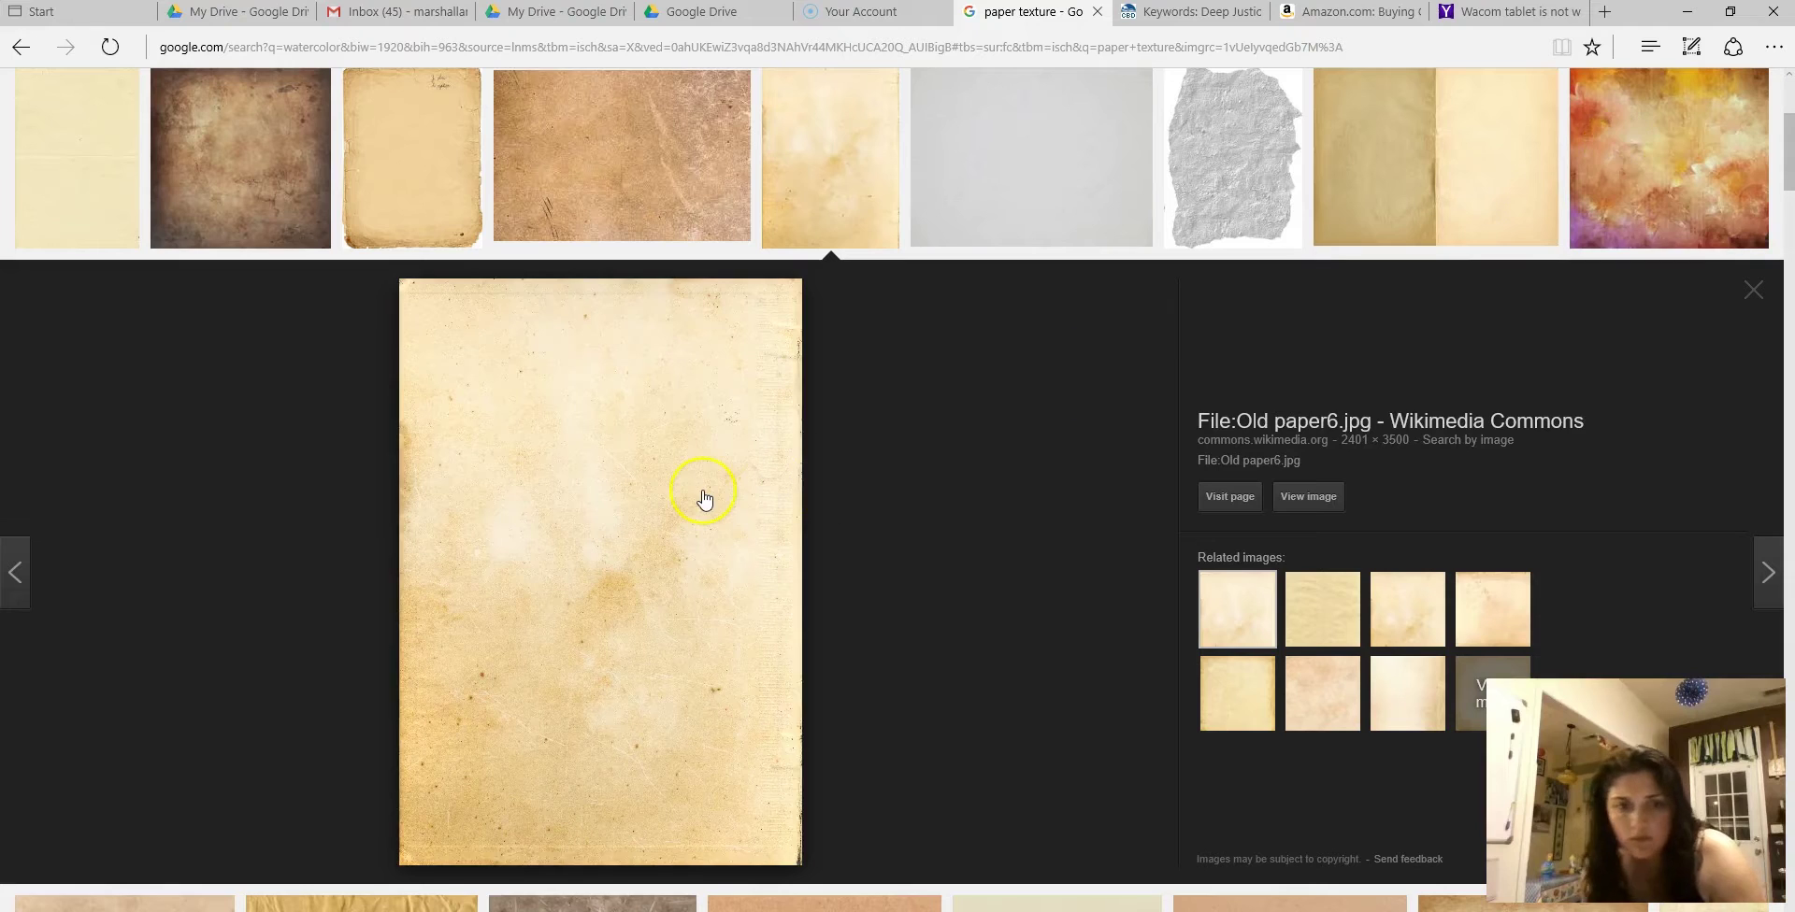
pyautogui.click(705, 497)
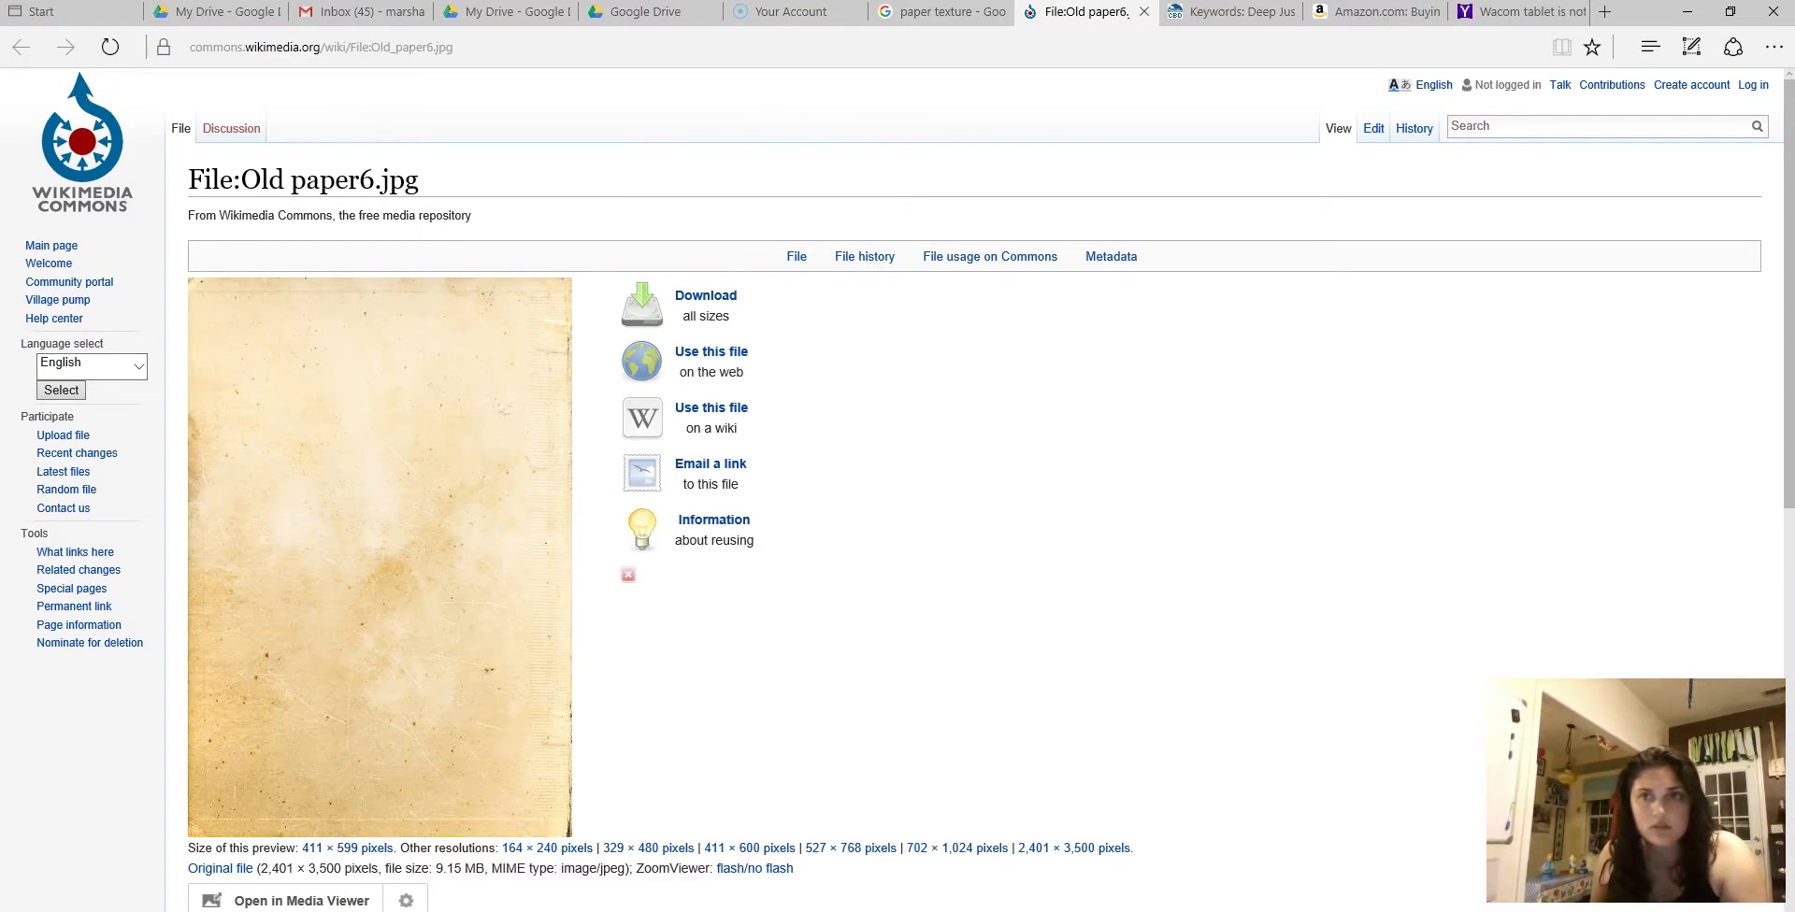
# Return to the image results and save the previewed old paper picture to Downloads as the JPEG Old_paper6.
pyautogui.moveTo(1507, 14)
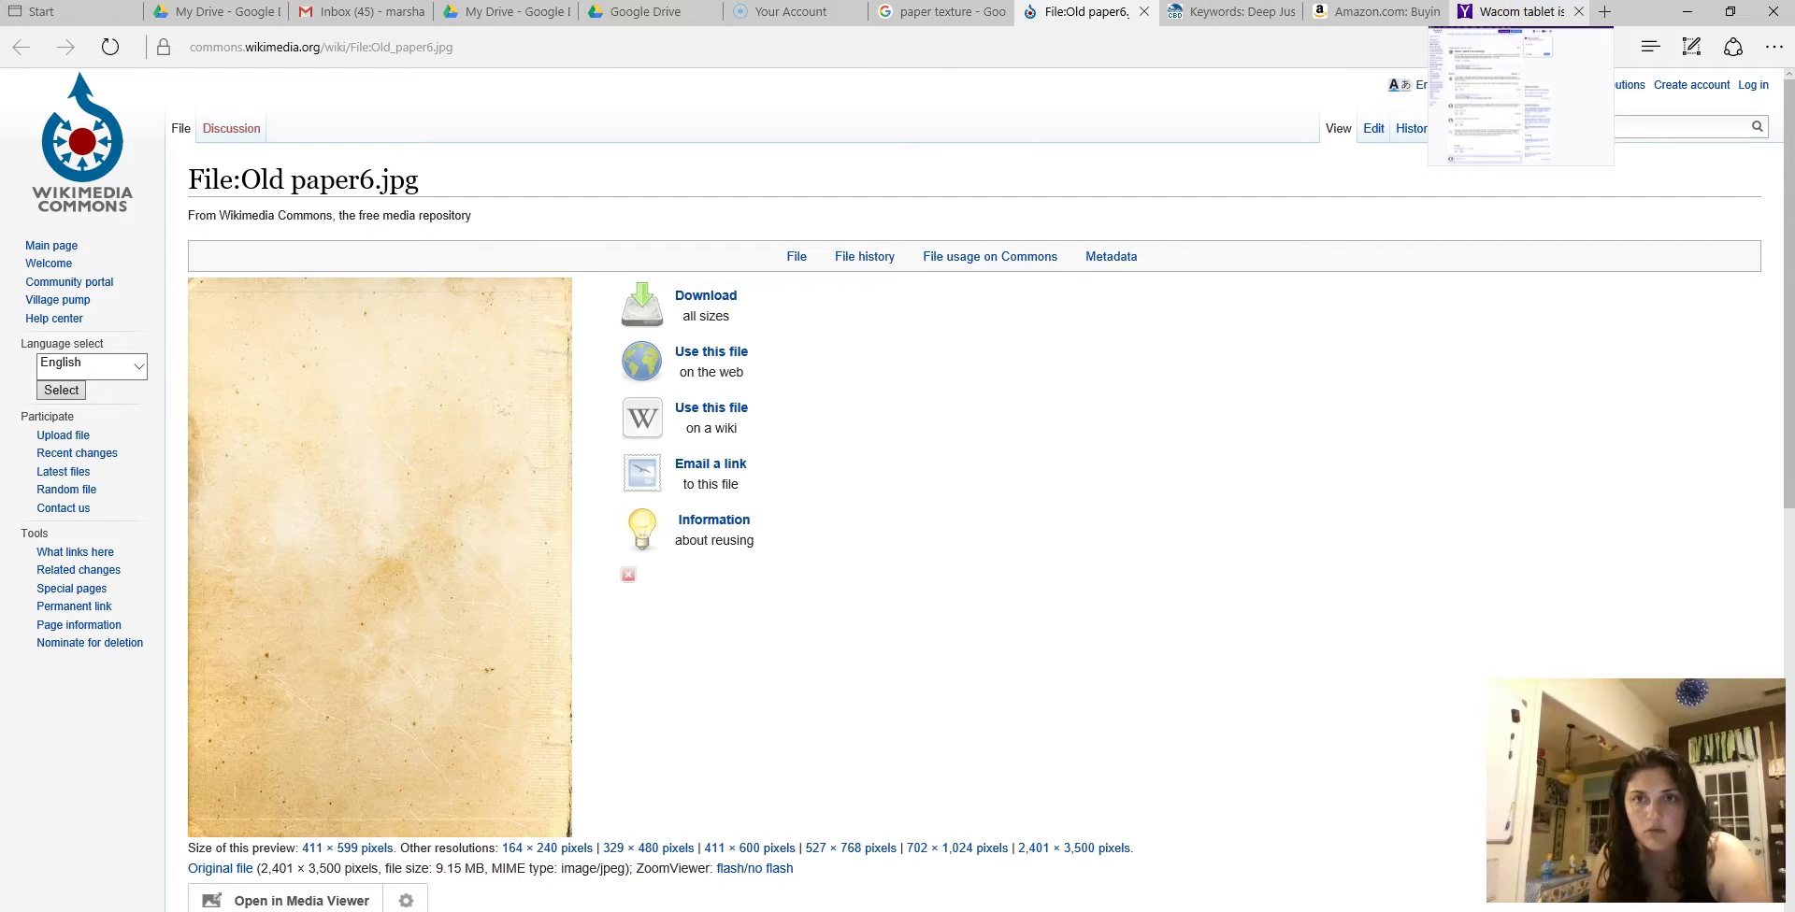
pyautogui.click(939, 11)
pyautogui.rightClick(643, 518)
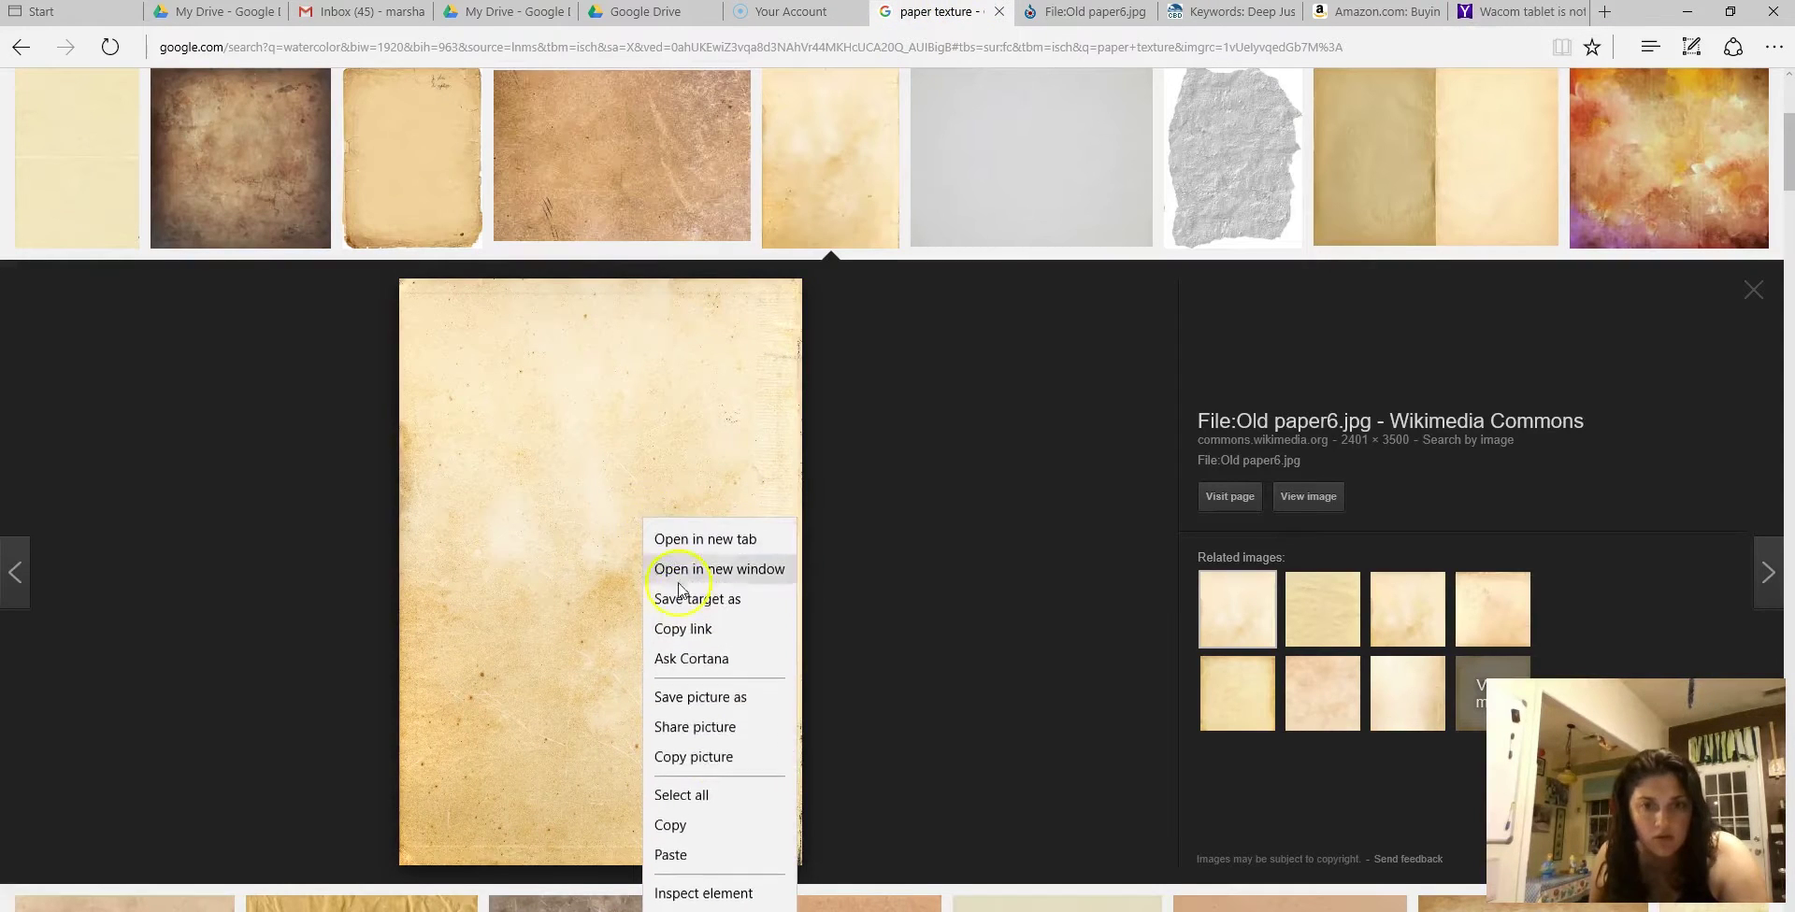
pyautogui.click(738, 698)
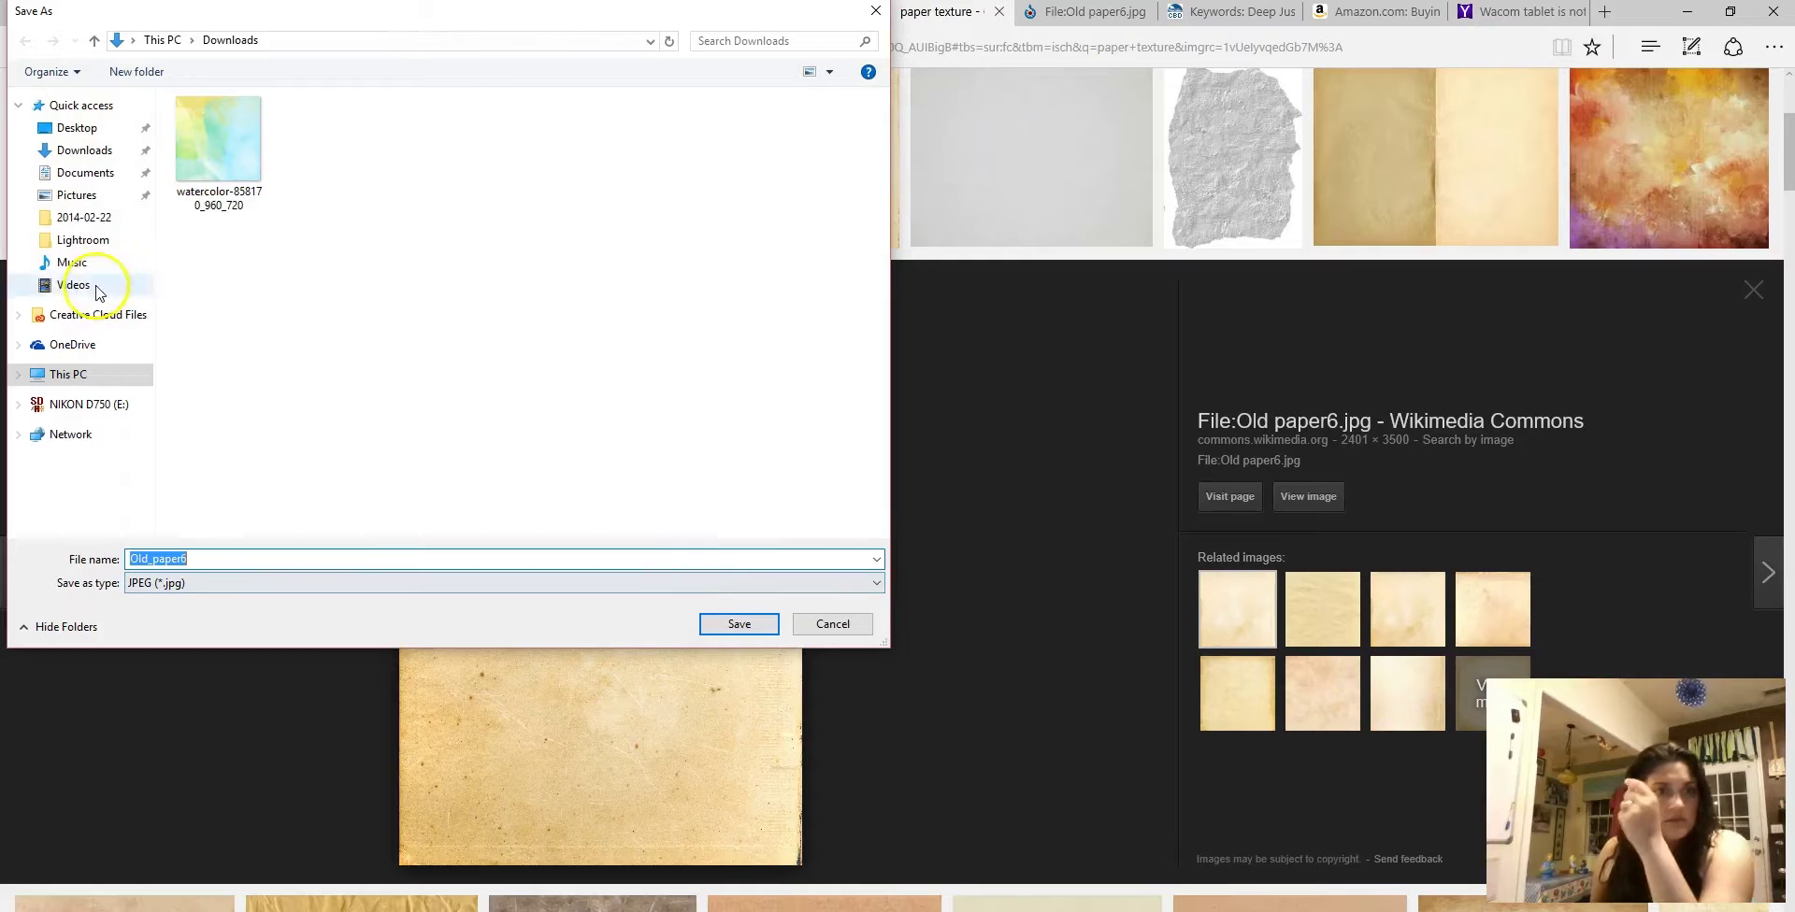
pyautogui.click(84, 149)
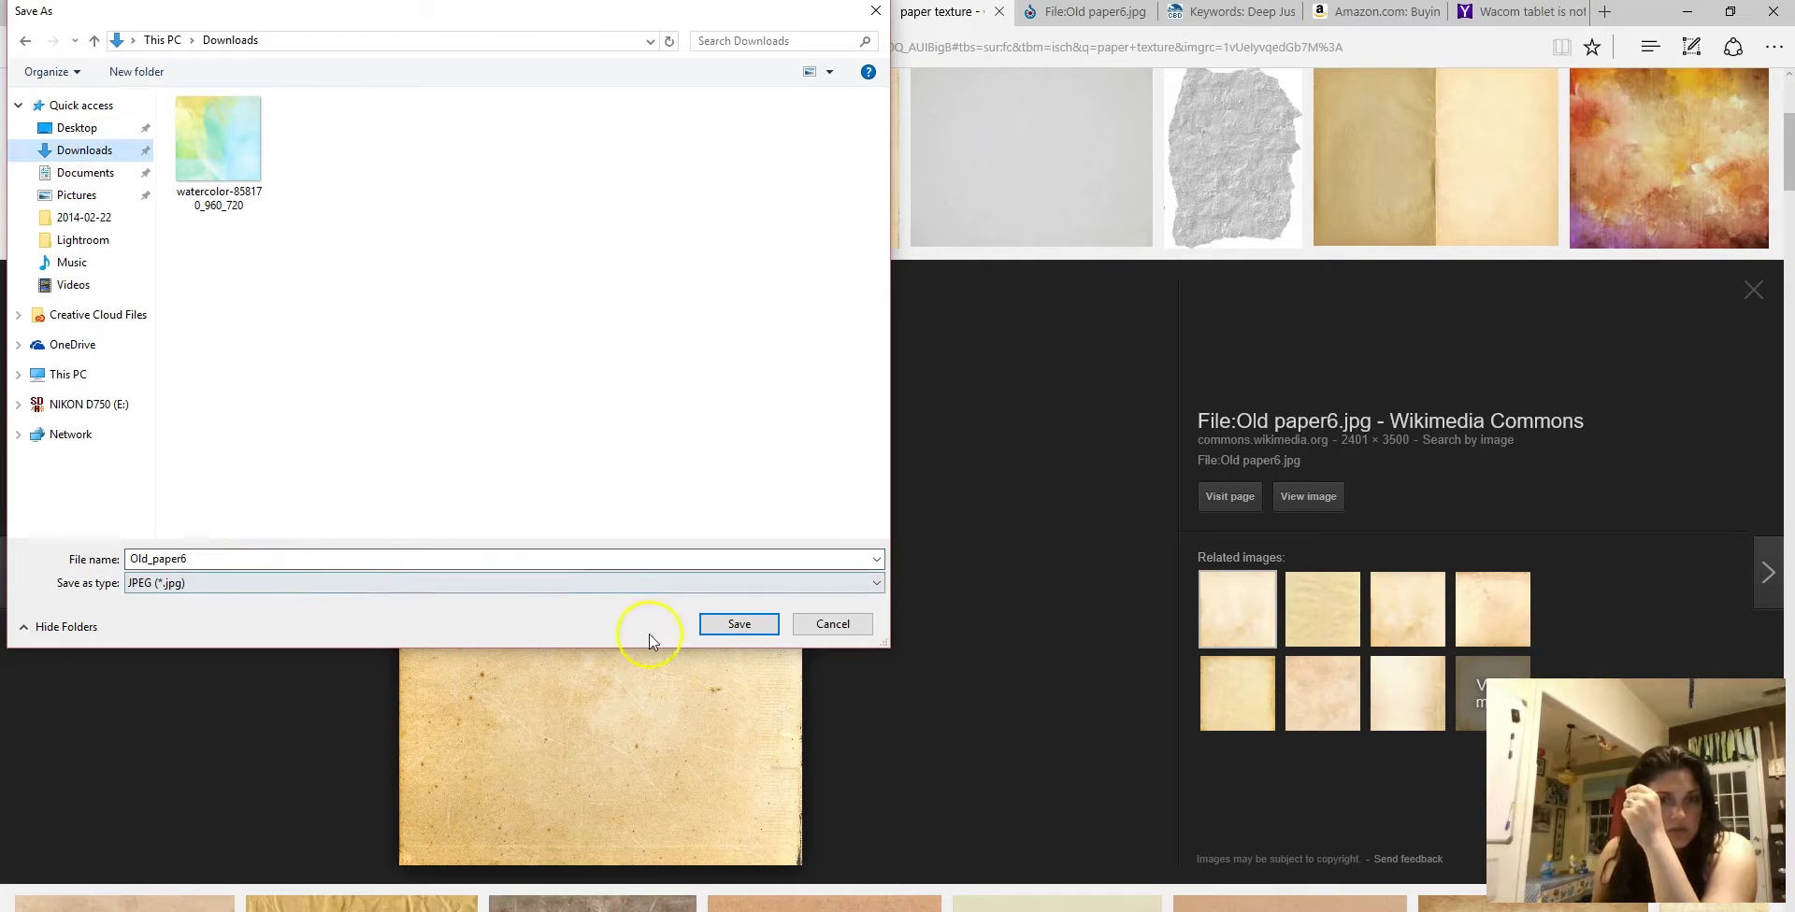
pyautogui.click(739, 624)
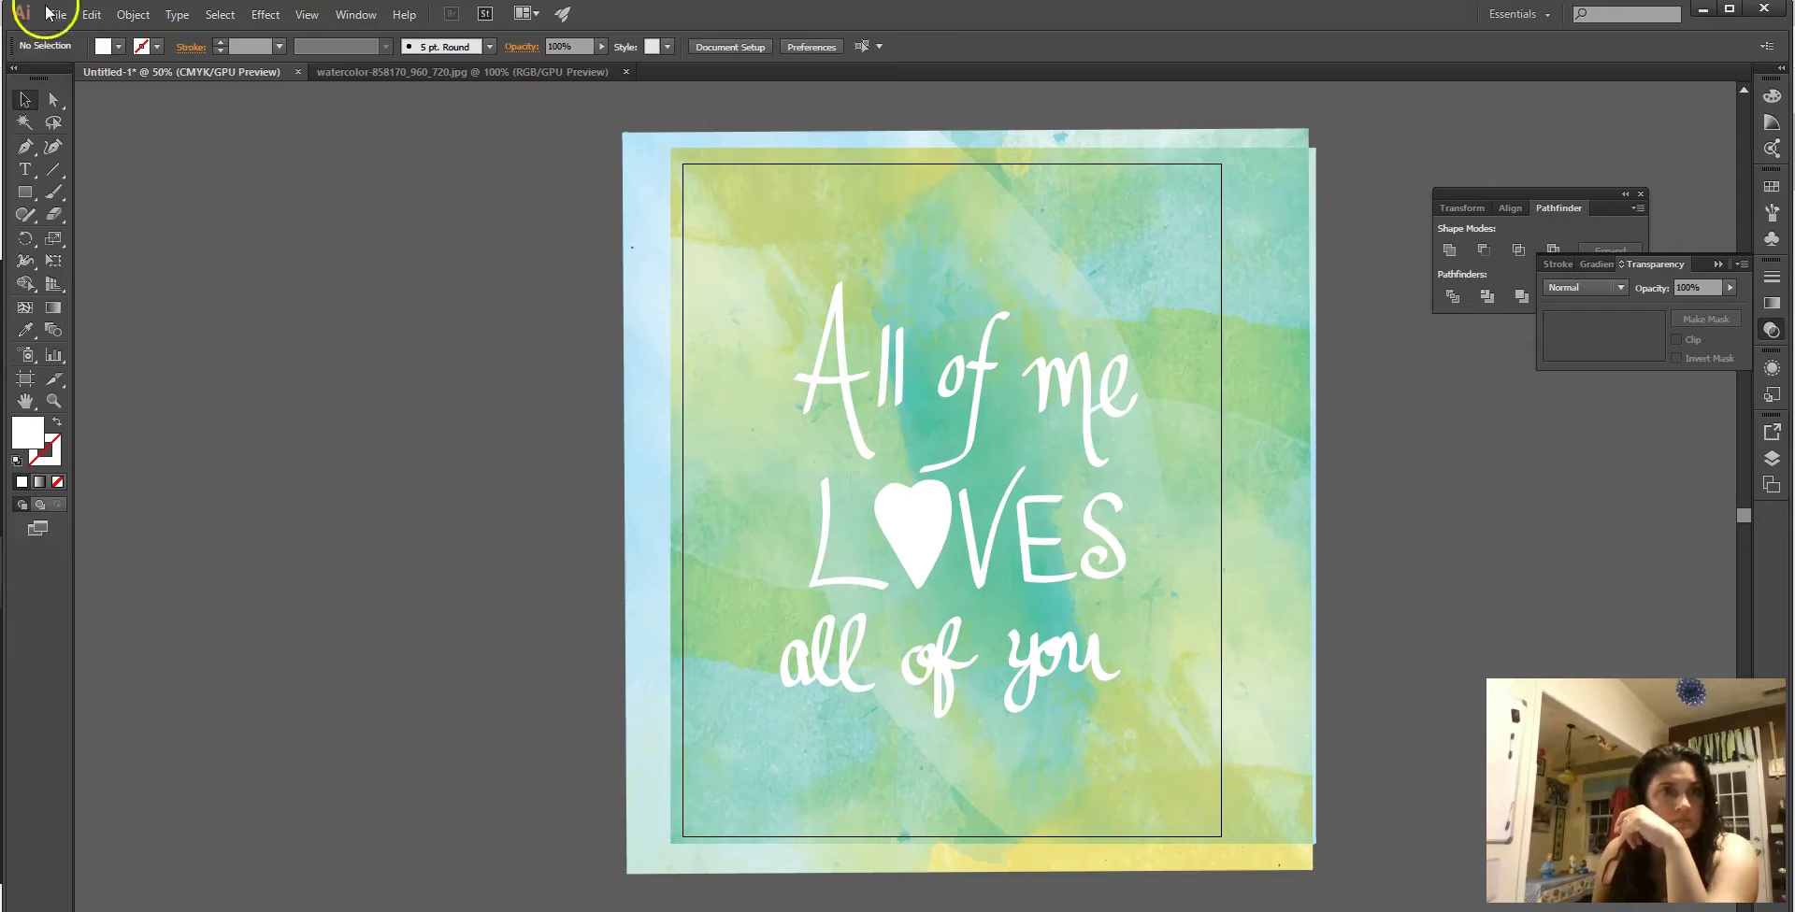
# Switch to Illustrator and open Old_paper6 from the Downloads folder as its own document.
pyautogui.click(54, 14)
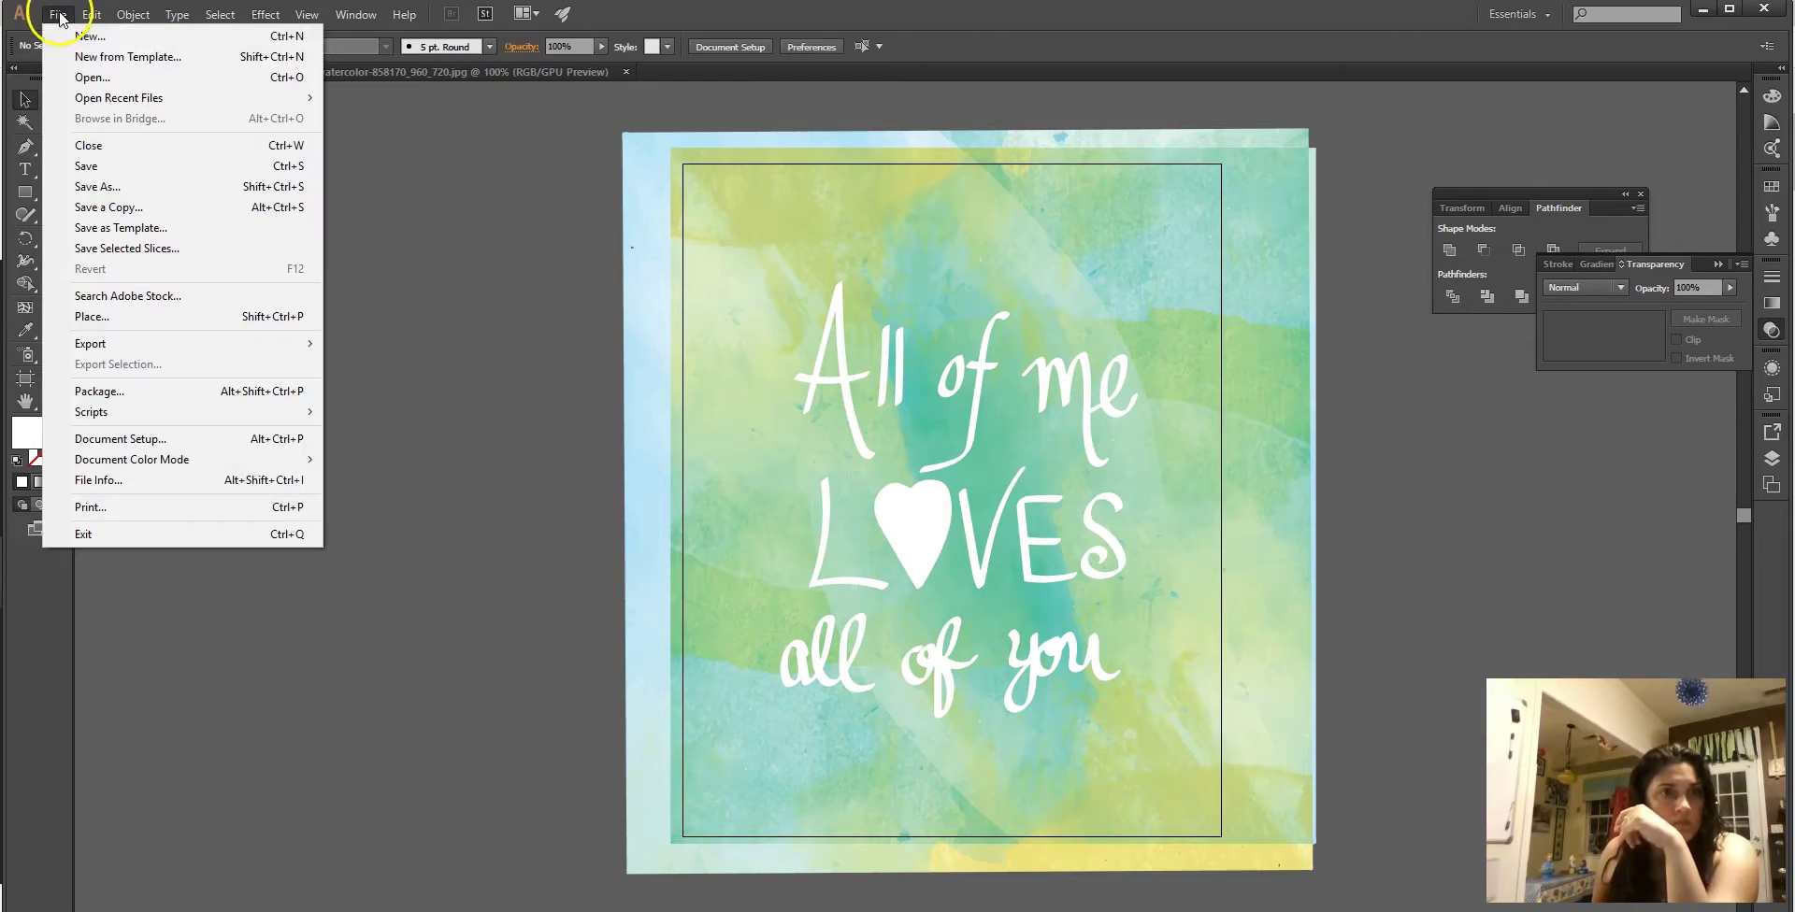
pyautogui.click(89, 79)
pyautogui.click(730, 142)
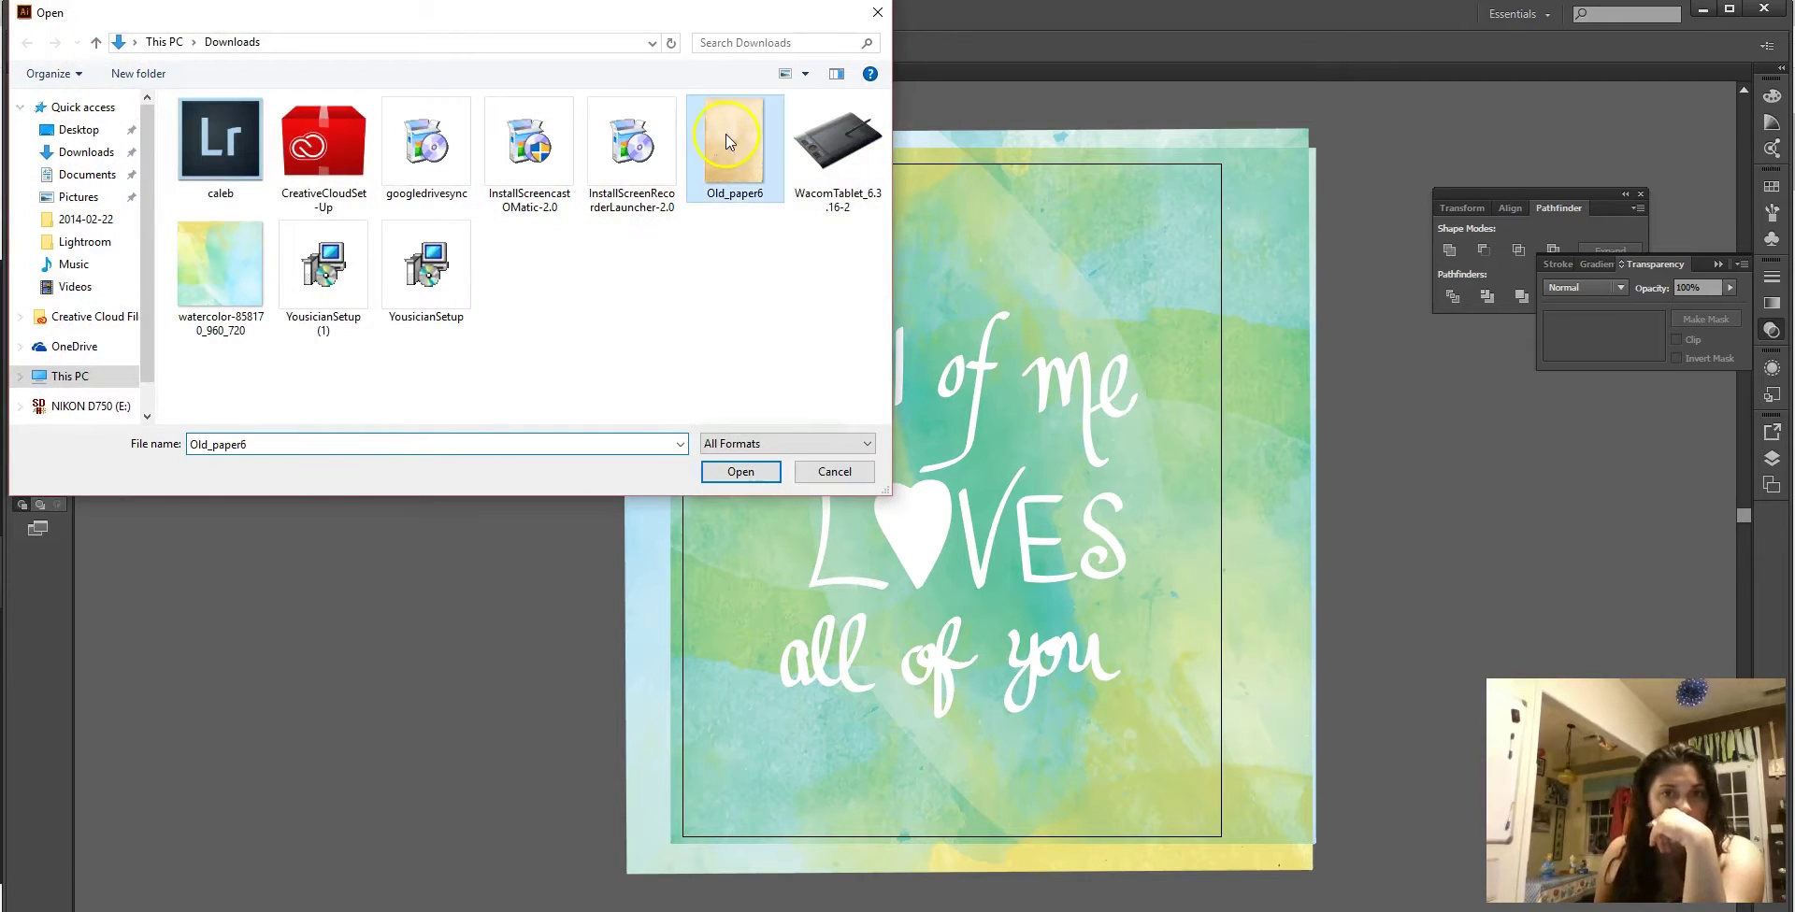
pyautogui.click(737, 471)
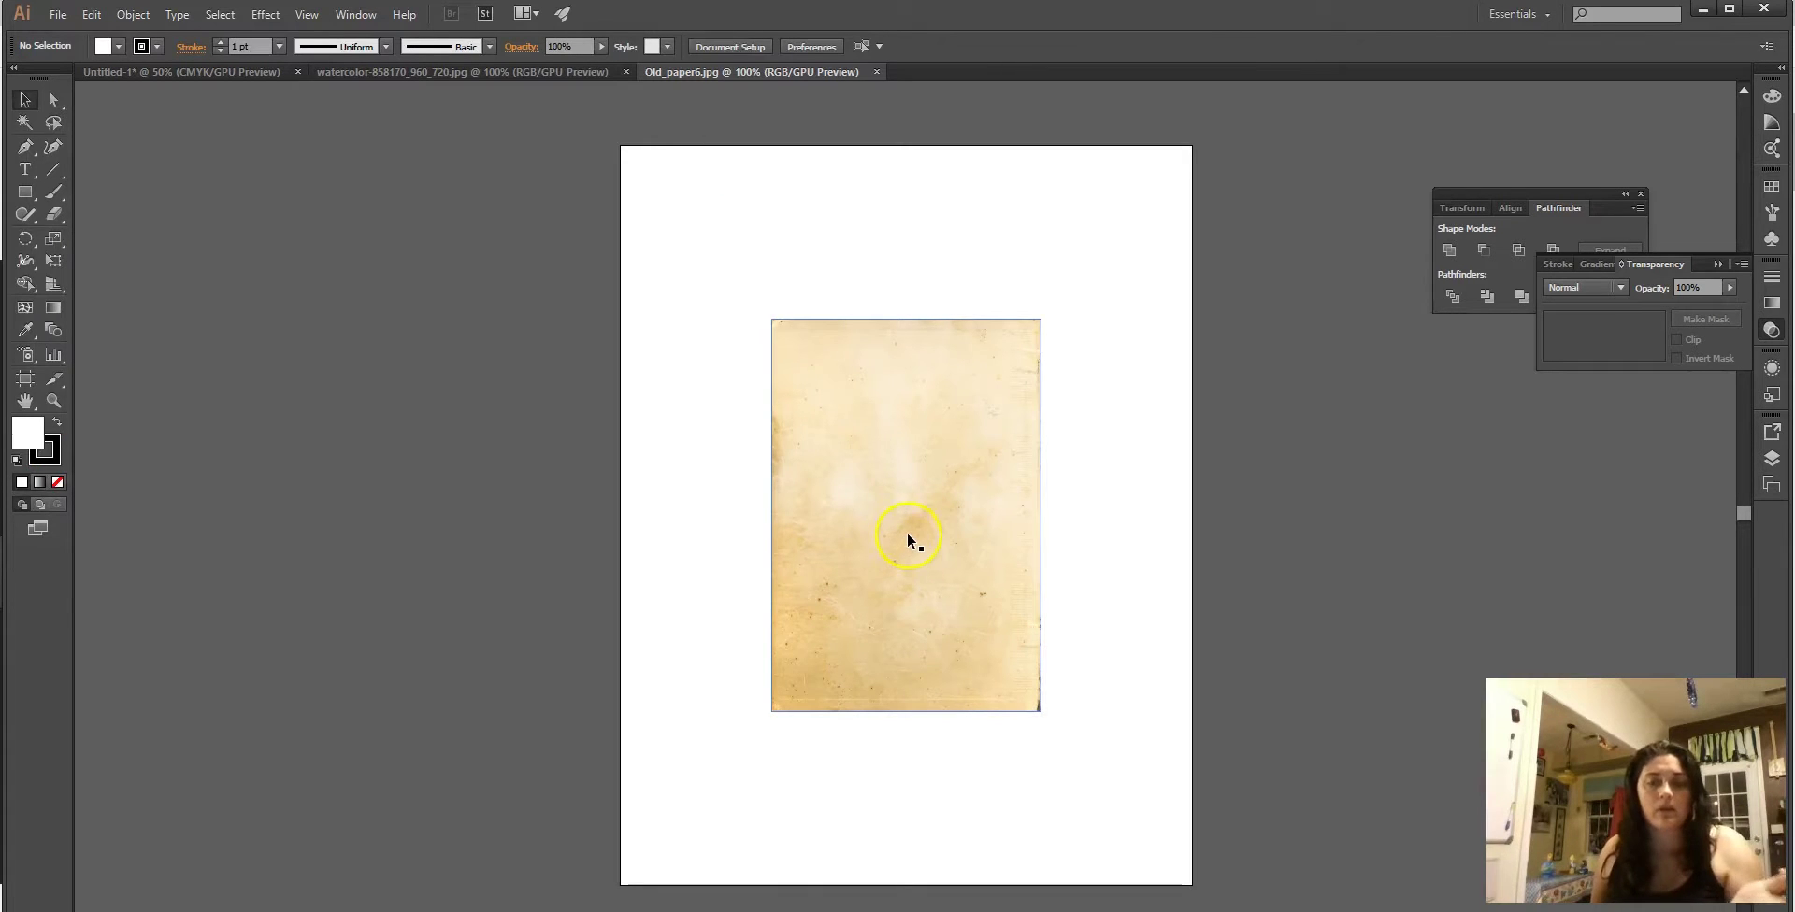
# Copy the paper image into the lettering document and enlarge it to about 17.5 × 21.1 in so it covers the artboard.
pyautogui.click(938, 491)
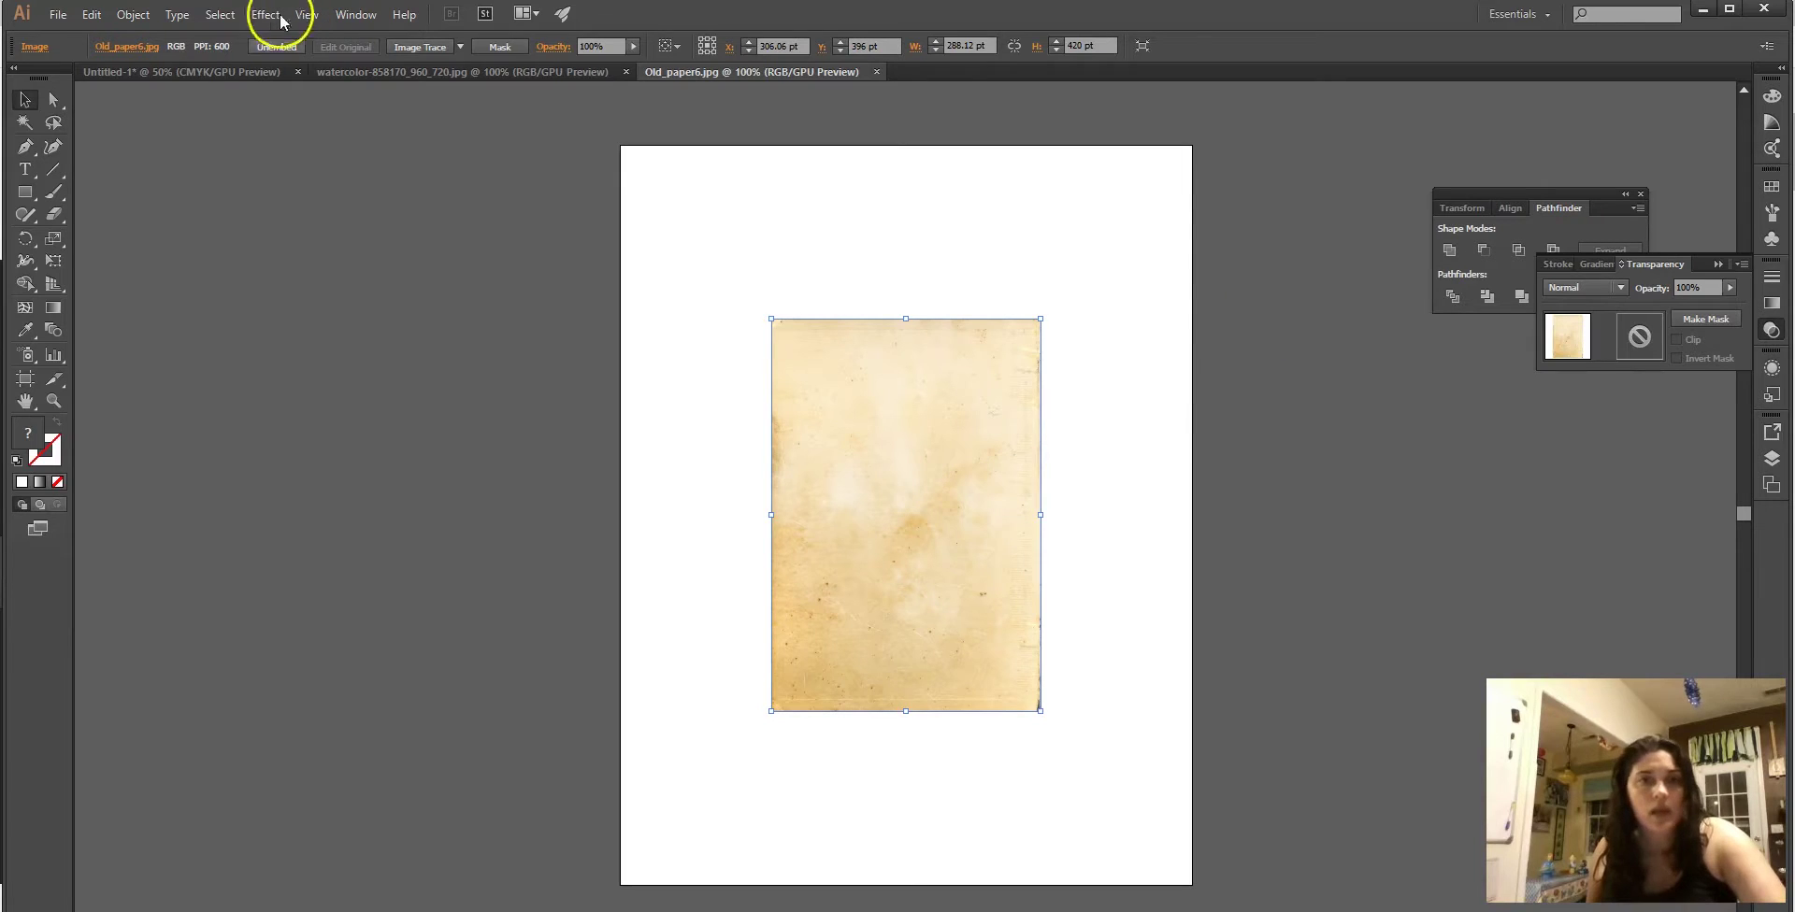
pyautogui.click(222, 71)
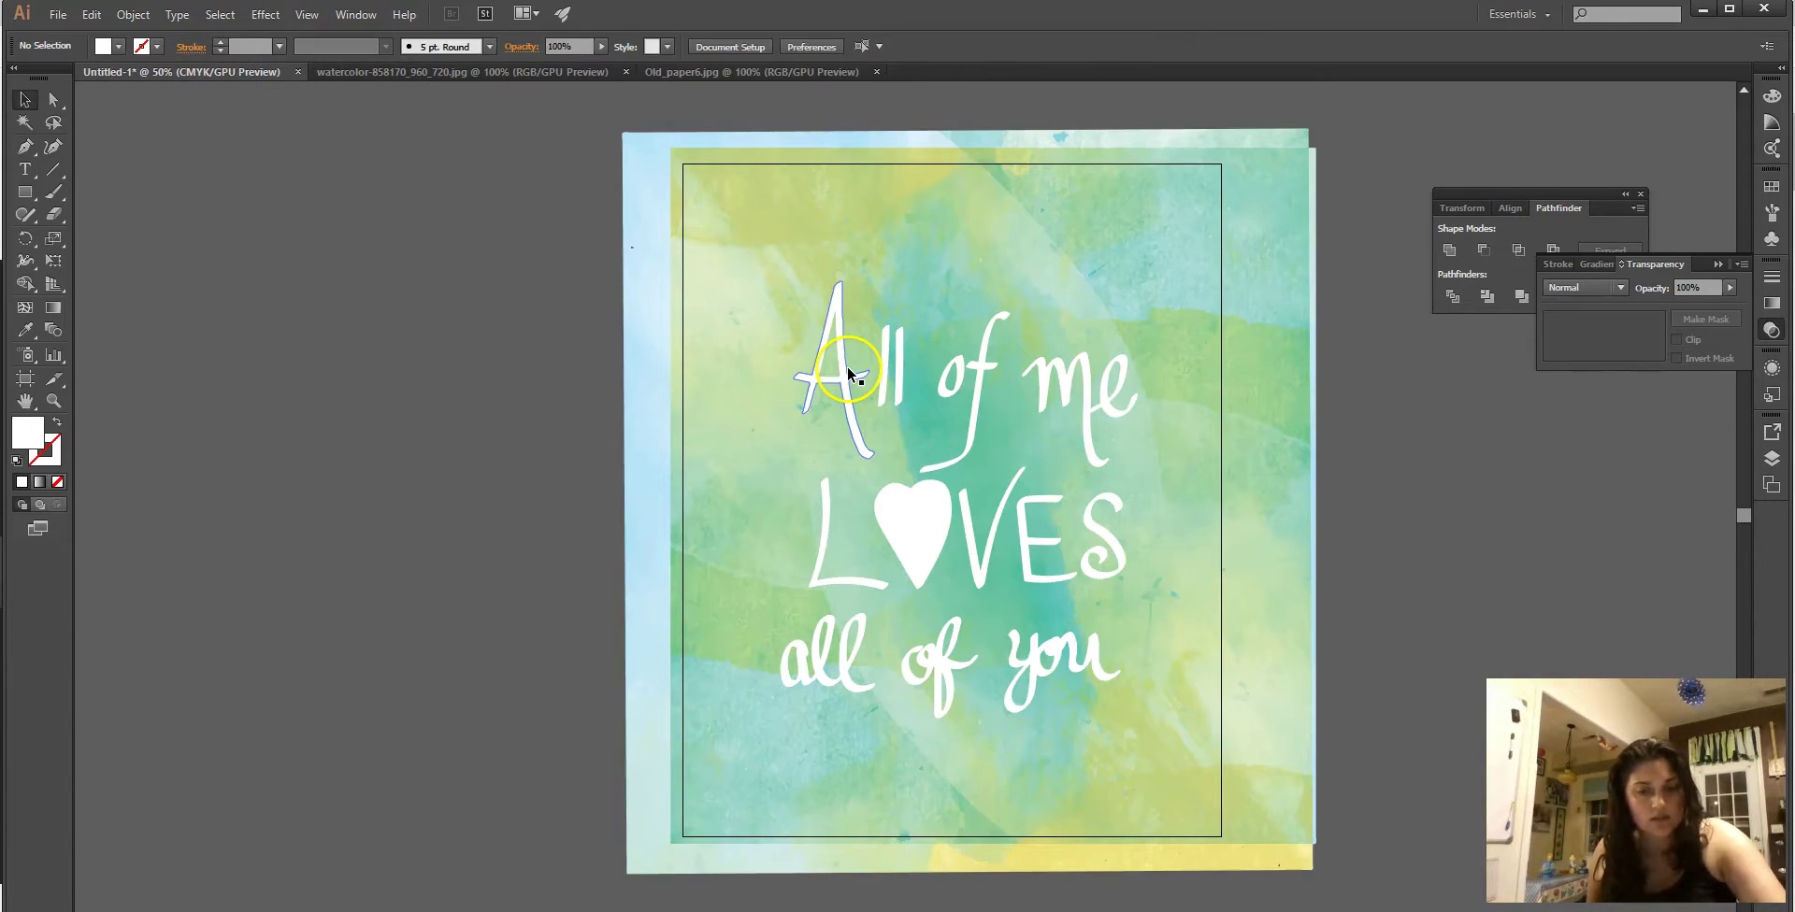
pyautogui.hotkey('ctrl', 'v')
pyautogui.click(904, 447)
pyautogui.moveTo(904, 447); pyautogui.dragTo(735, 213)
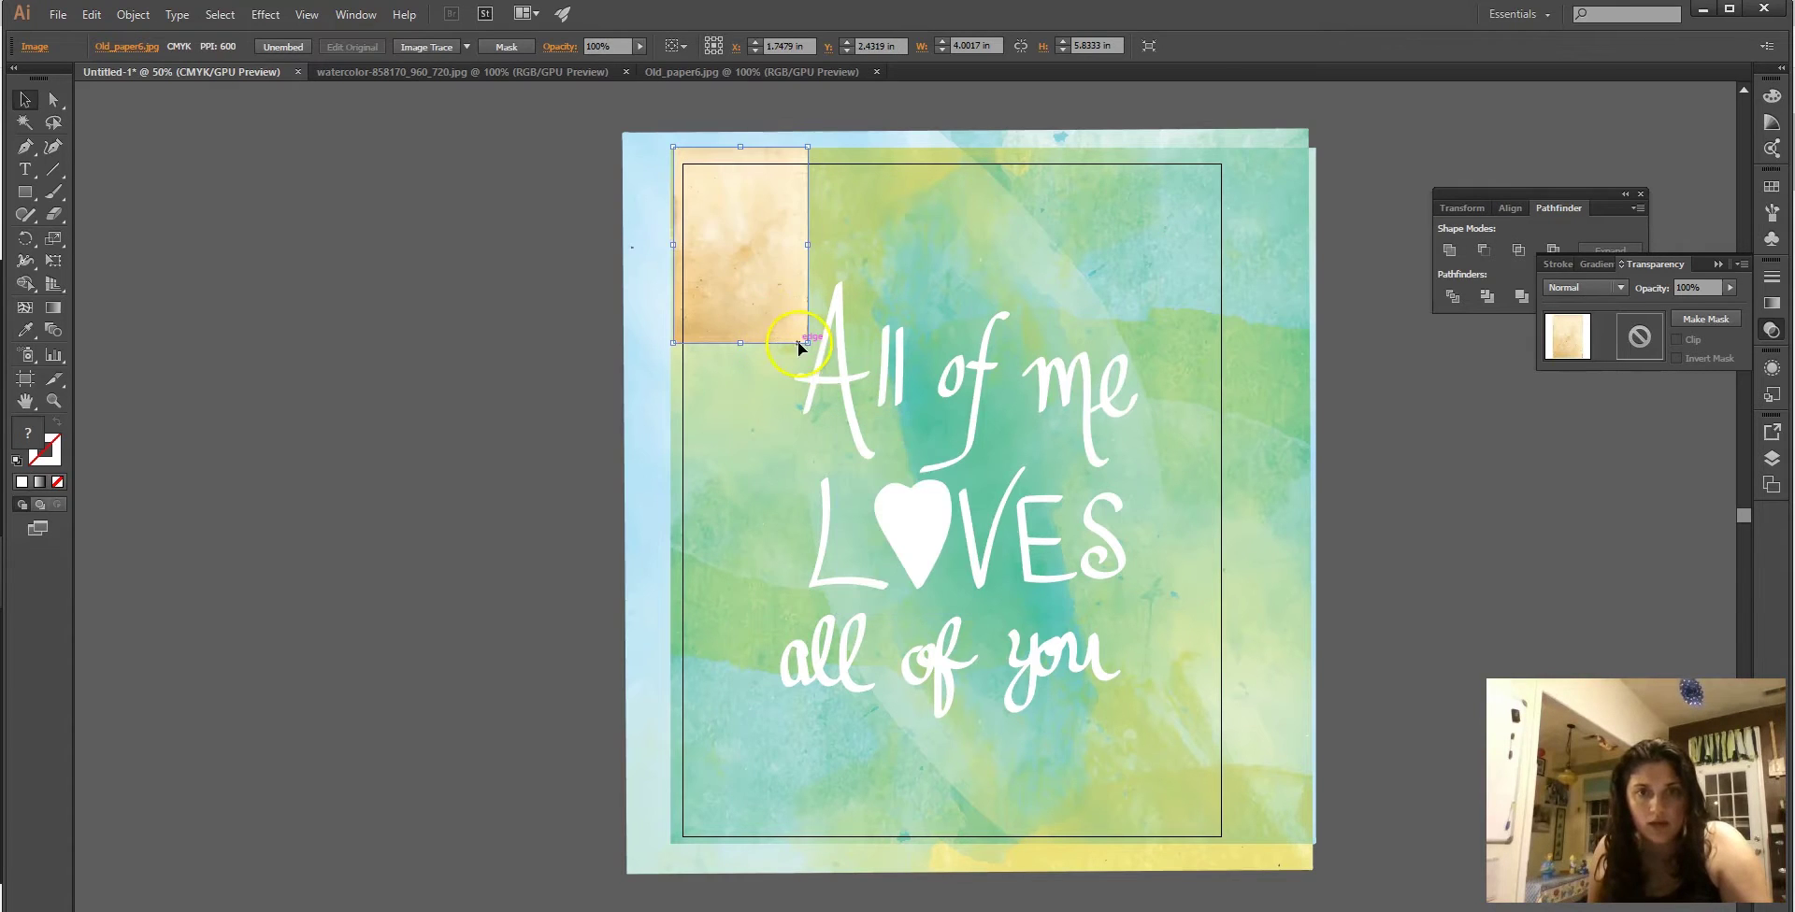
pyautogui.moveTo(807, 343); pyautogui.dragTo(1264, 854)
# Trace the paper image with the High Fidelity Photo preset, expand the tracing into vector paths, and deselect it.
pyautogui.click(489, 49)
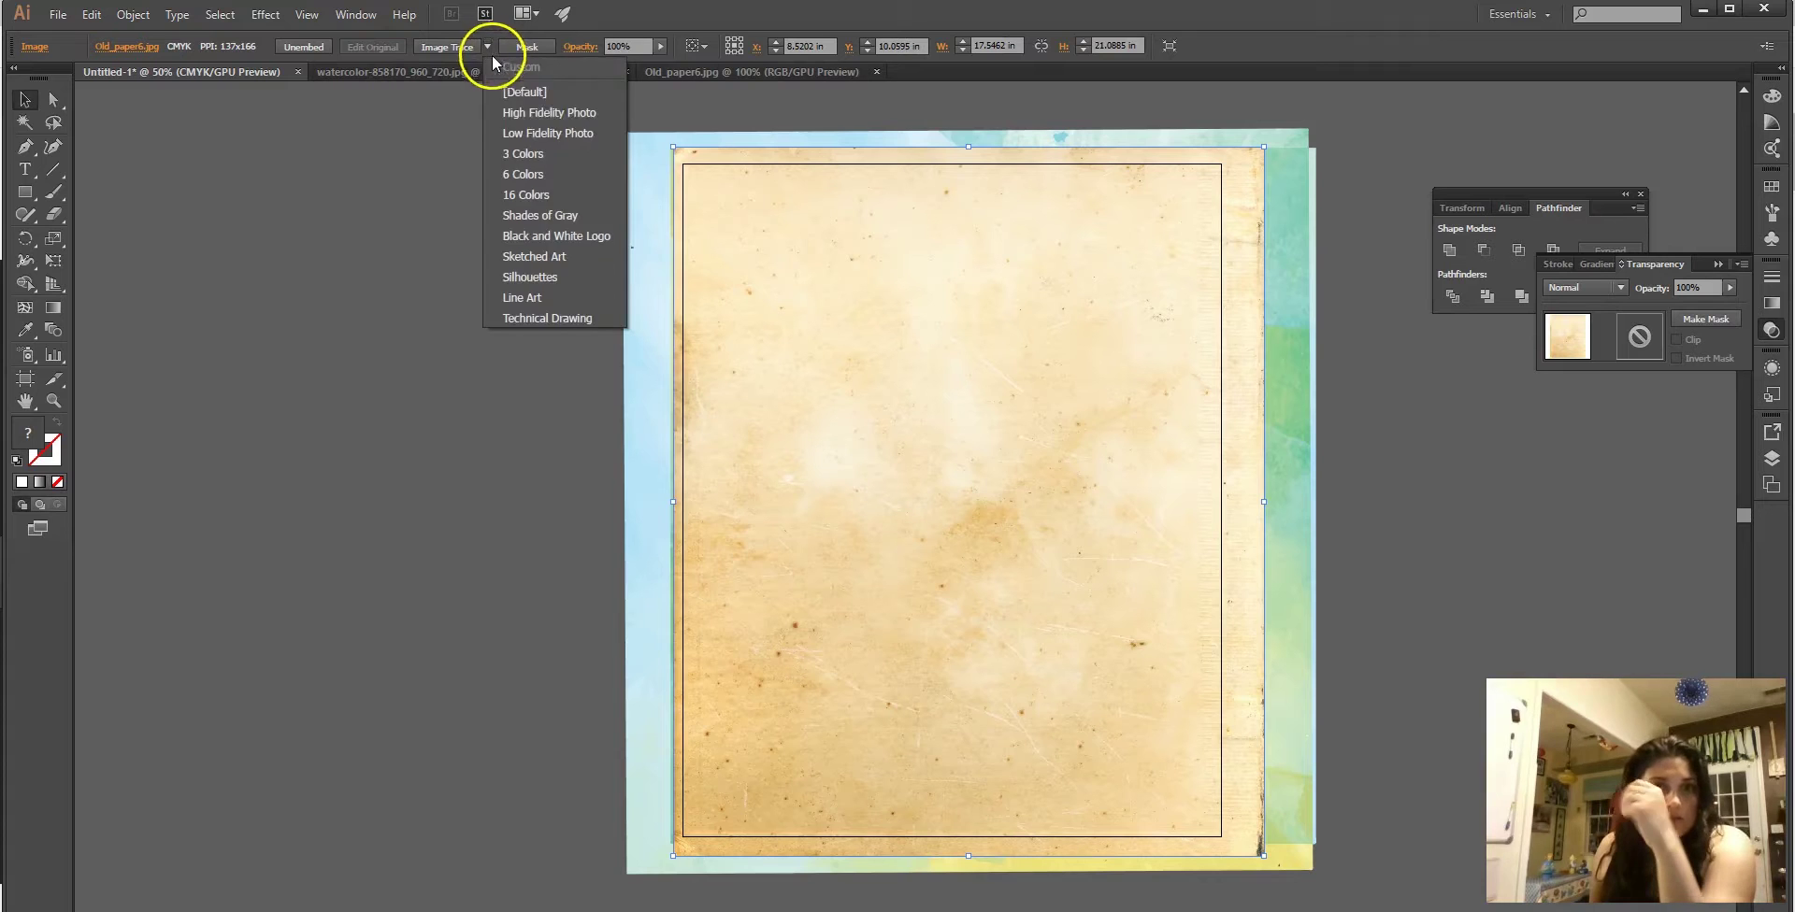
pyautogui.click(525, 116)
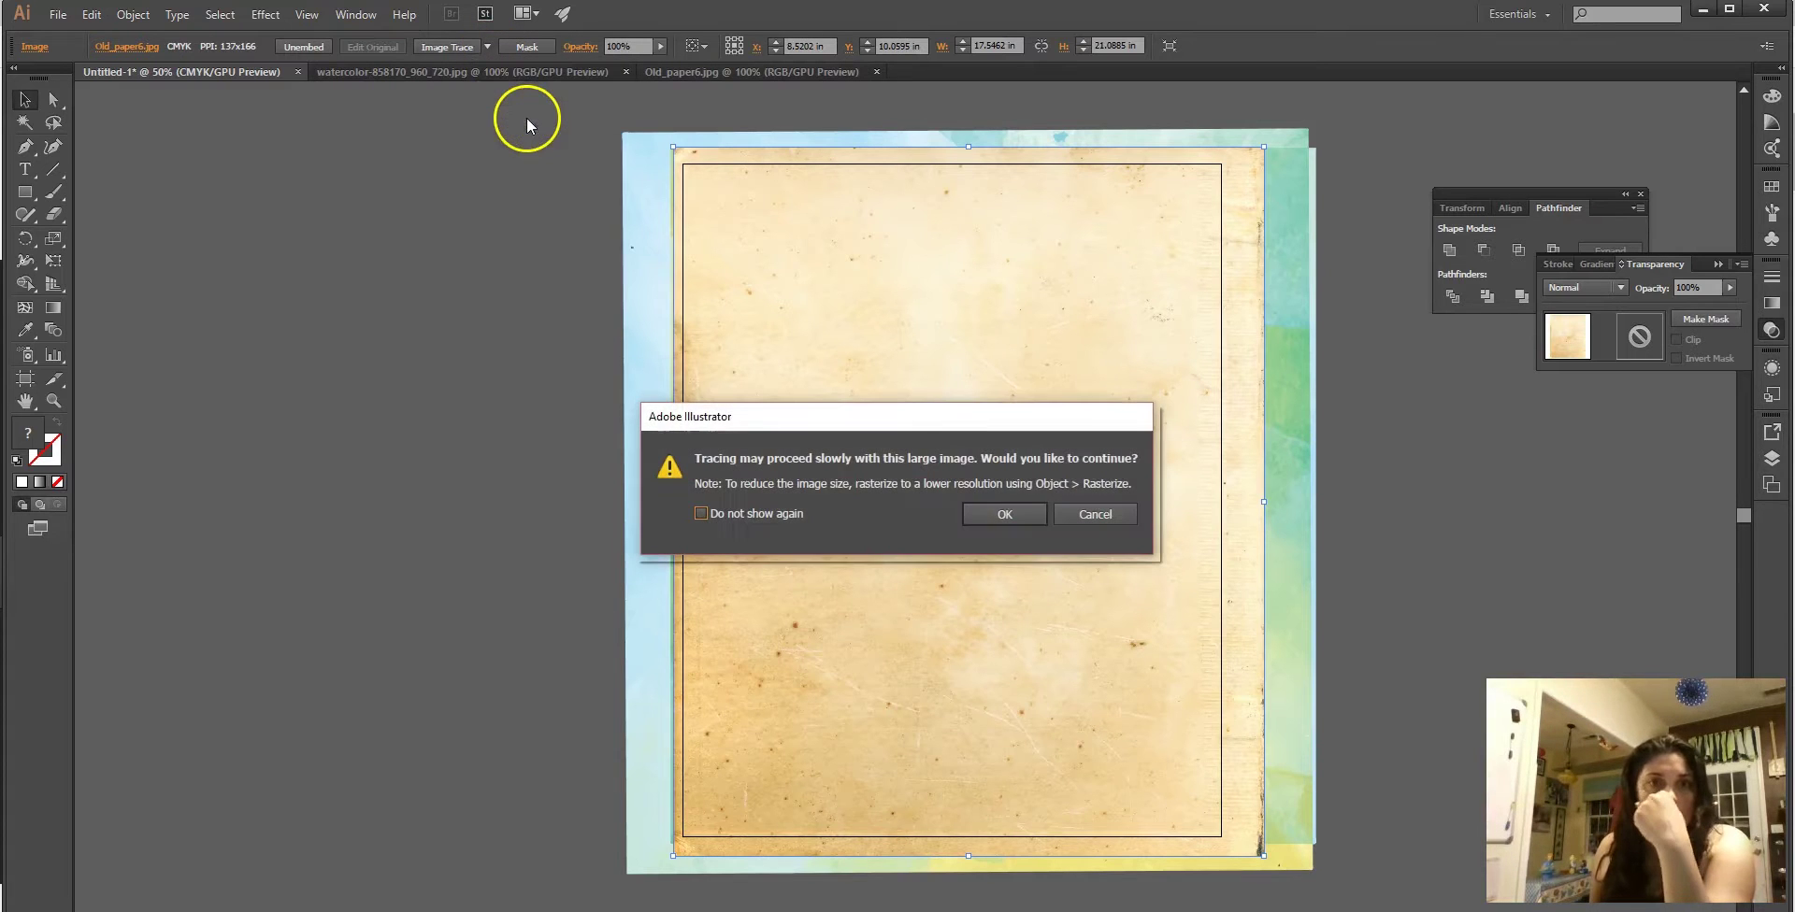
pyautogui.click(1005, 515)
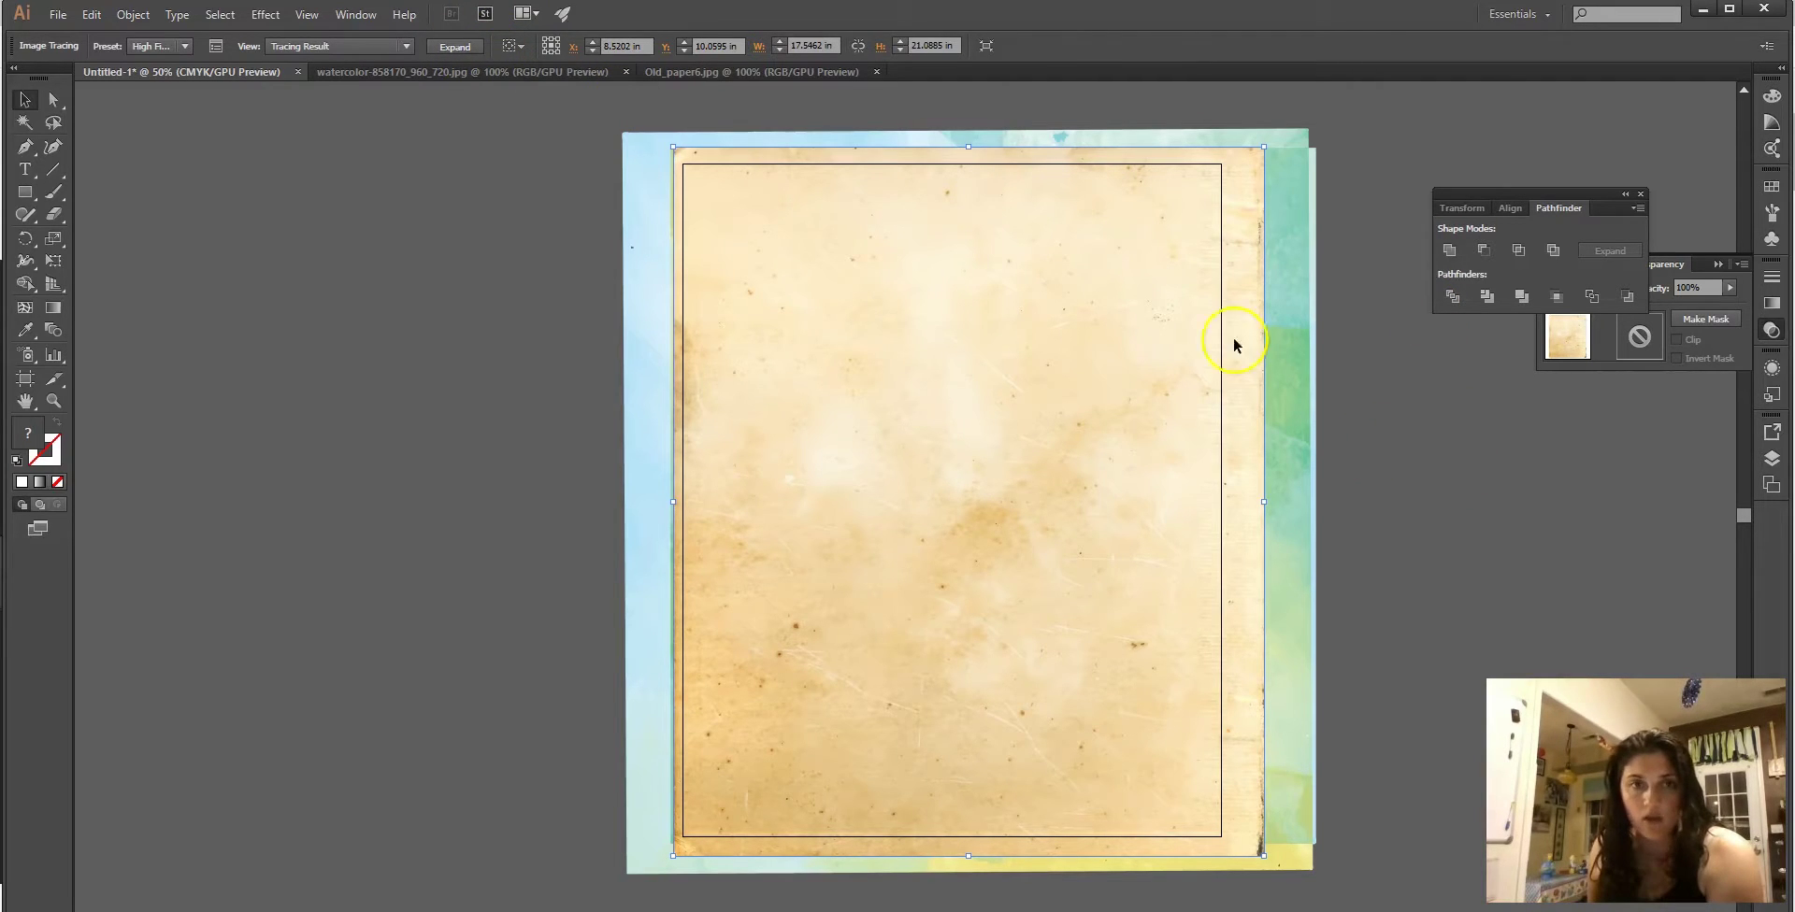
pyautogui.click(465, 48)
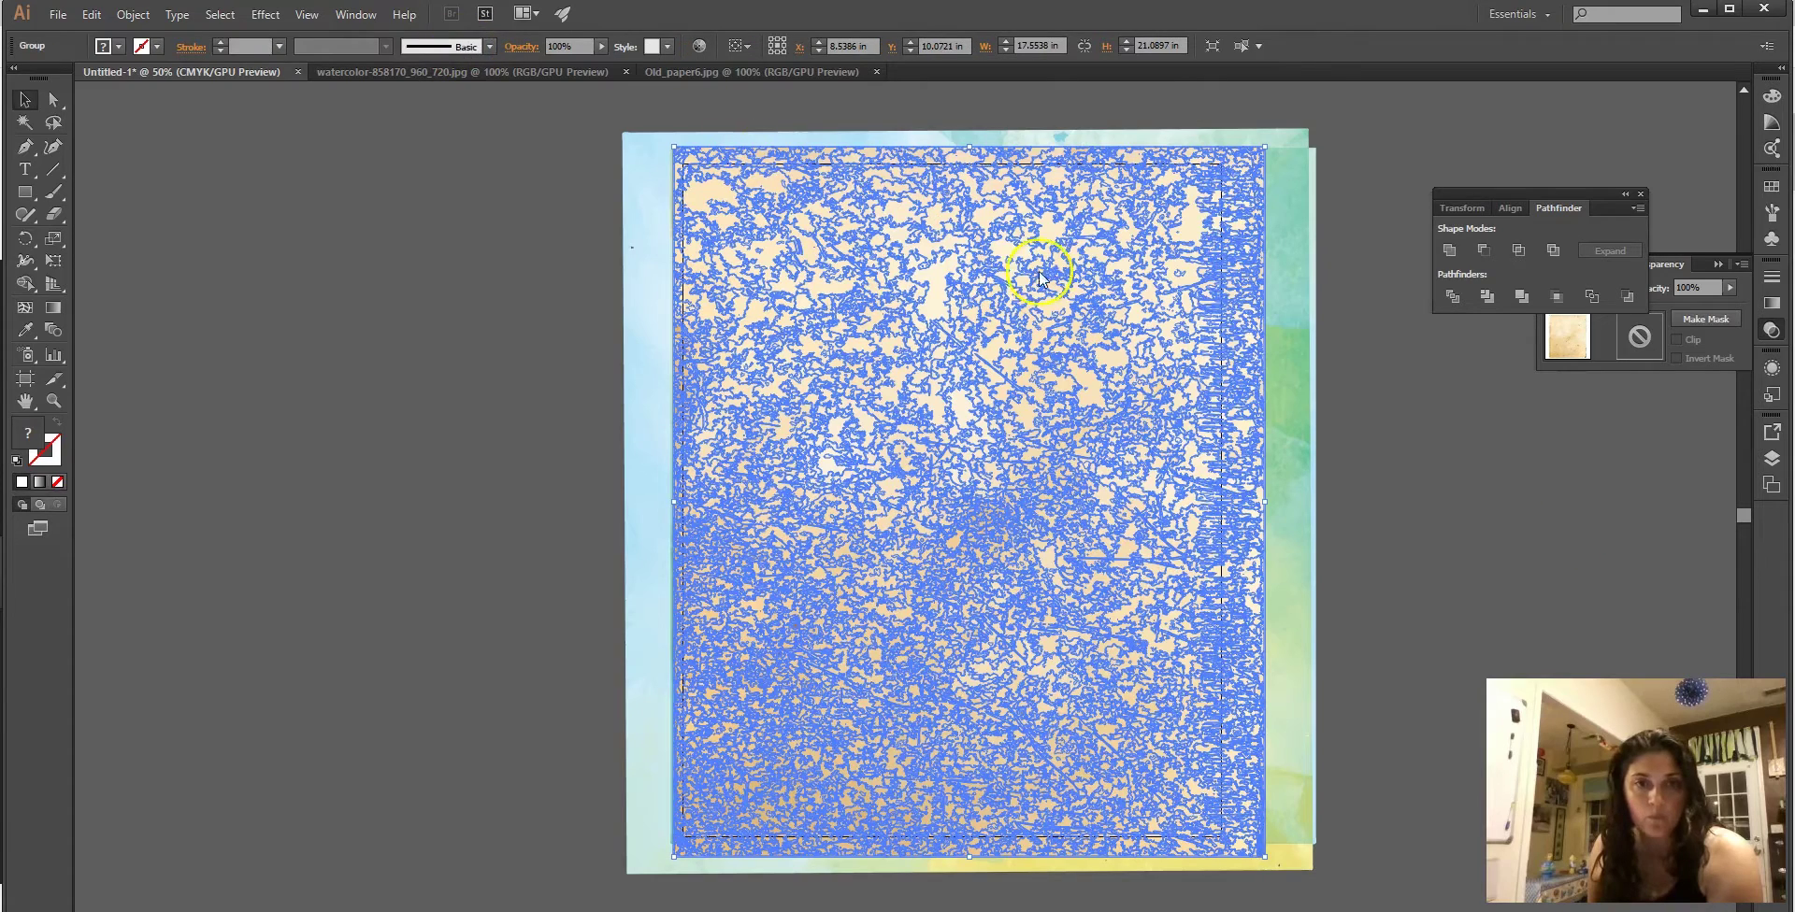
pyautogui.hotkey('ctrl', 'h')
pyautogui.hotkey('ctrl', 'shift', 'a')
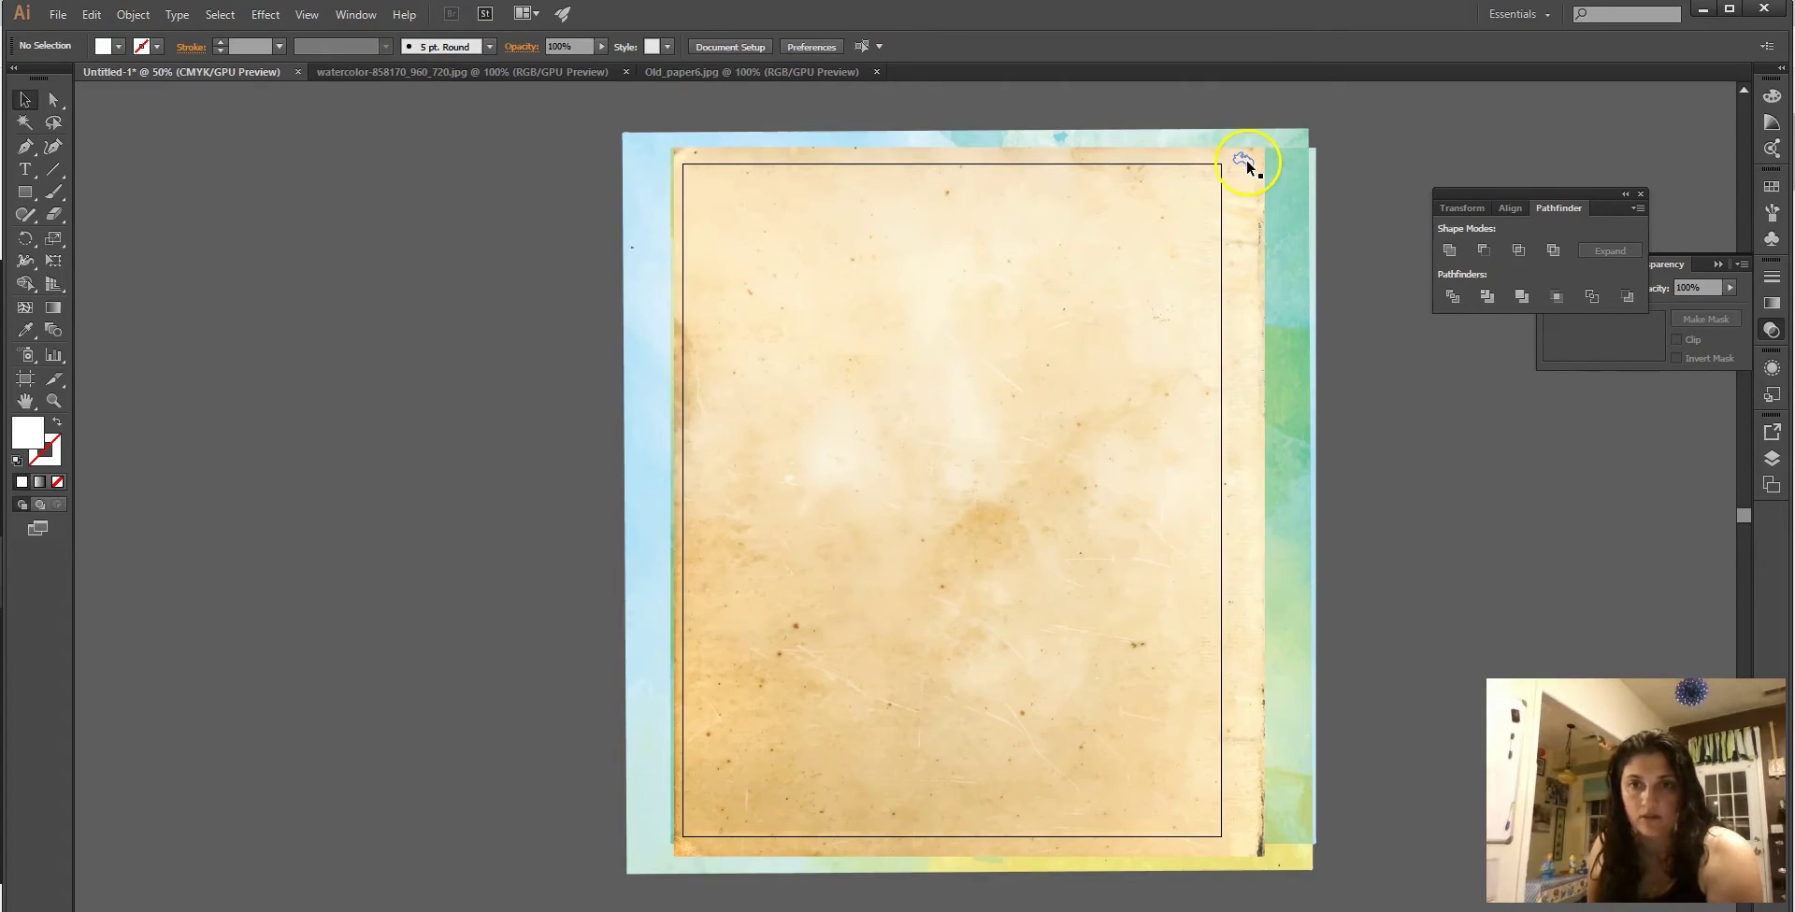
# Try the Overlay blend mode on the expanded paper texture group.
pyautogui.hotkey('ctrl', 'a')
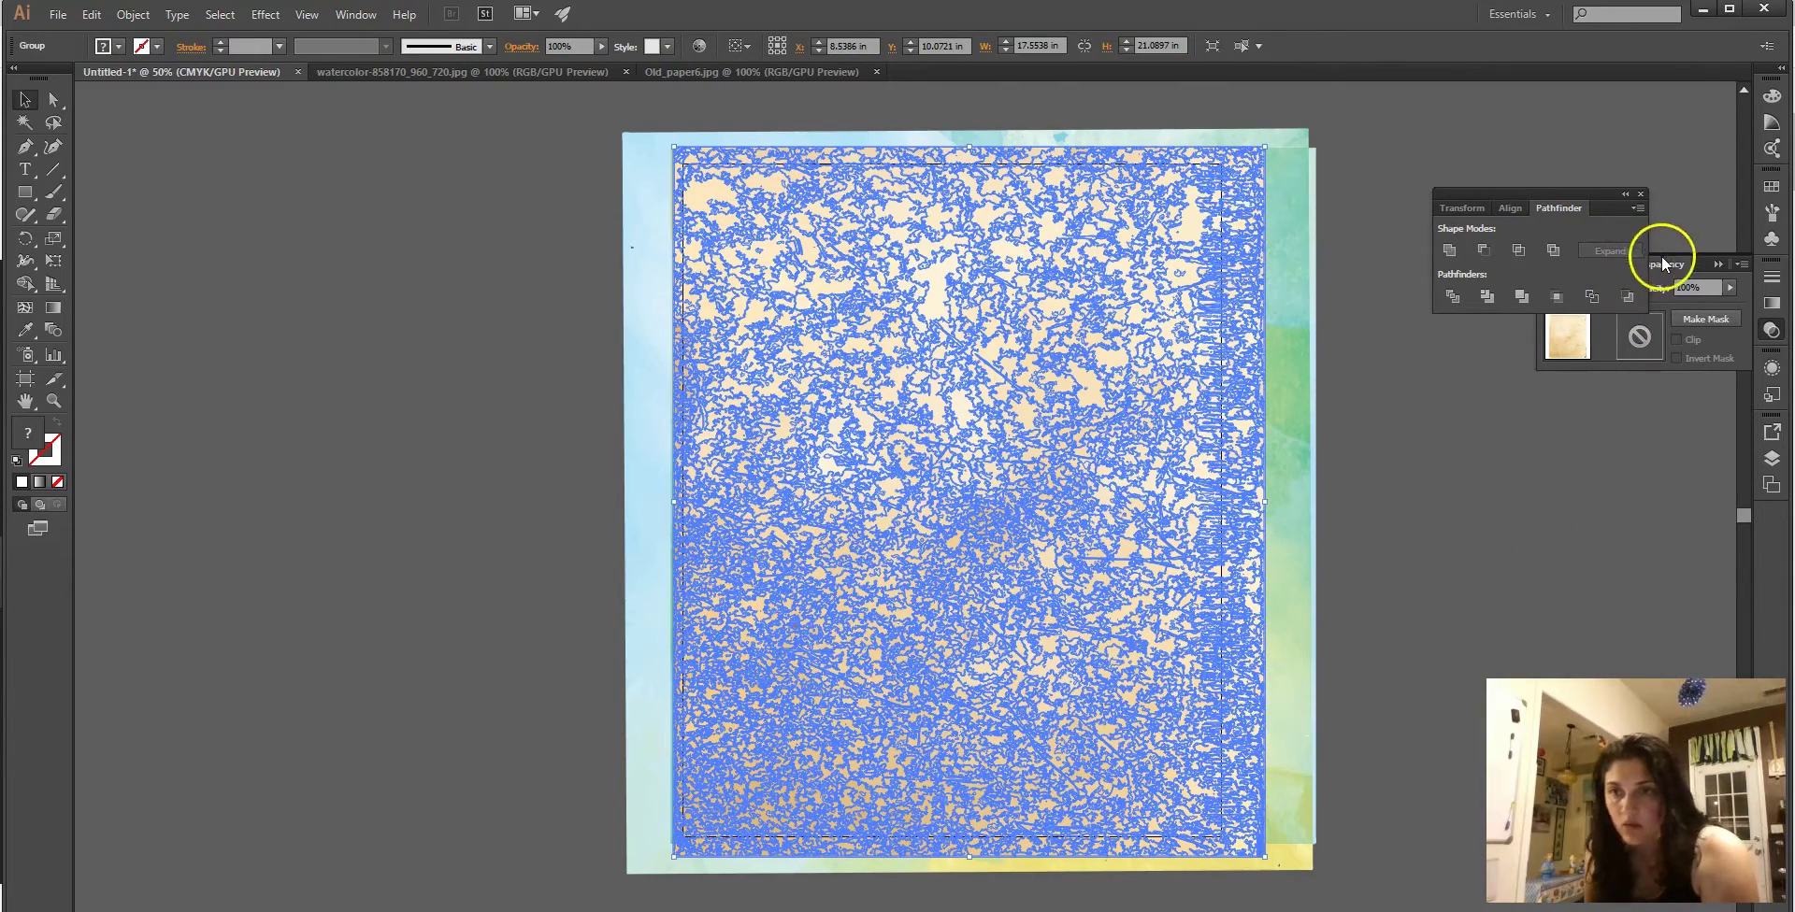
pyautogui.moveTo(1703, 260); pyautogui.dragTo(1673, 372)
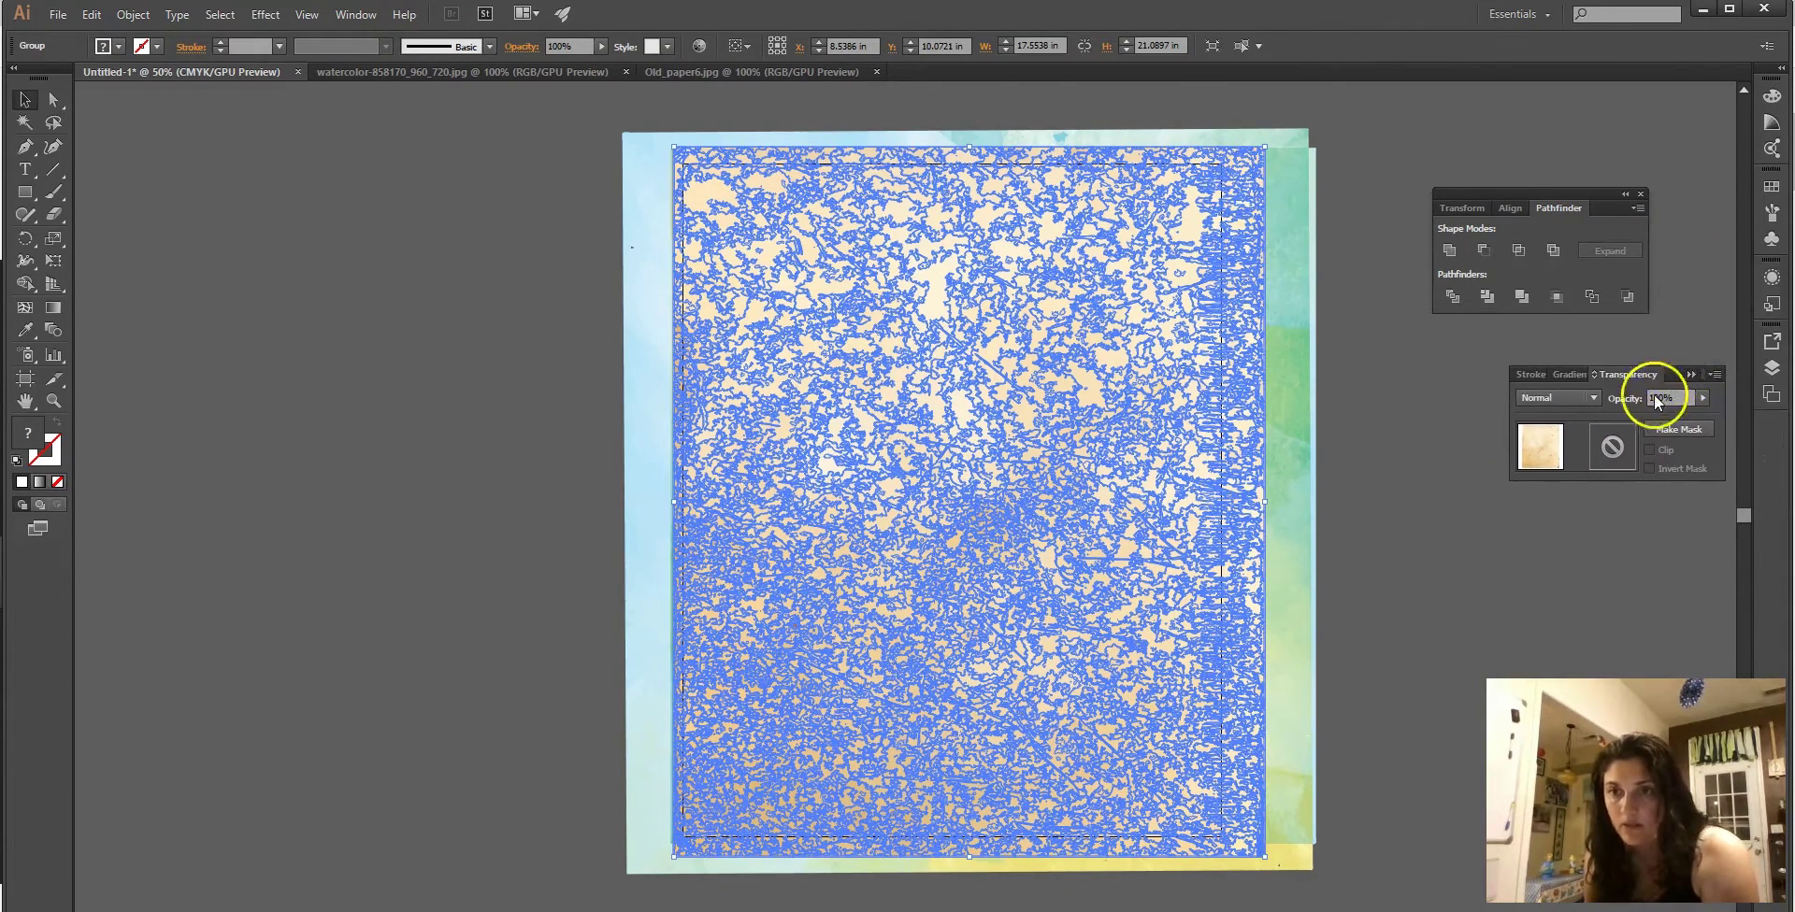
pyautogui.click(1594, 399)
pyautogui.click(1434, 492)
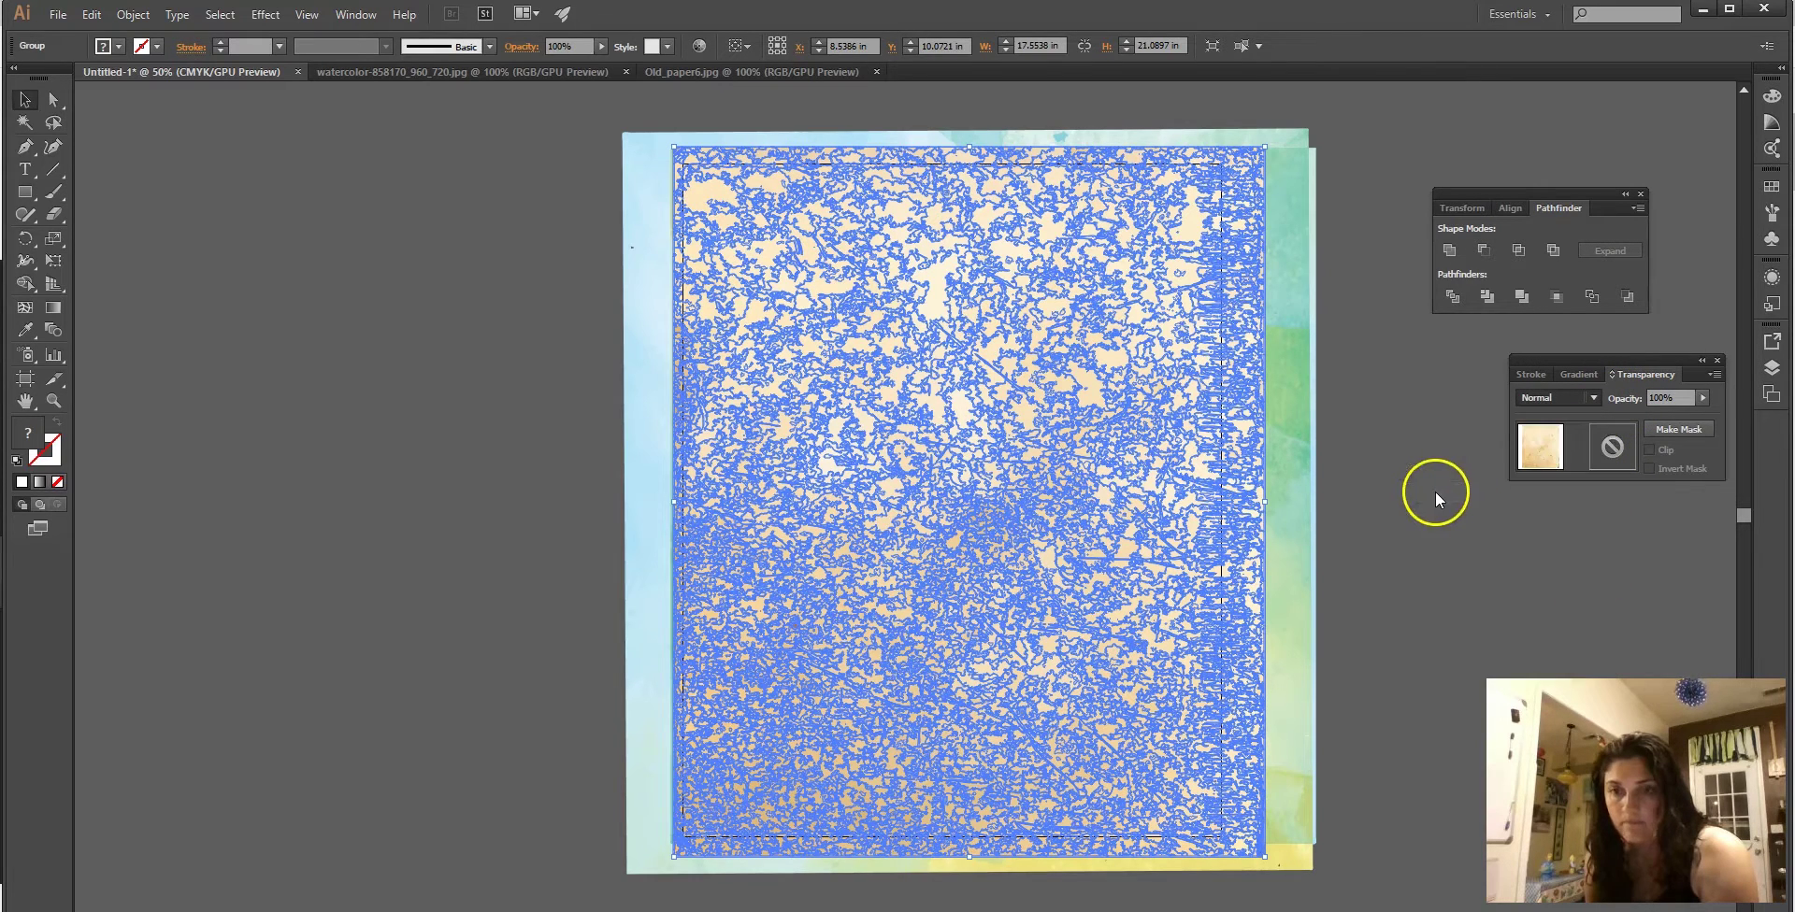
pyautogui.press('Delete')
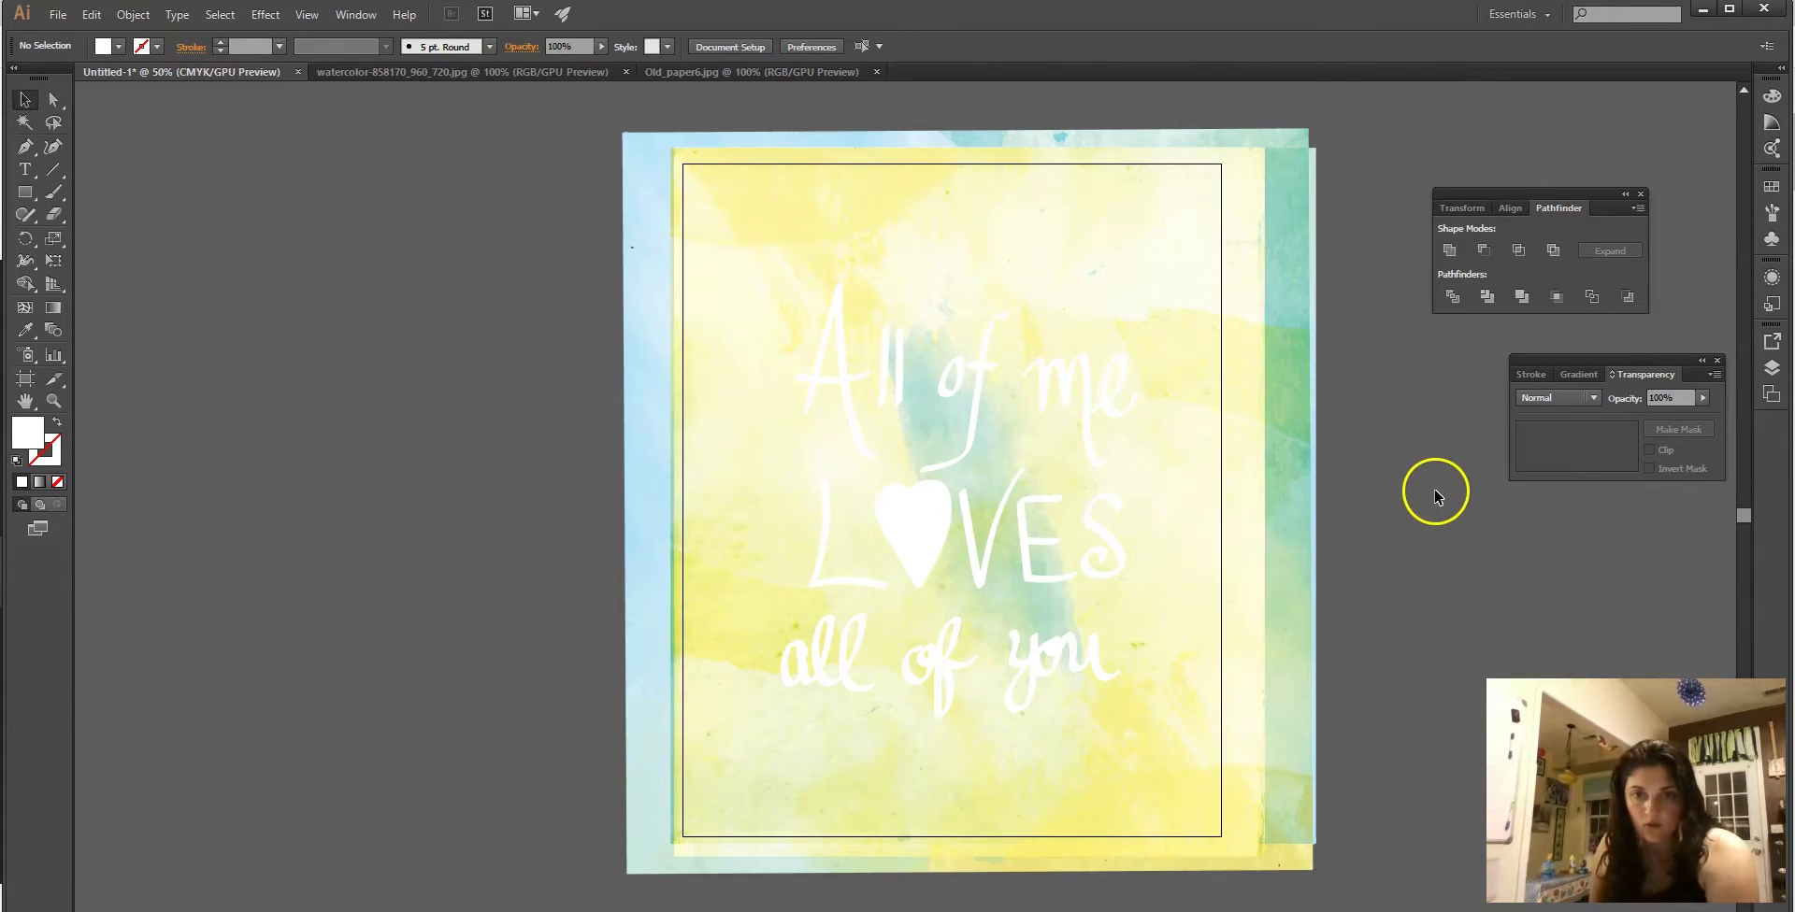
# Change the paper texture group's blend mode to Multiply, check it unselected over the artwork, and reselect it.
pyautogui.hotkey('ctrl', 'z')
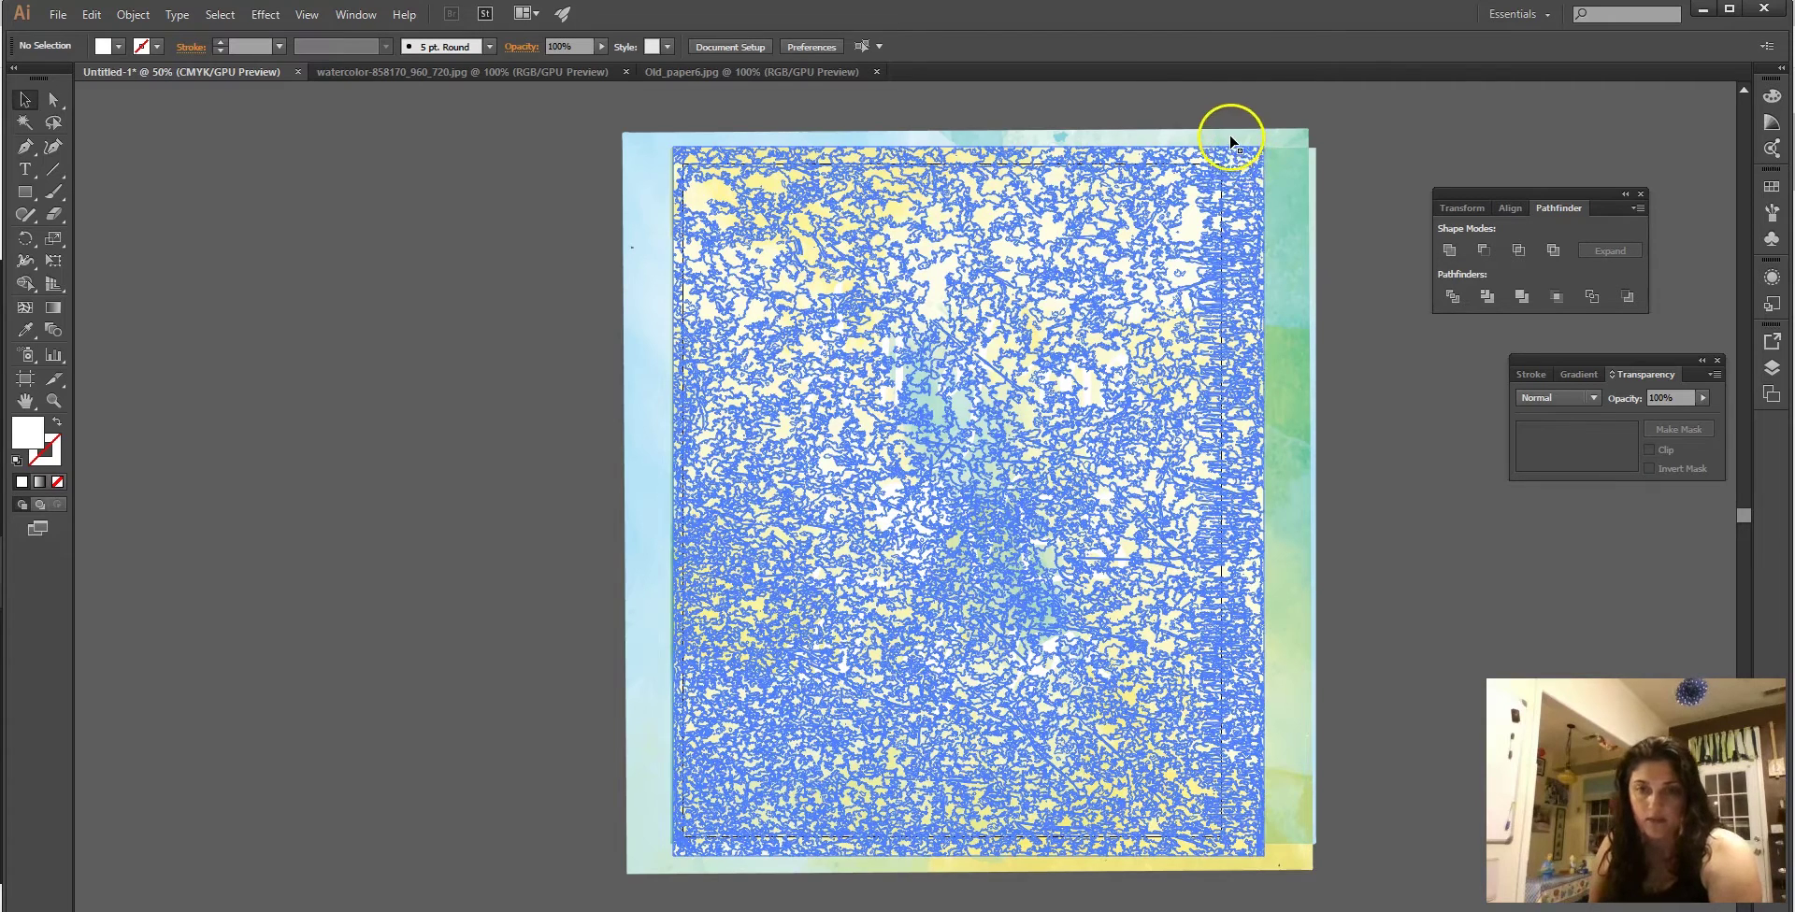
pyautogui.click(1231, 142)
pyautogui.click(1597, 402)
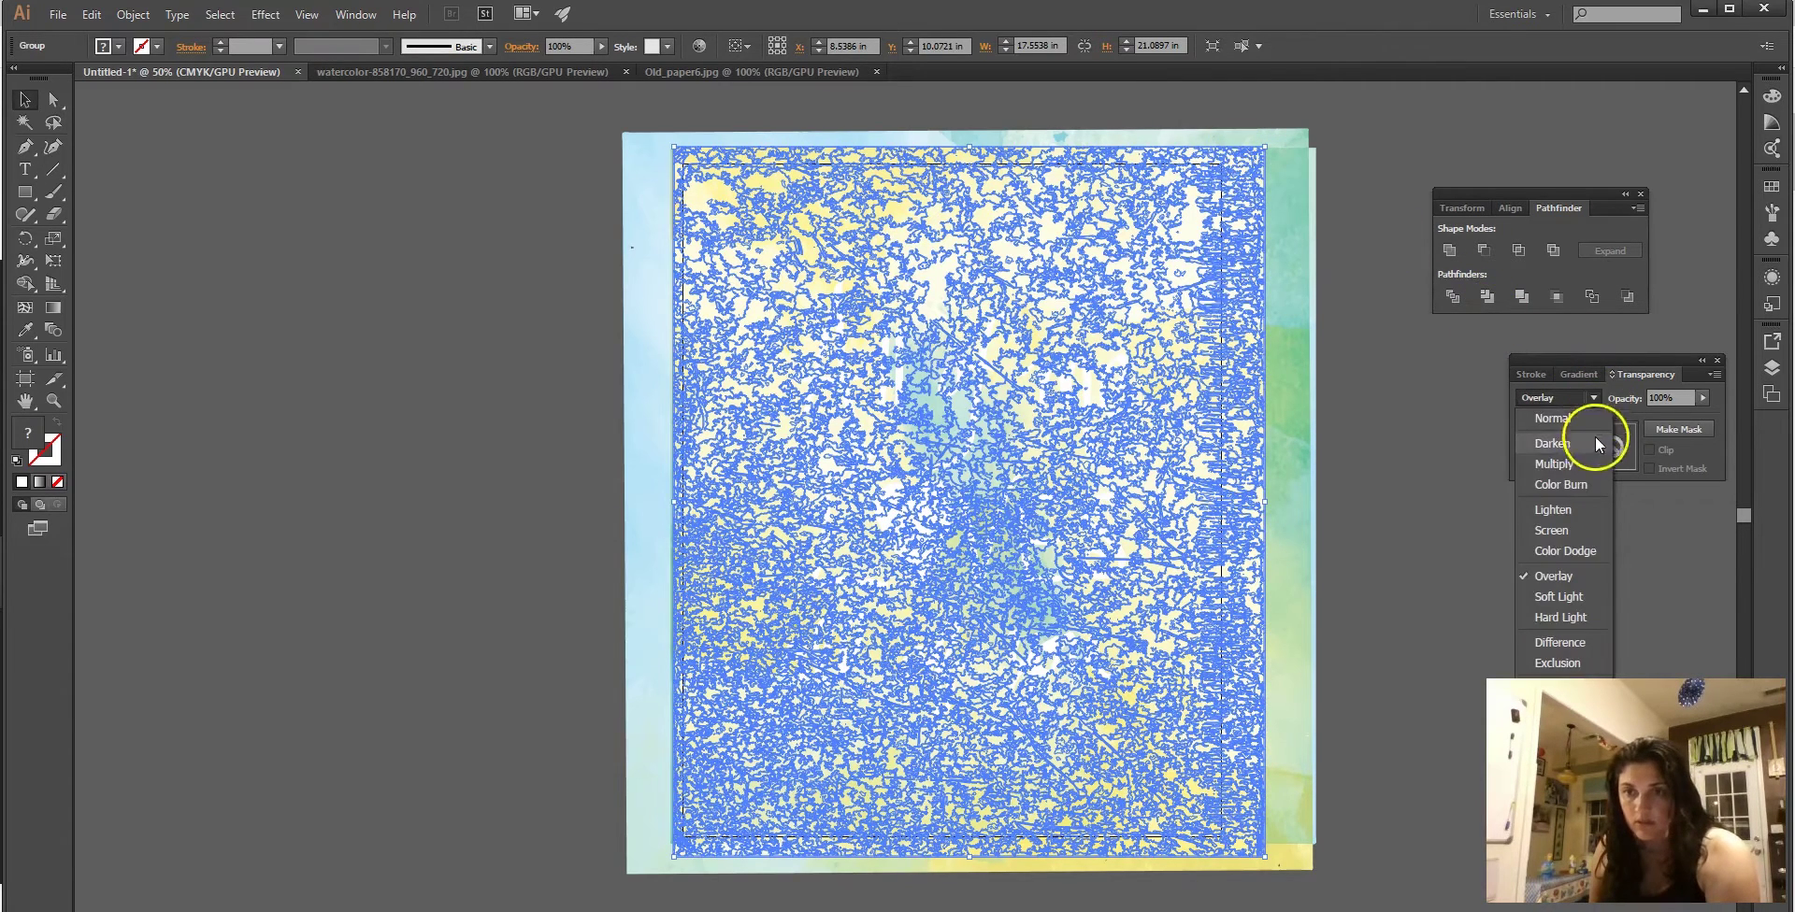
pyautogui.click(1588, 466)
pyautogui.press('Delete')
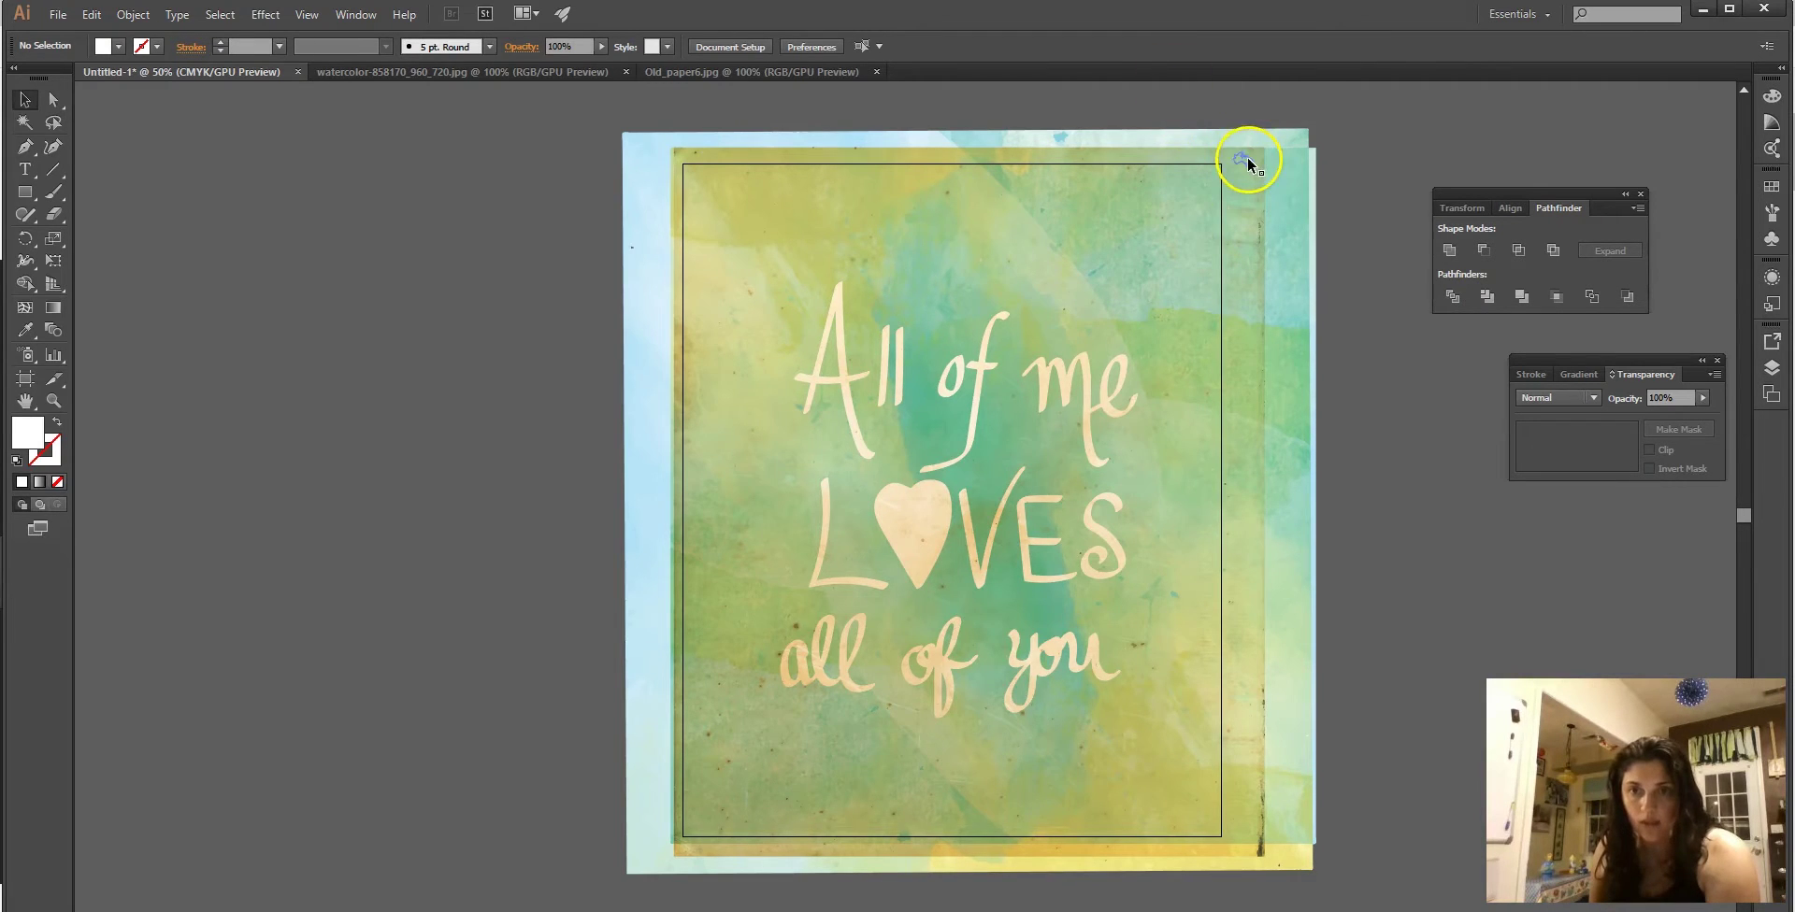
pyautogui.hotkey('ctrl', 'z')
pyautogui.click(1299, 177)
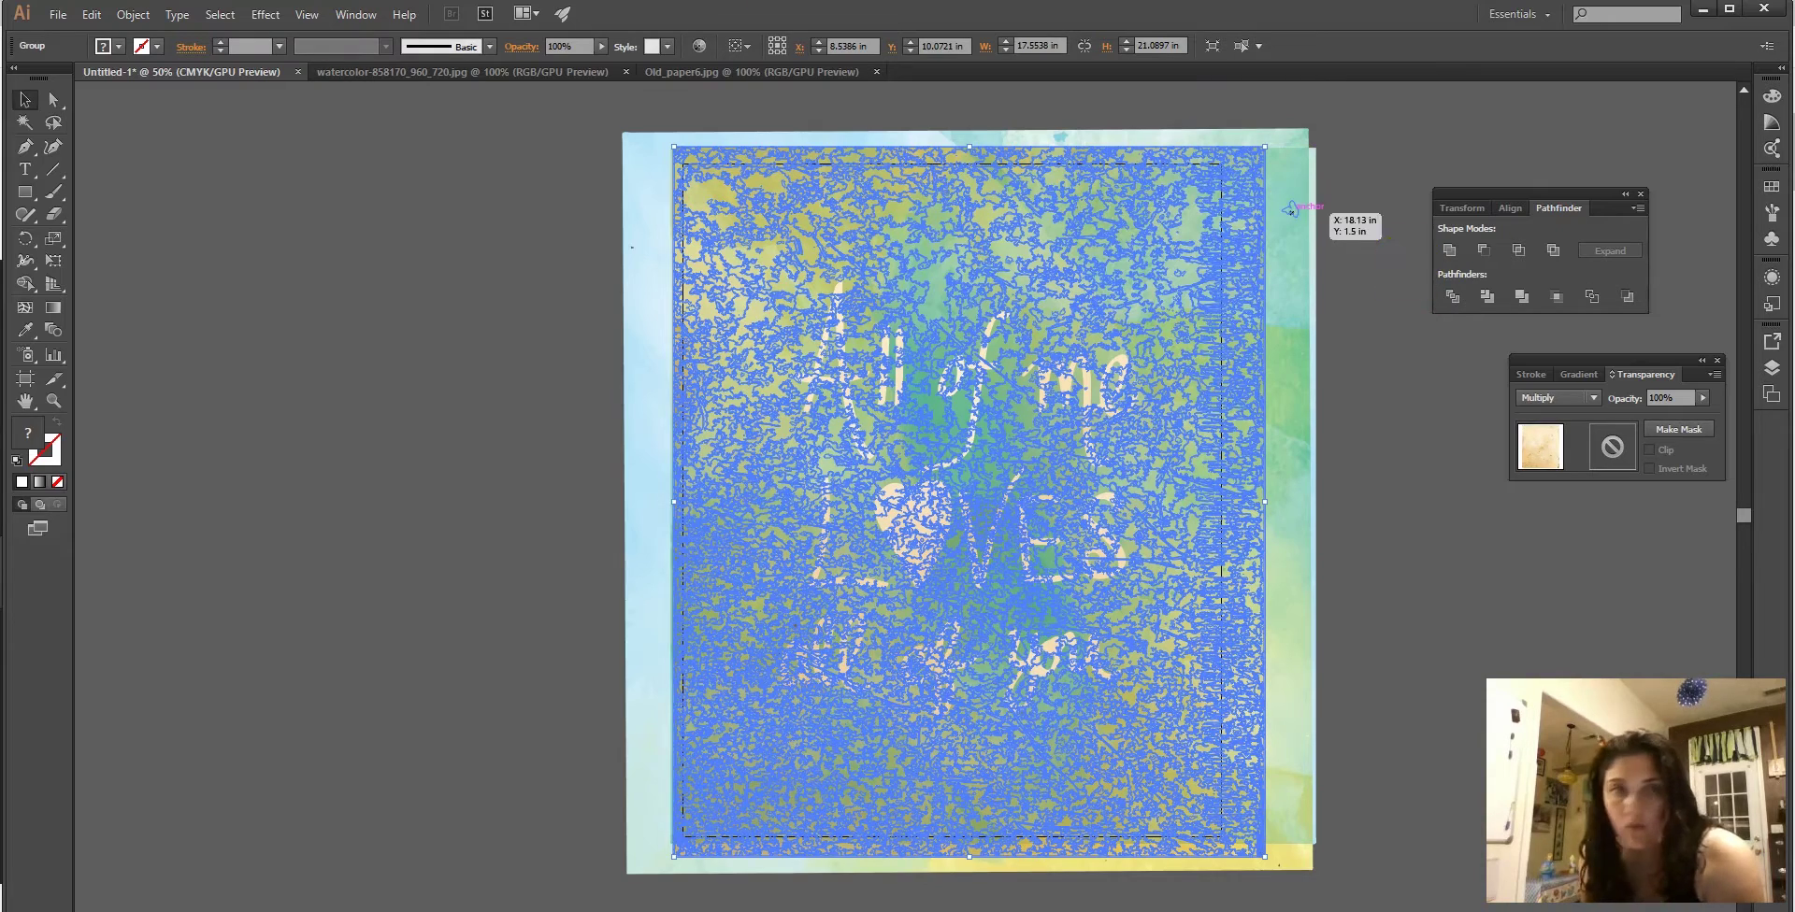
# Show the contents of Layer 1 and move the paper texture group directly below the white lettering group.
pyautogui.click(355, 15)
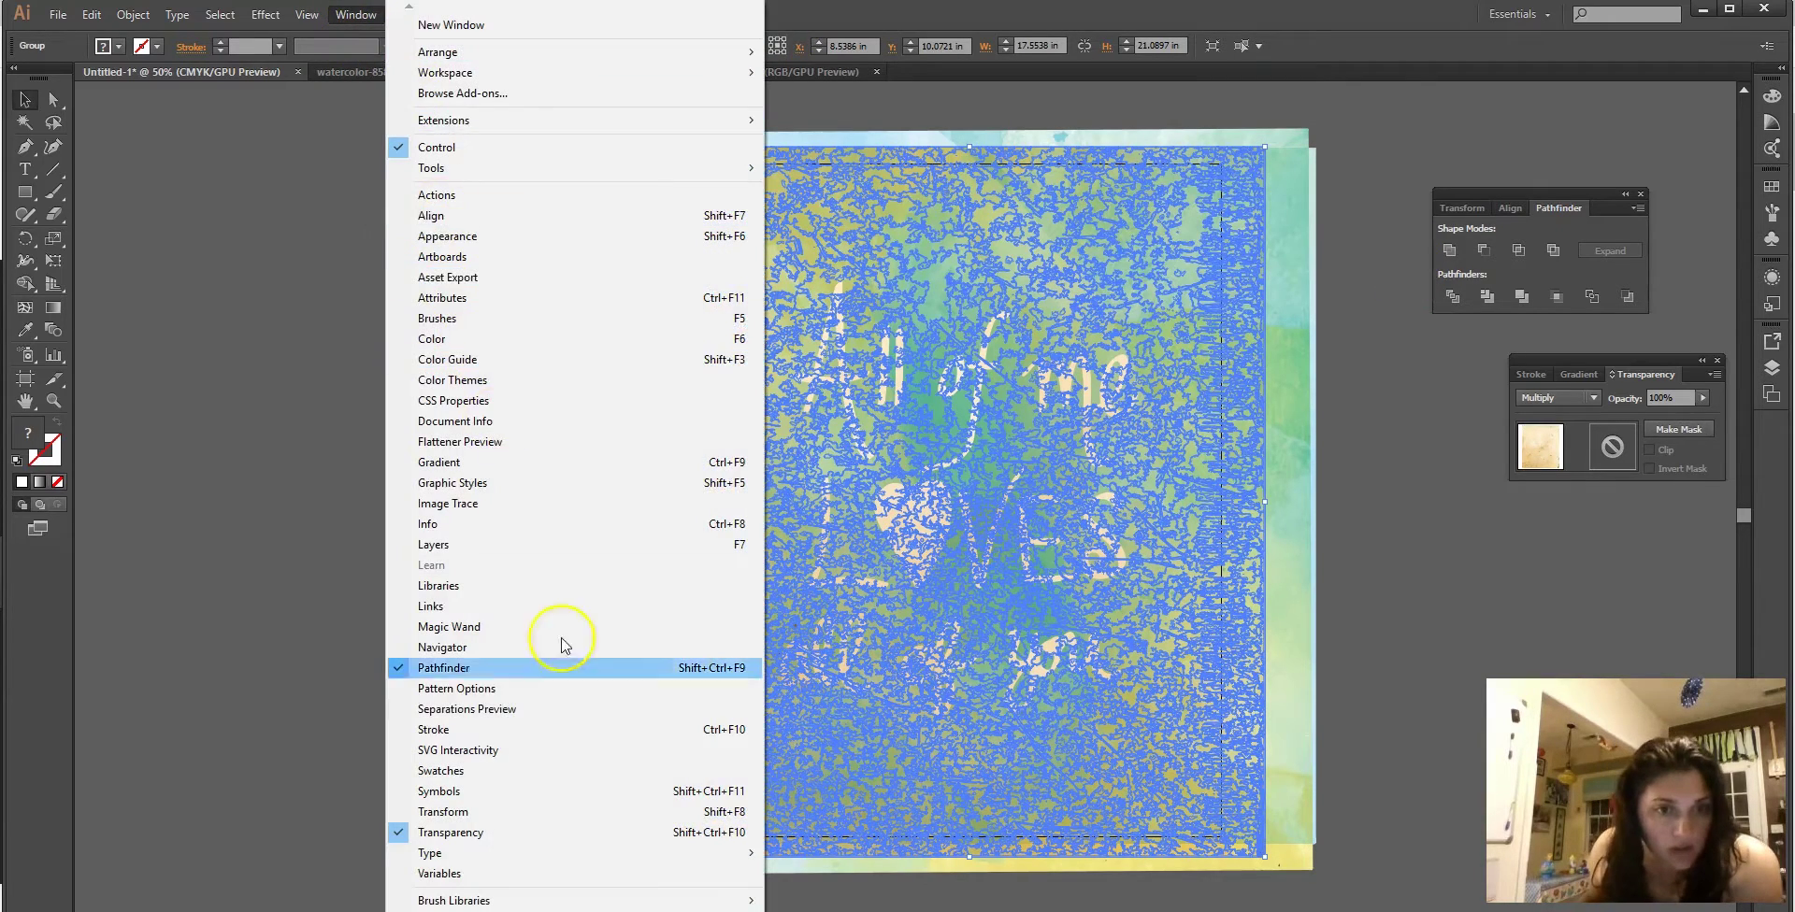
pyautogui.click(545, 544)
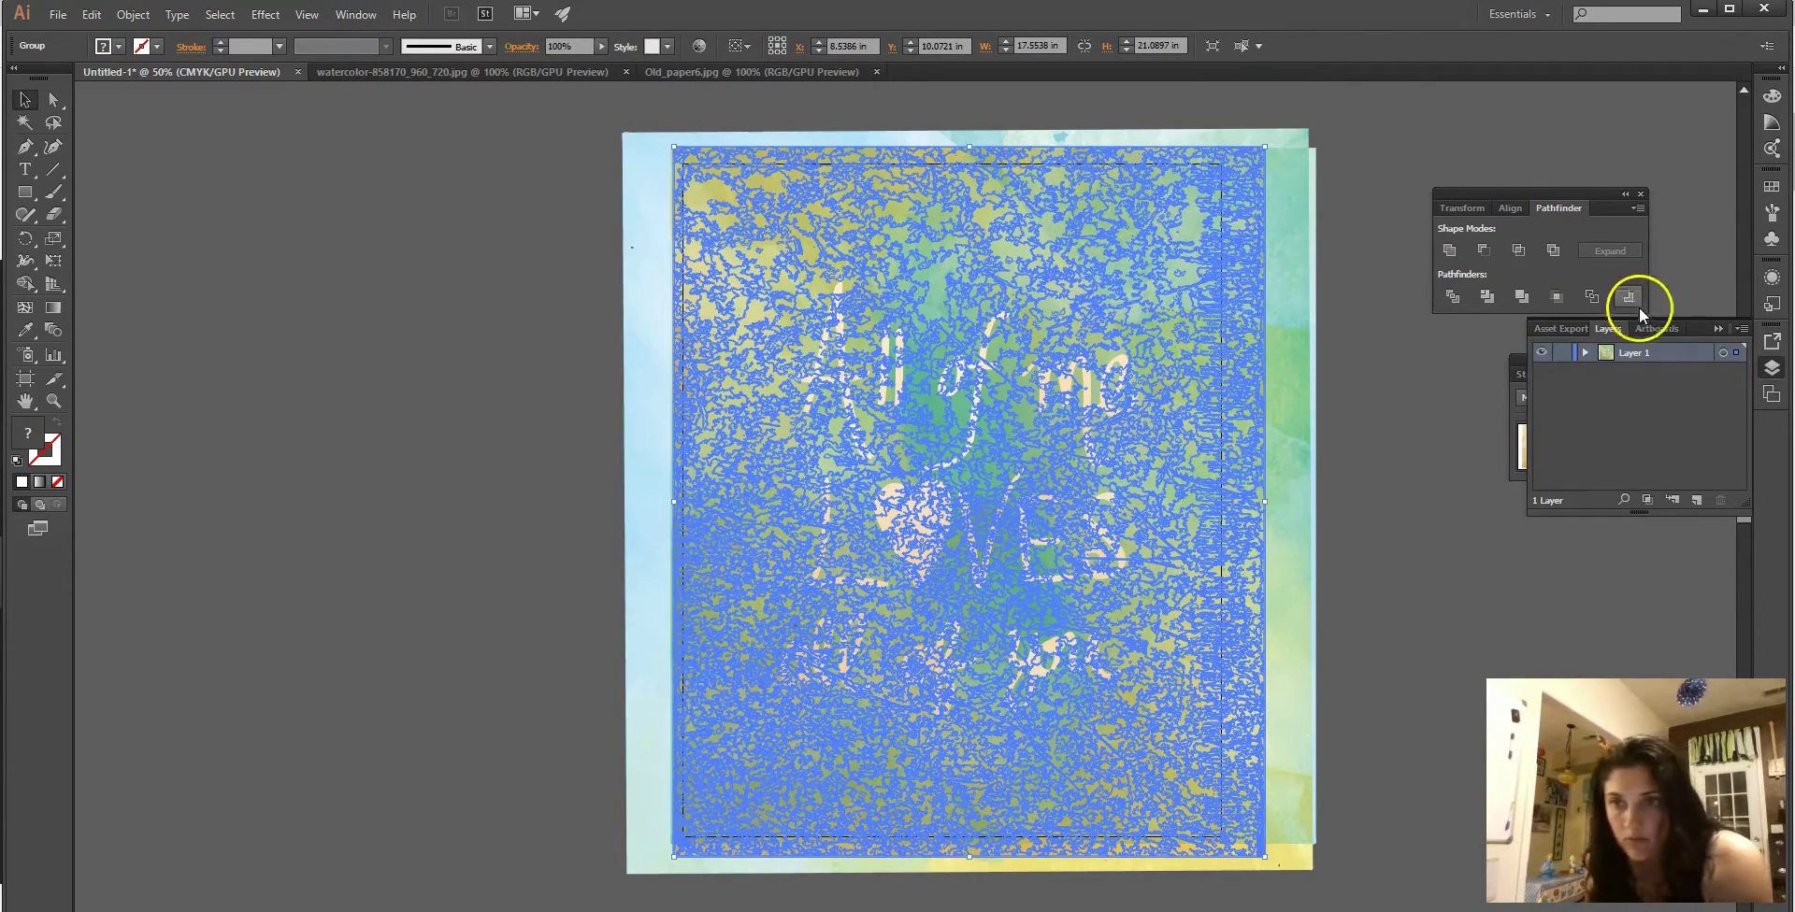
pyautogui.moveTo(1699, 328); pyautogui.dragTo(1611, 502)
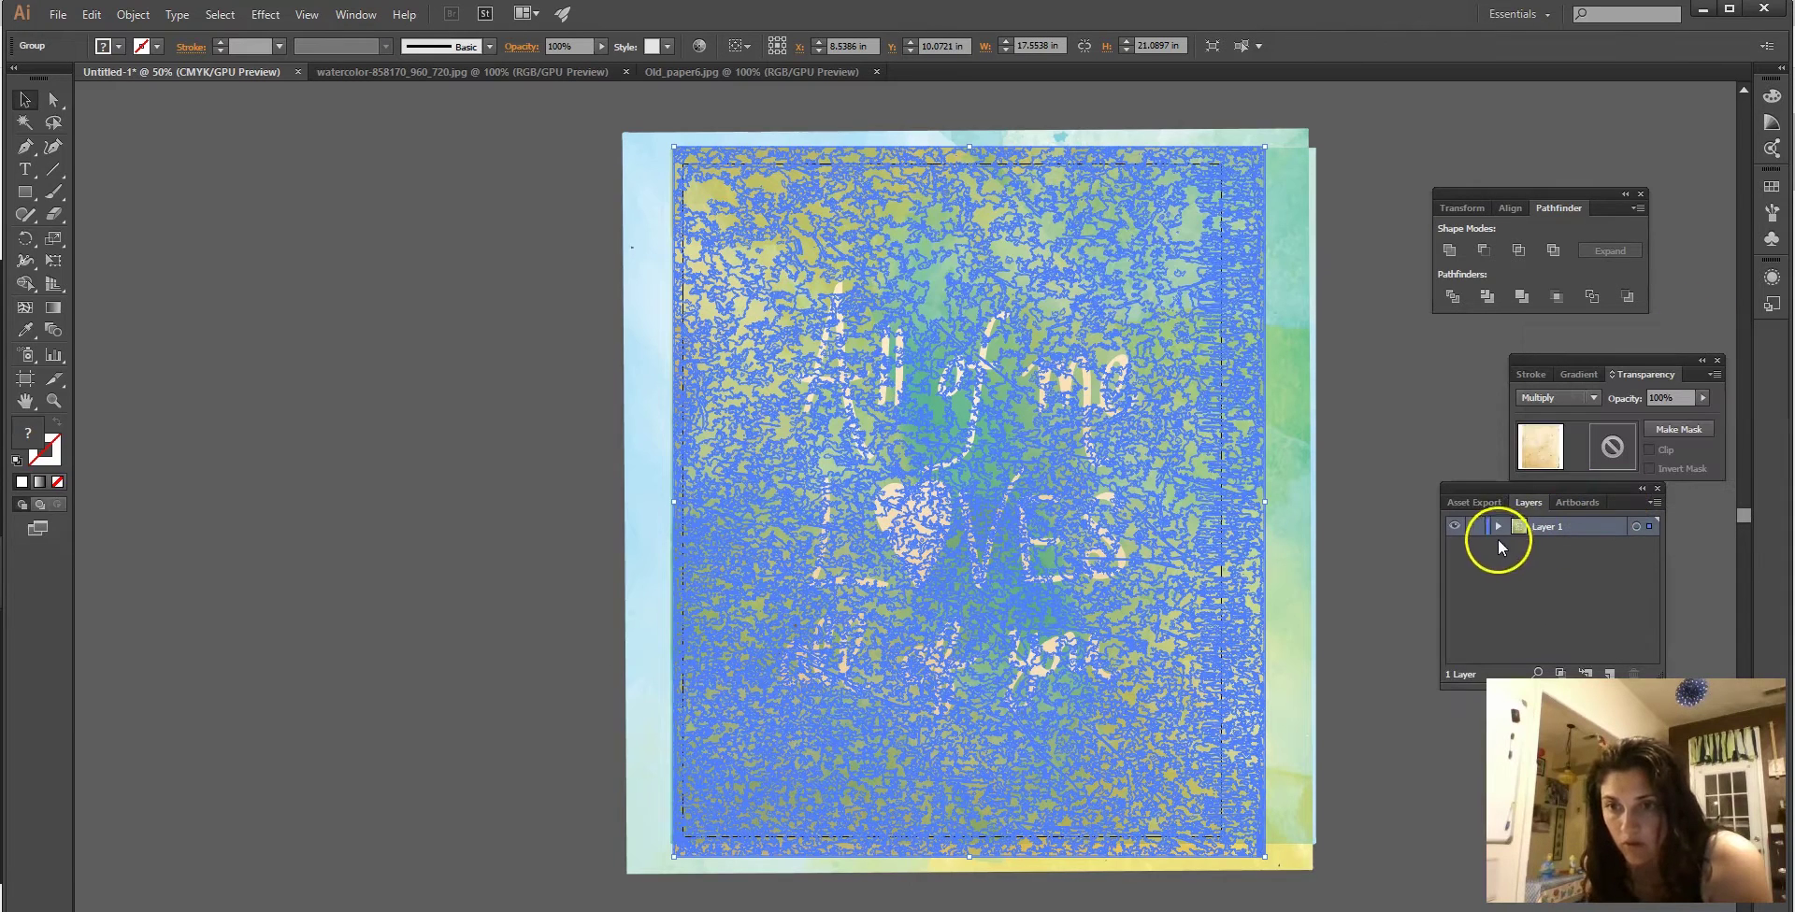
pyautogui.click(1498, 528)
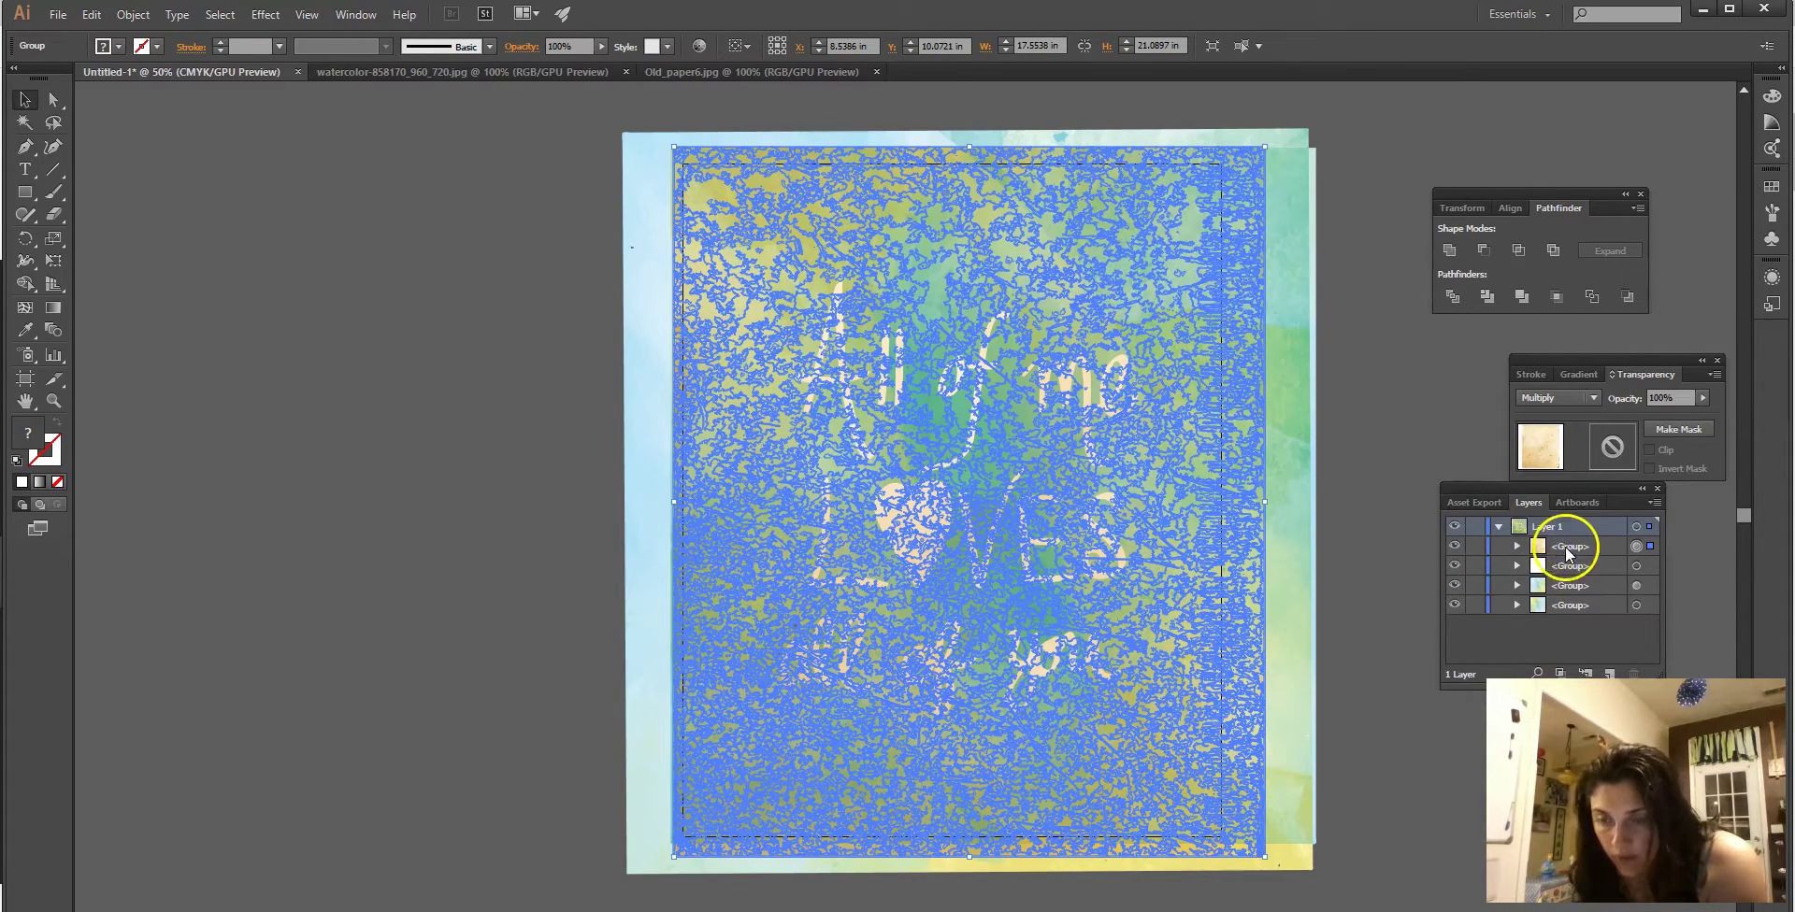
pyautogui.moveTo(1572, 546); pyautogui.dragTo(1572, 568)
pyautogui.click(1372, 430)
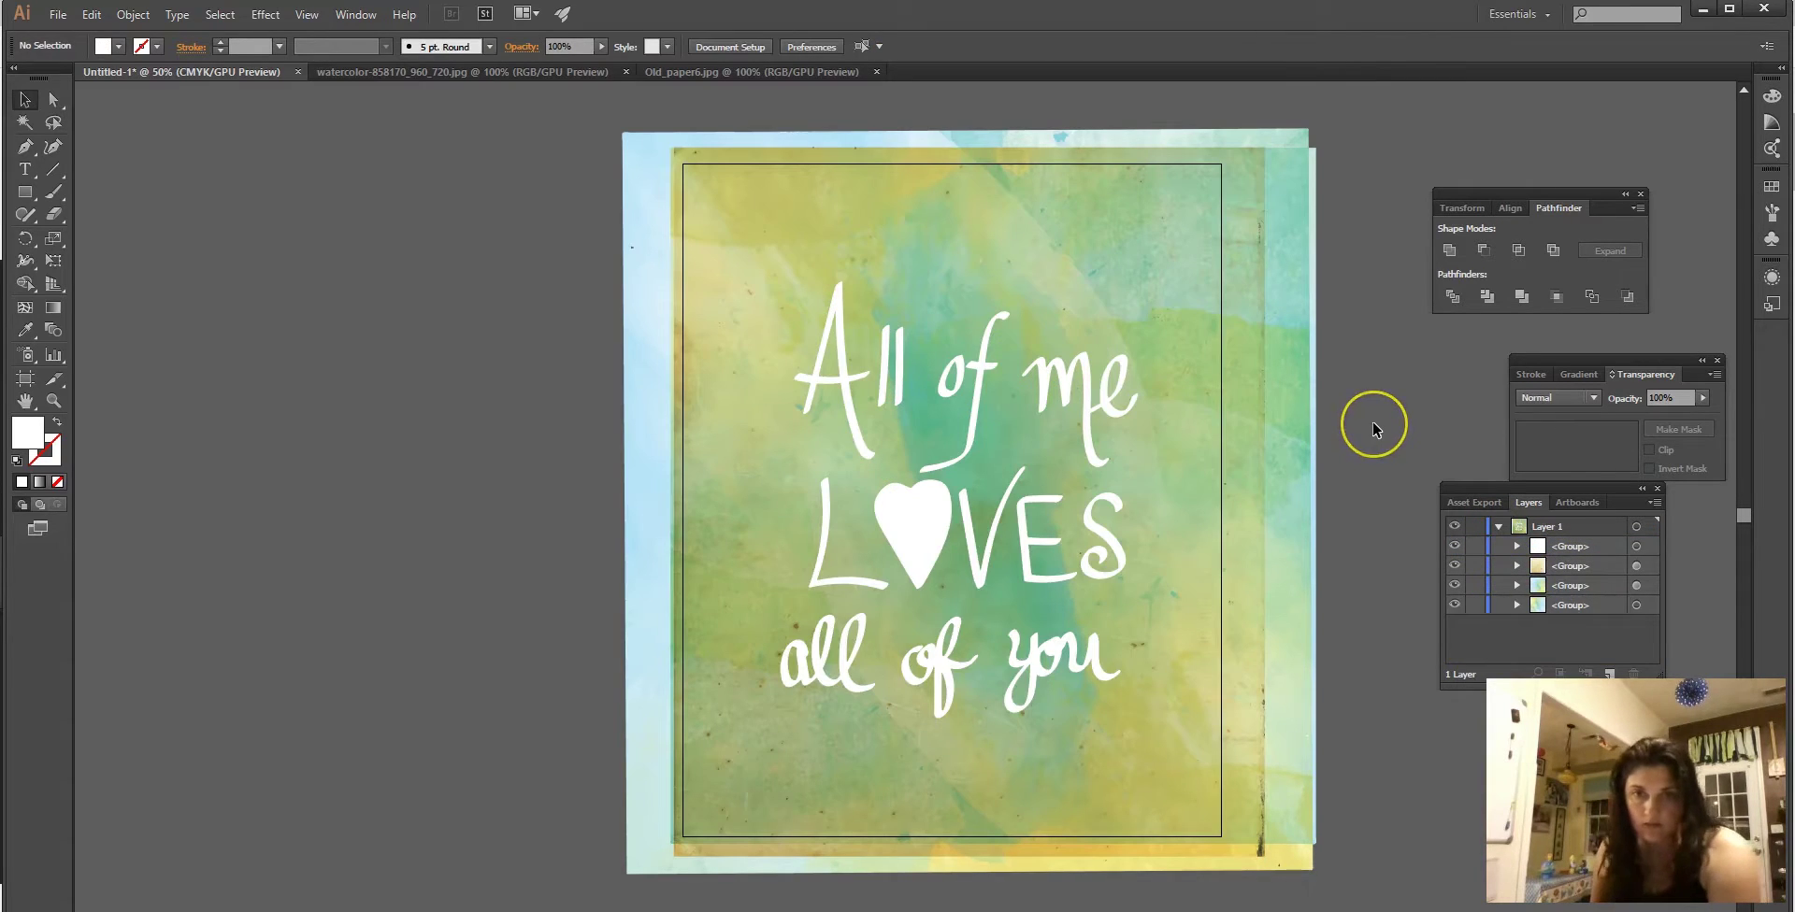
# Try the Soft Light blend mode on the paper texture group and check it over the artwork unselected.
pyautogui.click(1248, 176)
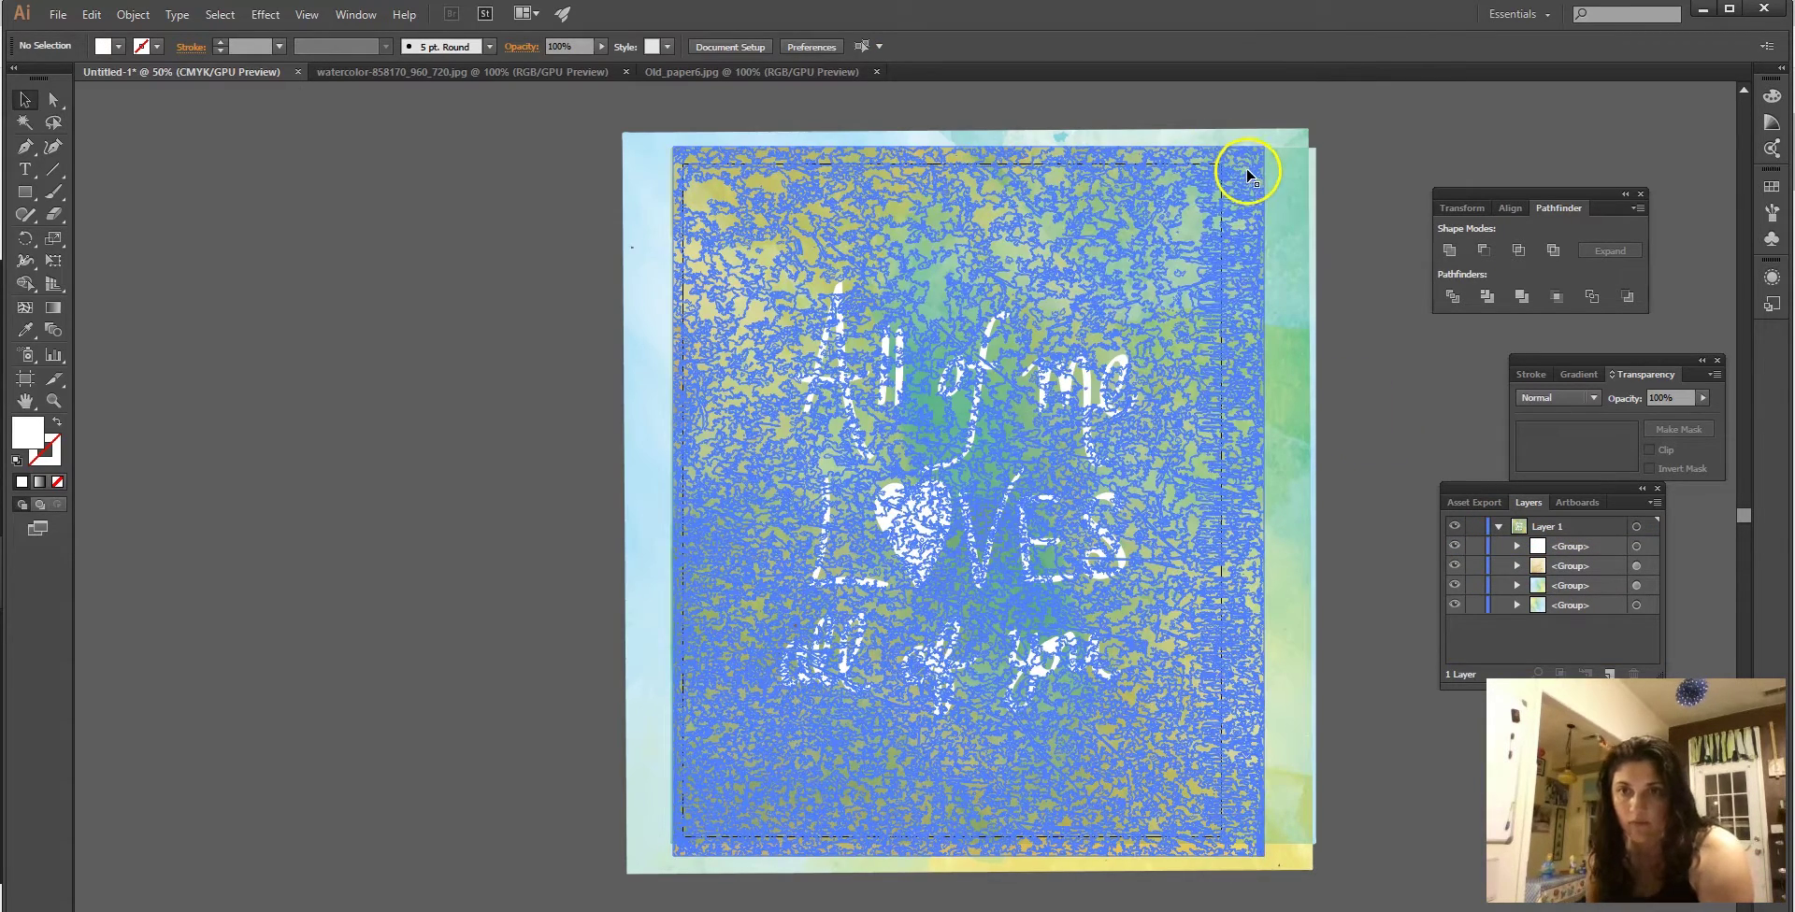
pyautogui.click(1594, 397)
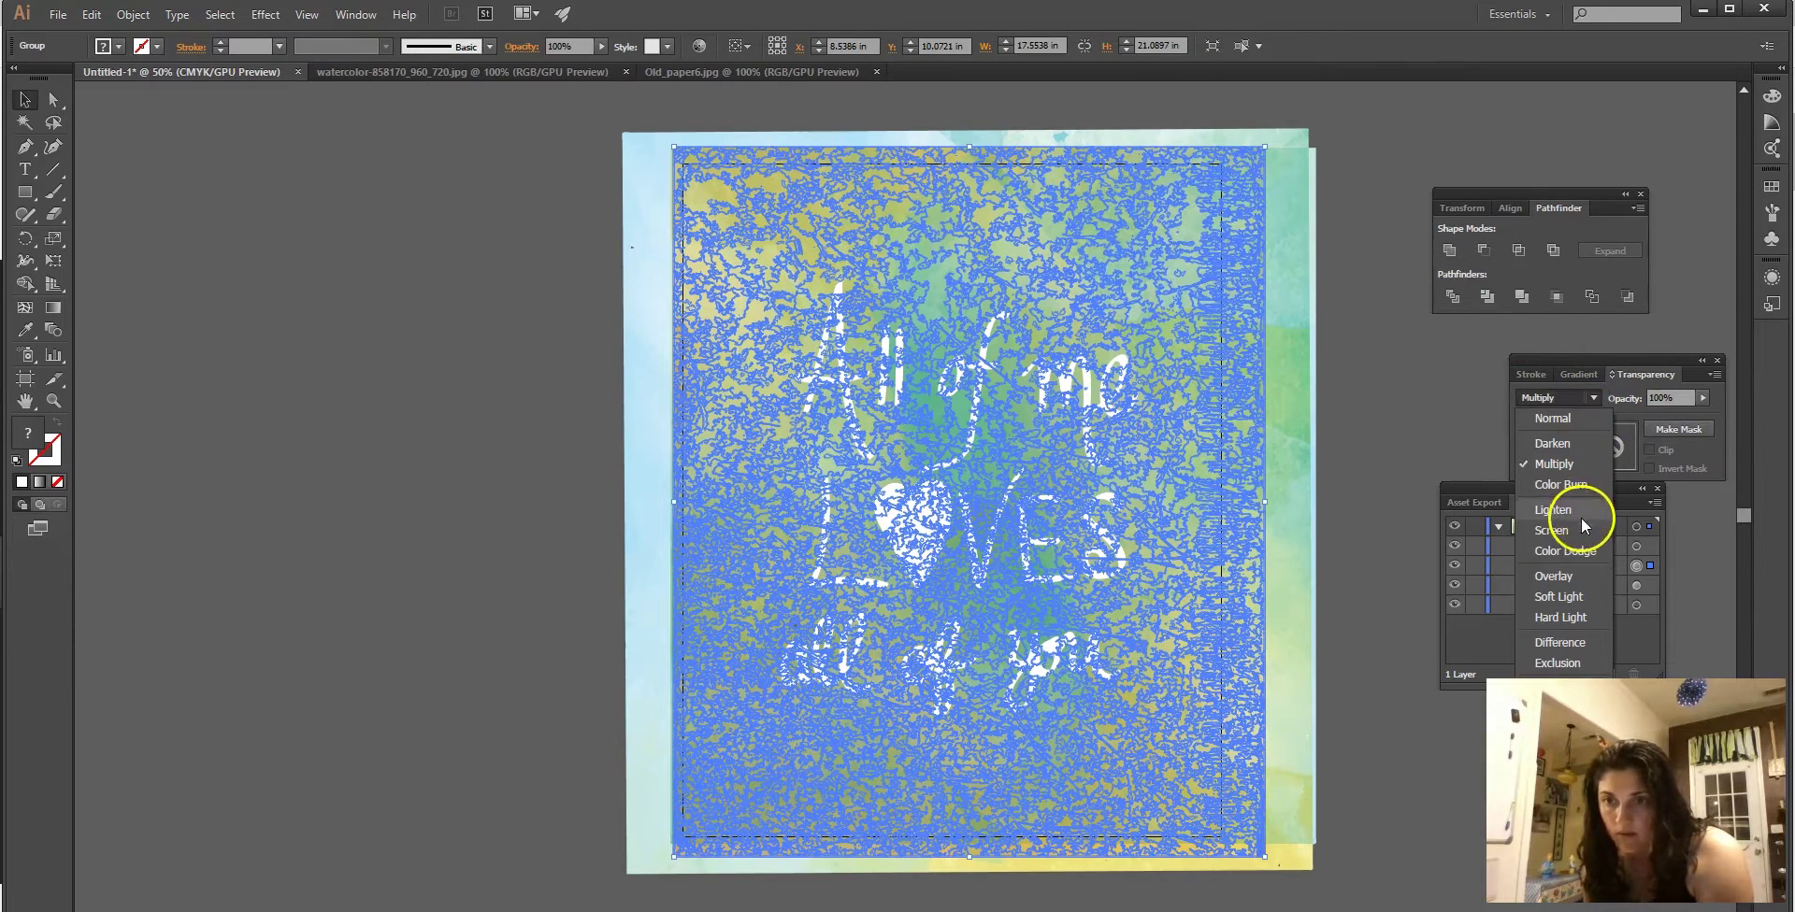
pyautogui.click(1574, 588)
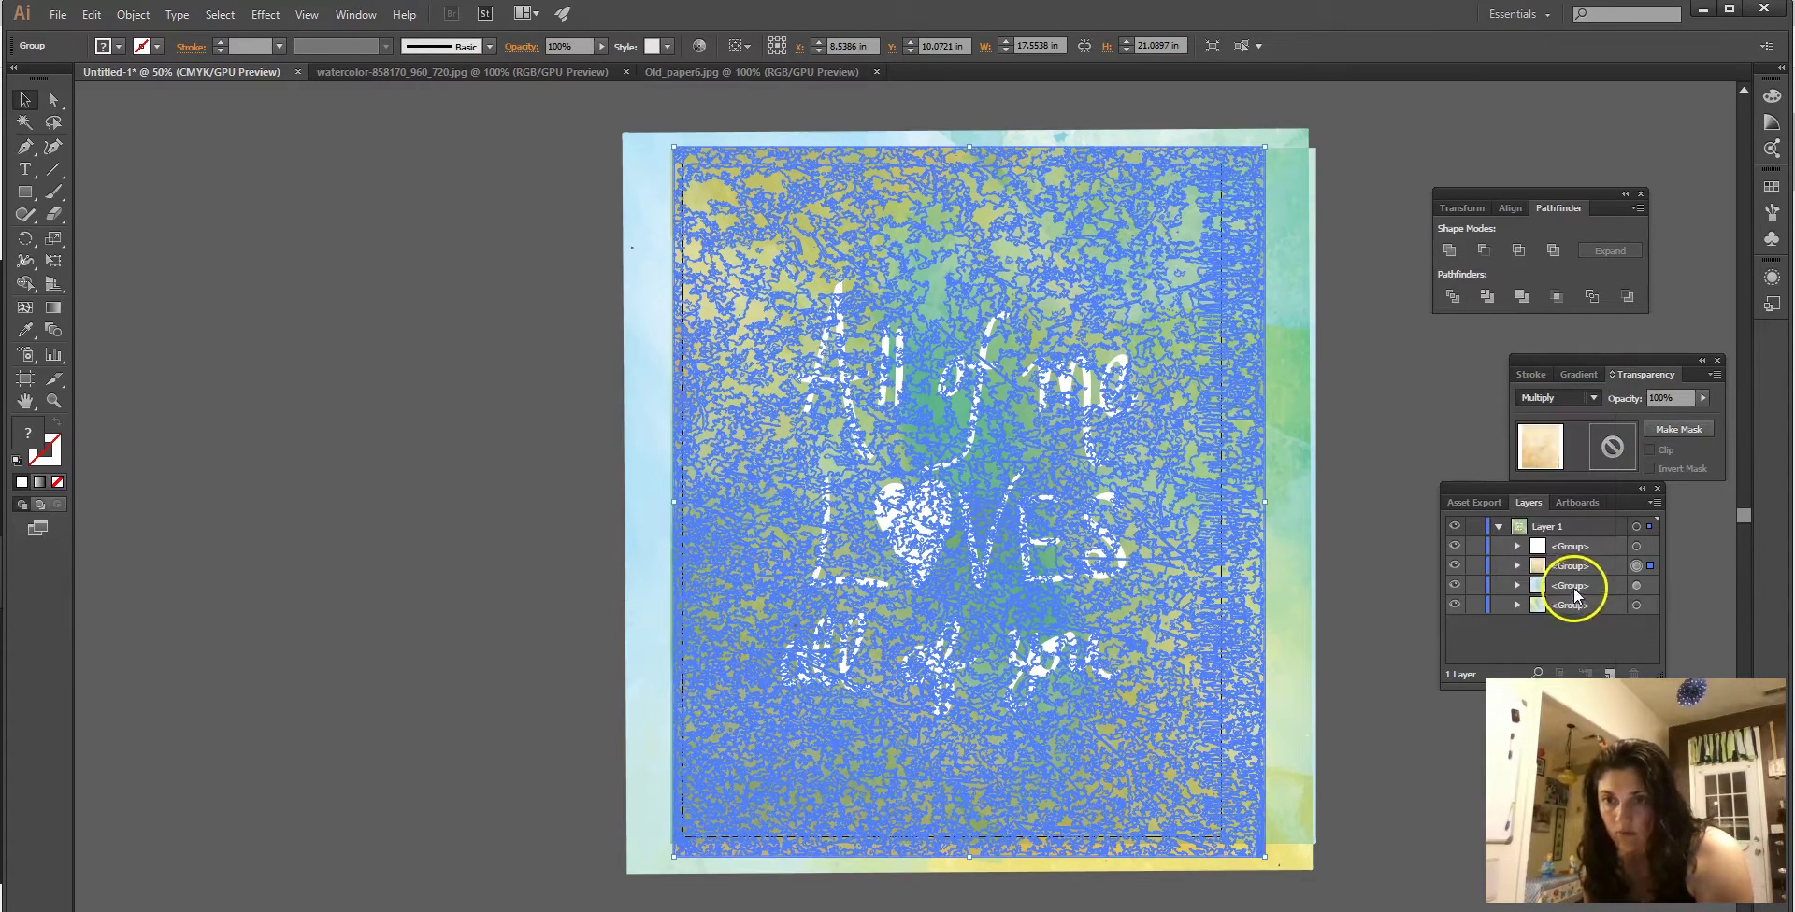
pyautogui.click(1393, 357)
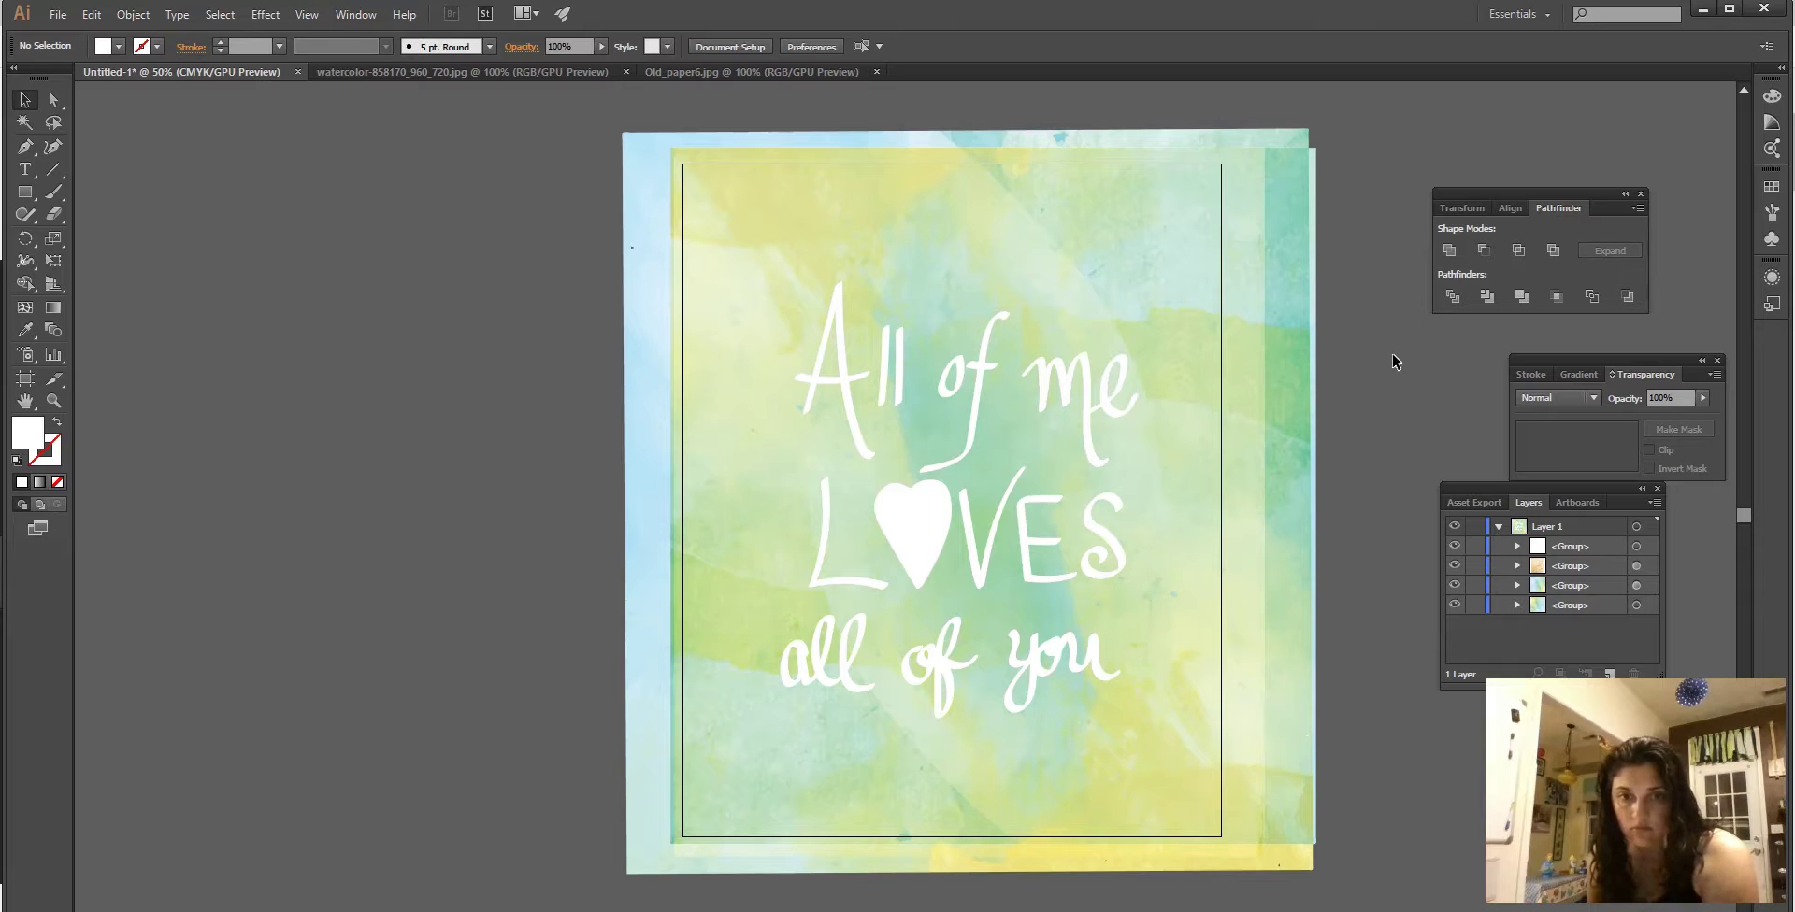
# Set the paper texture group's blend mode back to Multiply and deselect the group.
pyautogui.click(1241, 155)
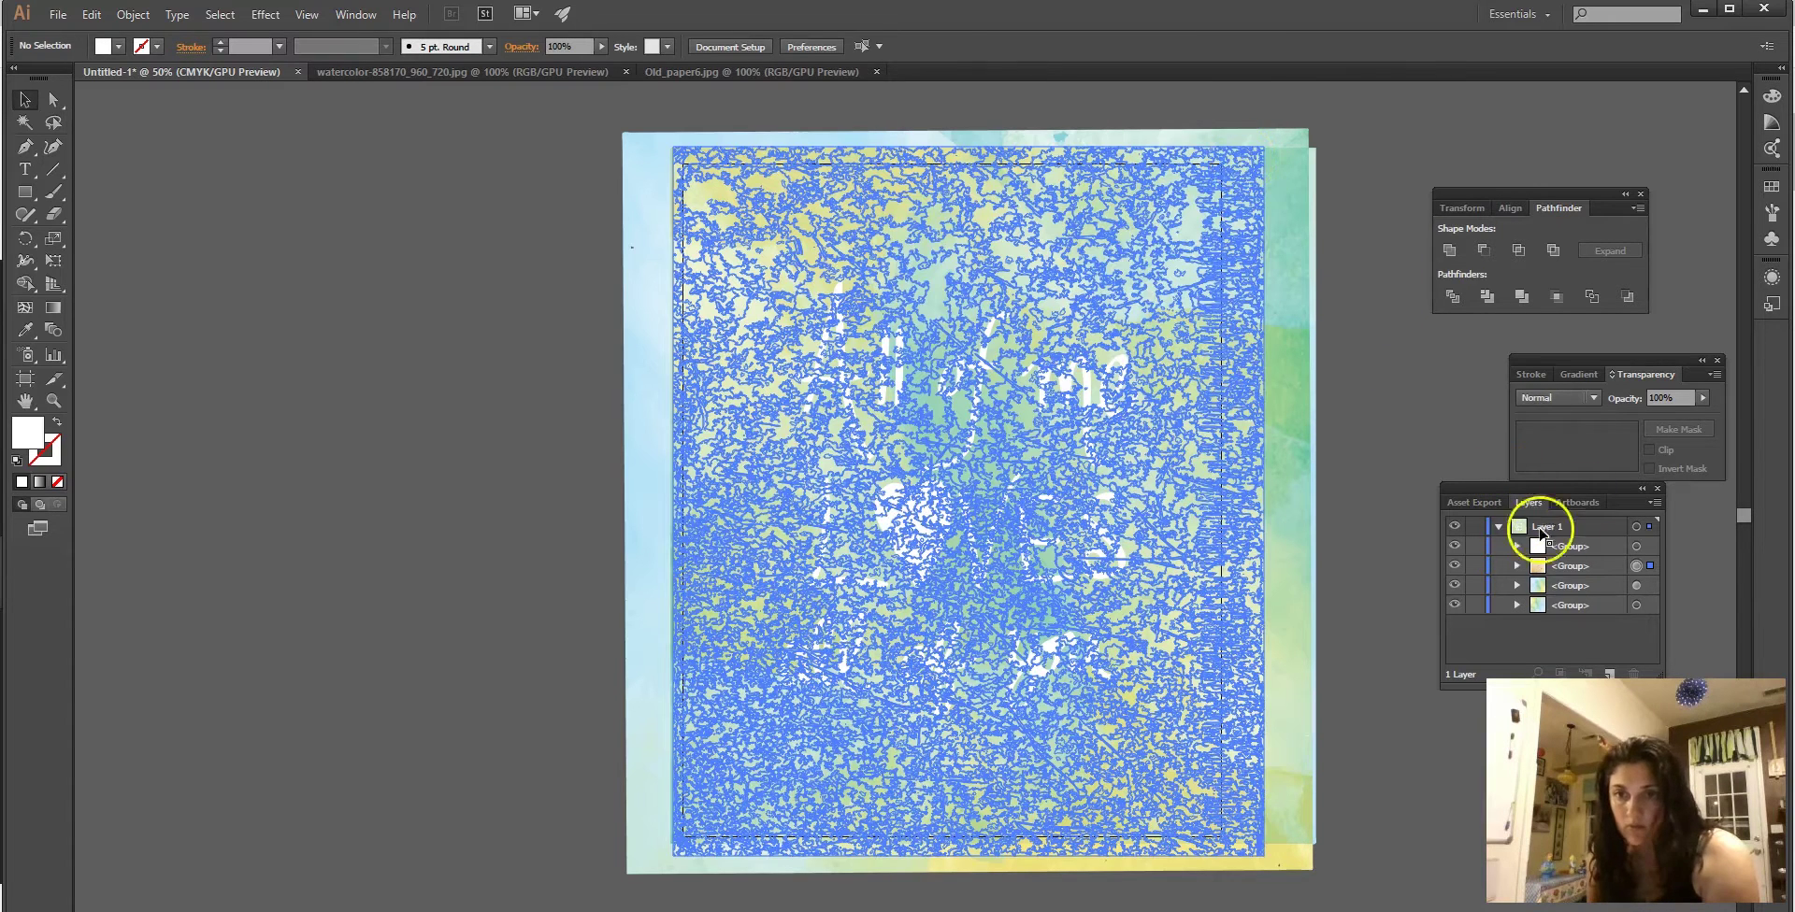
pyautogui.click(1593, 397)
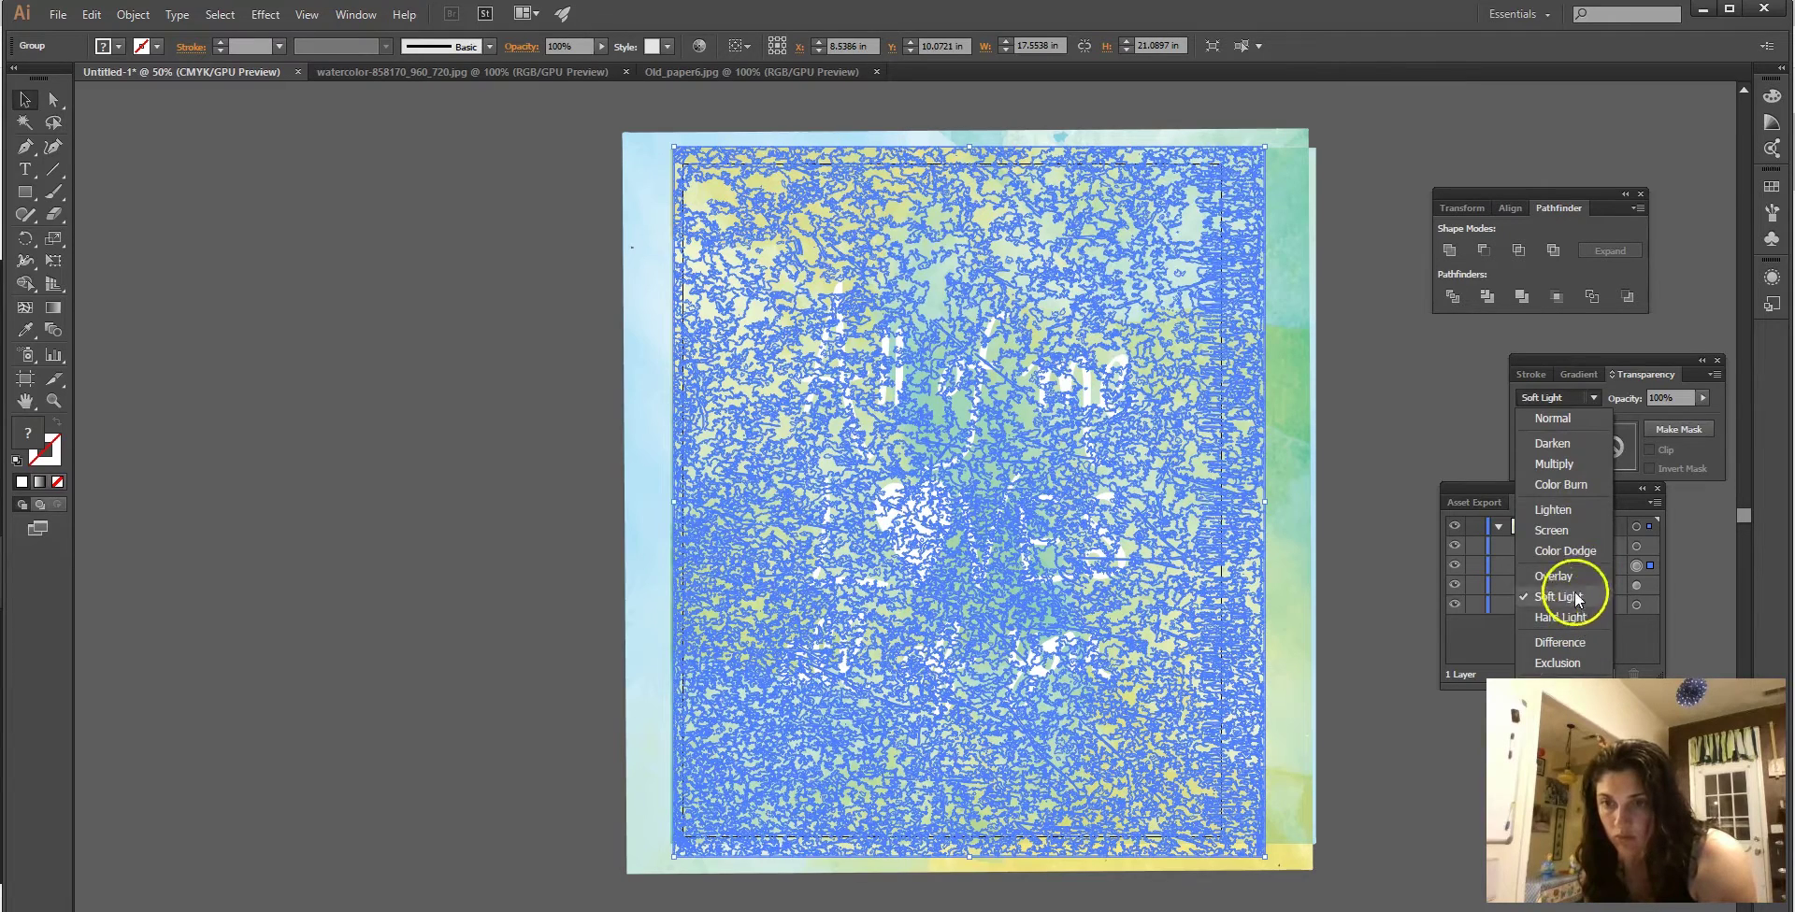
pyautogui.click(1573, 463)
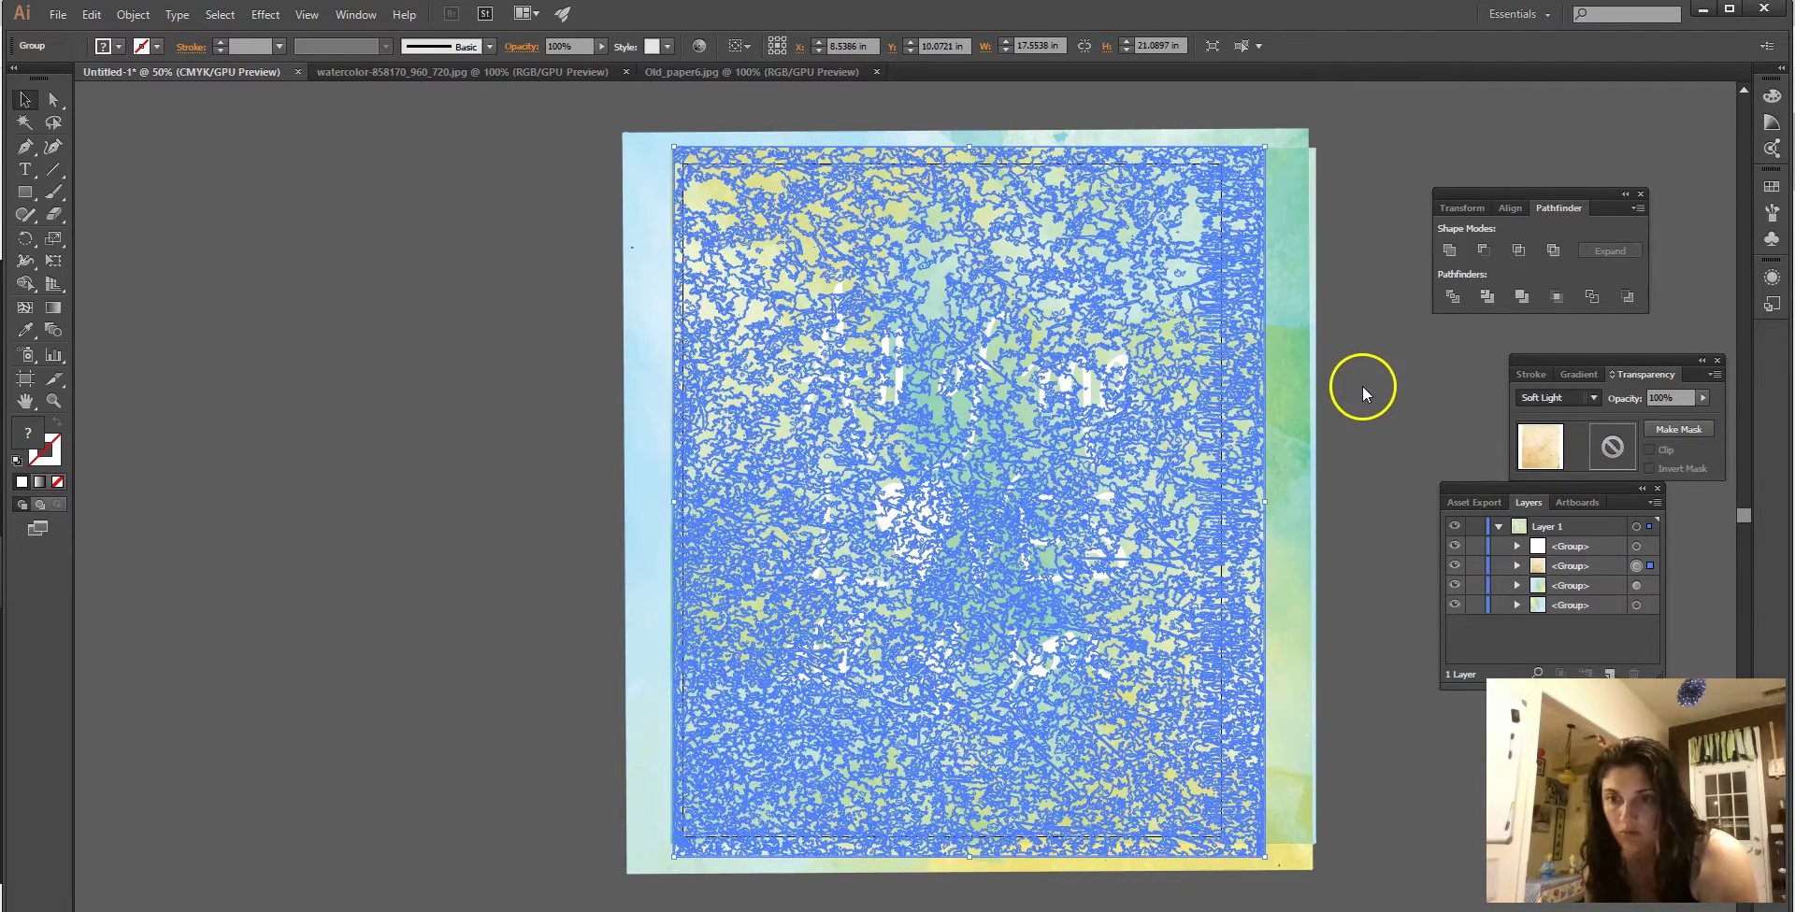
pyautogui.click(1393, 397)
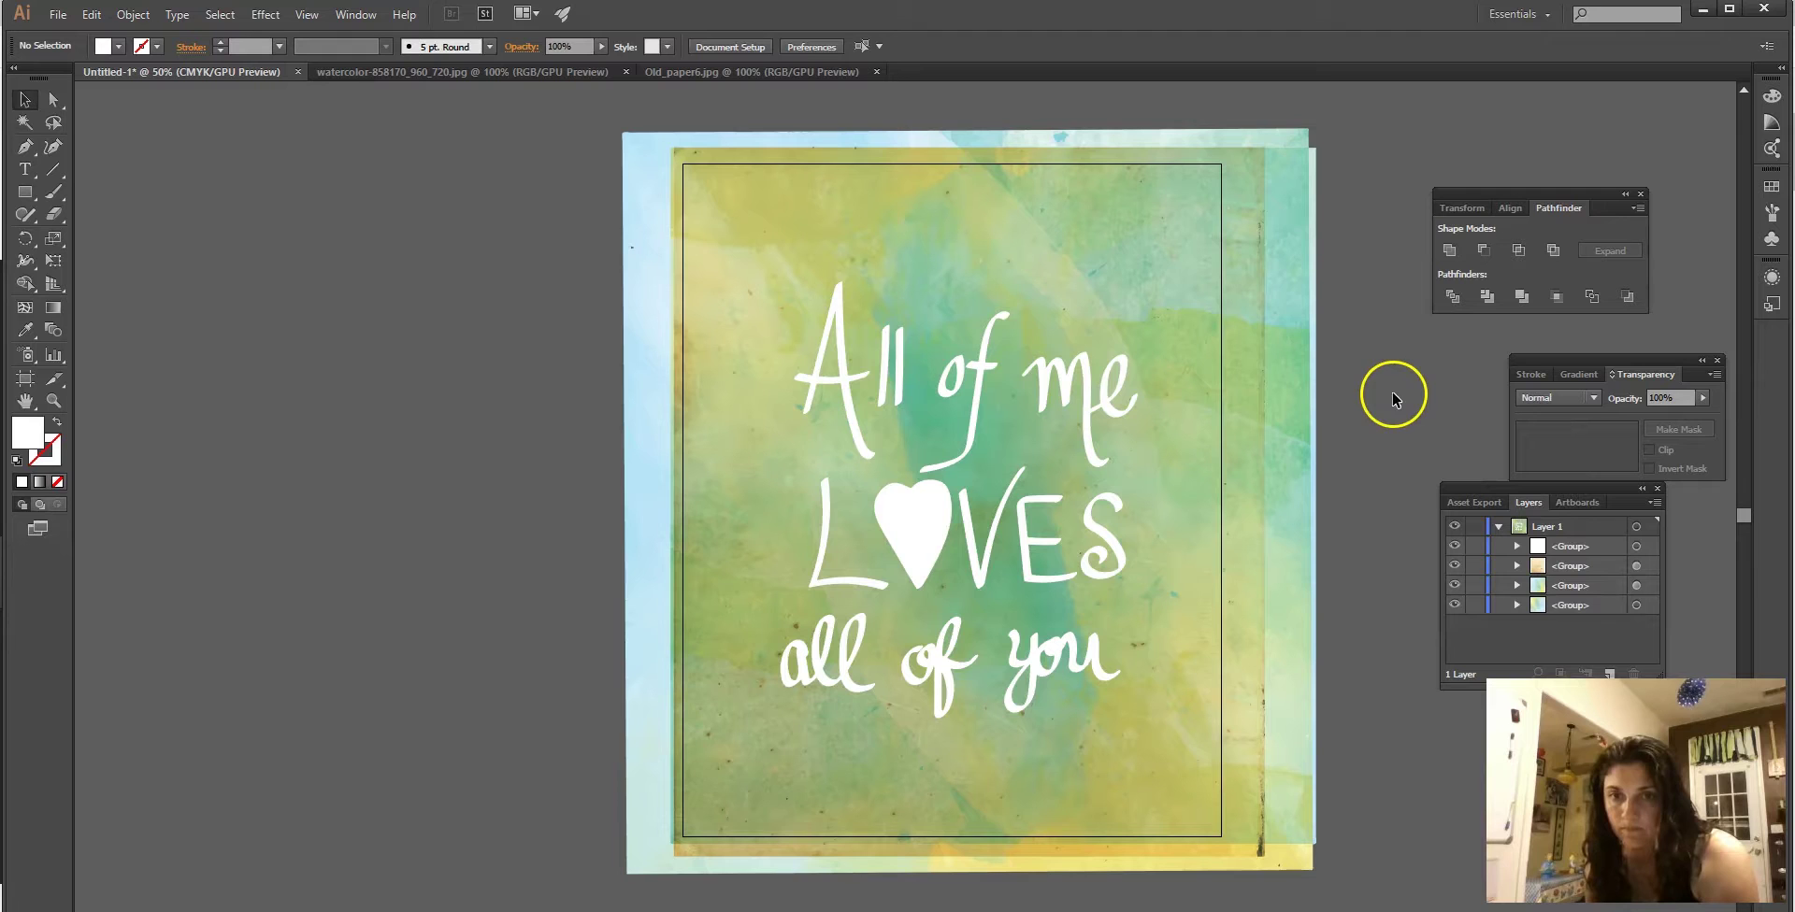
# Lower the opacity of the paper texture group to 63% and deselect it.
pyautogui.click(1236, 171)
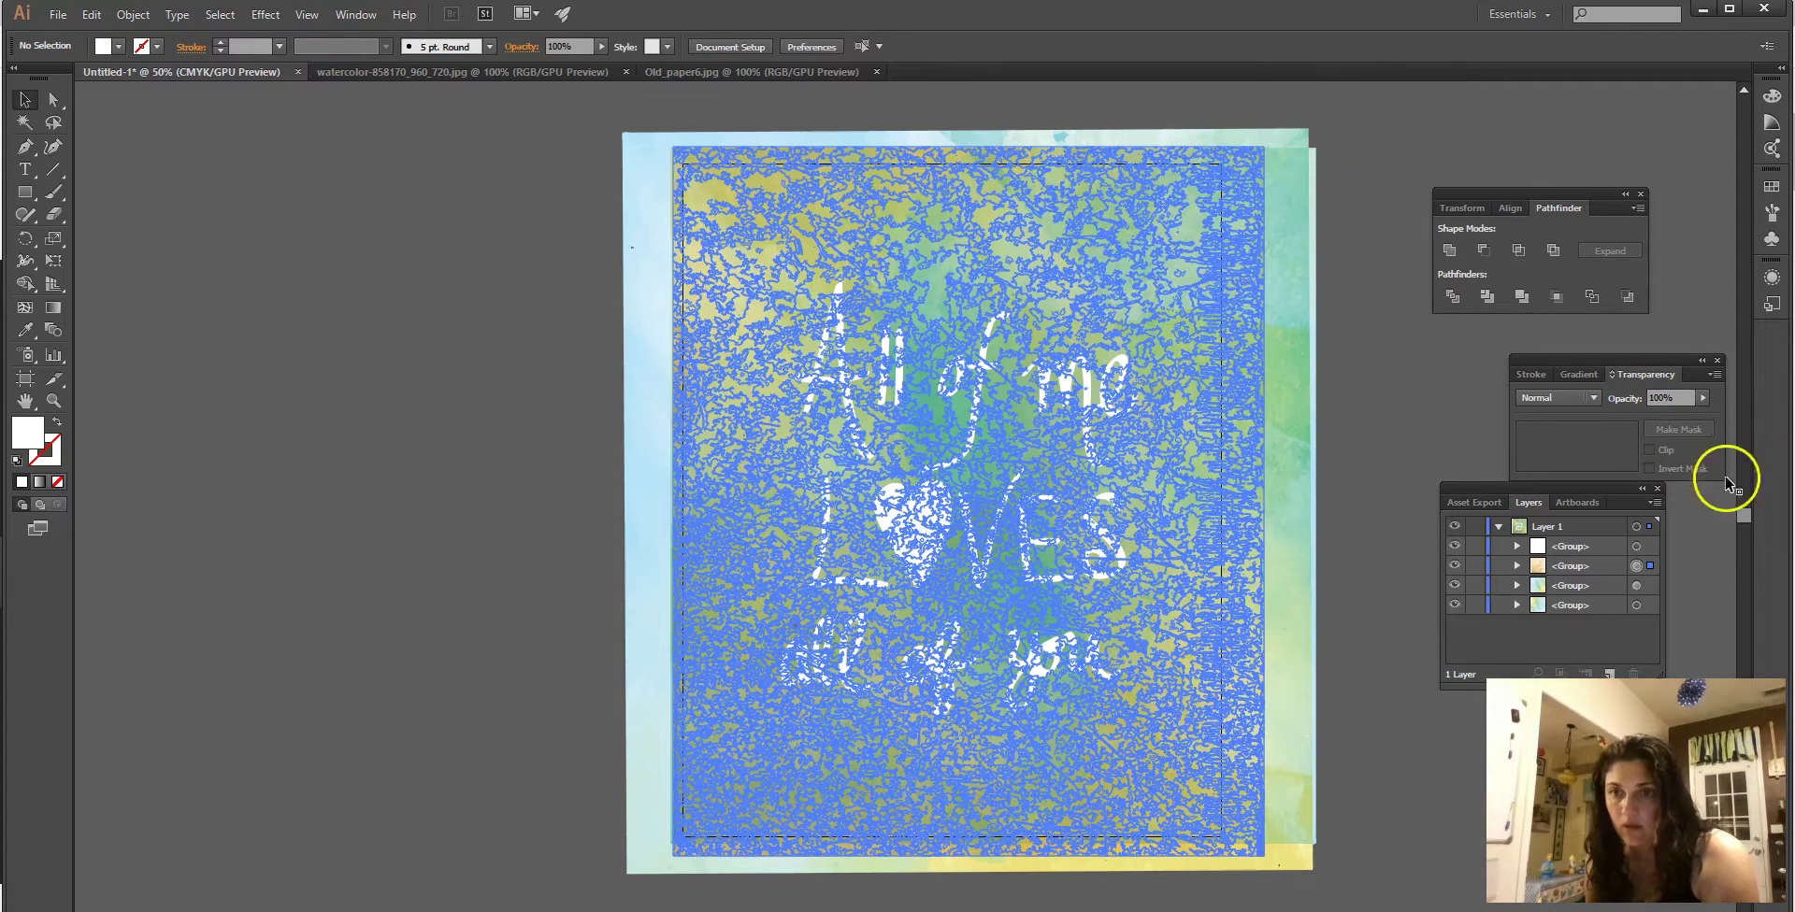
pyautogui.click(1703, 399)
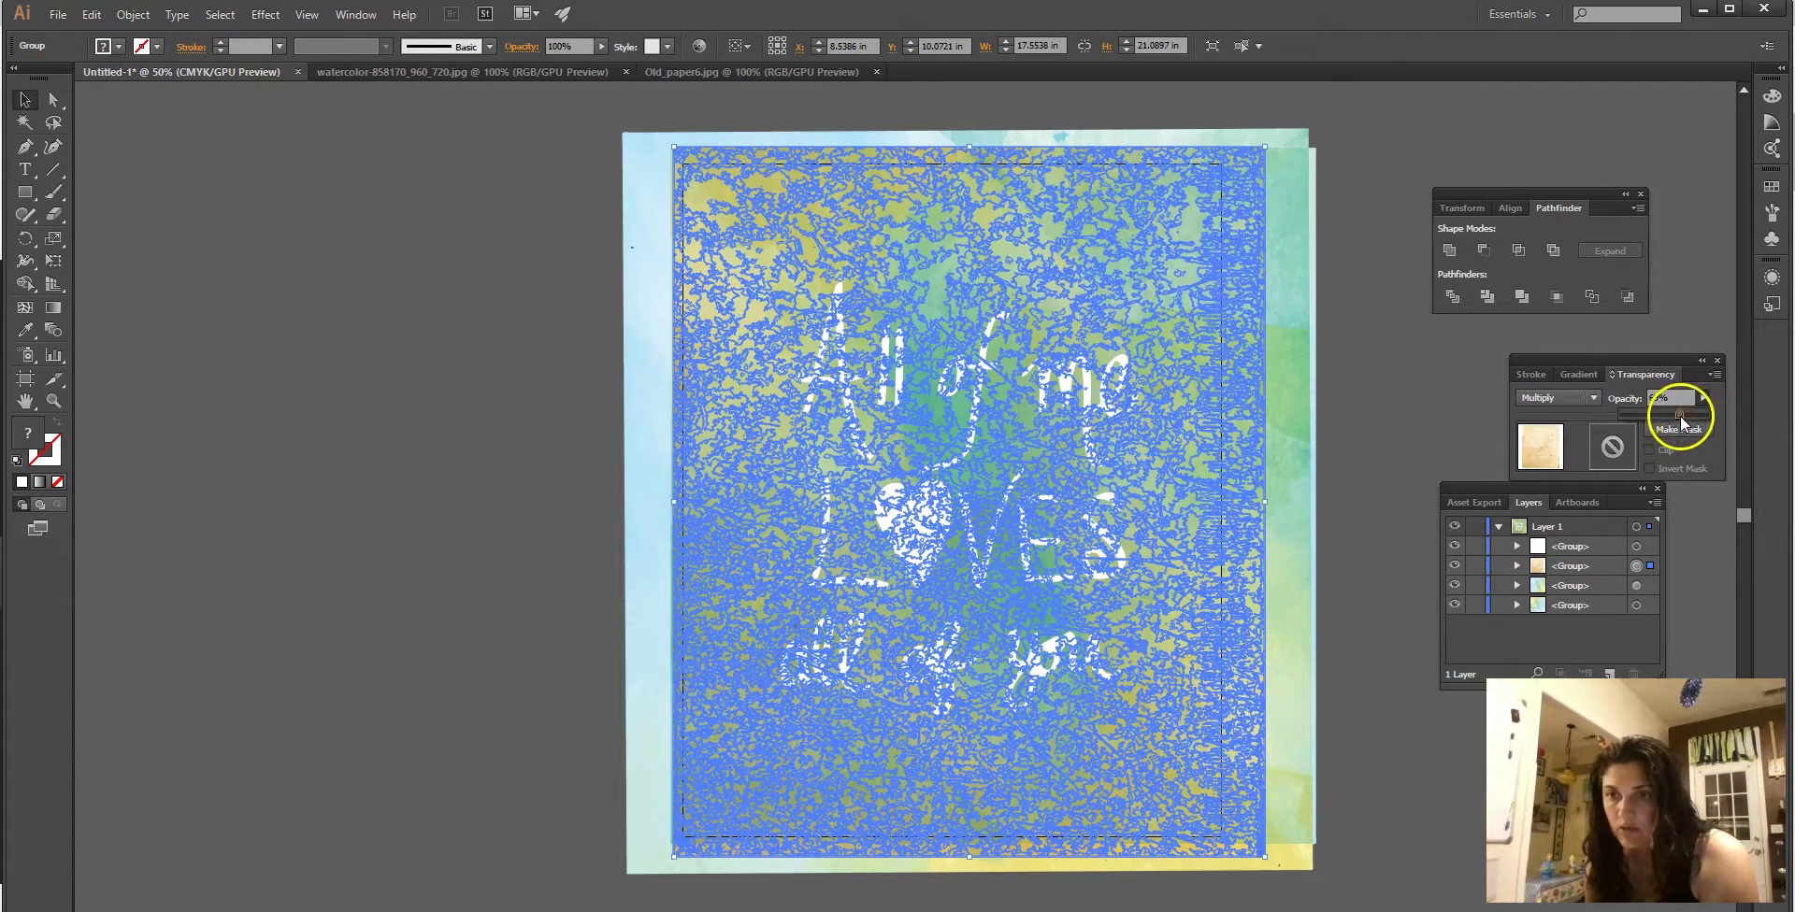
pyautogui.click(1410, 350)
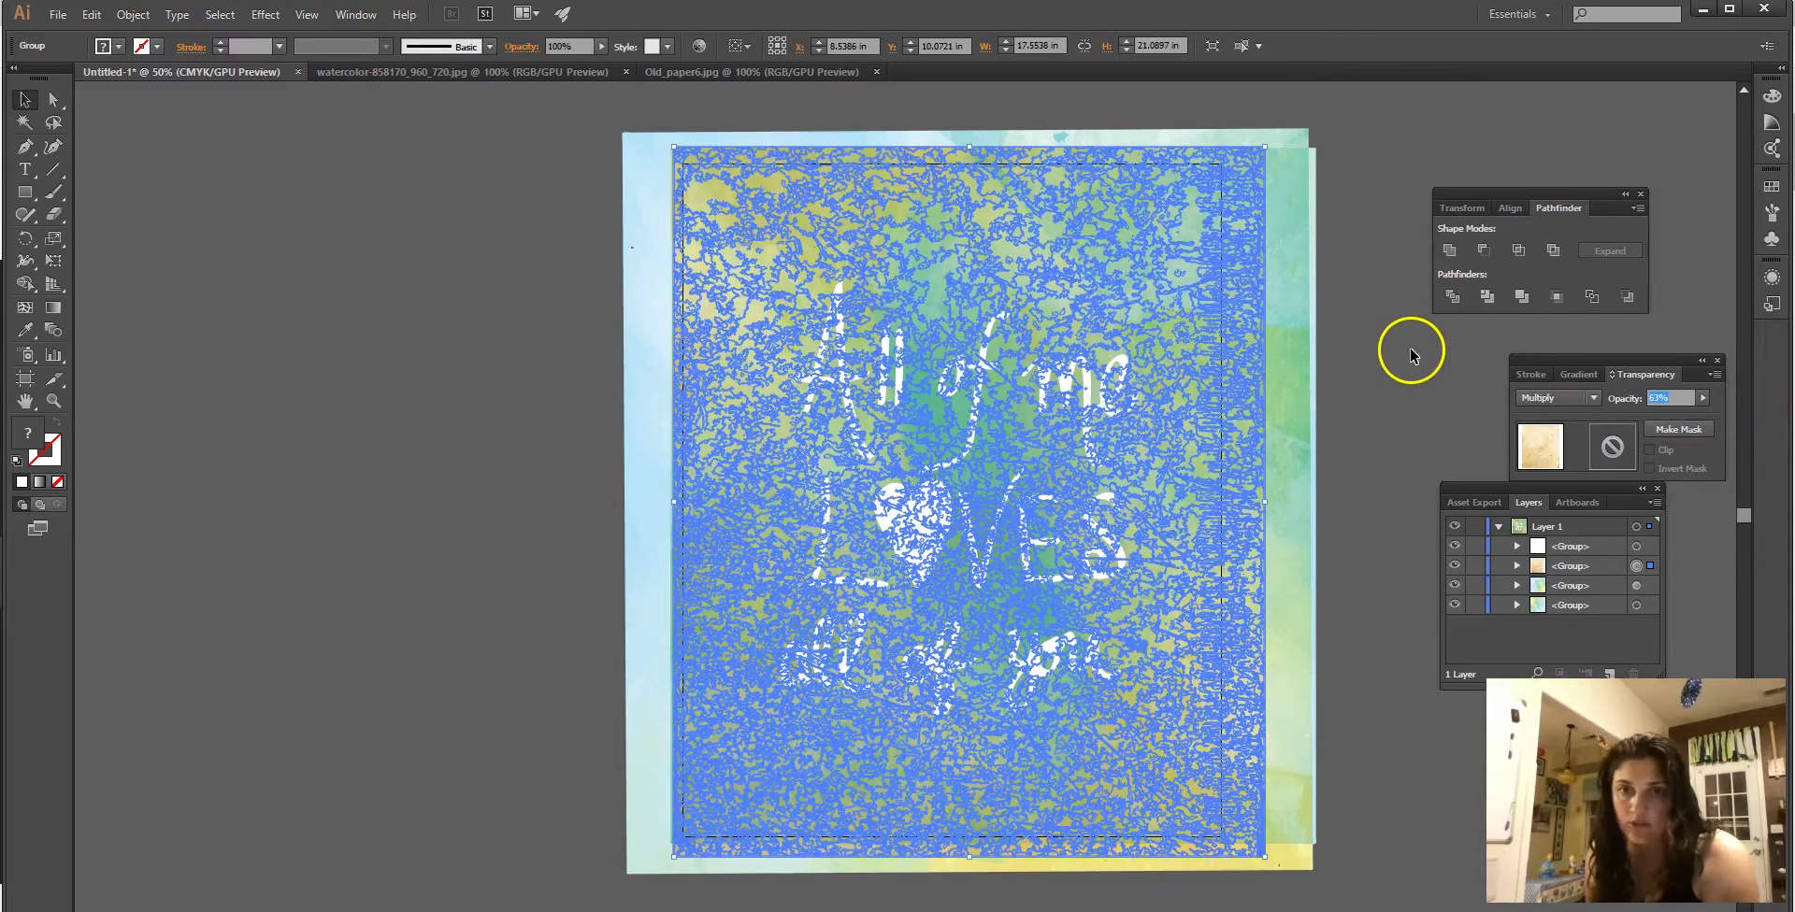
pyautogui.click(1410, 350)
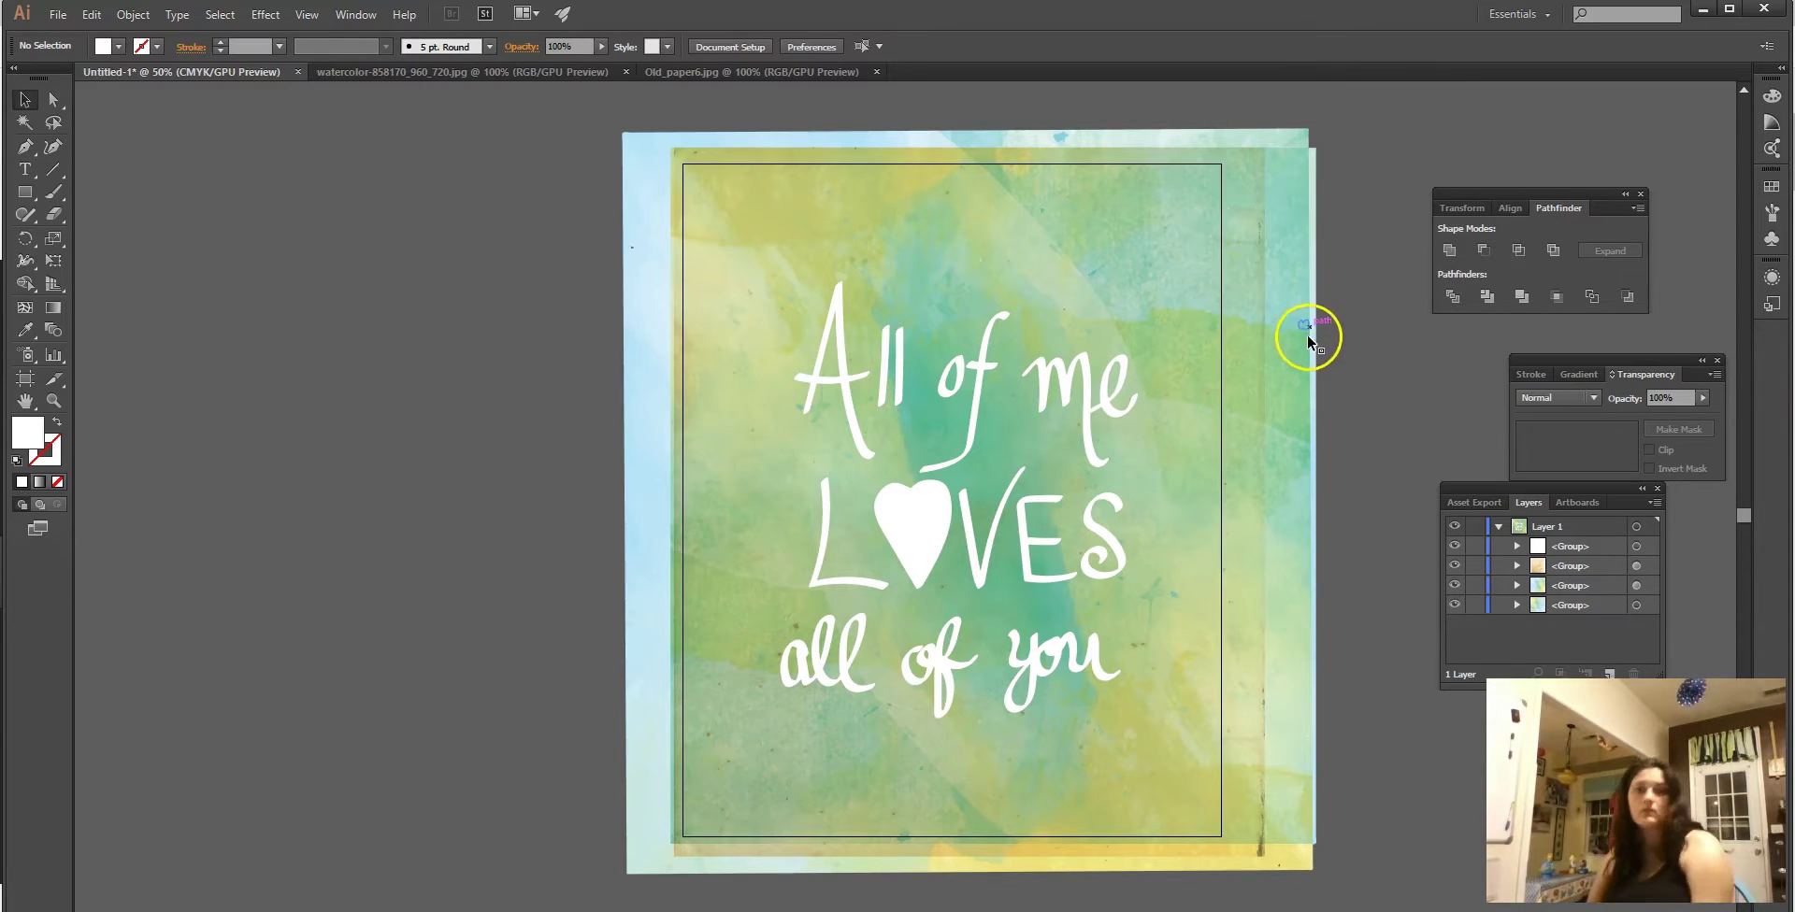
# Start exporting the artwork to the Downloads folder with JPEG as the file format.
pyautogui.click(64, 22)
pyautogui.moveTo(179, 344)
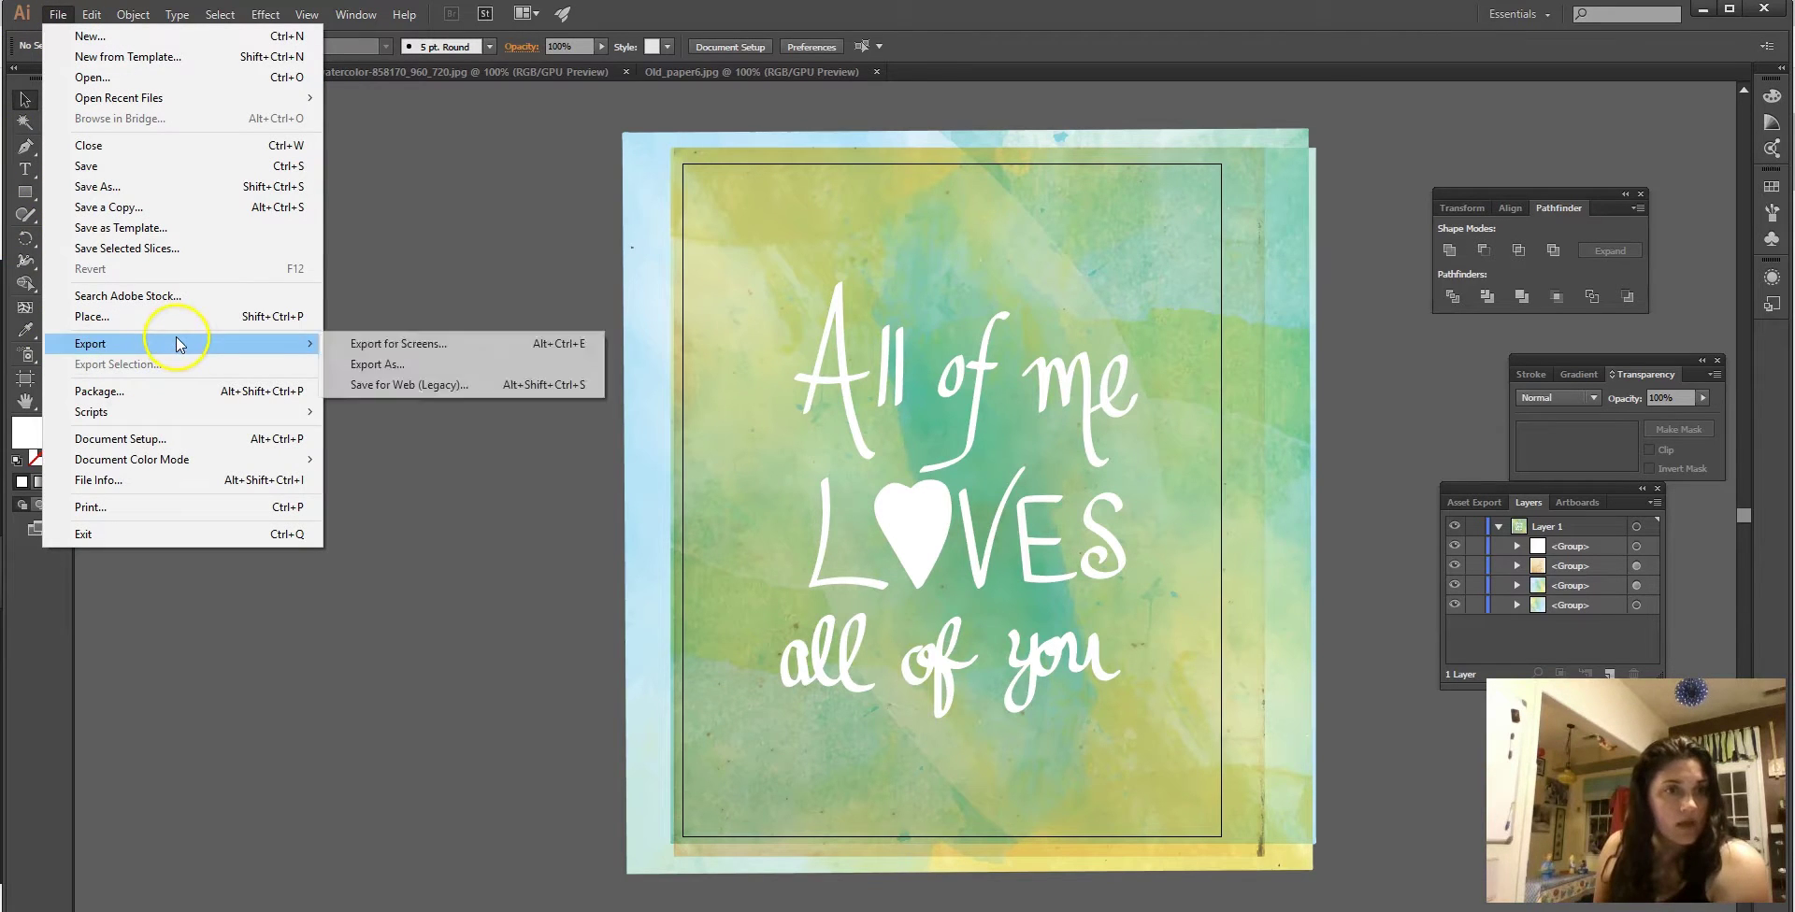
pyautogui.click(492, 364)
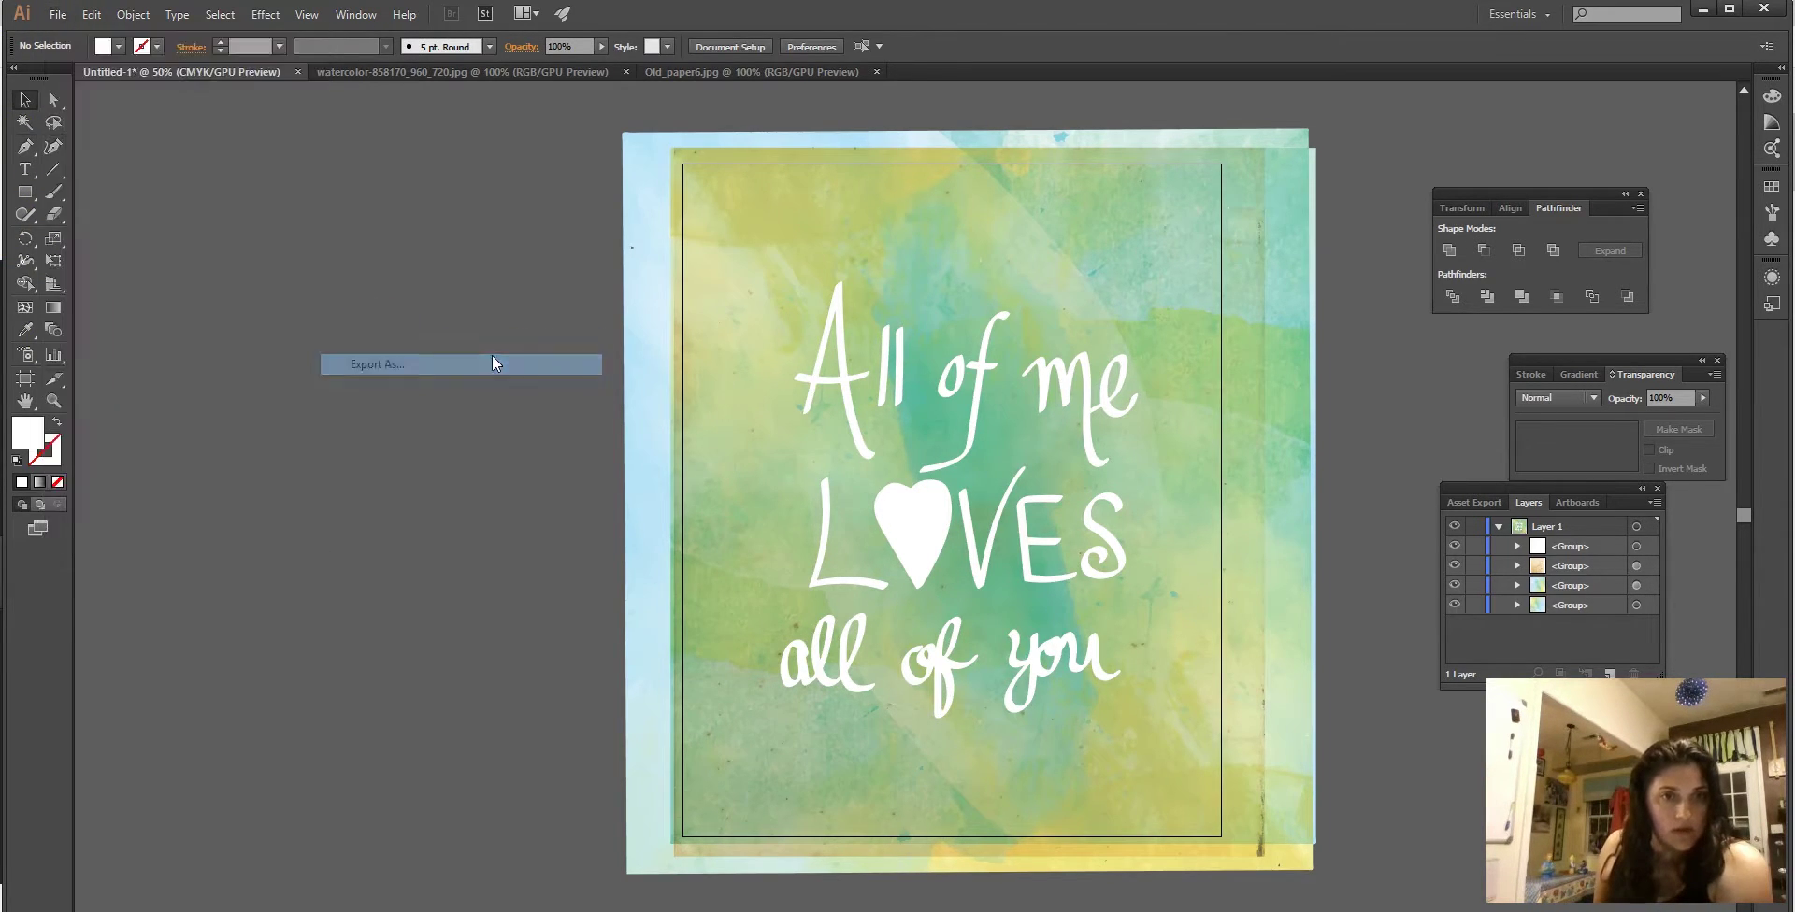
pyautogui.click(213, 431)
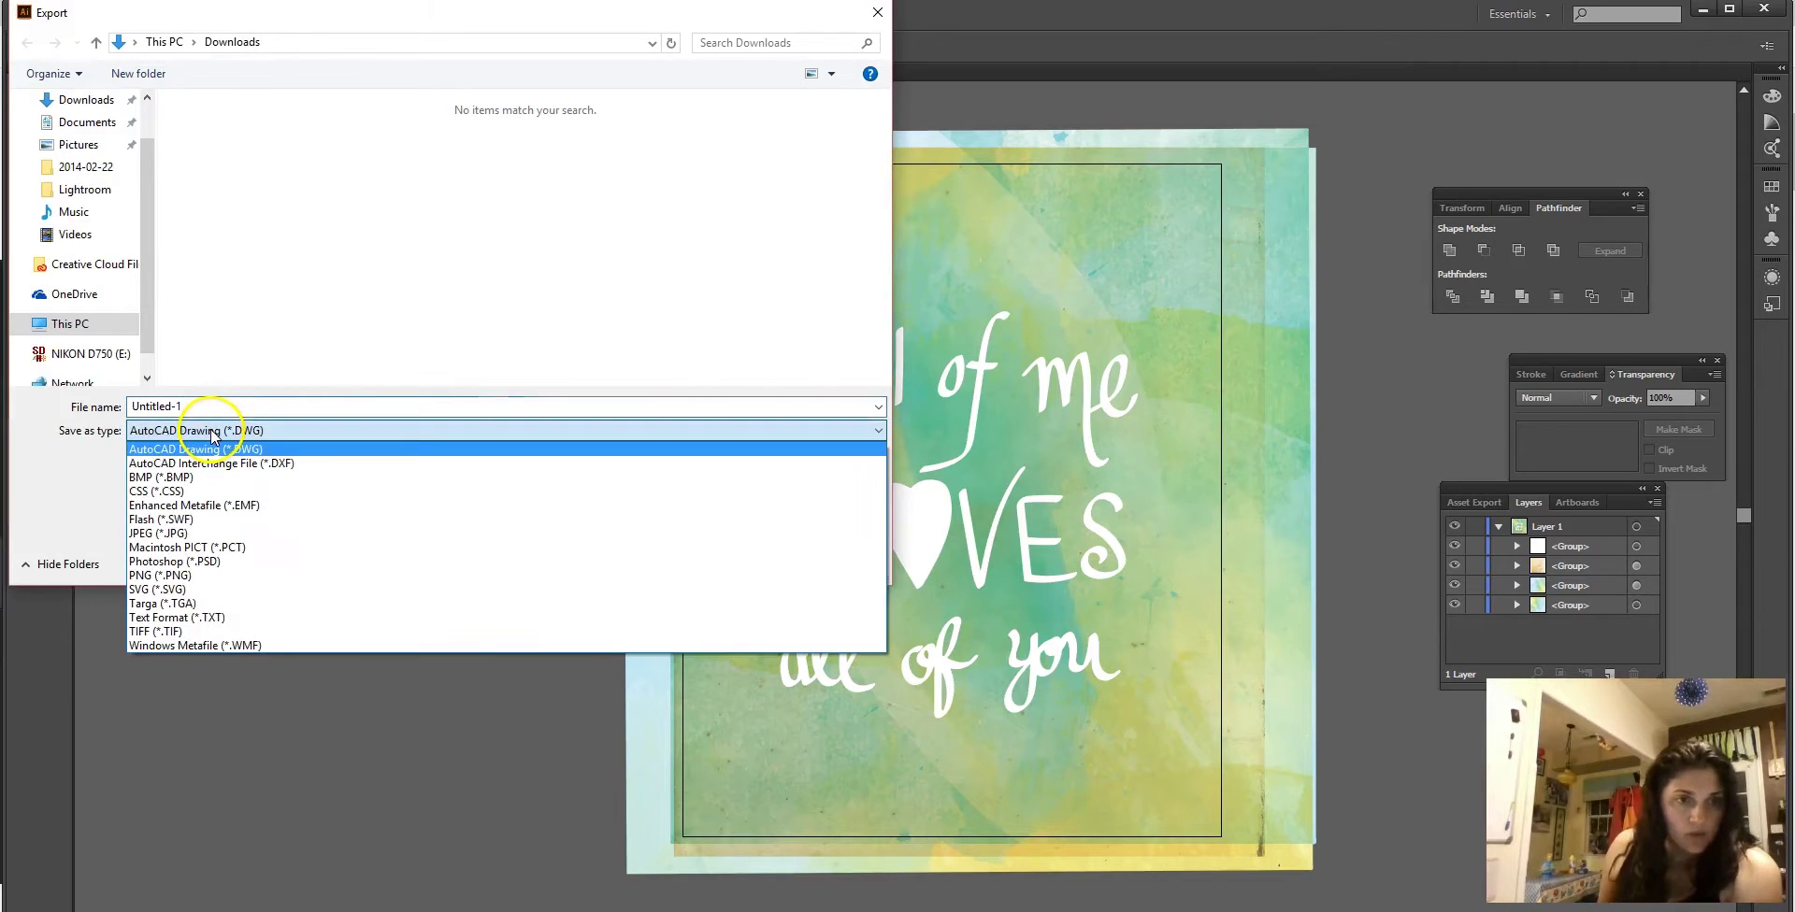
pyautogui.click(192, 513)
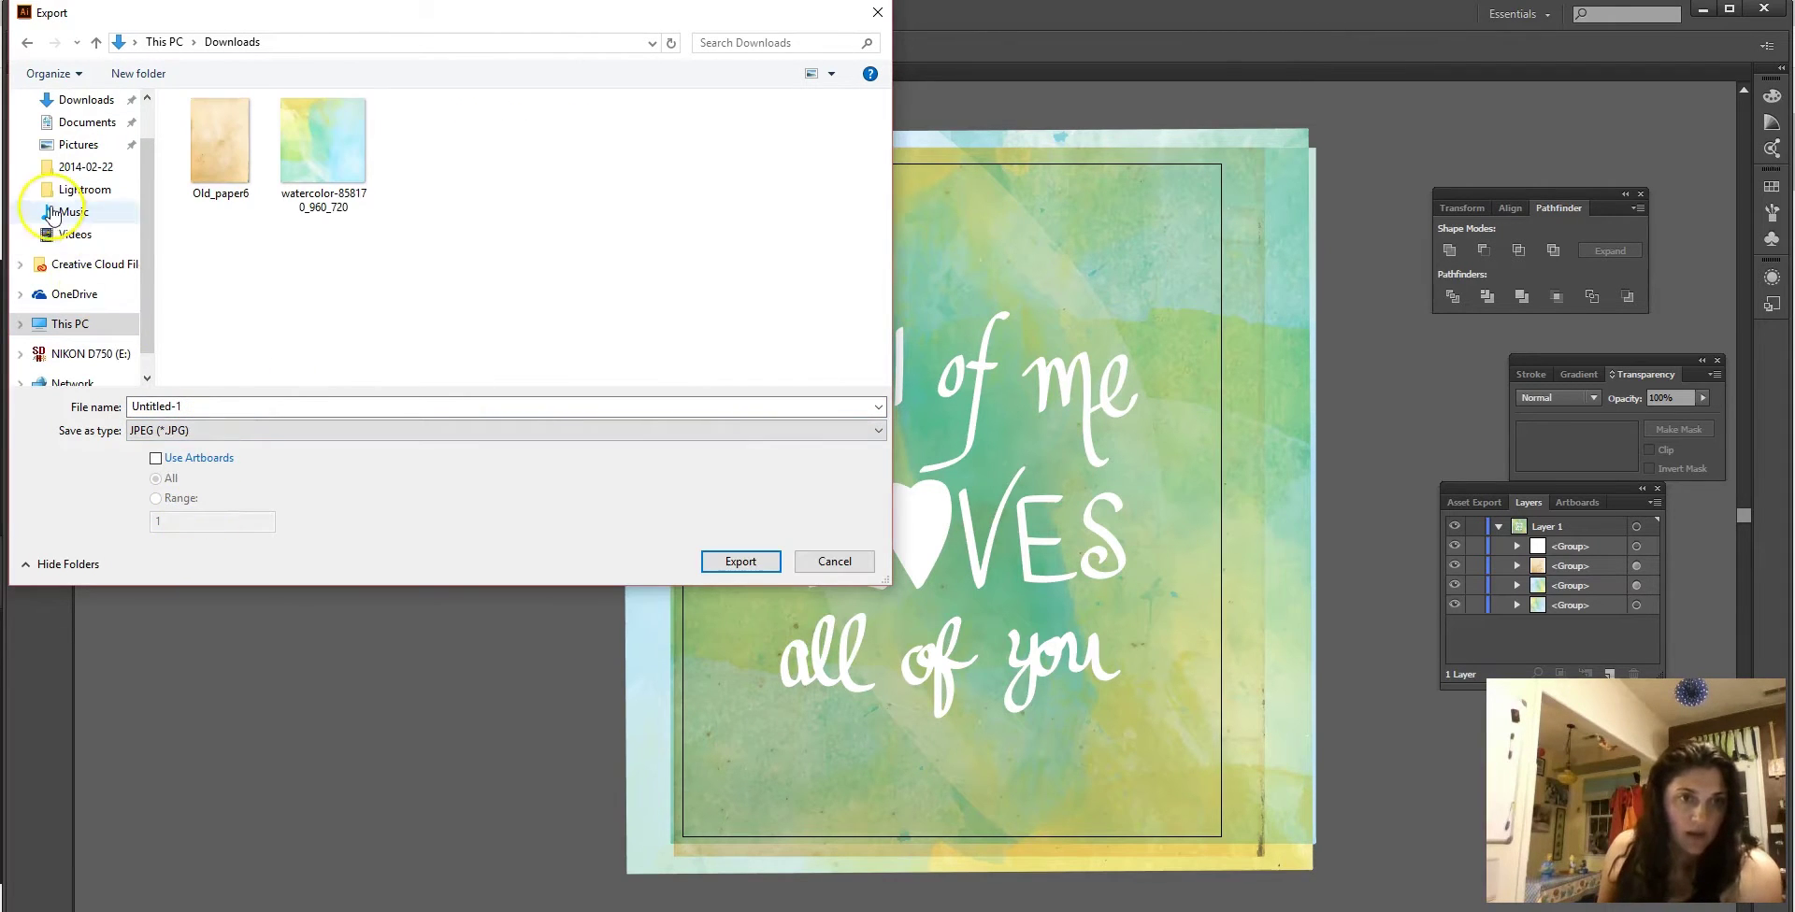
# Try exporting the JPEG as "all of me" with Use Artboards enabled, and cancel at the JPEG options.
pyautogui.doubleClick(196, 406)
pyautogui.write('al')
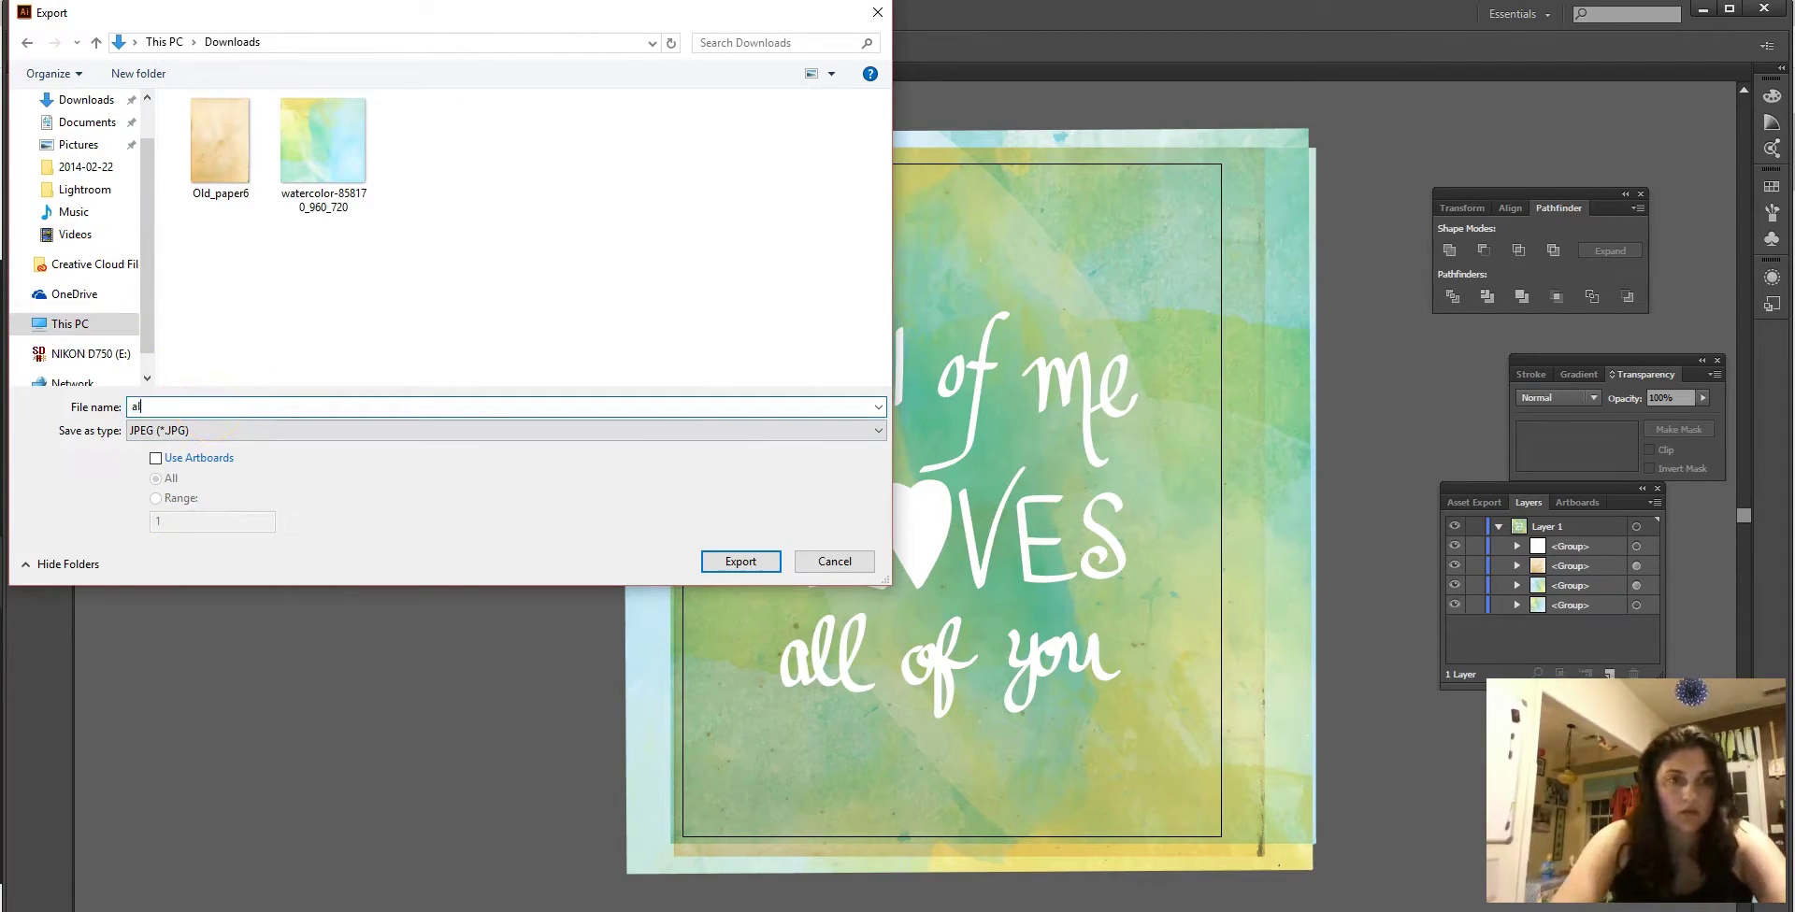
pyautogui.write('if n===')
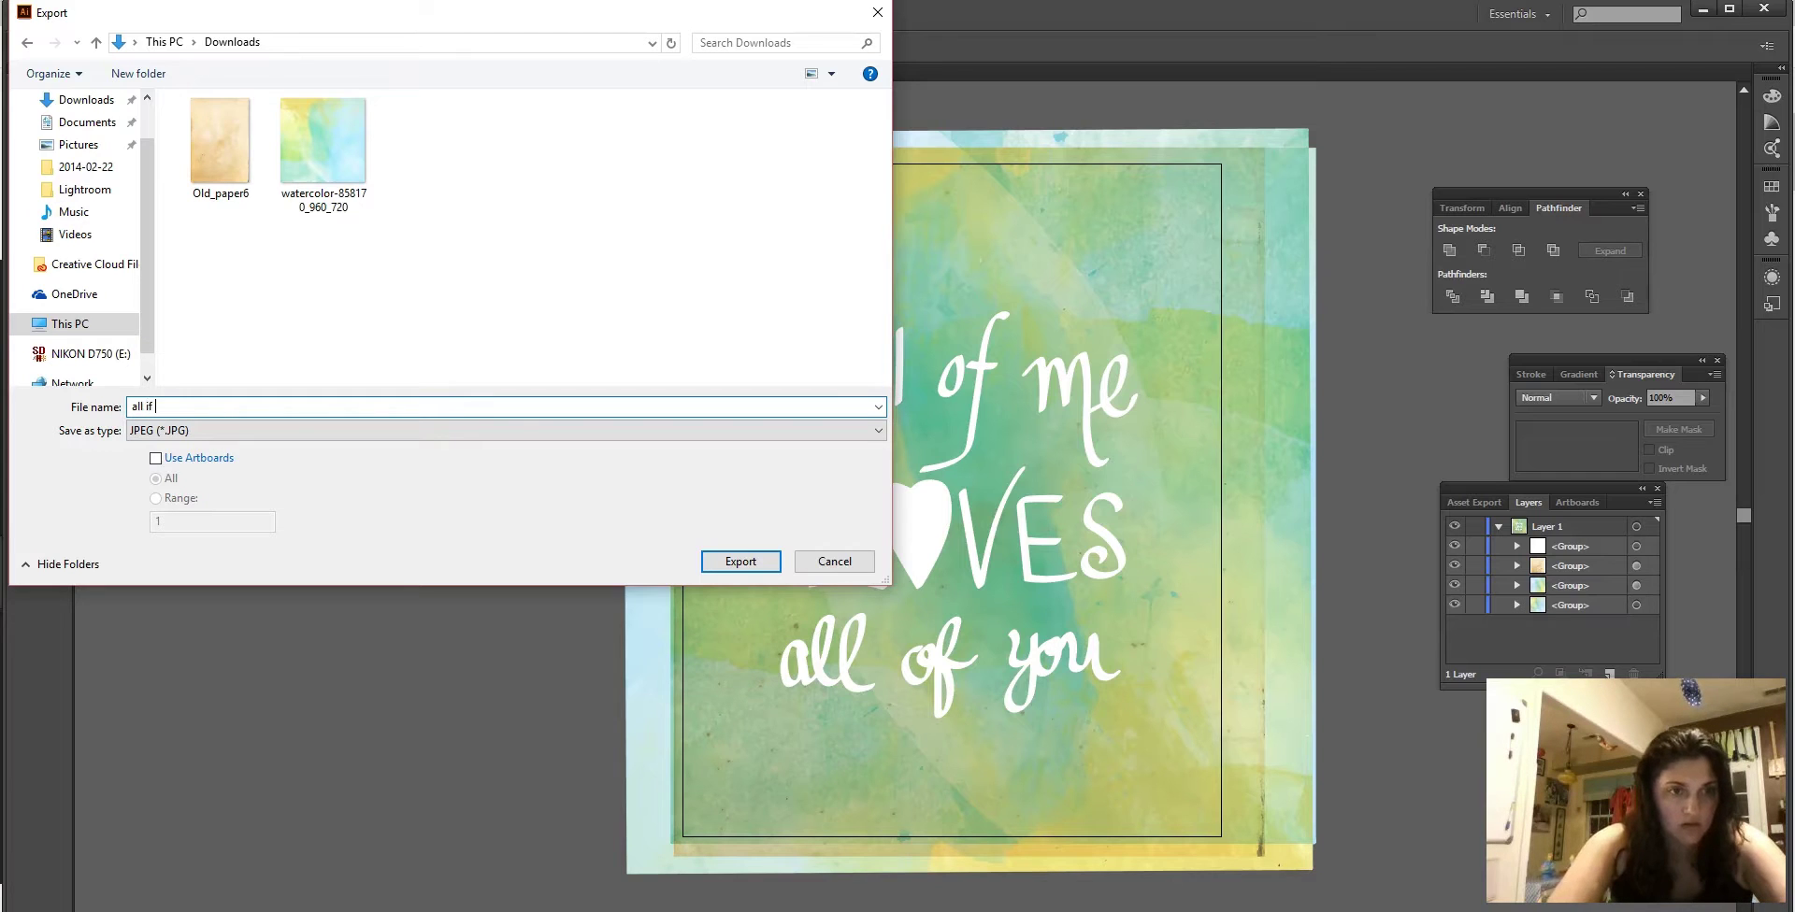
pyautogui.press('BackSpace')
pyautogui.press('BackSpace')
pyautogui.press('BackSpace')
pyautogui.press('BackSpace')
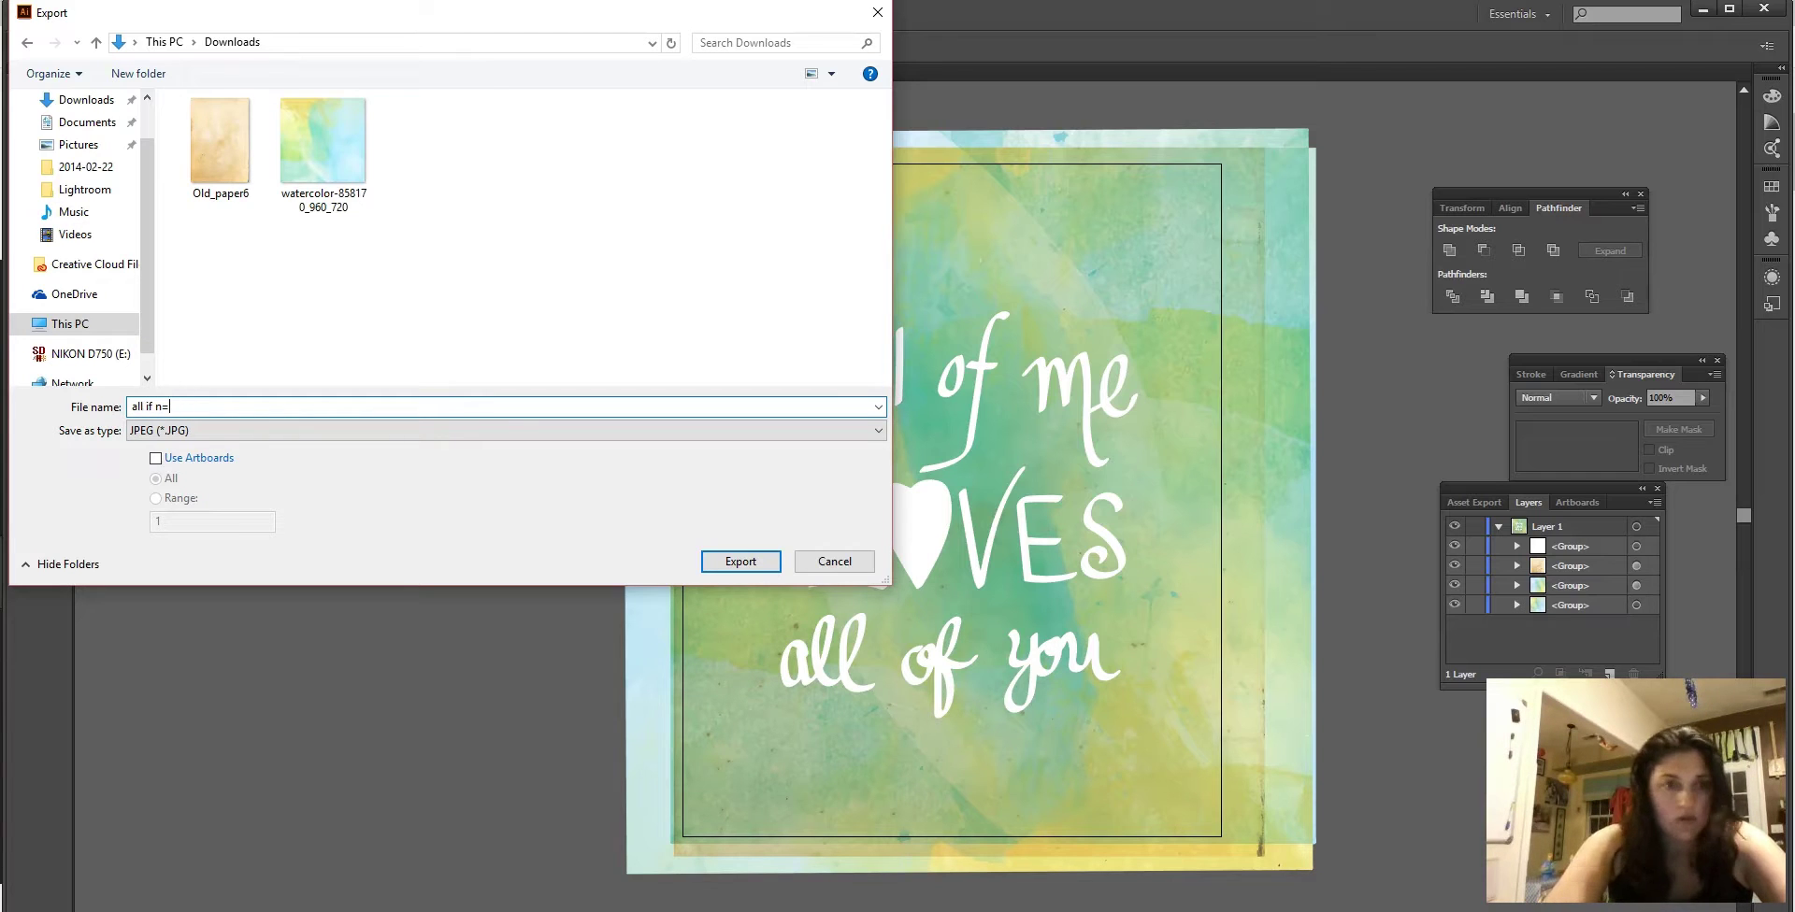
pyautogui.write('of me')
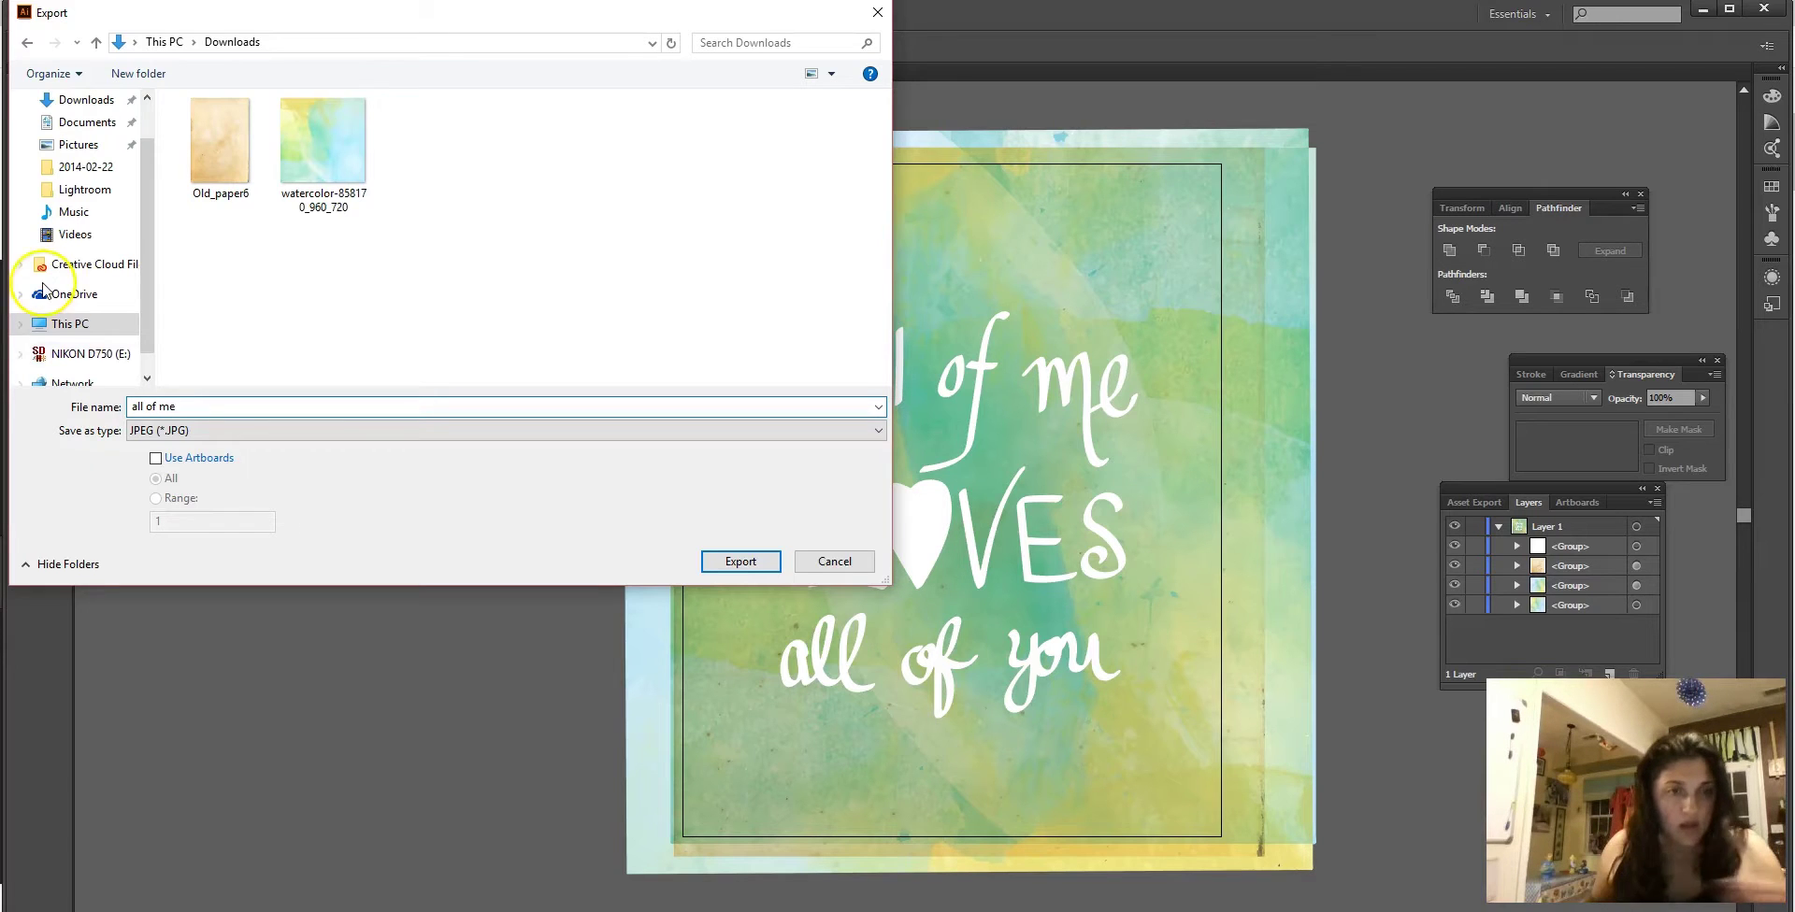
pyautogui.click(155, 458)
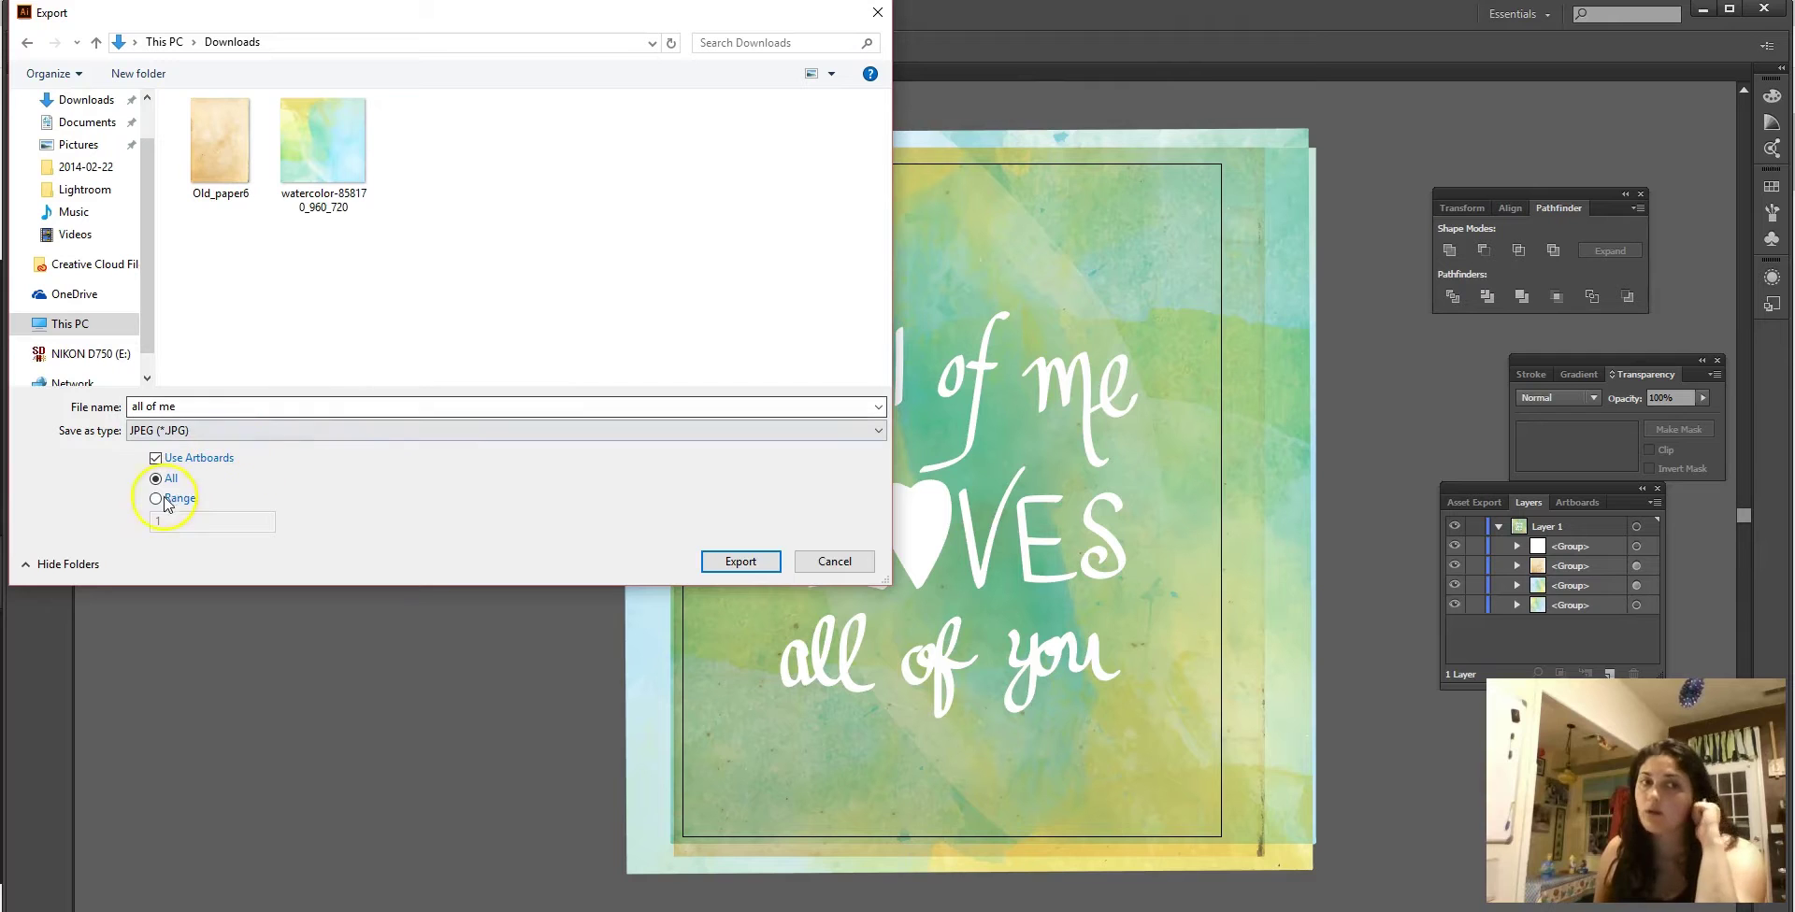
pyautogui.click(763, 562)
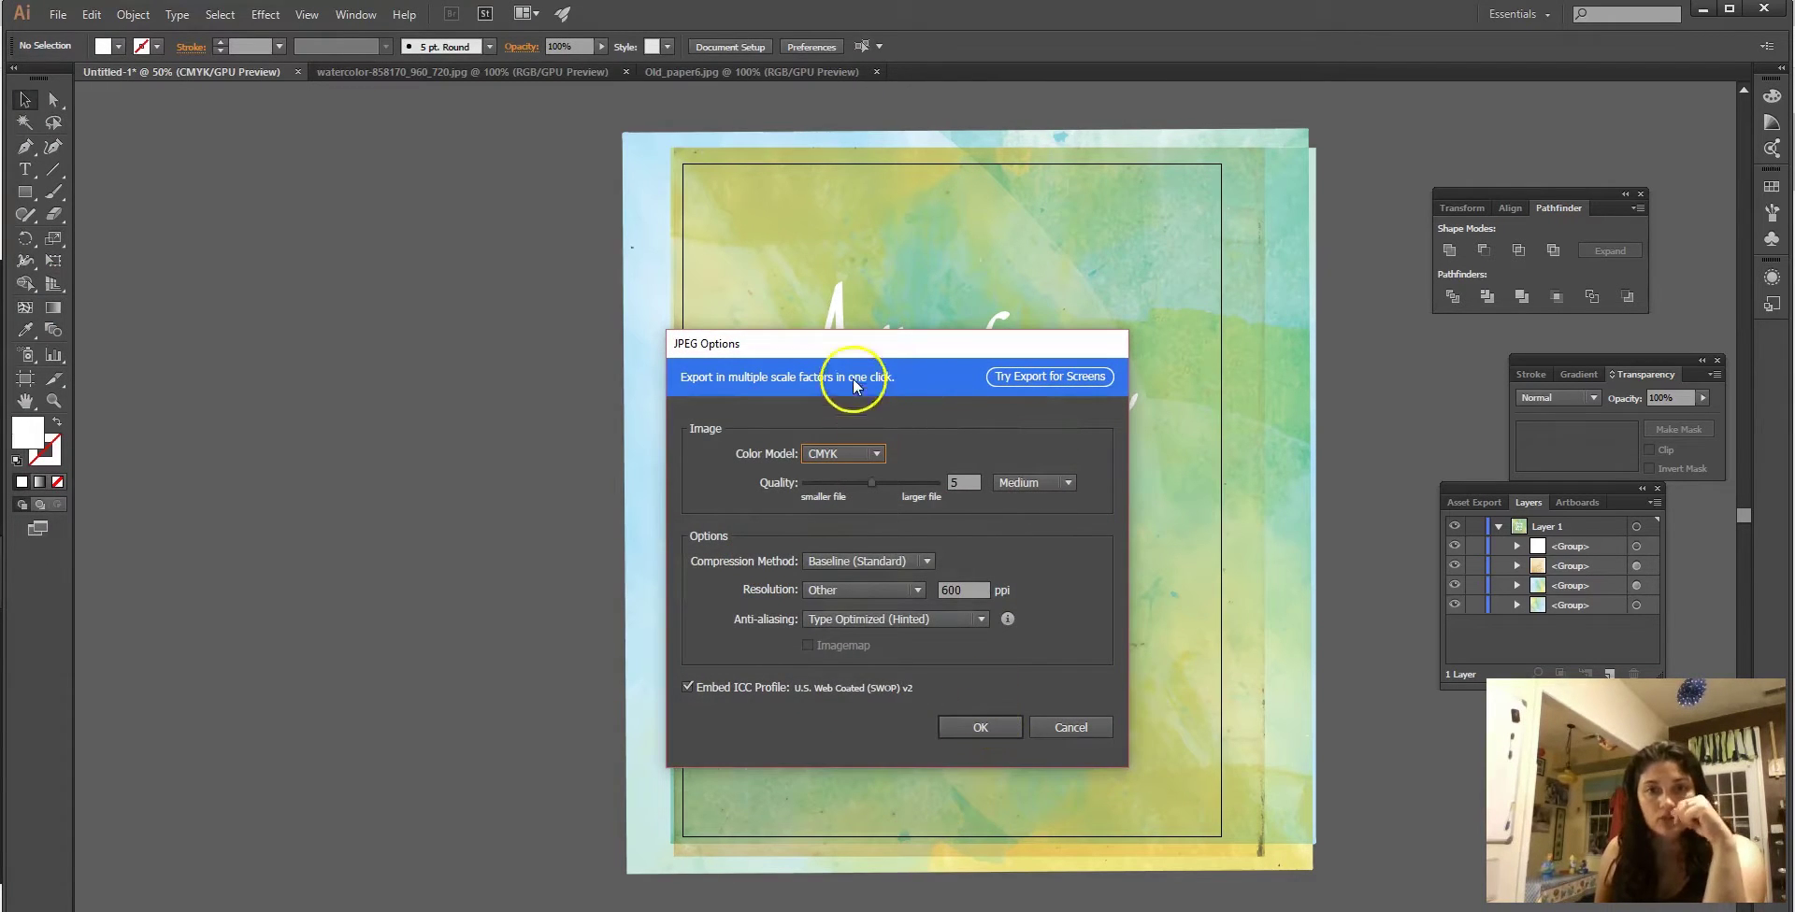
pyautogui.click(1069, 730)
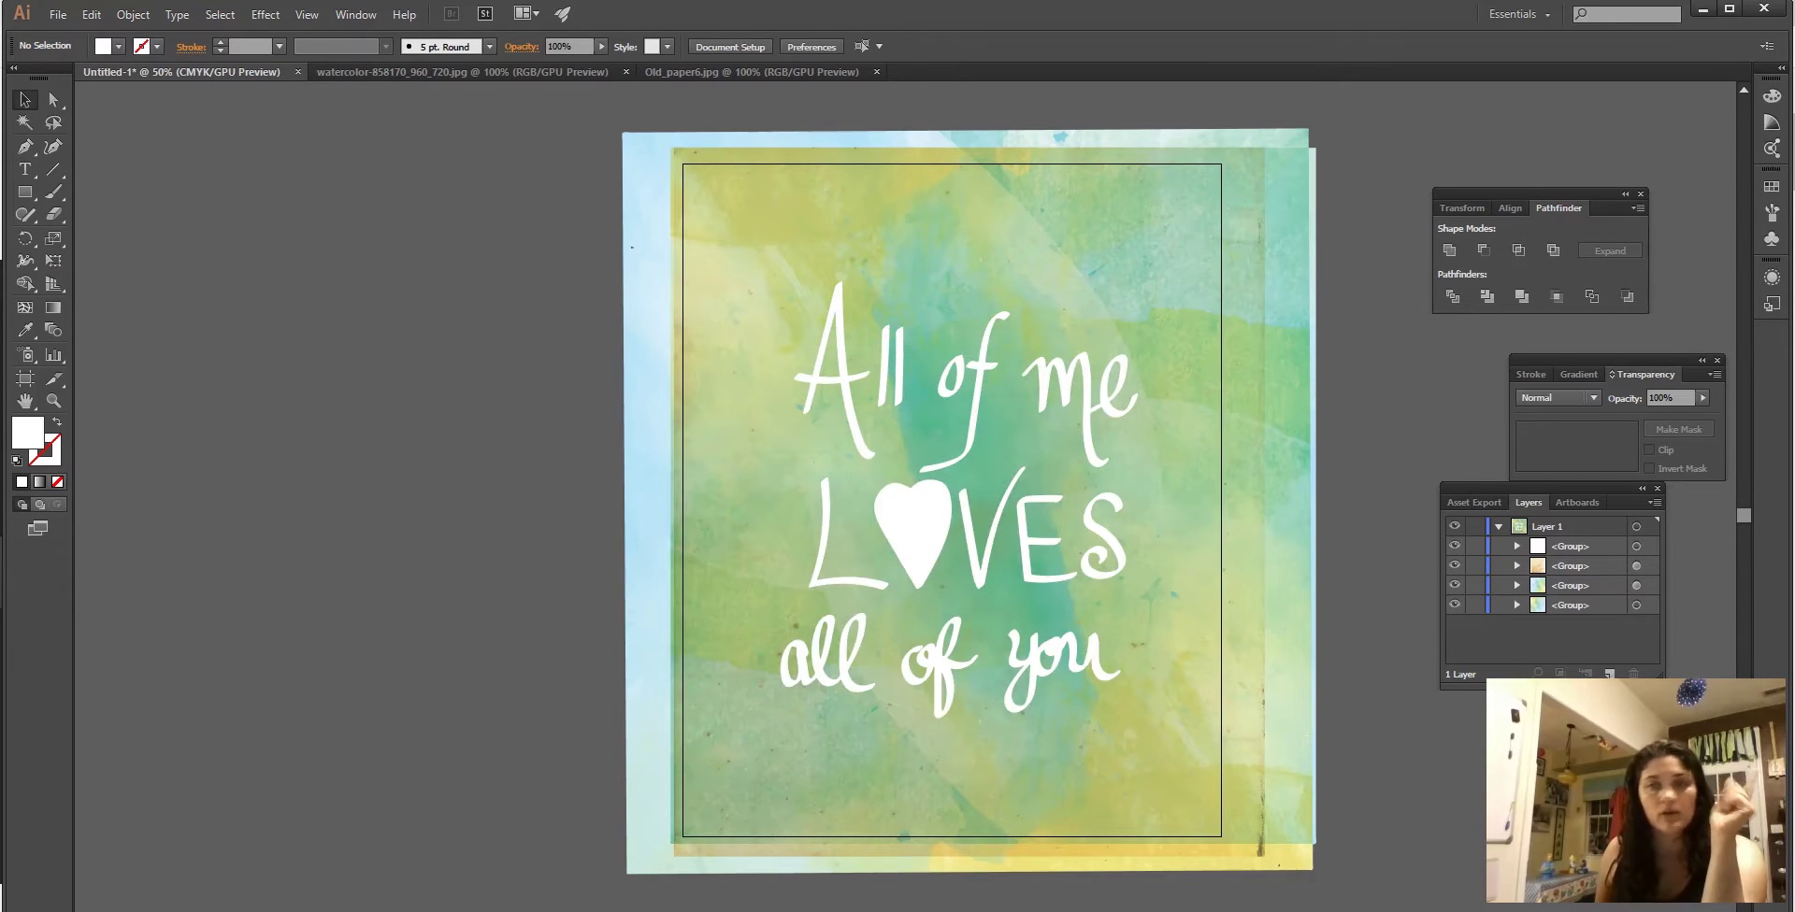
# Convert the document color mode from CMYK to RGB.
pyautogui.click(58, 14)
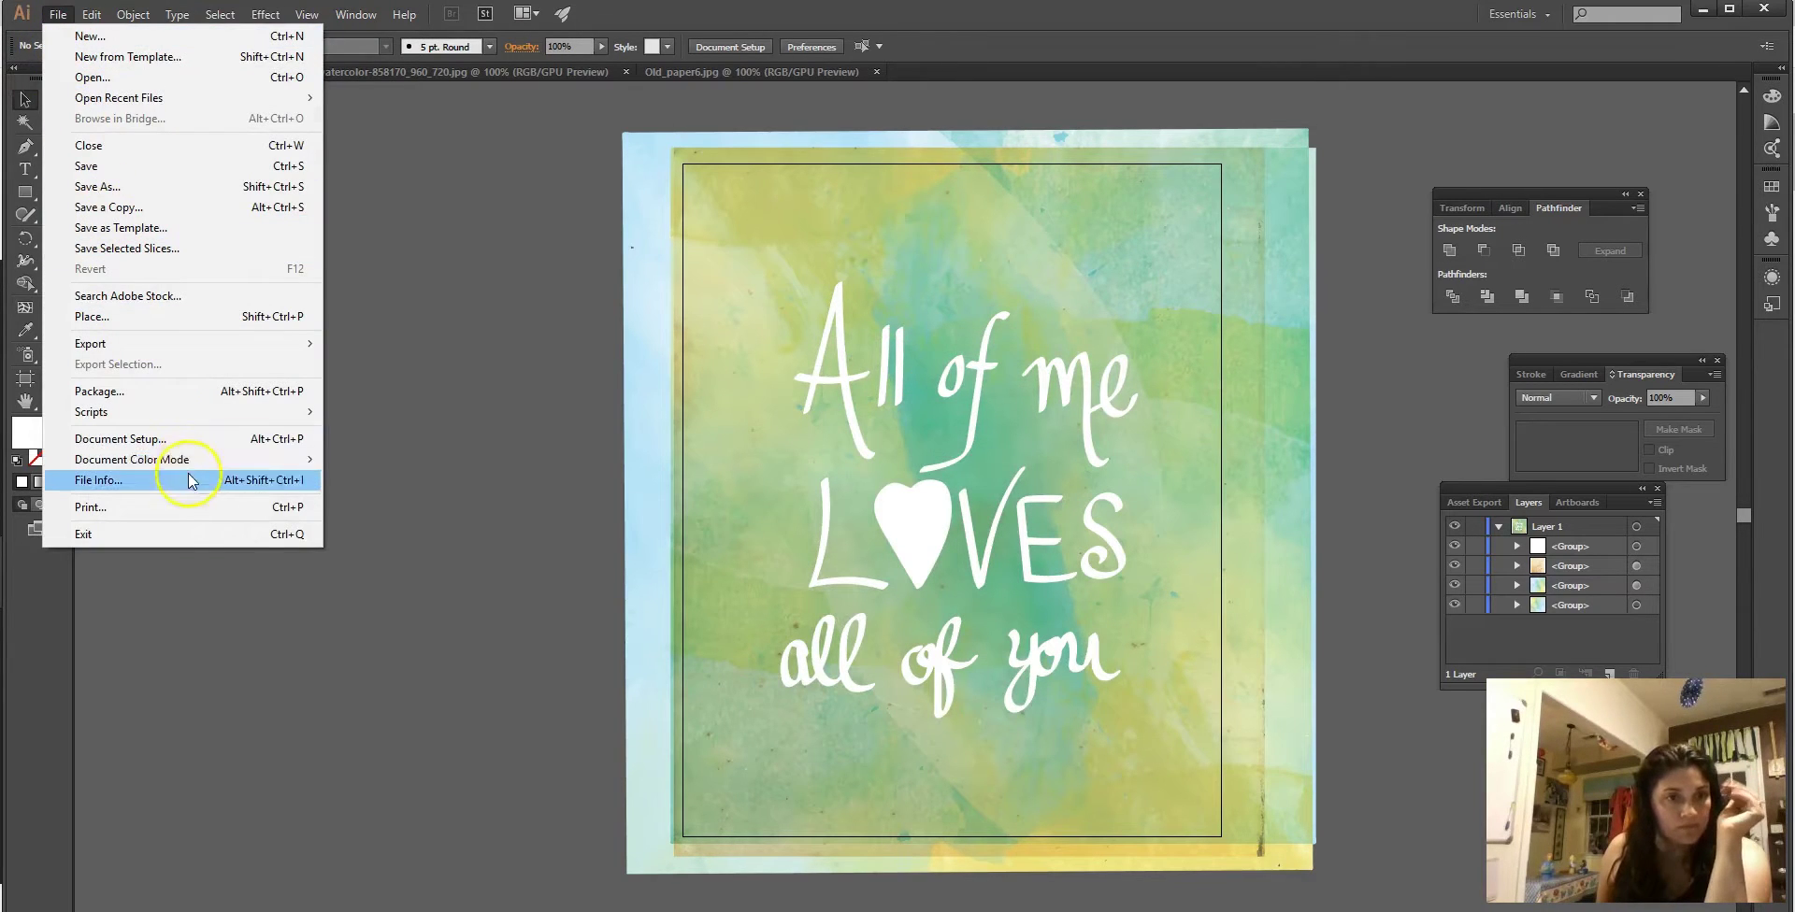
pyautogui.moveTo(196, 460)
pyautogui.click(392, 482)
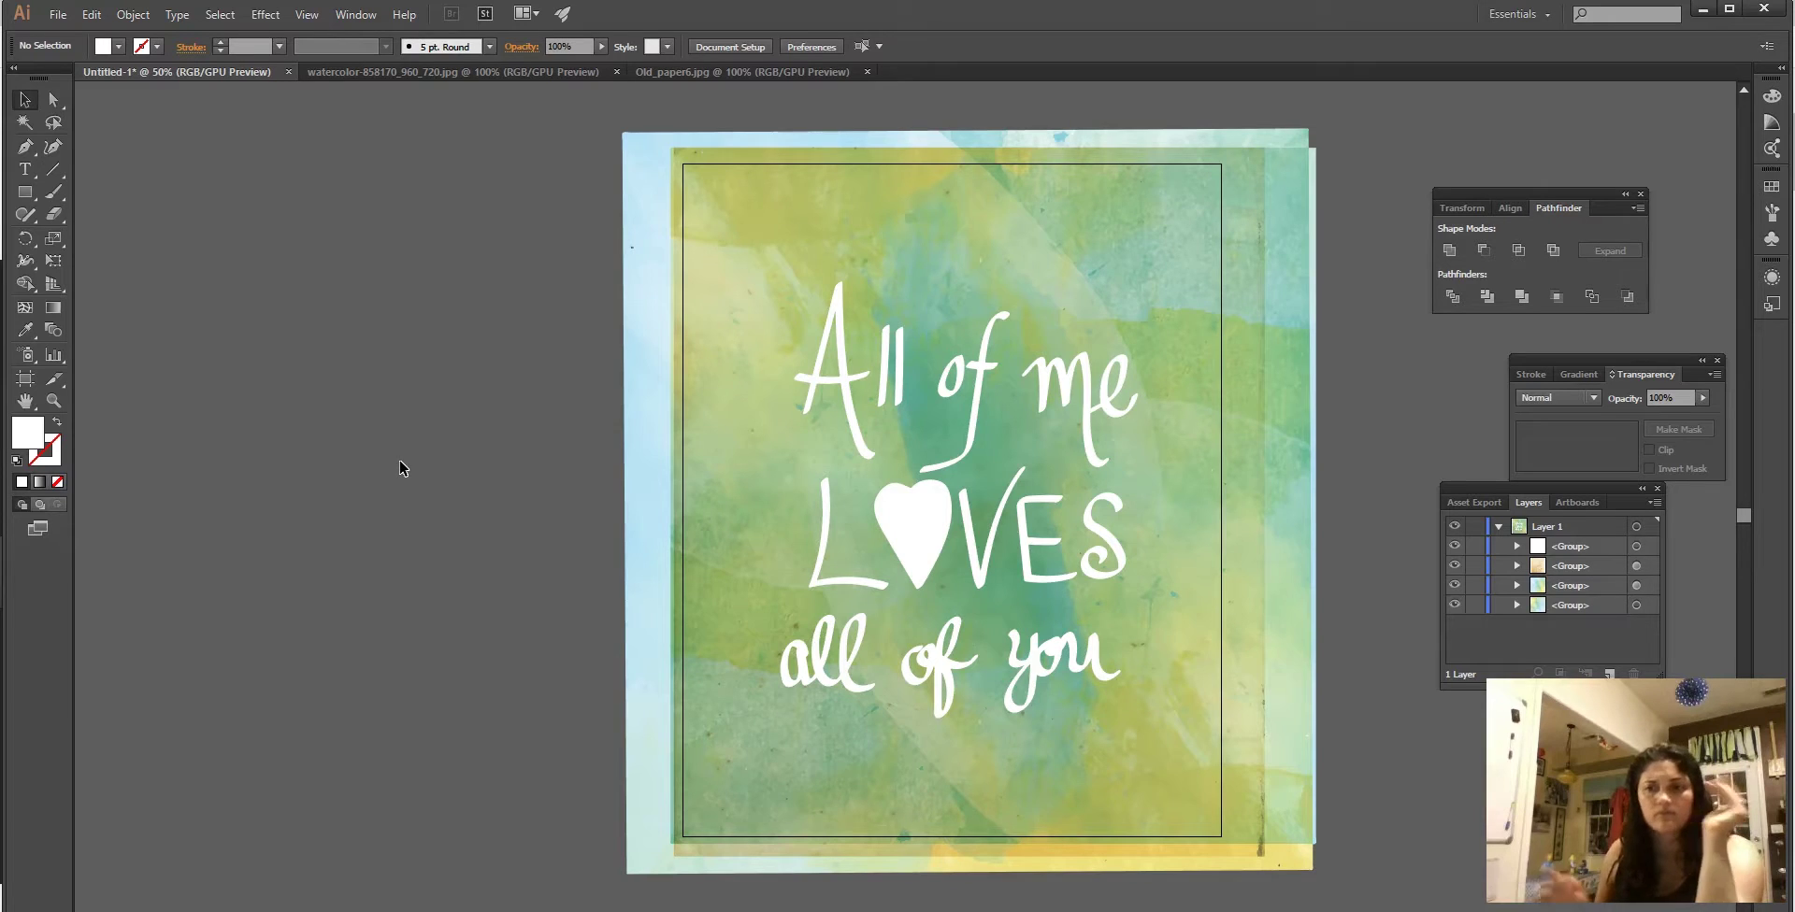
pyautogui.click(397, 442)
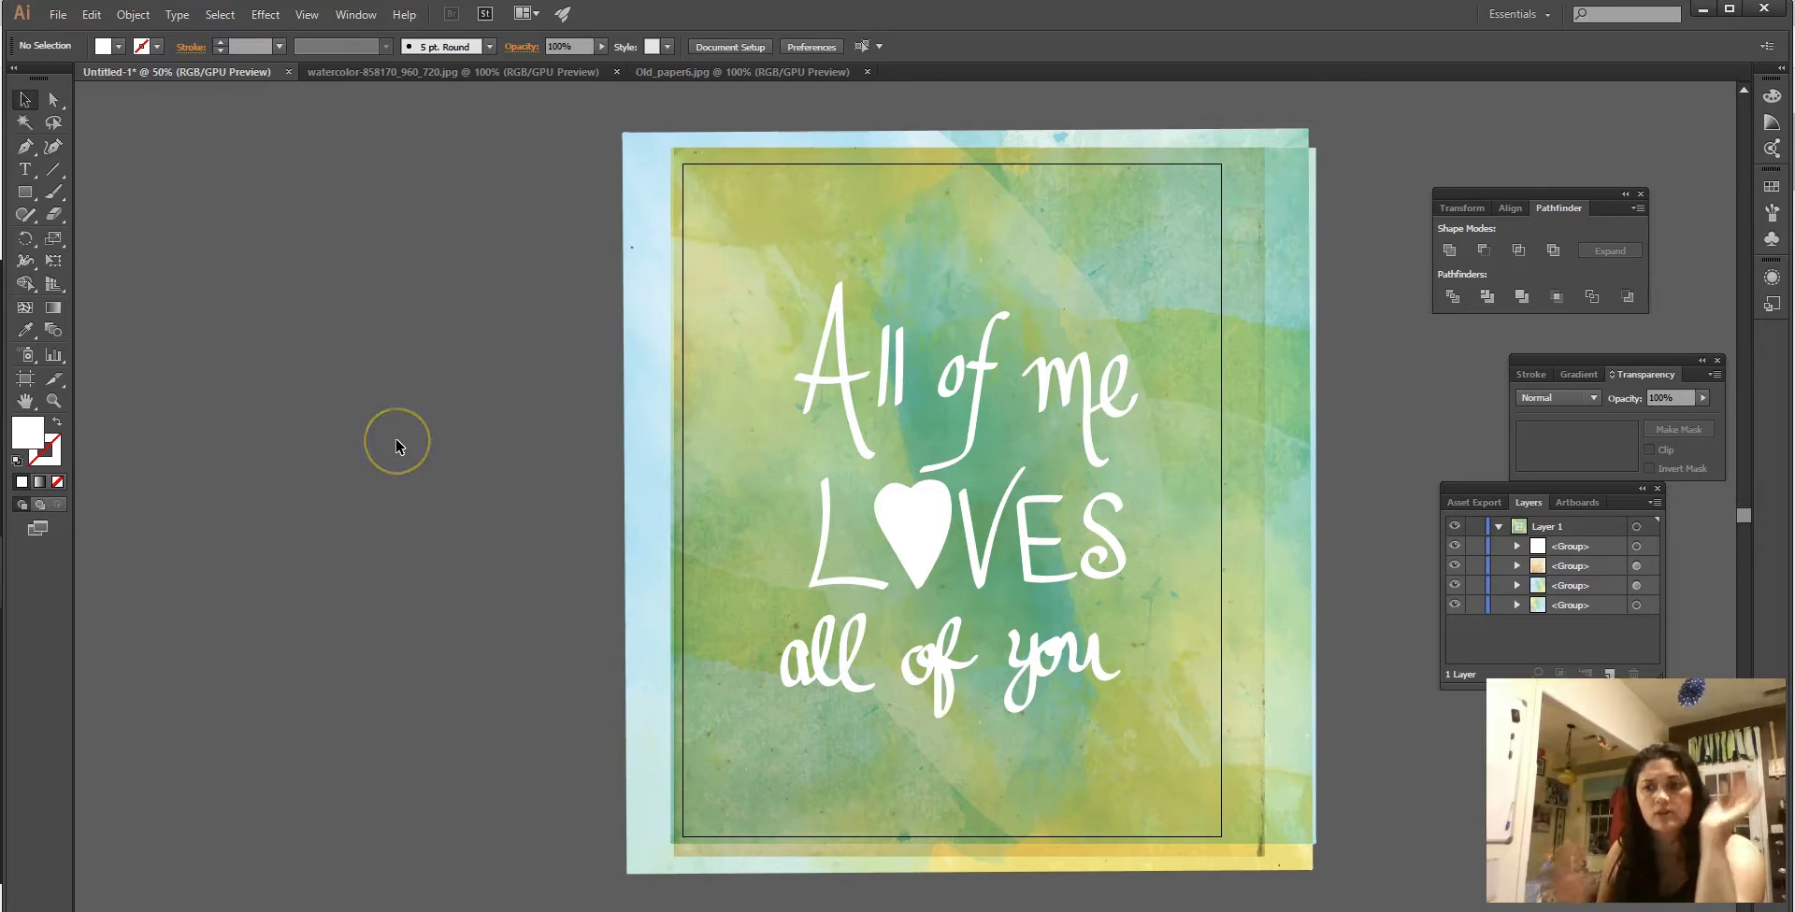
pyautogui.click(307, 412)
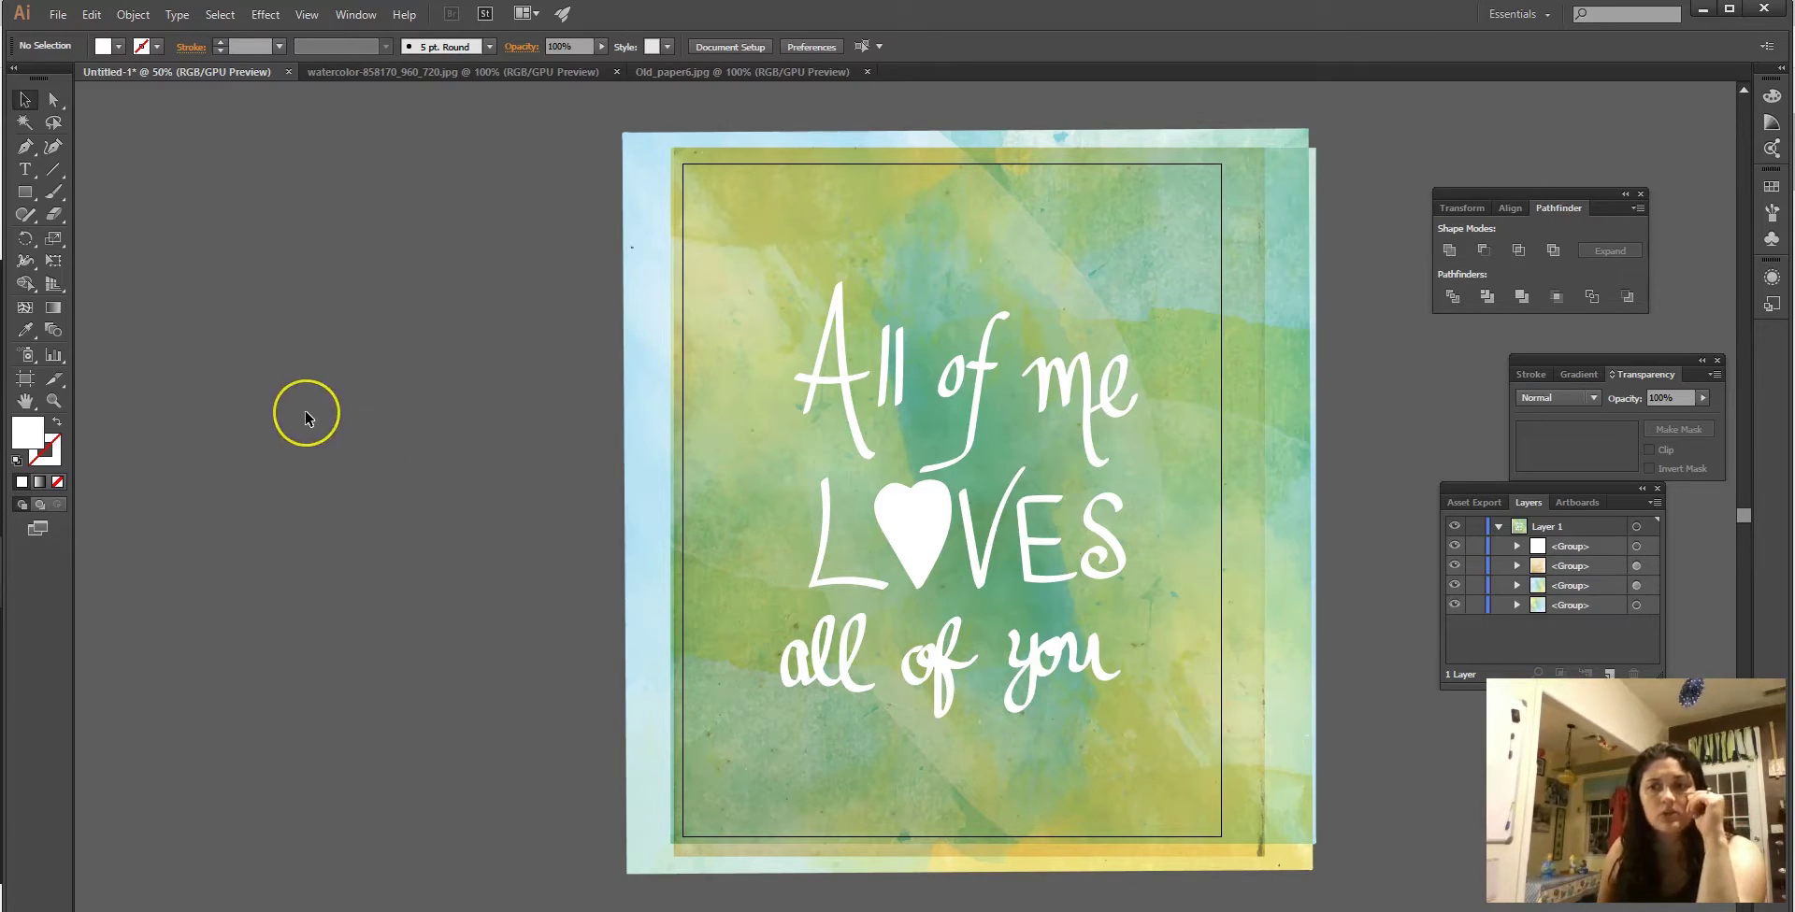
pyautogui.click(305, 414)
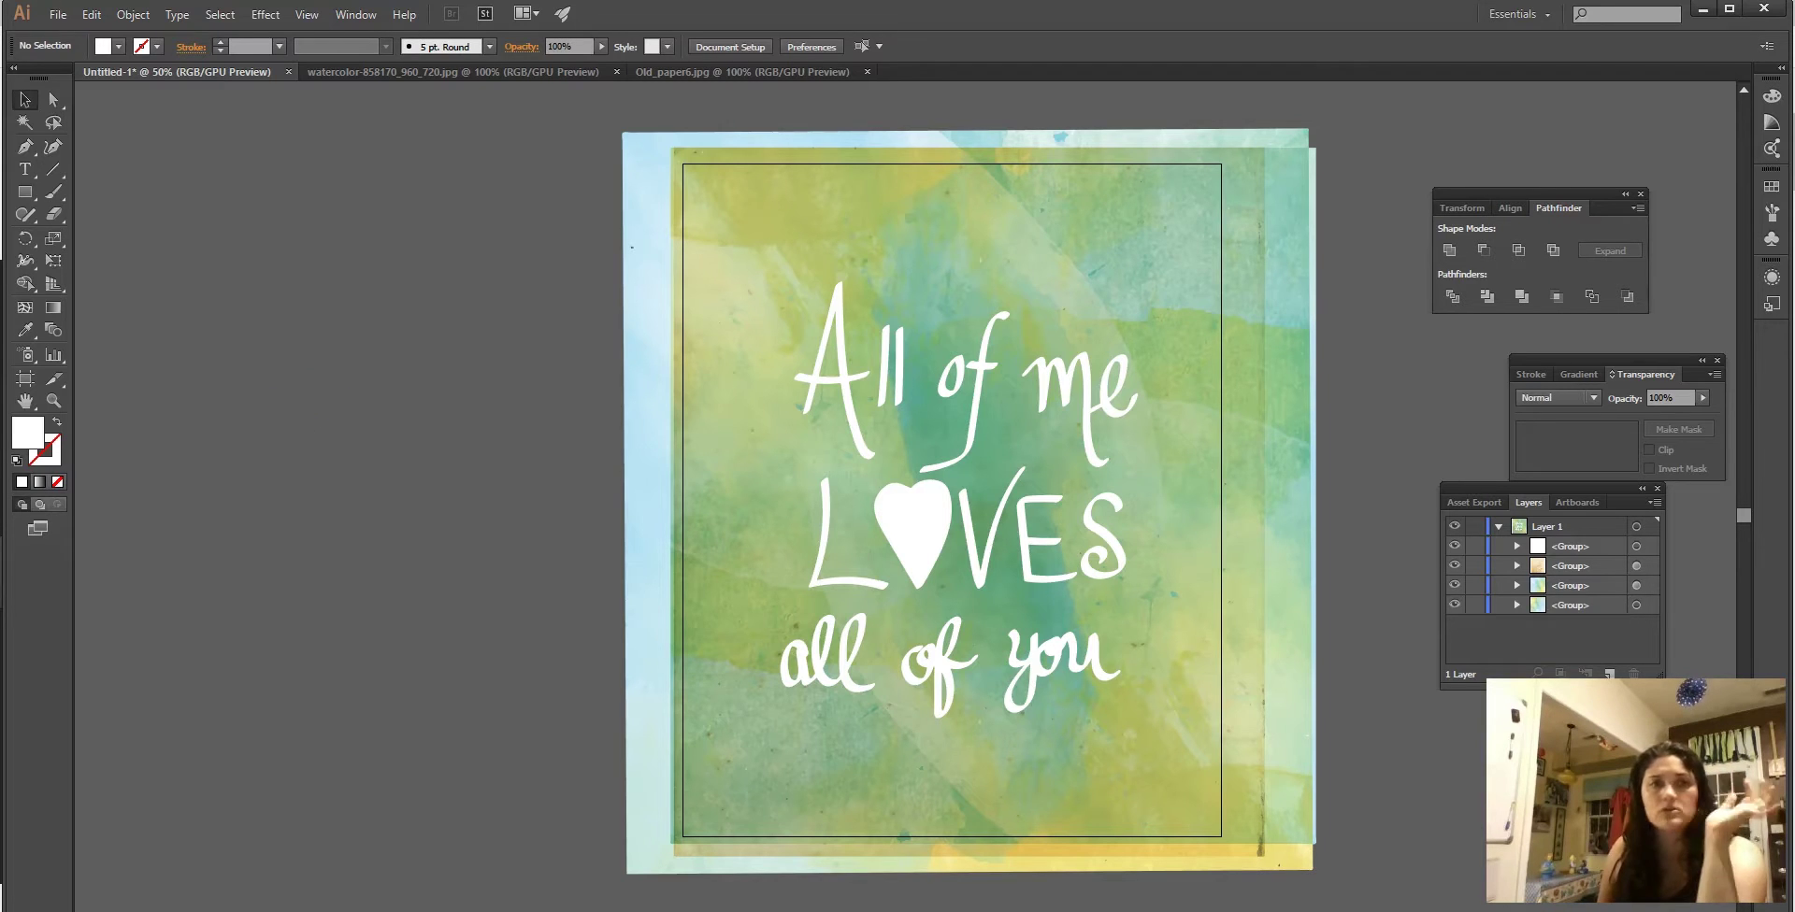
# Export the artwork as a JPEG named "love" in the Downloads folder, with Use Artboards enabled for all artboards.
pyautogui.click(57, 14)
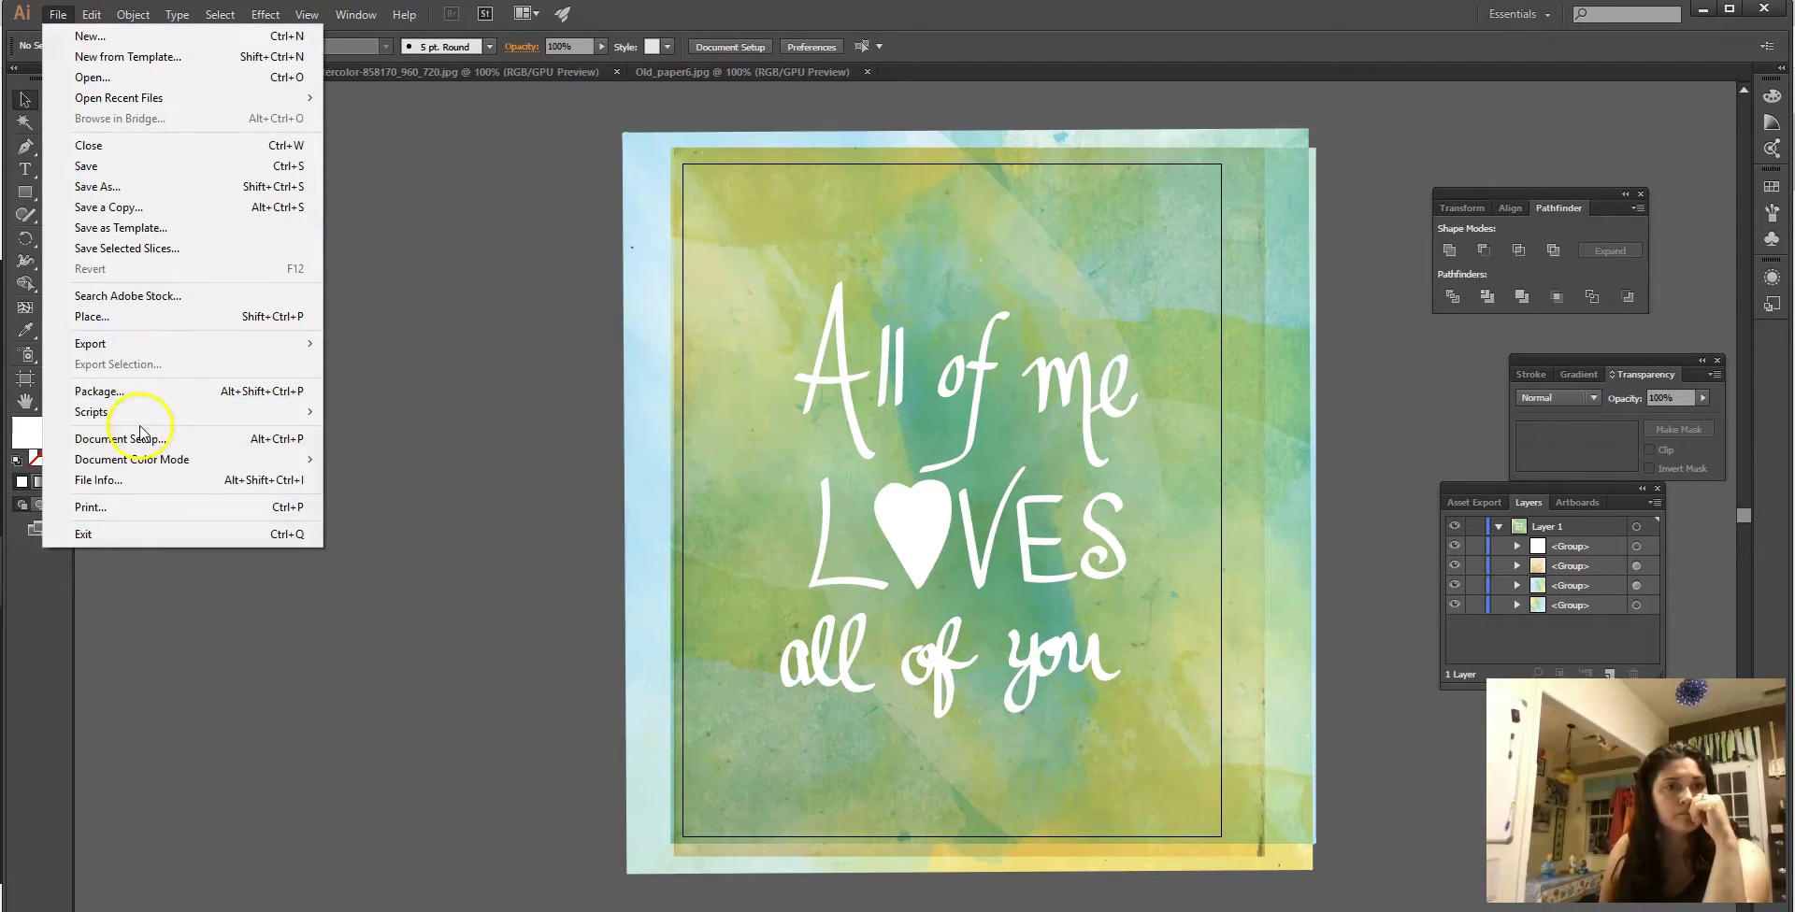
pyautogui.moveTo(120, 343)
pyautogui.click(378, 366)
pyautogui.click(156, 458)
pyautogui.doubleClick(202, 406)
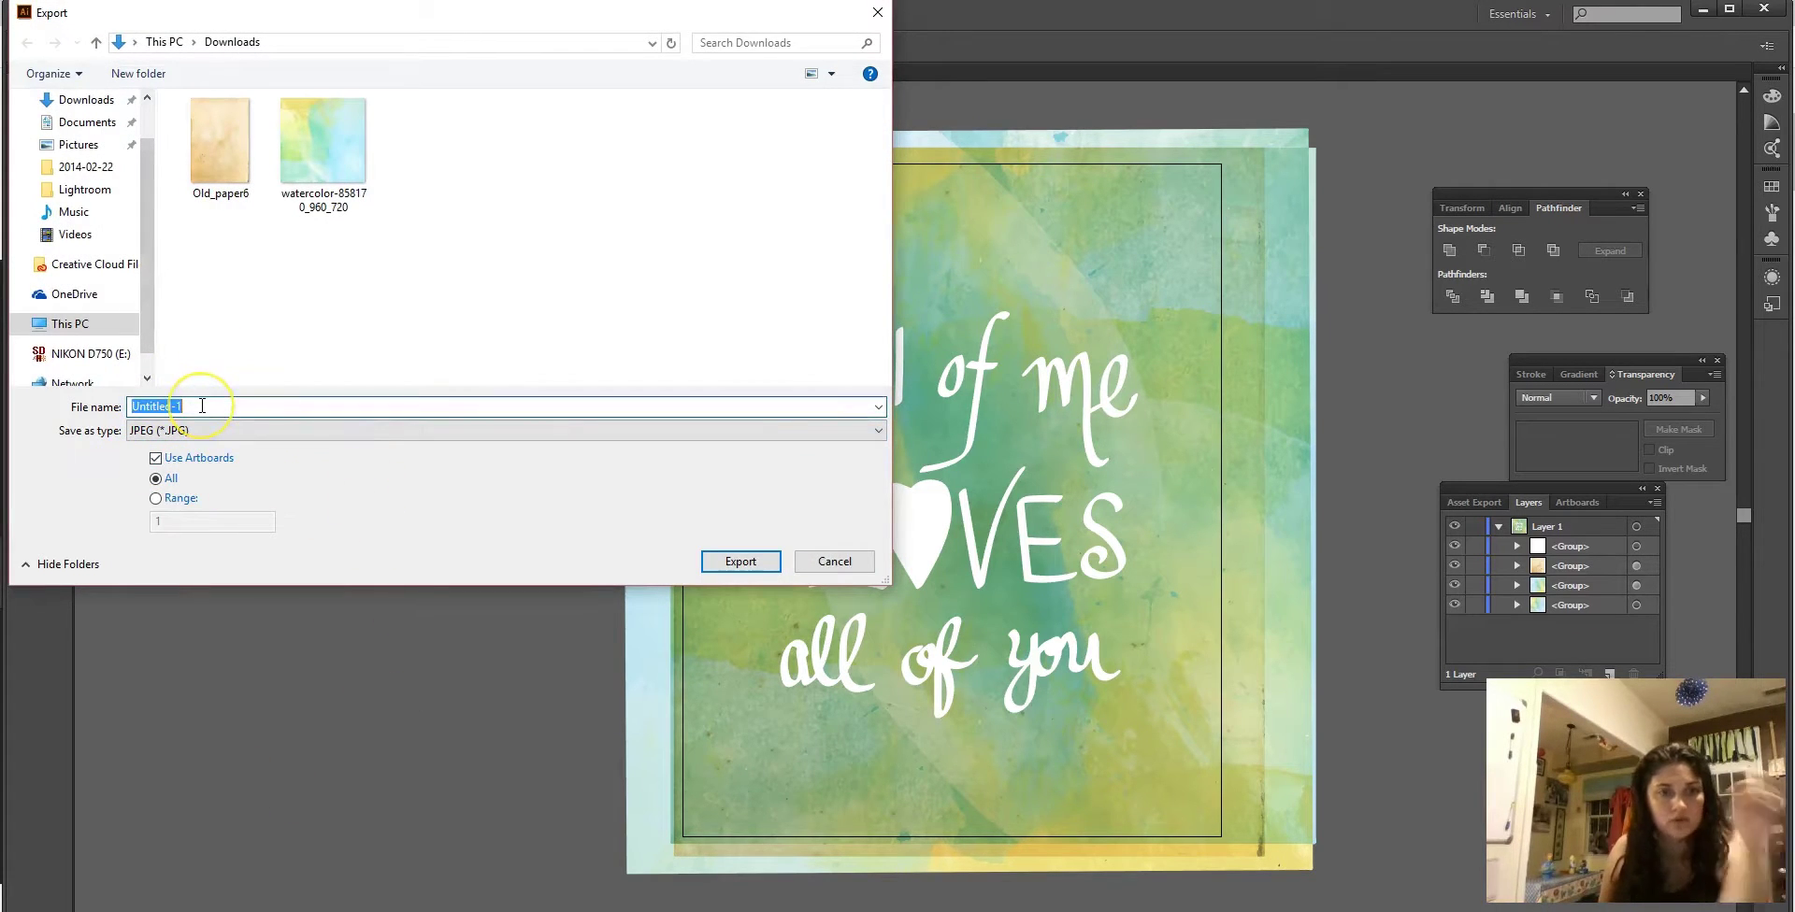
pyautogui.write('love')
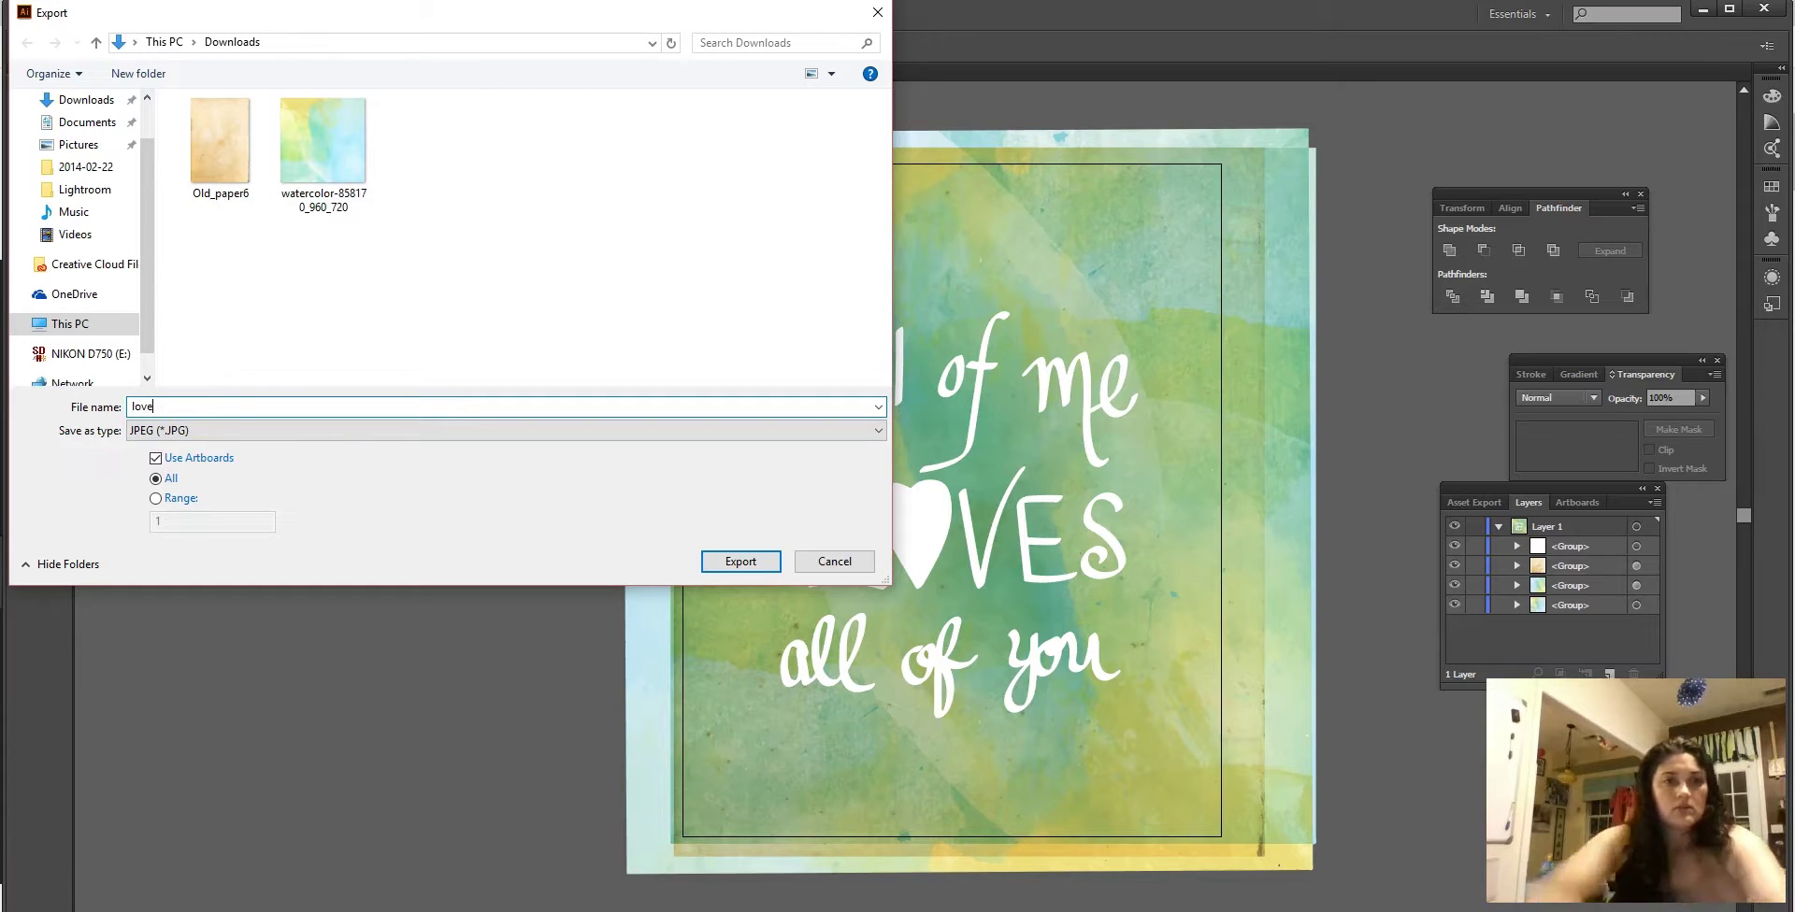
pyautogui.click(739, 563)
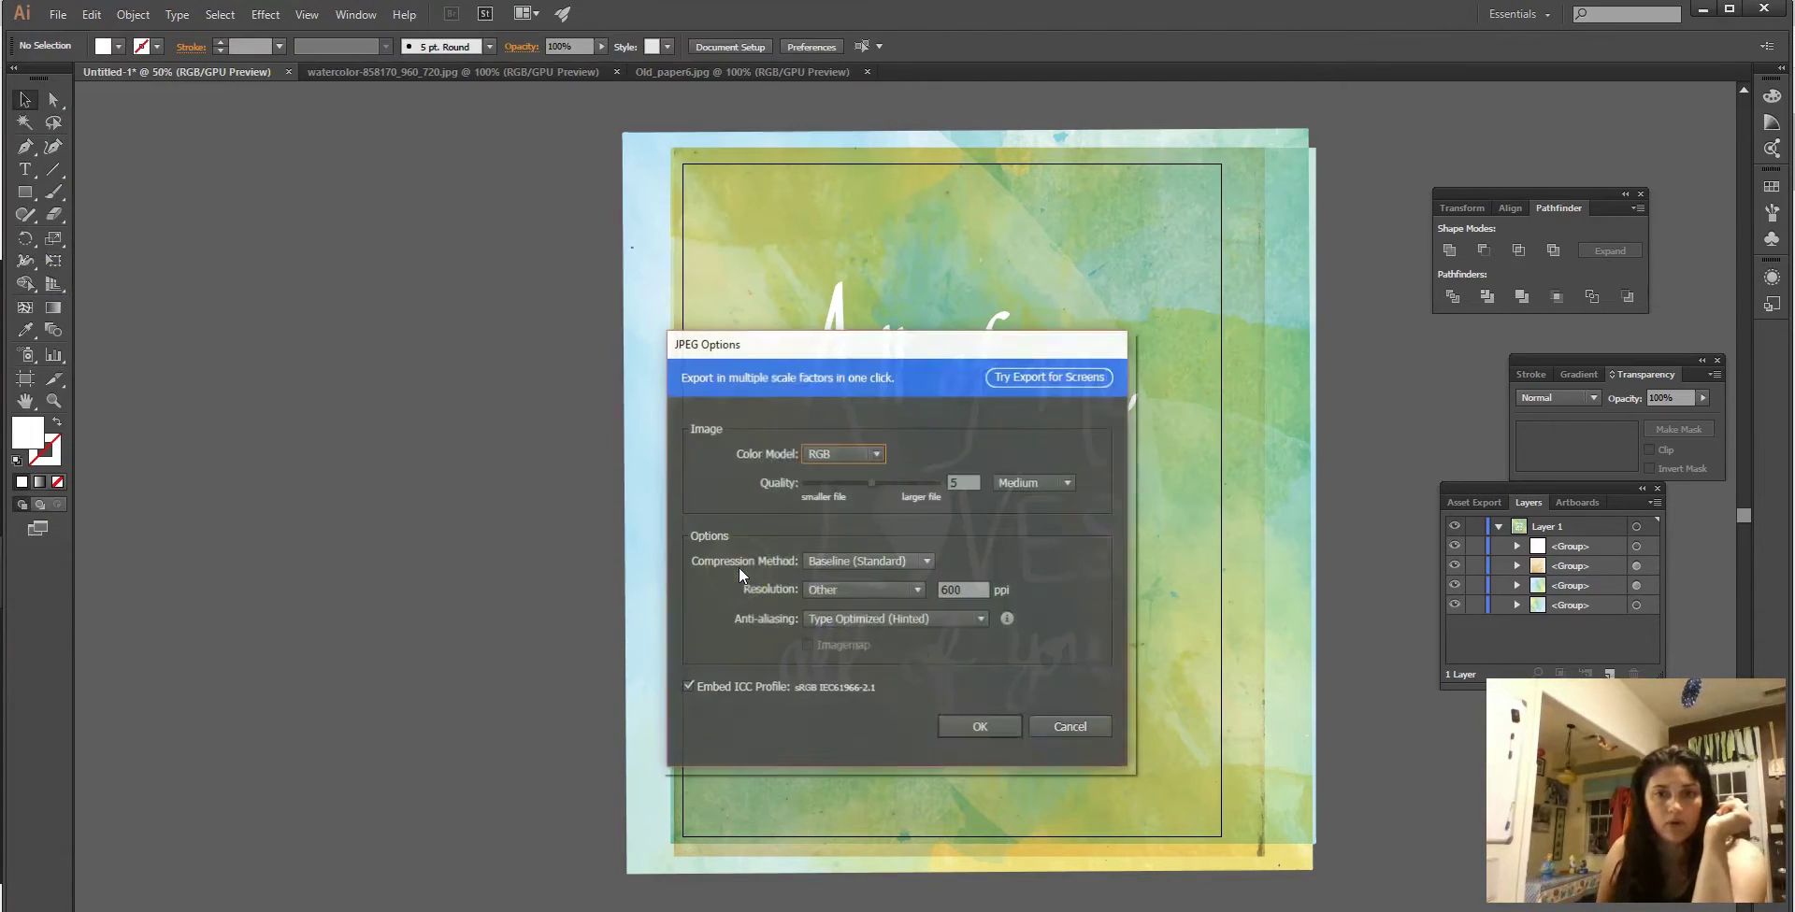
# Set the JPEG quality to 10 (Maximum) and the resolution to 300 ppi, and complete the export.
pyautogui.moveTo(874, 483); pyautogui.dragTo(922, 484)
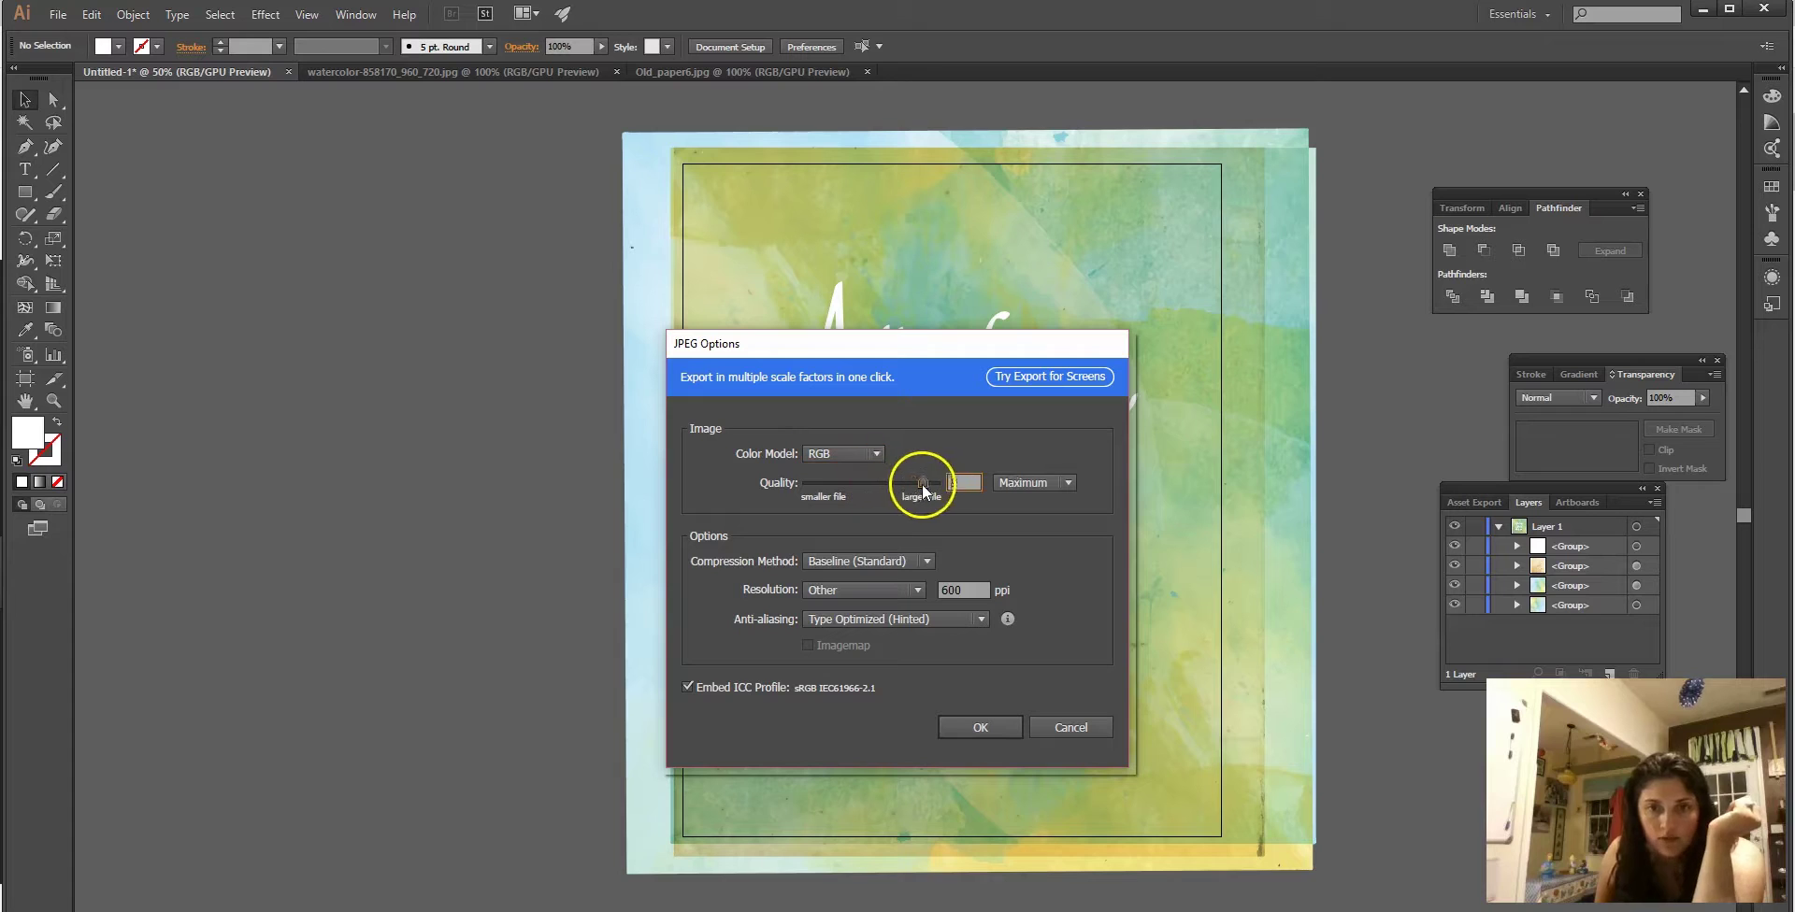
pyautogui.click(924, 568)
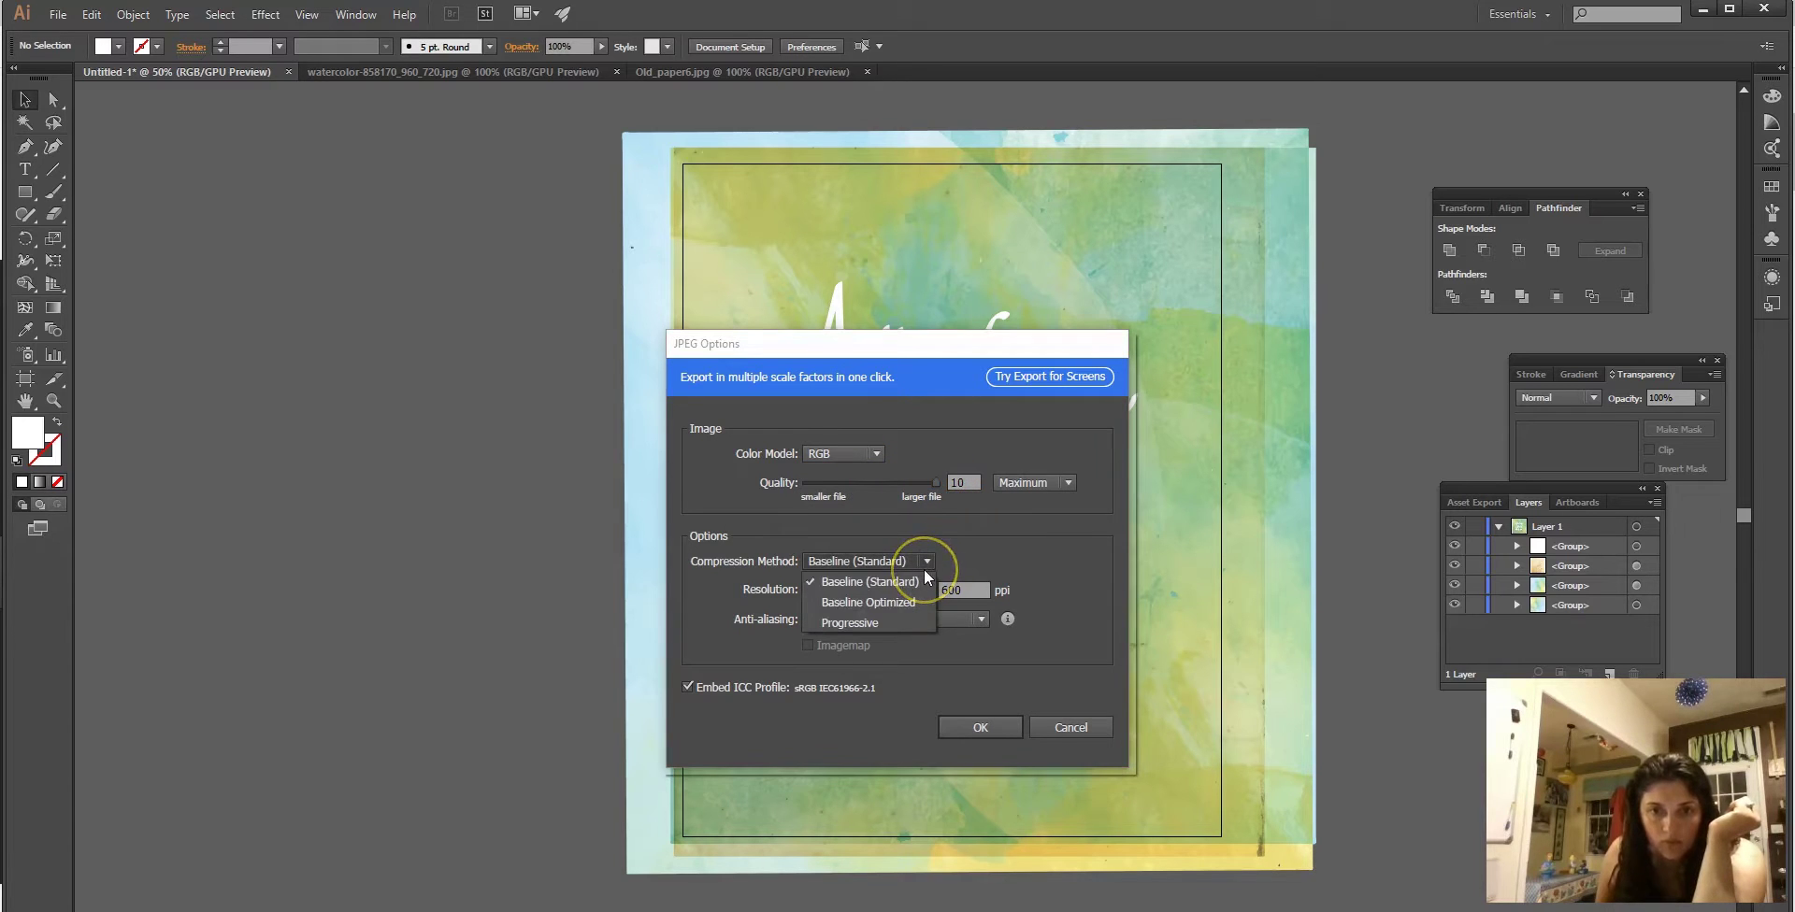
pyautogui.click(923, 570)
pyautogui.click(944, 570)
pyautogui.doubleClick(973, 586)
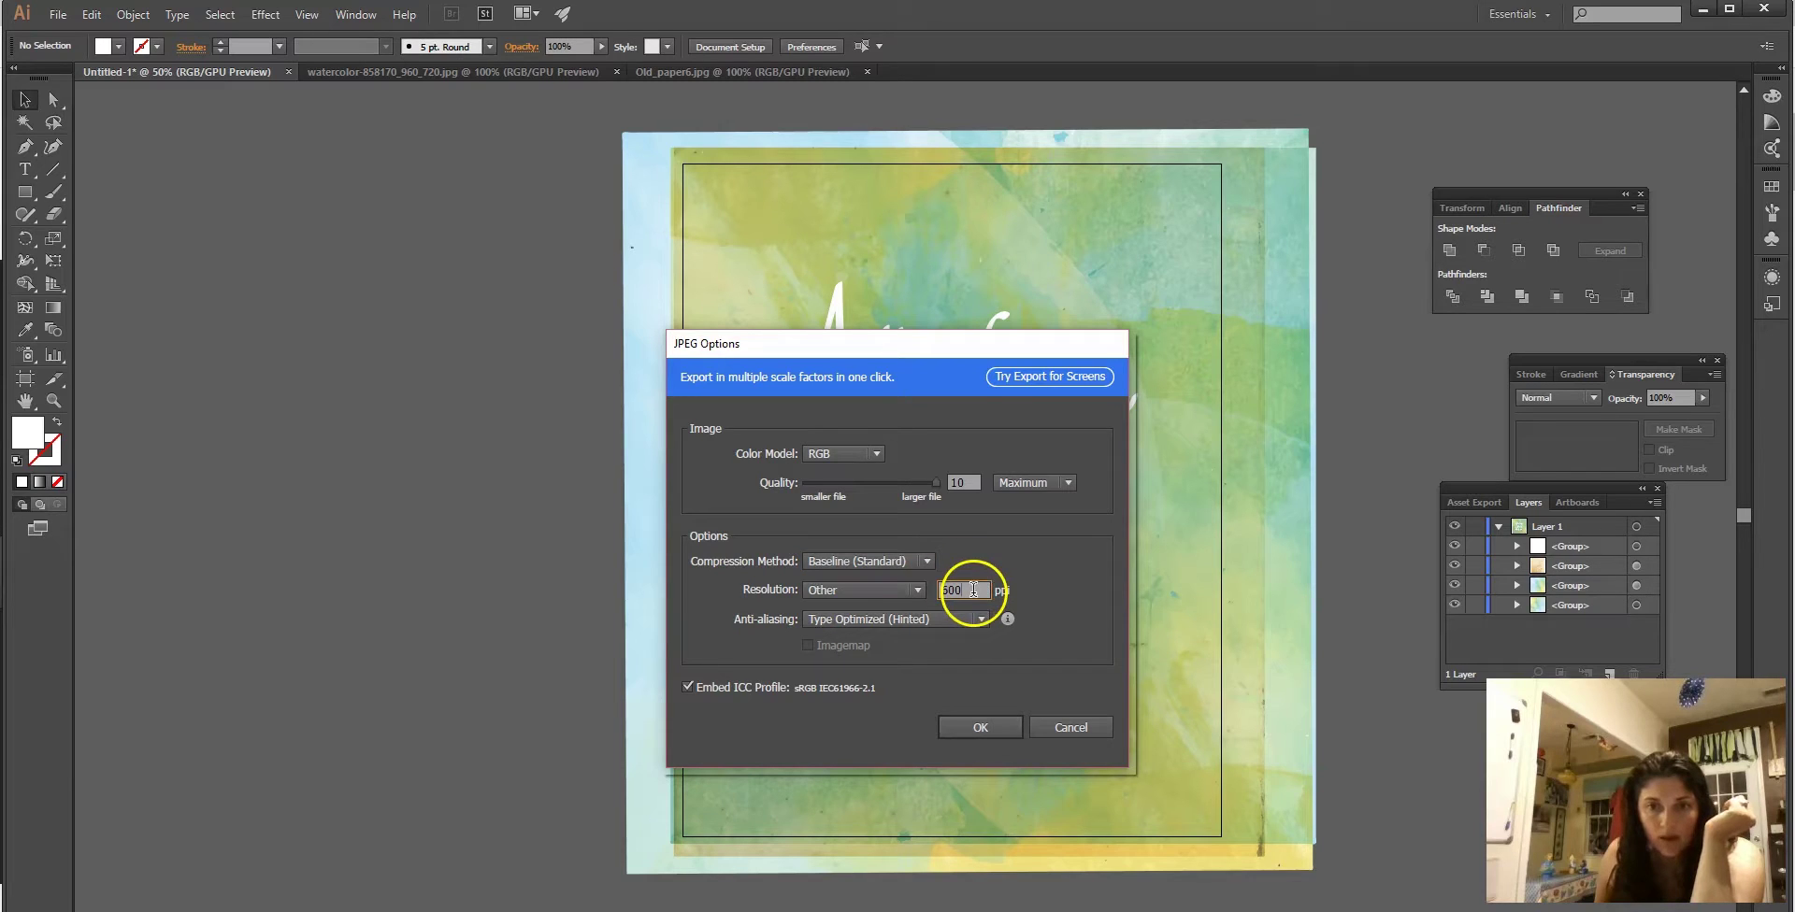
pyautogui.write('3')
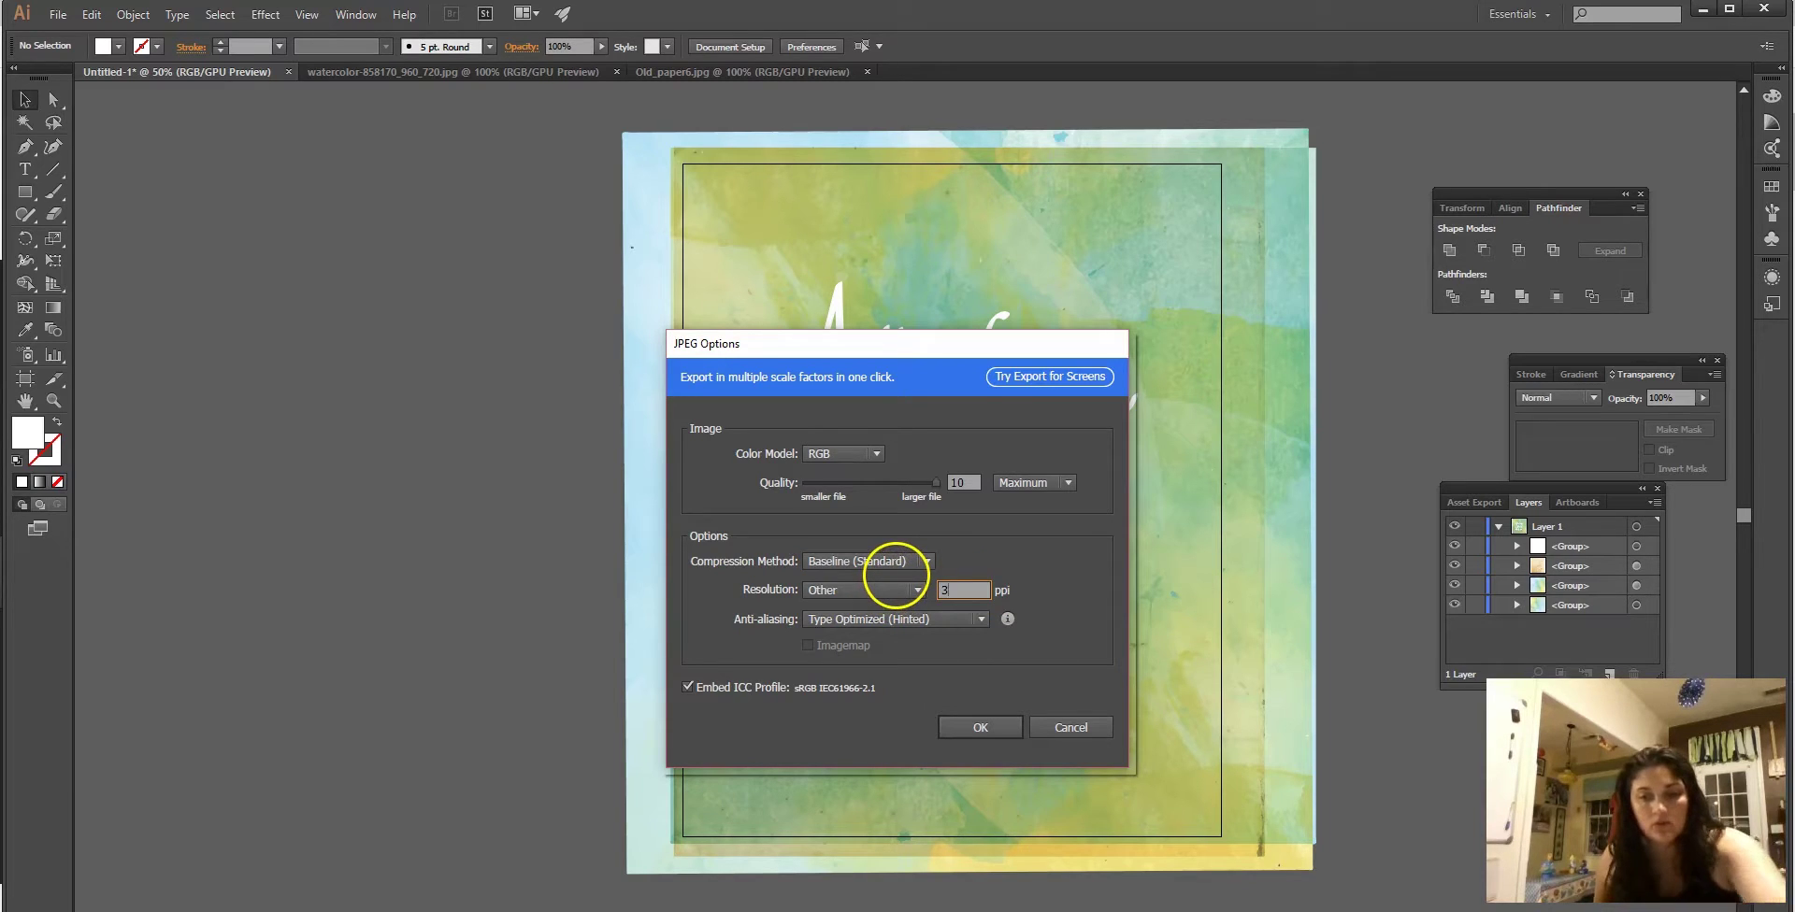
pyautogui.write('00')
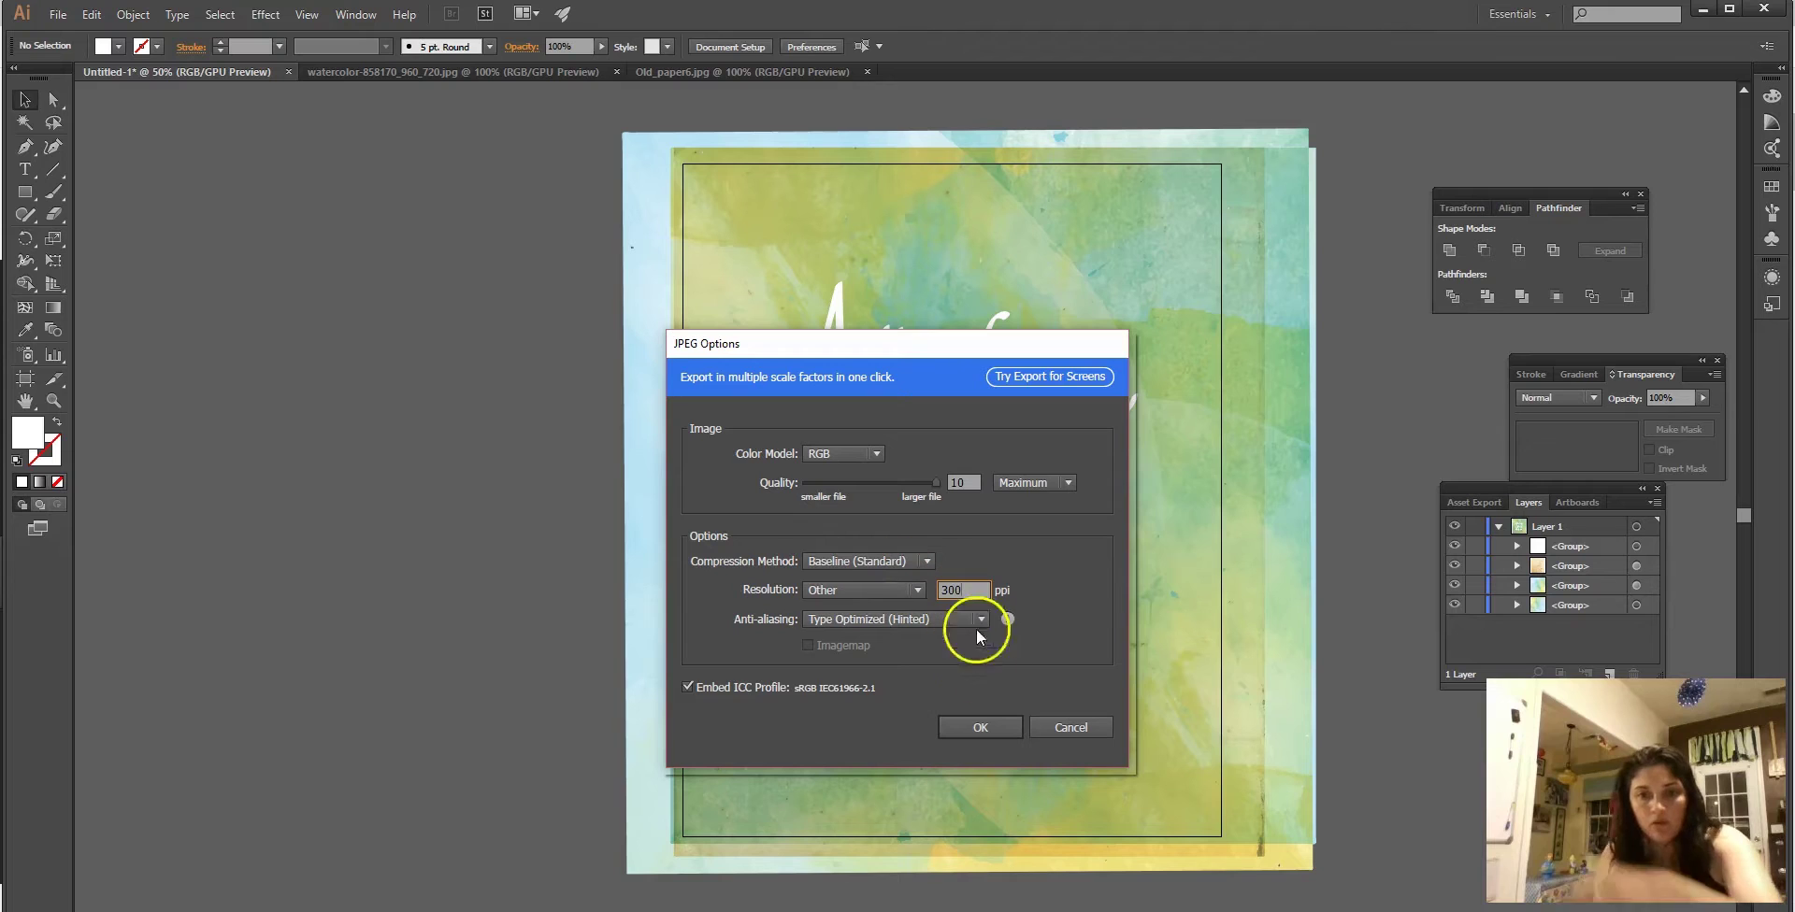
pyautogui.click(1000, 731)
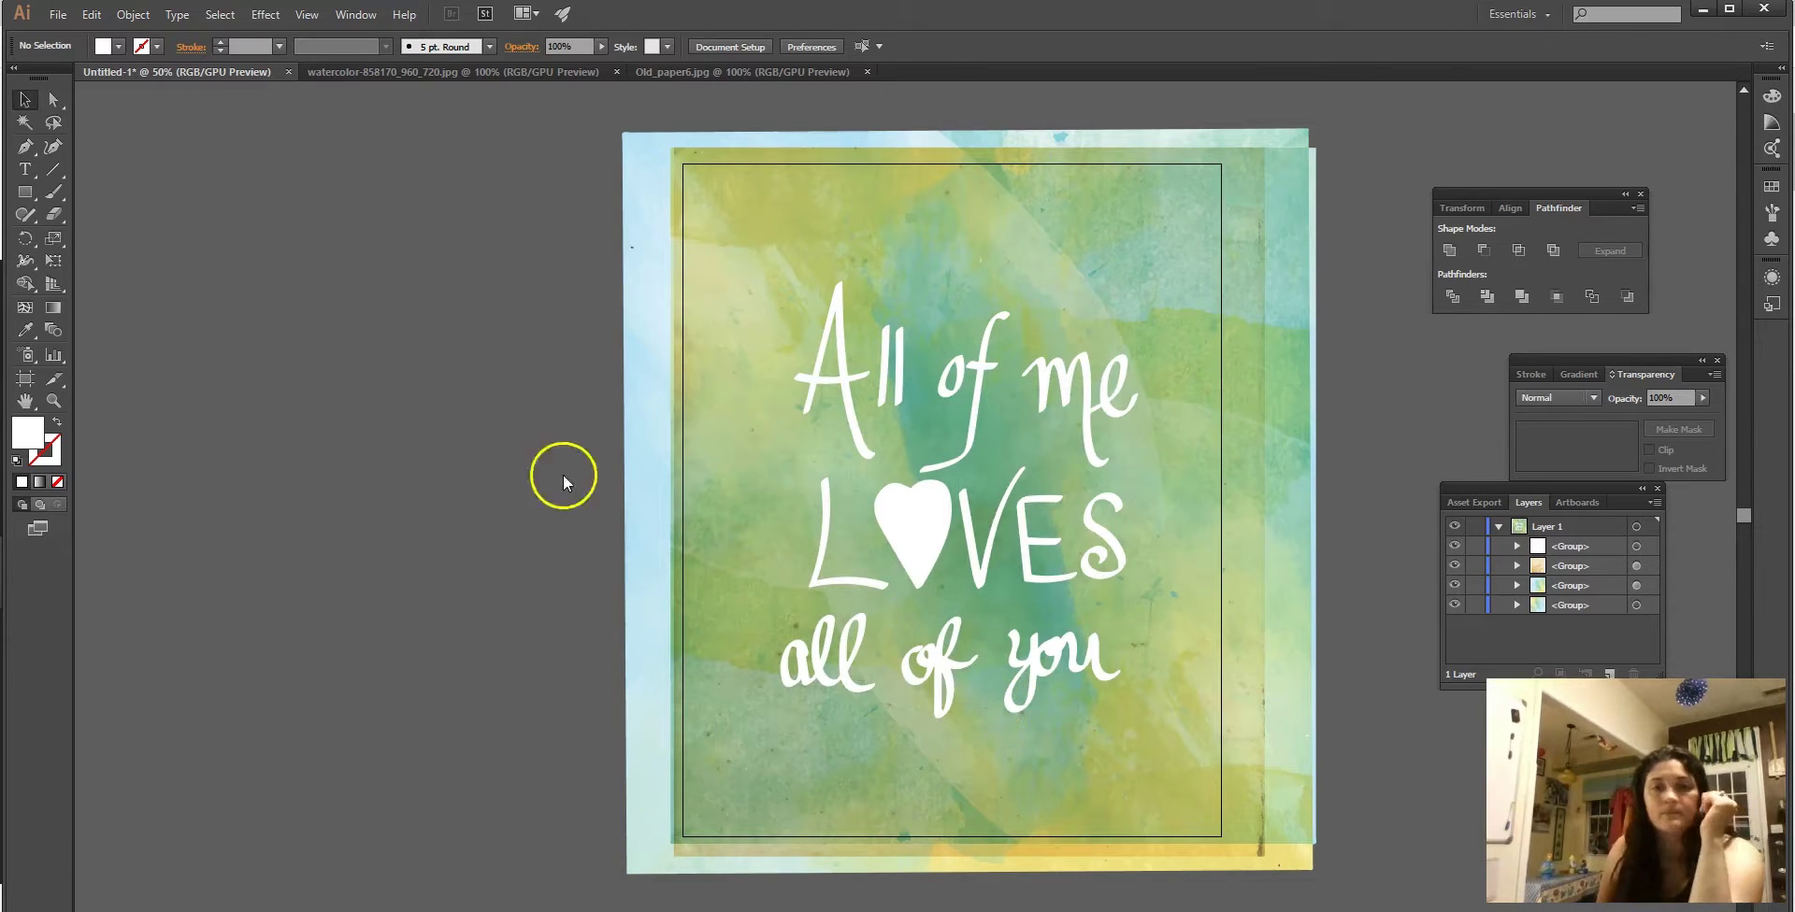